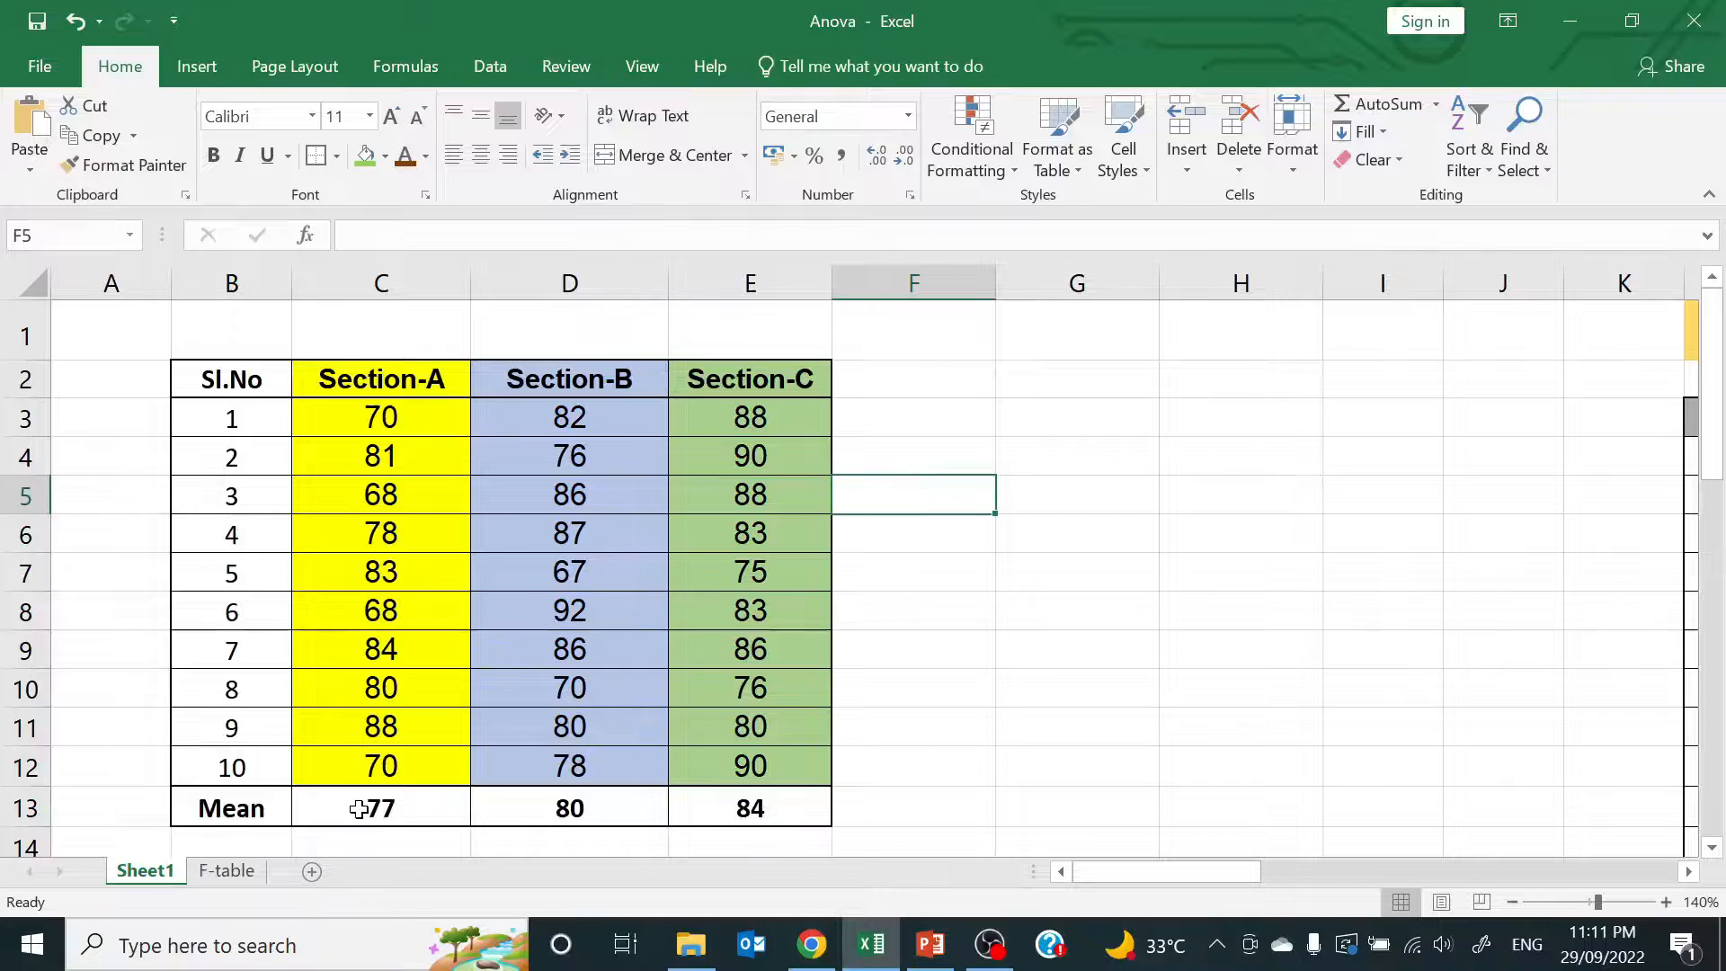
# Calculate the Section-A mean in C13 with the formula =average(C3:C12)
pyautogui.click(359, 809)
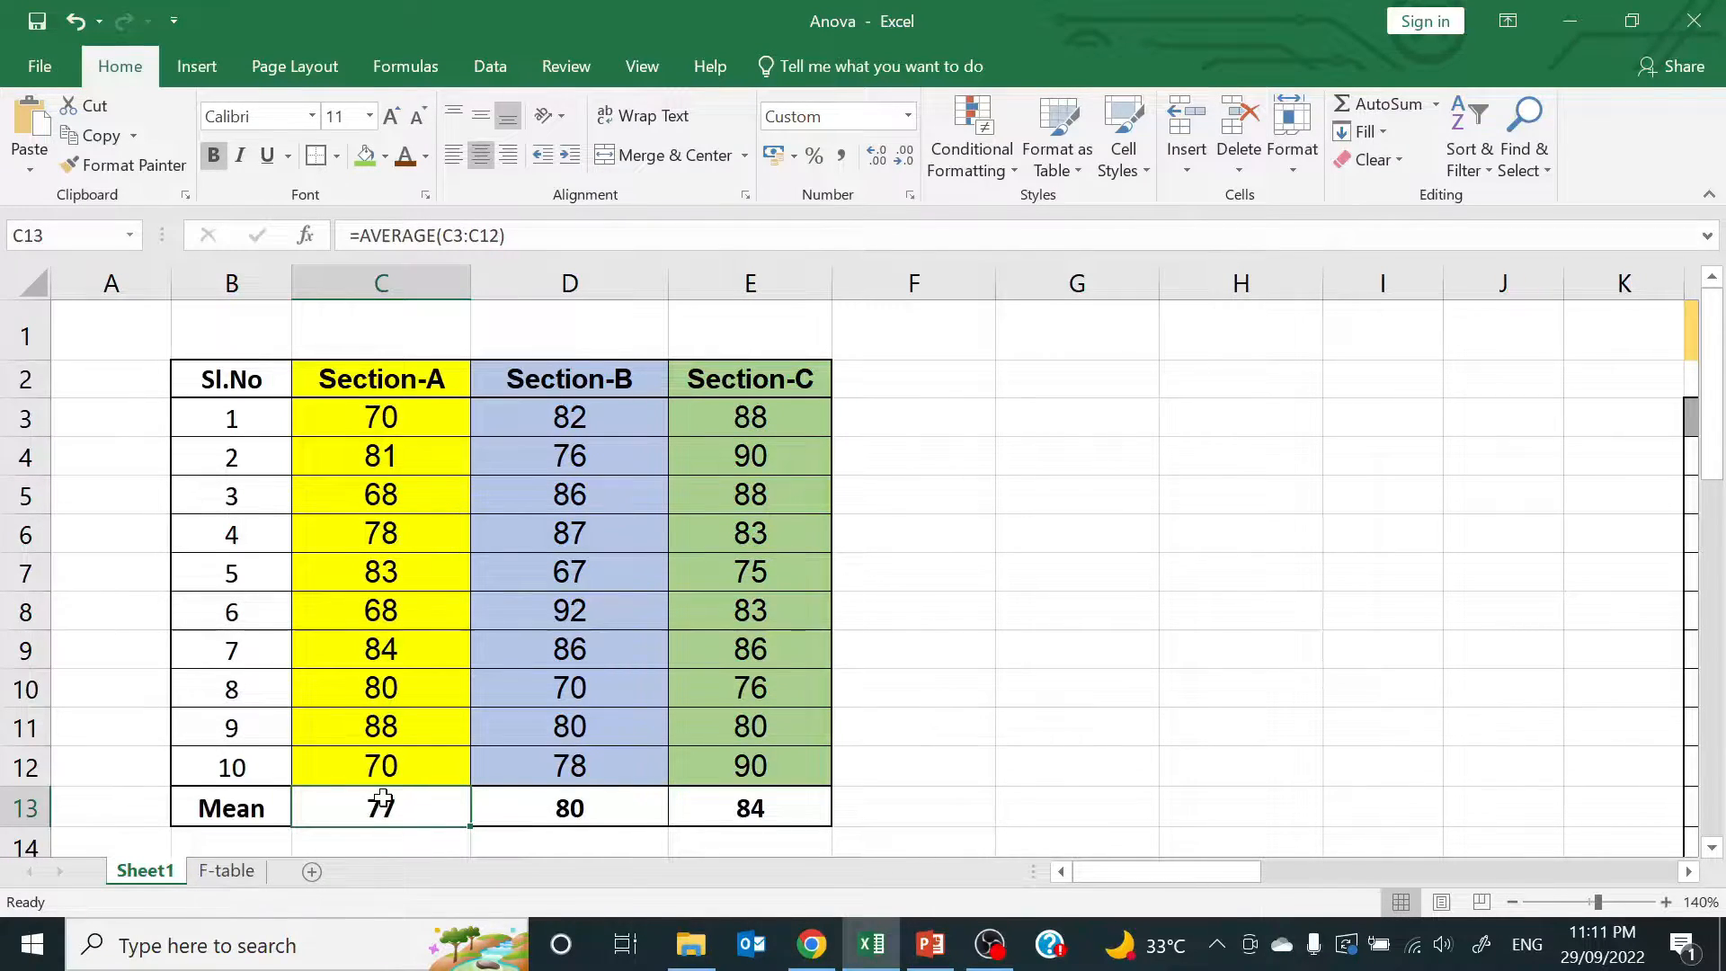
pyautogui.write('=')
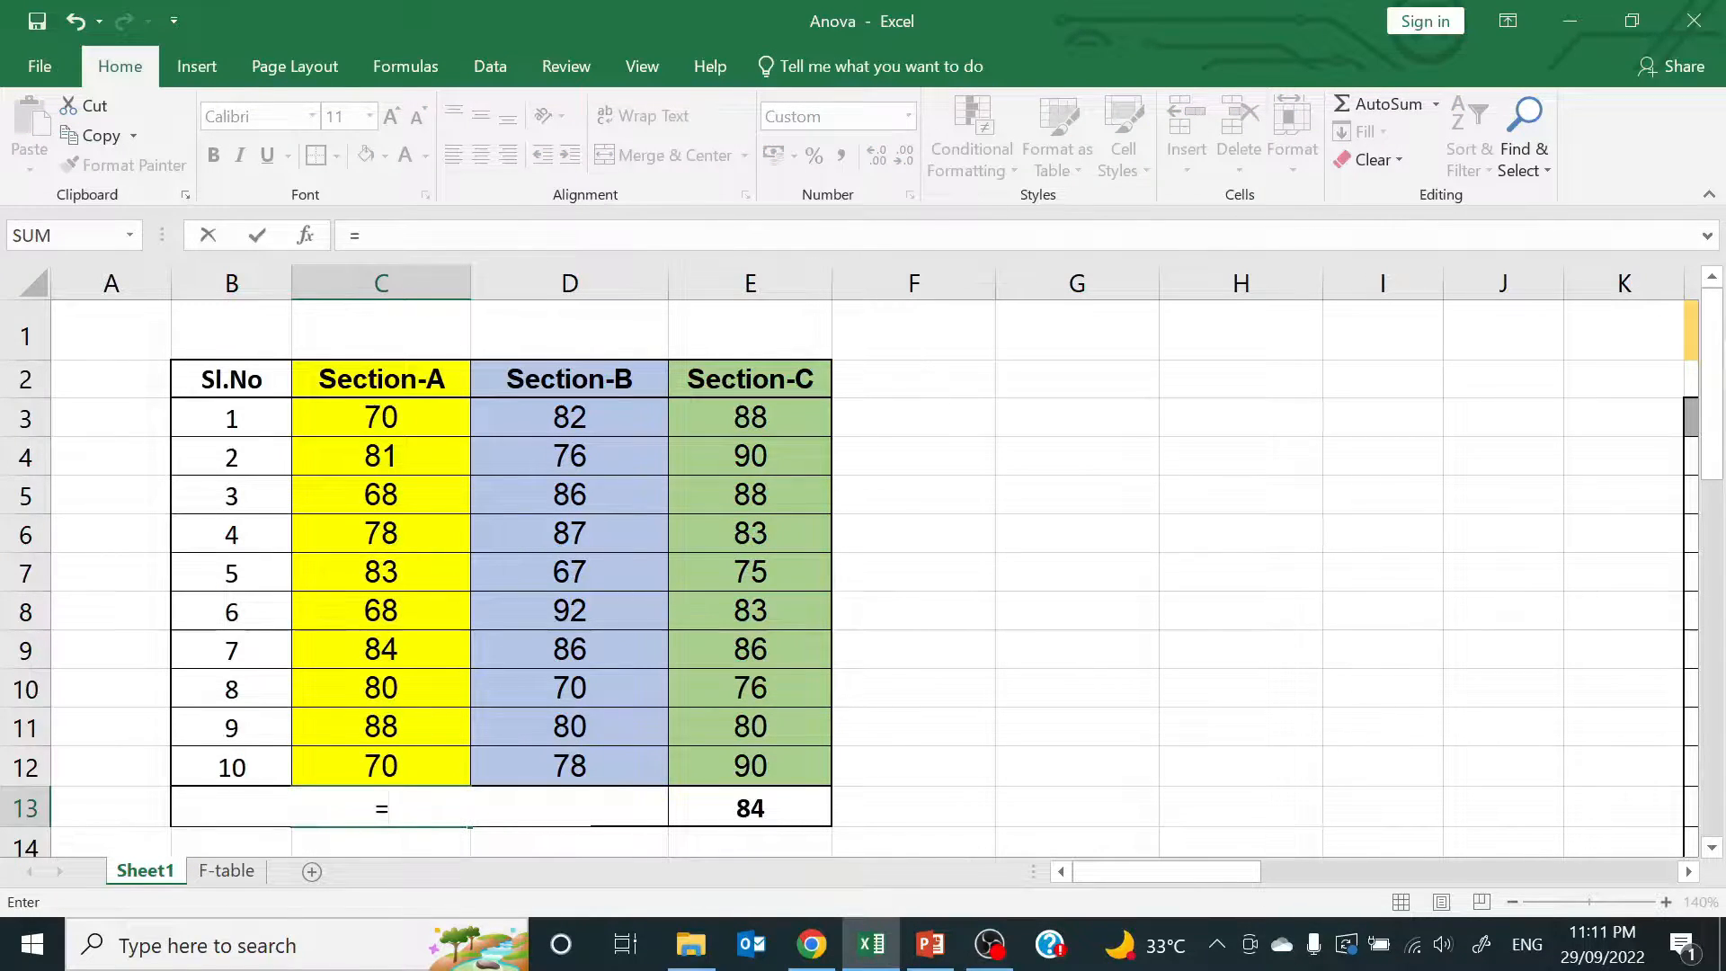
pyautogui.write('aver')
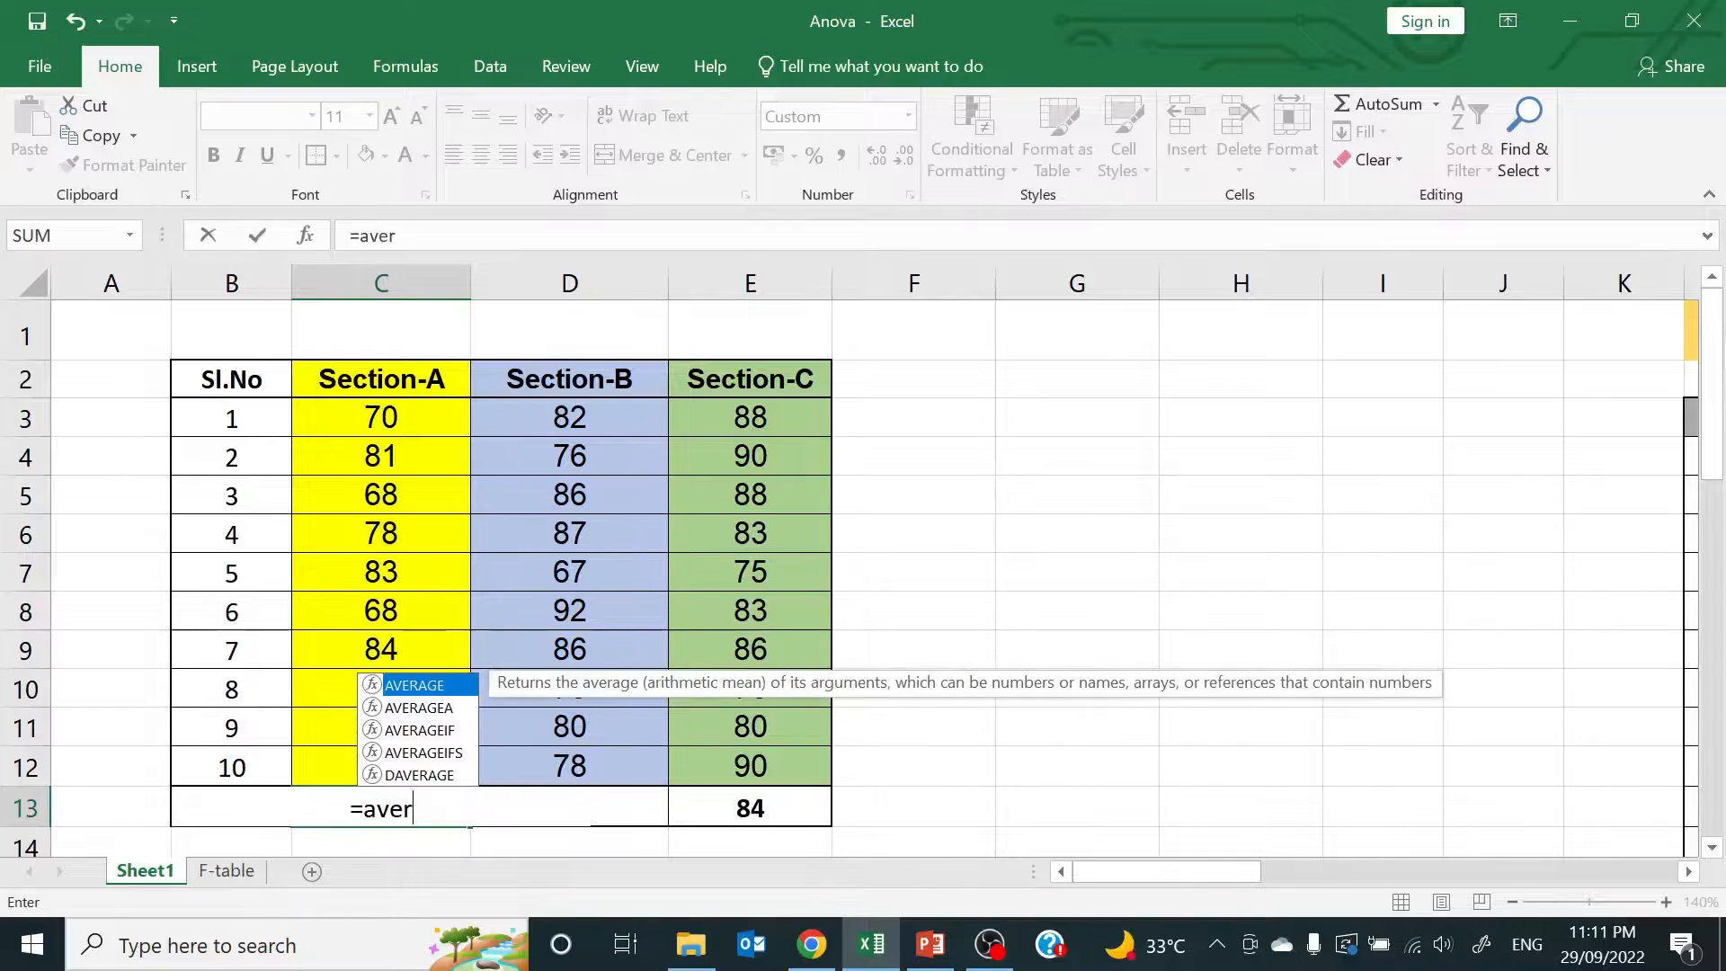
pyautogui.write('age(')
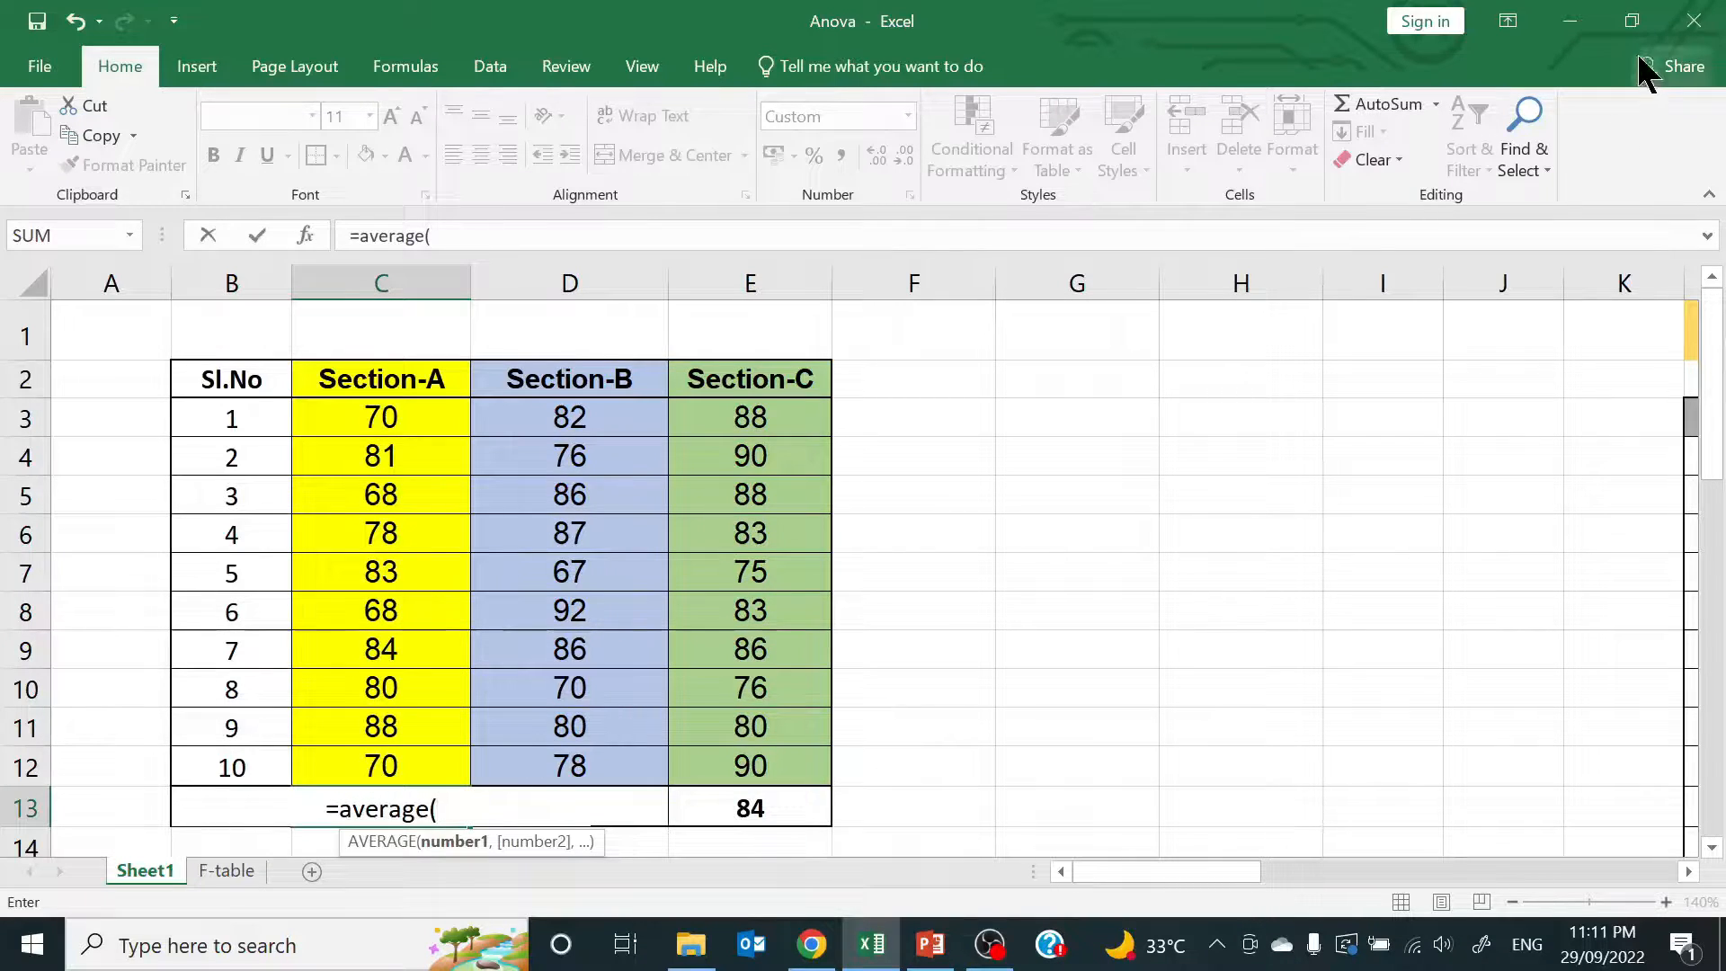
pyautogui.moveTo(405, 429); pyautogui.dragTo(405, 571)
pyautogui.hotkey('shift', 'Down')
pyautogui.hotkey('shift', 'Down')
pyautogui.hotkey('shift', 'Down')
pyautogui.hotkey('shift', 'Down')
pyautogui.hotkey('shift', 'Down')
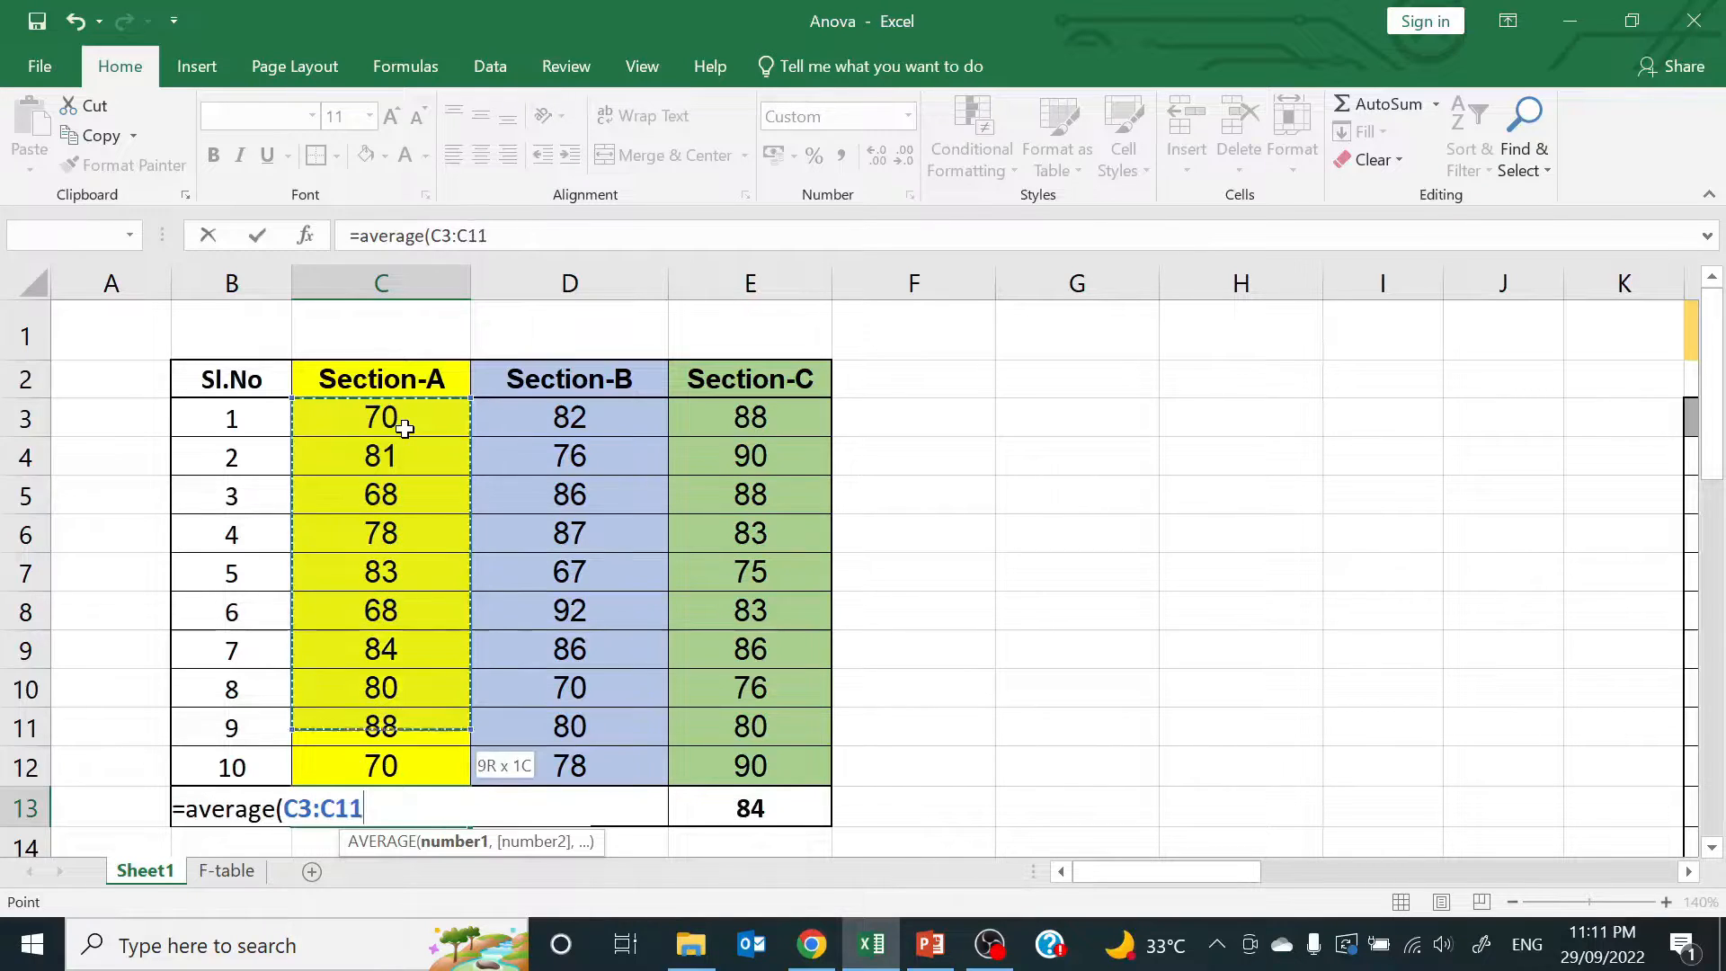
pyautogui.write(')')
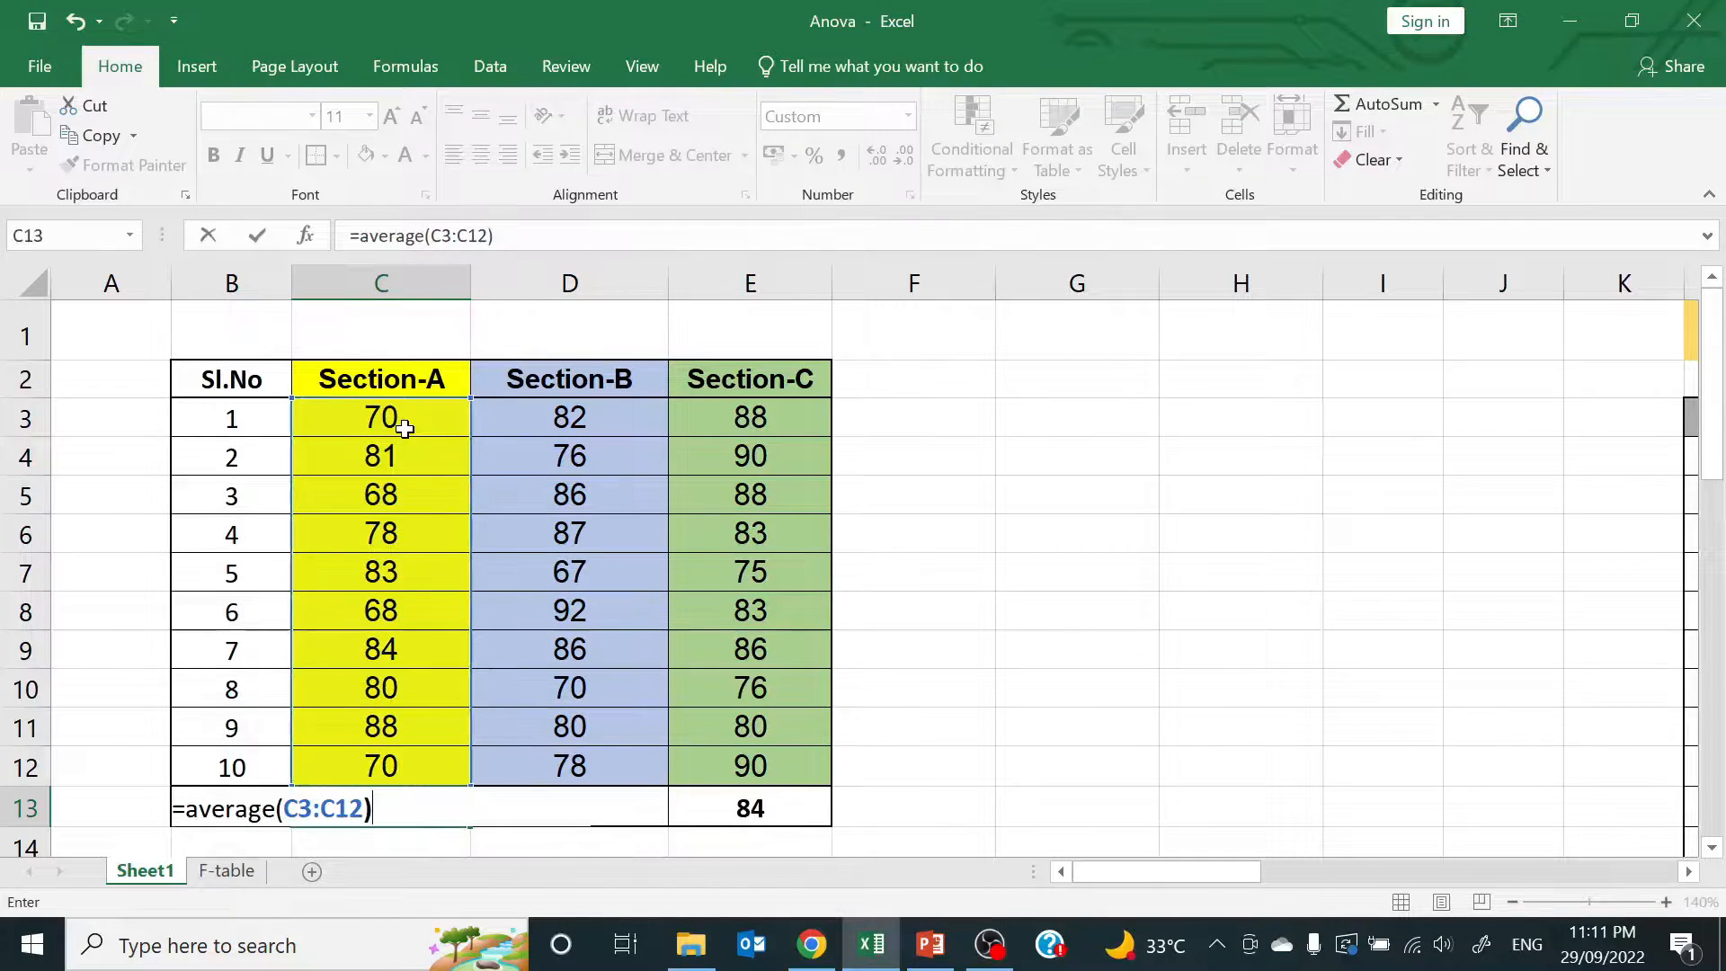
pyautogui.press('Return')
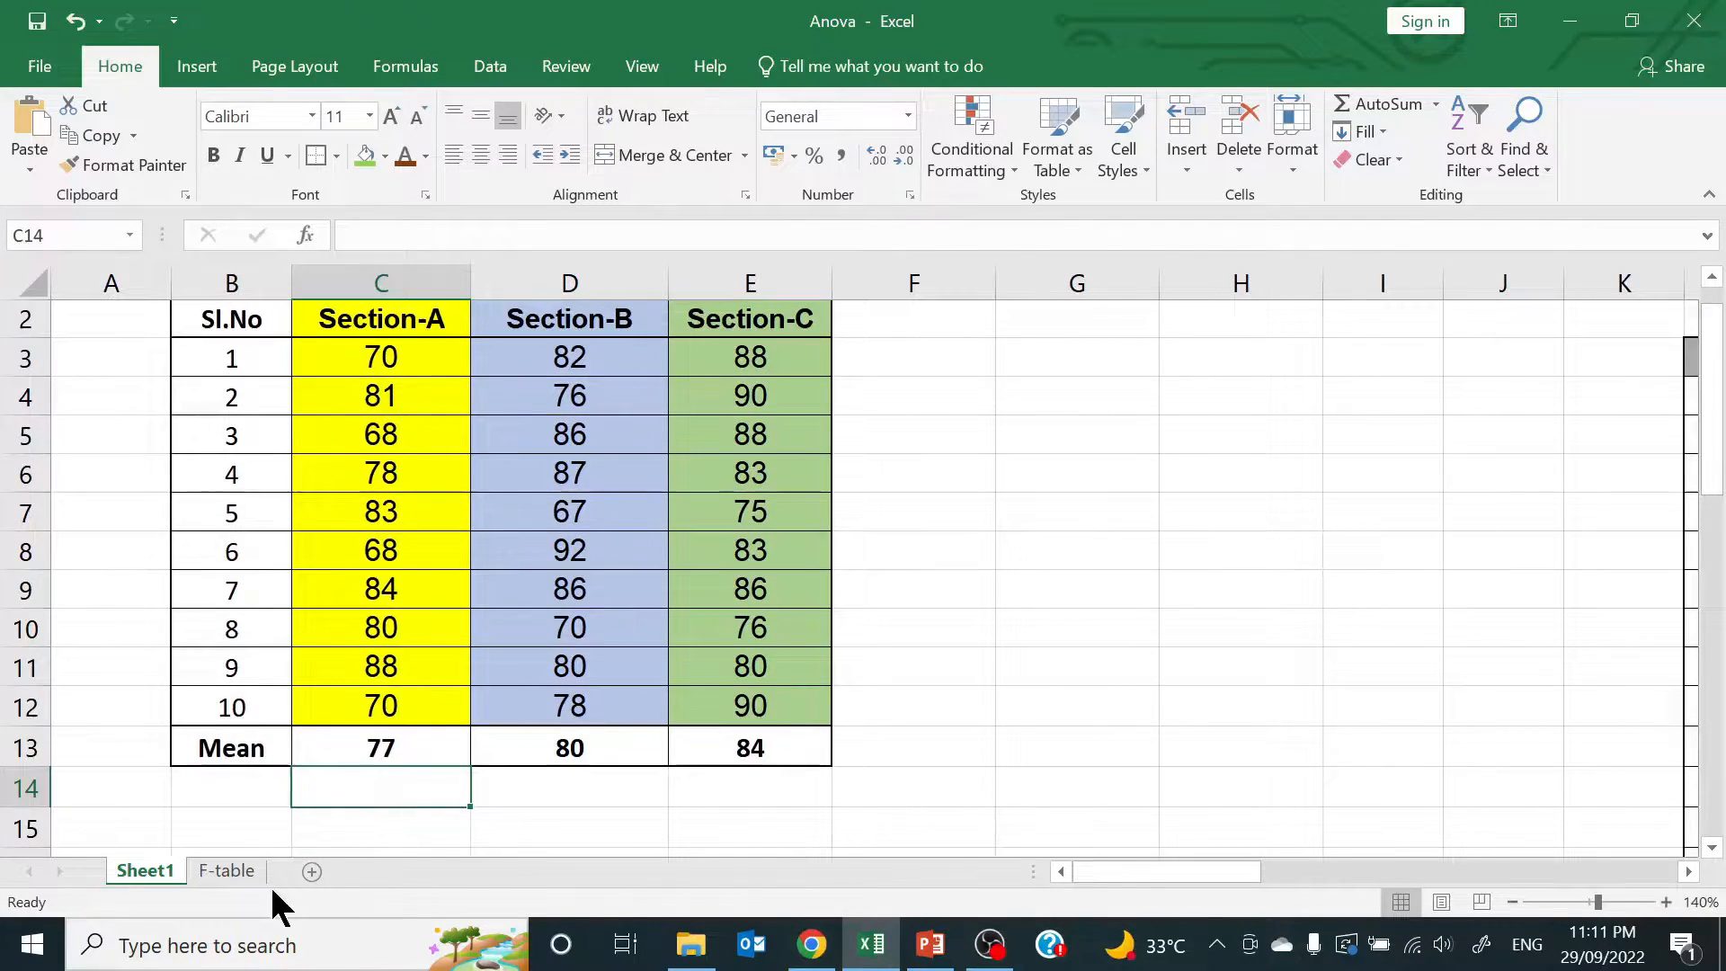
# Fill the Section-A mean formula from C13 across to the Section-B and Section-C cells D13:E13
pyautogui.click(403, 753)
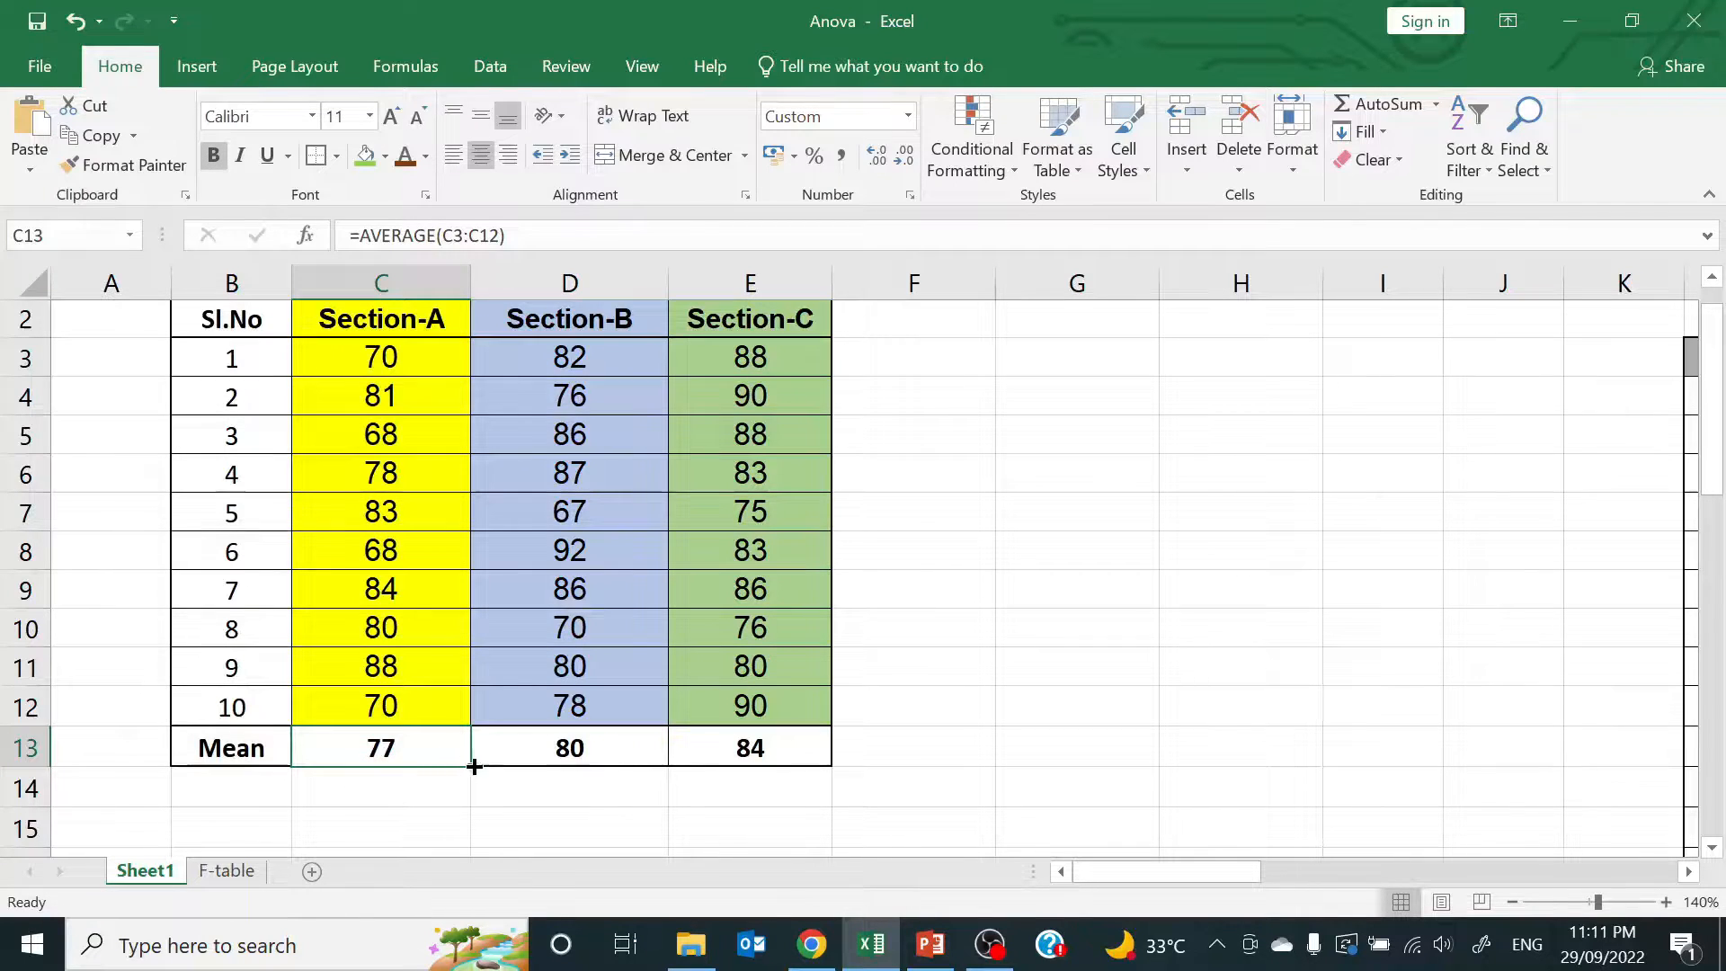
pyautogui.moveTo(469, 768); pyautogui.dragTo(787, 747)
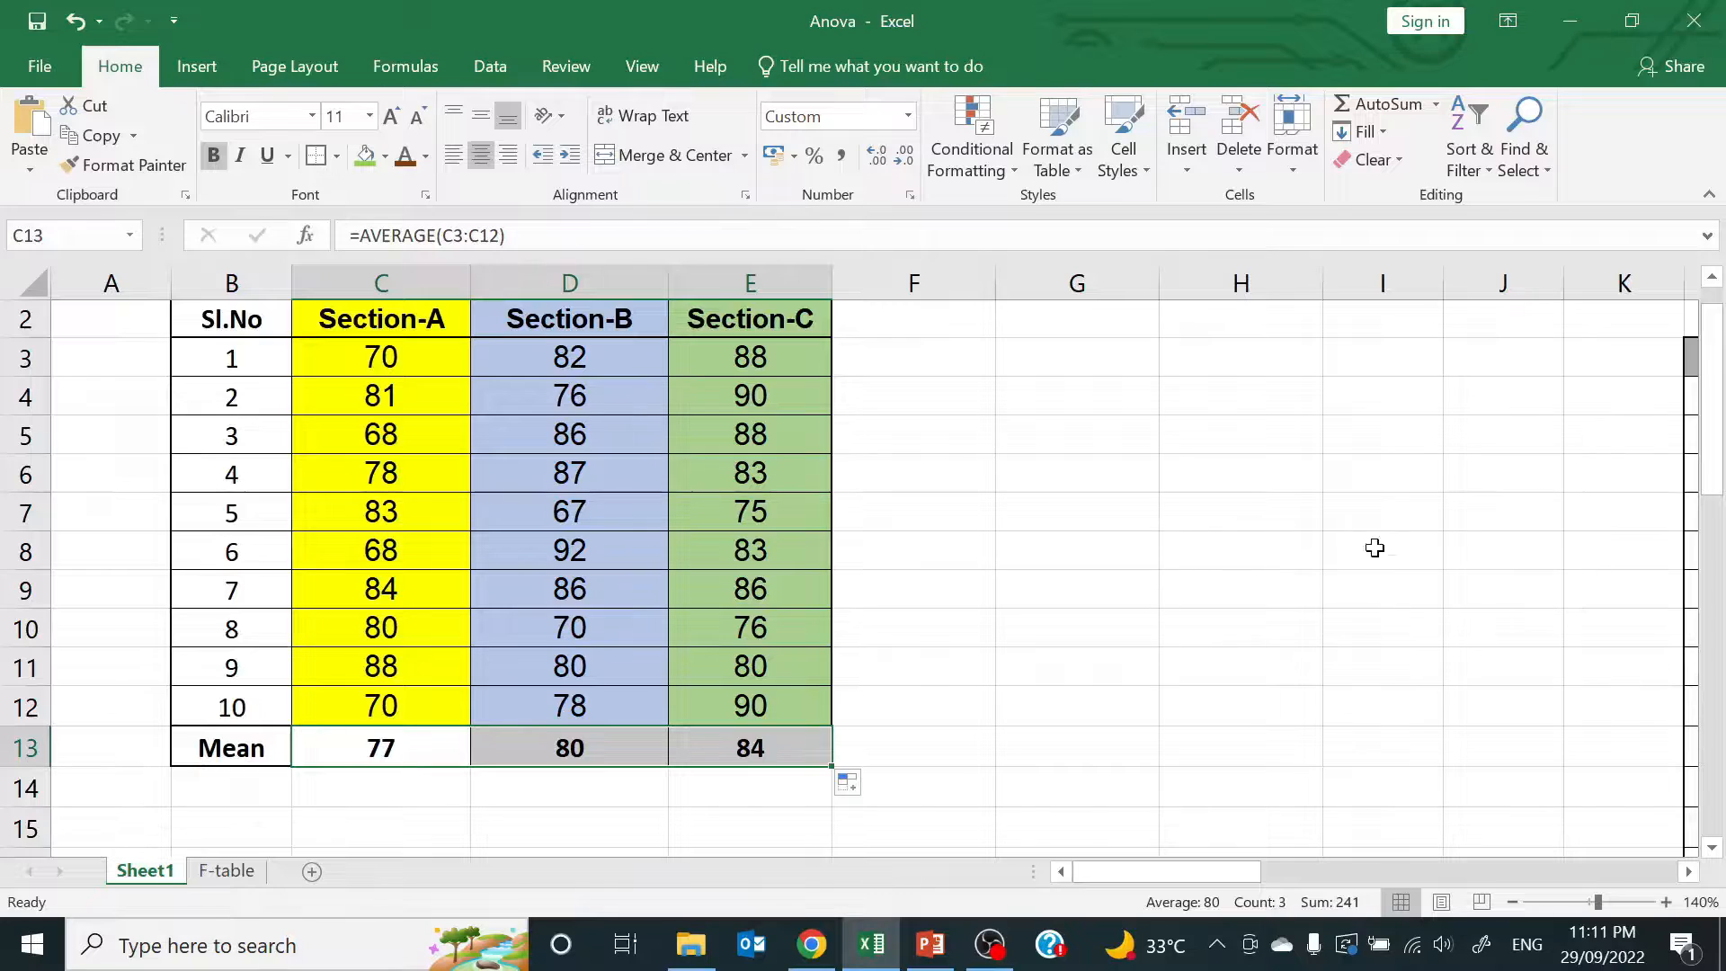
pyautogui.click(1154, 624)
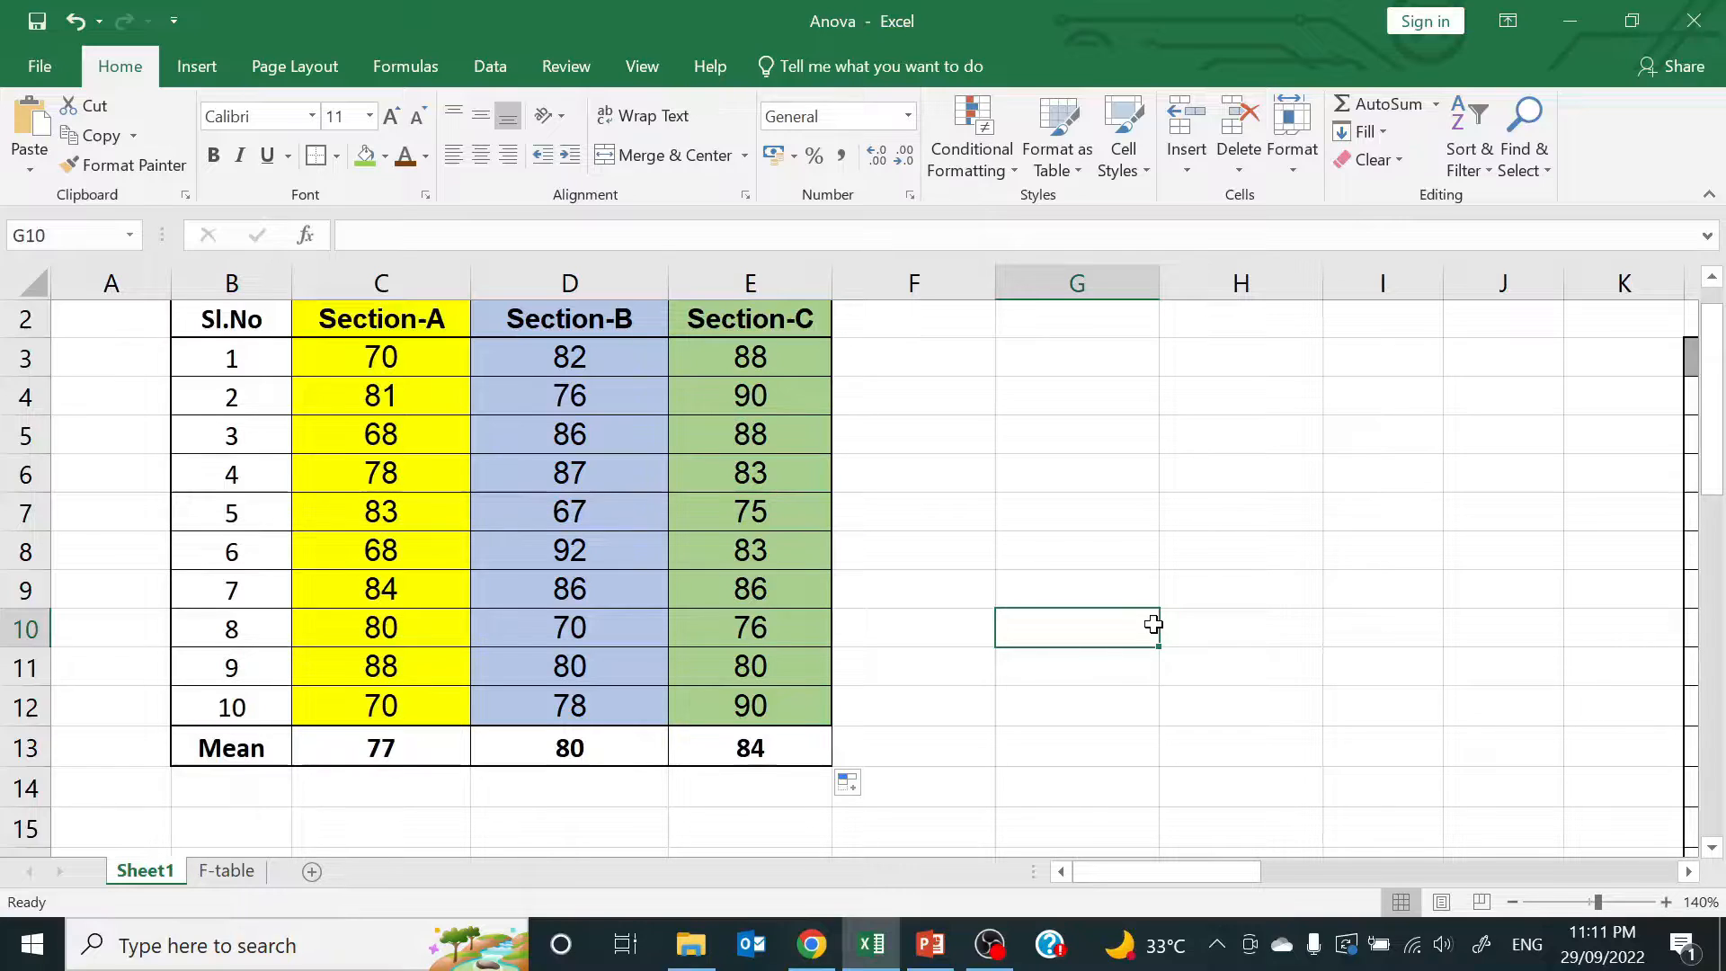
# Review the combined mean in M34 of the Total Sum of Square table, and clear the Mean Deviation and (Xi-Mean)^2 cells N4:O33
pyautogui.moveTo(1709, 495); pyautogui.dragTo(1717, 445)
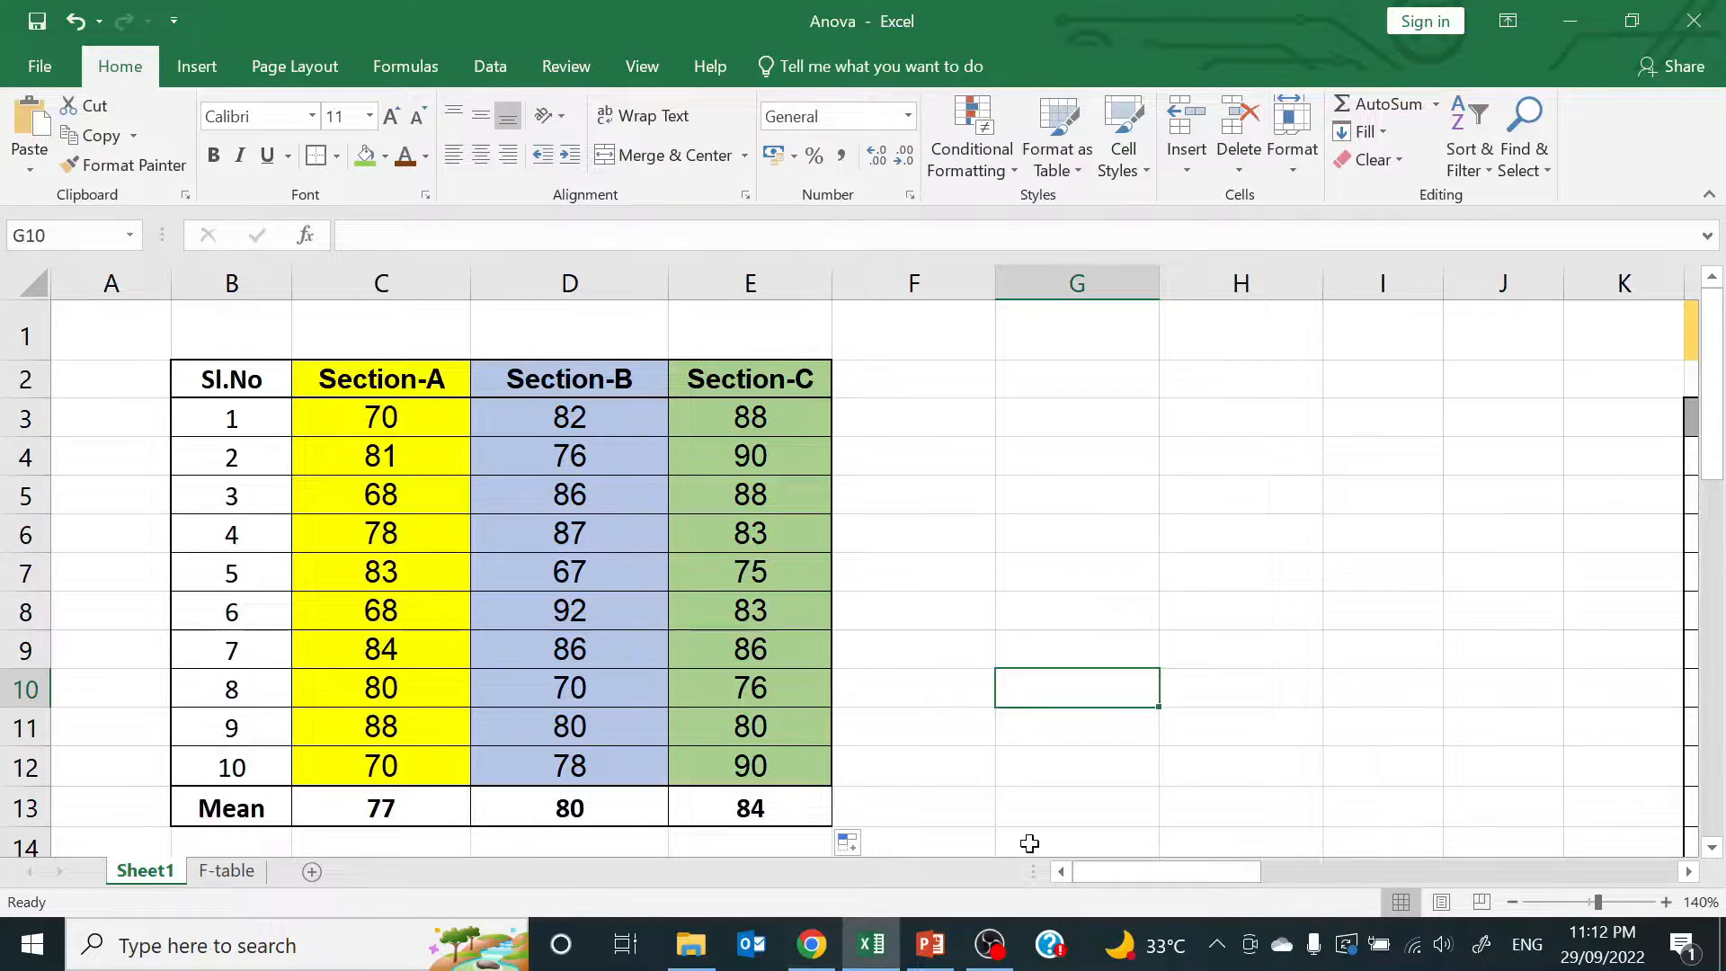
pyautogui.moveTo(1102, 869); pyautogui.dragTo(1211, 899)
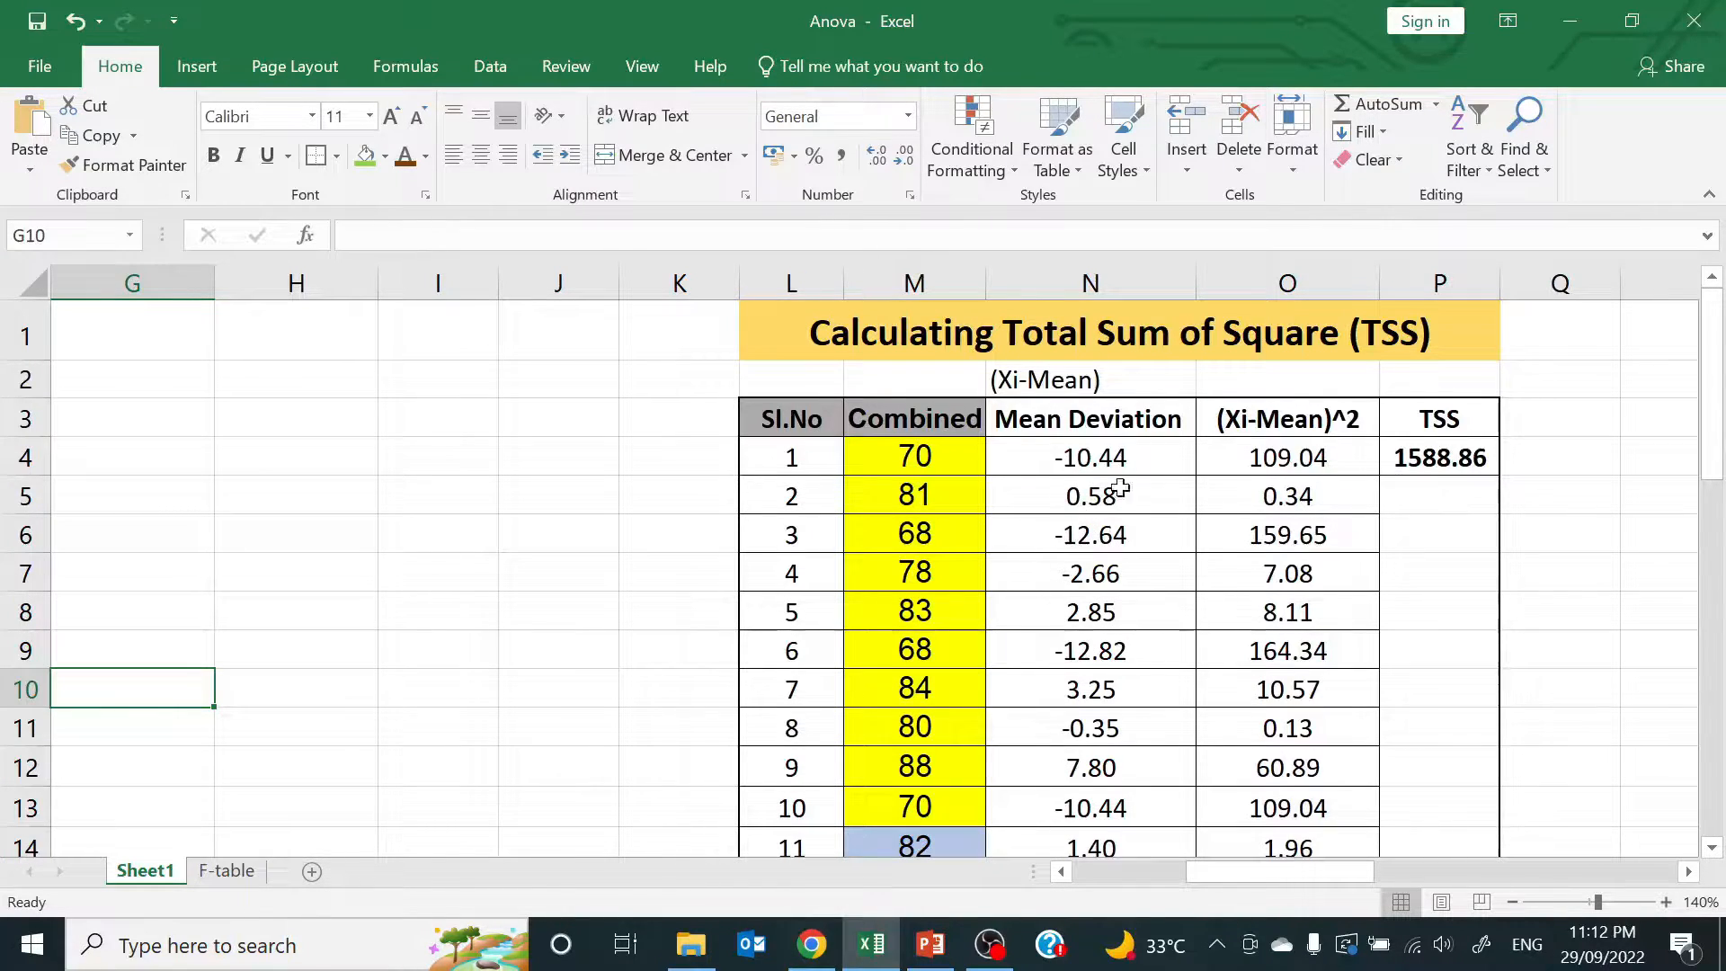
pyautogui.moveTo(1710, 404); pyautogui.dragTo(1688, 753)
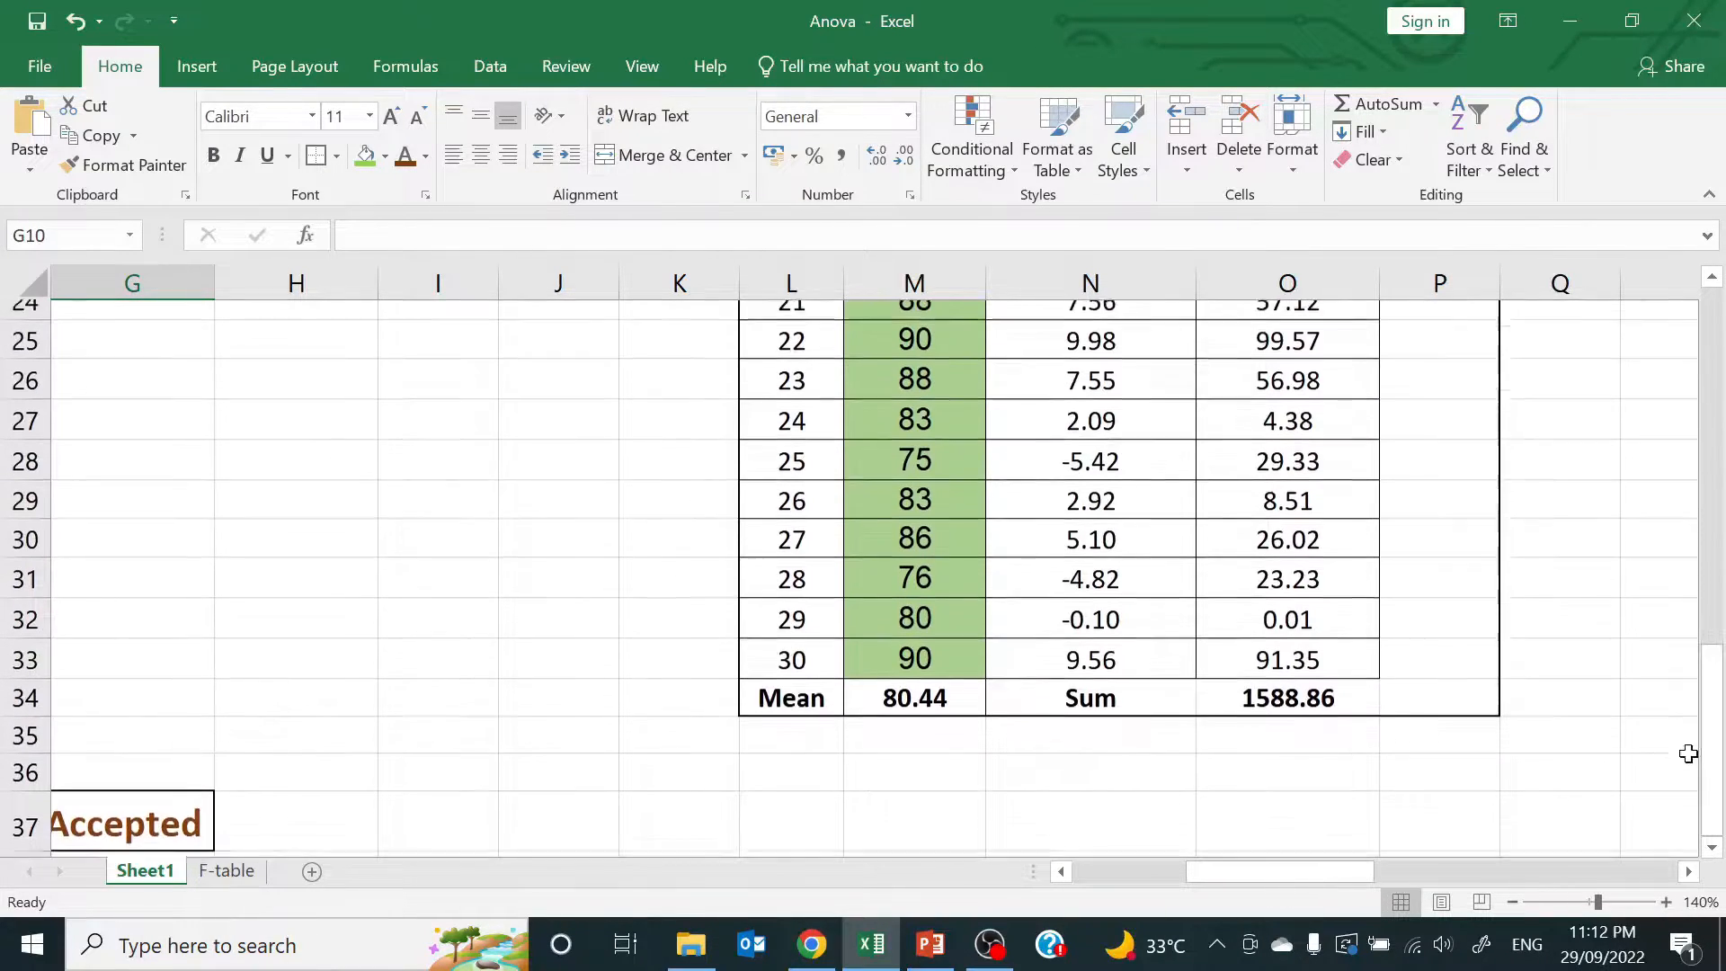
pyautogui.click(926, 688)
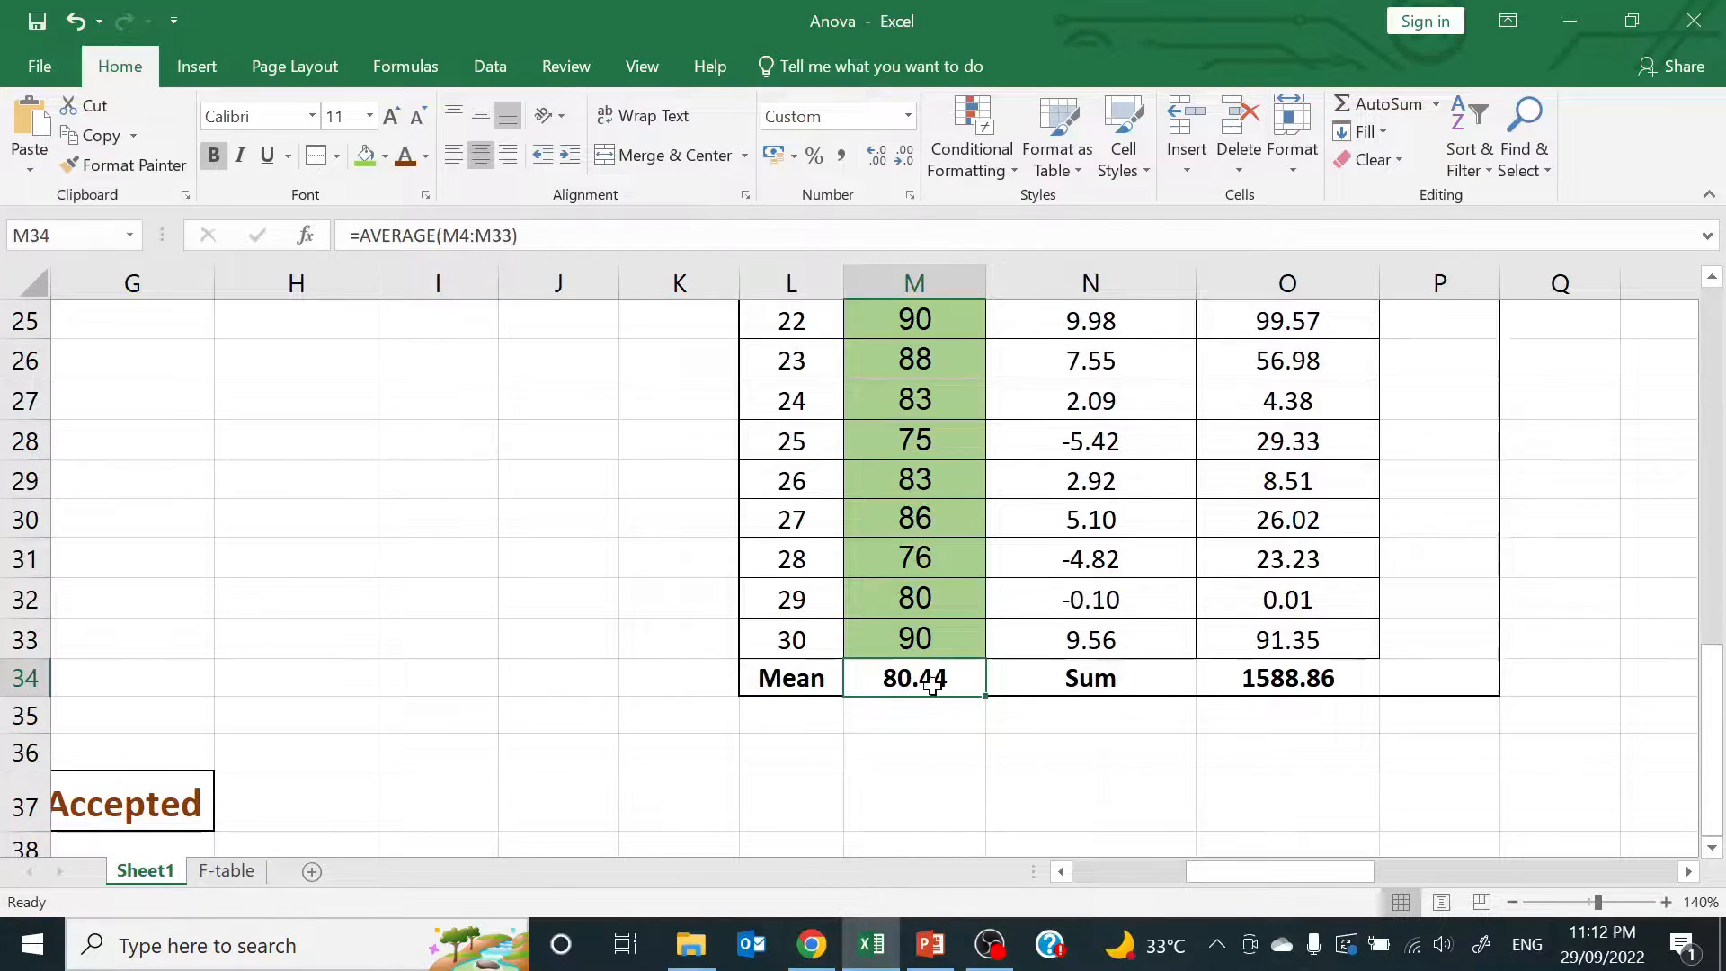
pyautogui.moveTo(1717, 697); pyautogui.dragTo(1720, 315)
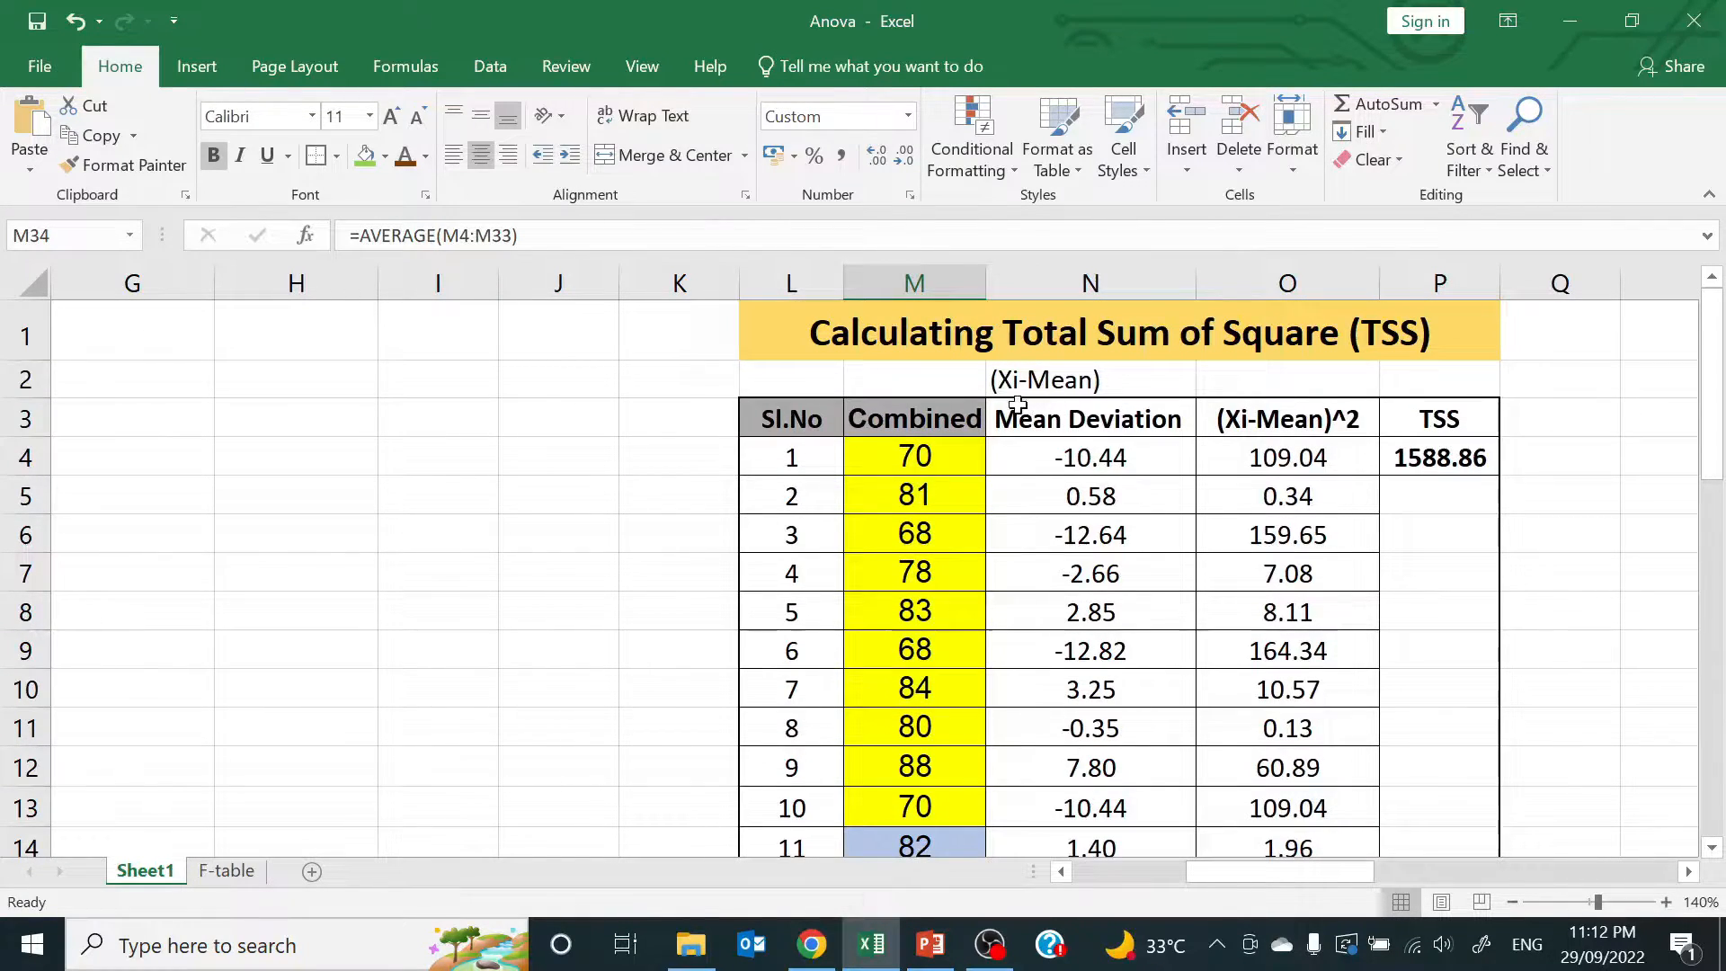
pyautogui.click(1043, 420)
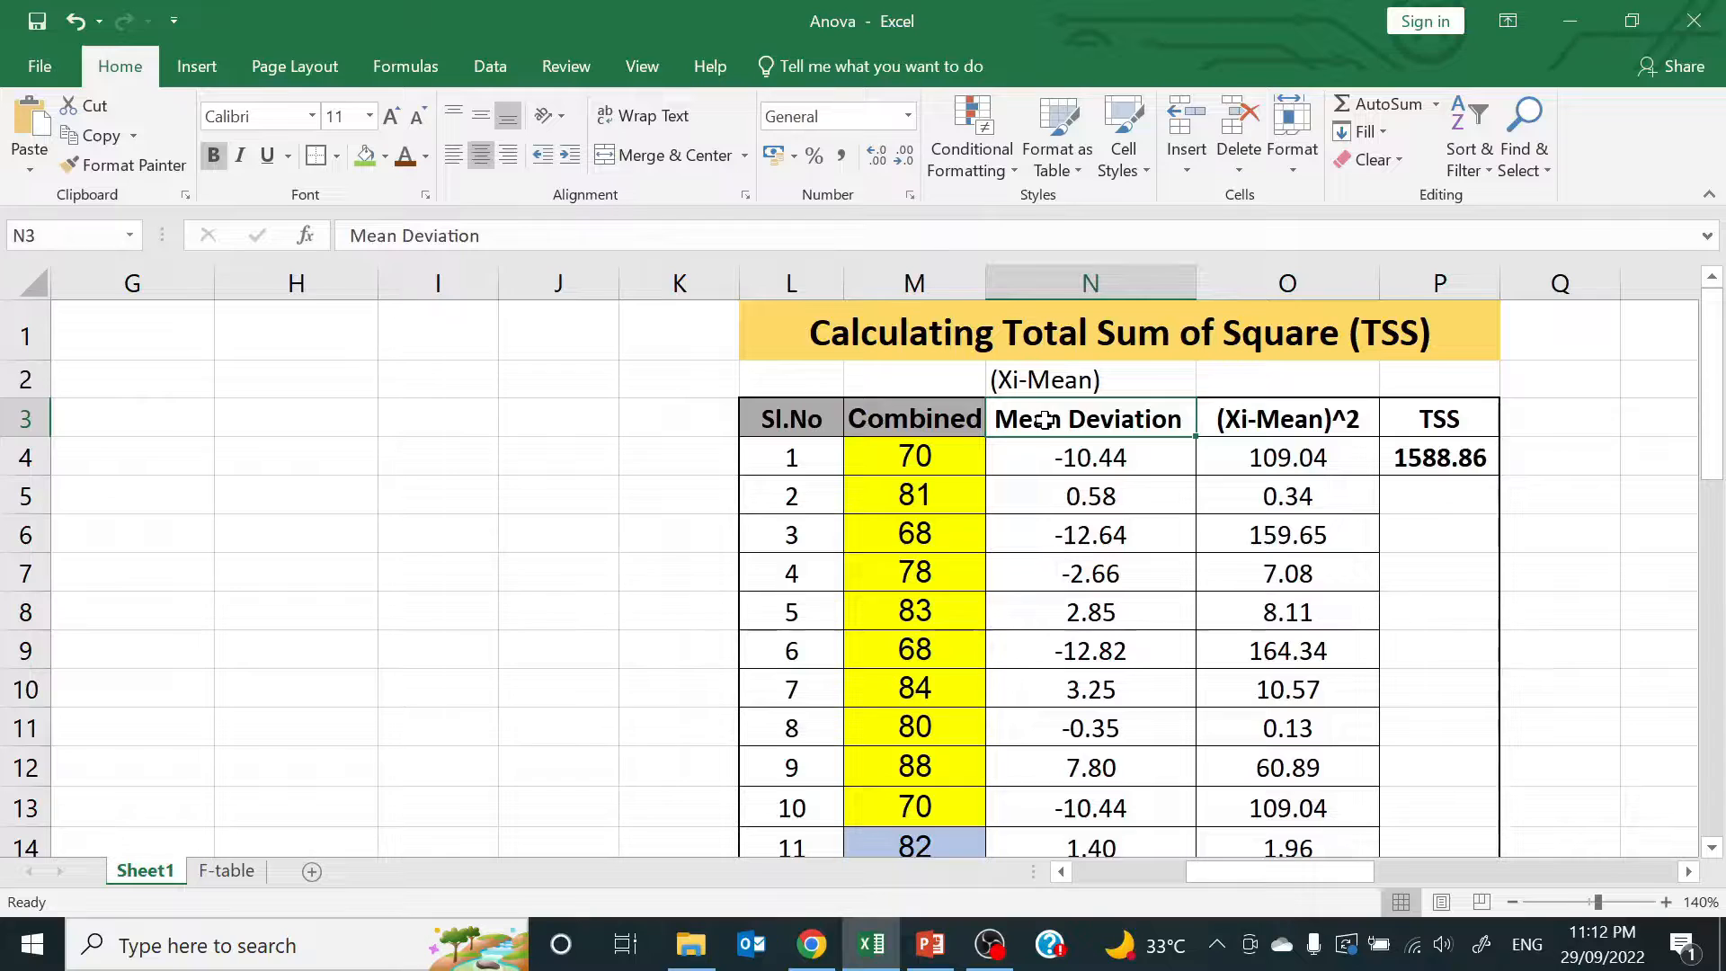
pyautogui.click(1072, 463)
pyautogui.hotkey('shift', 'Right')
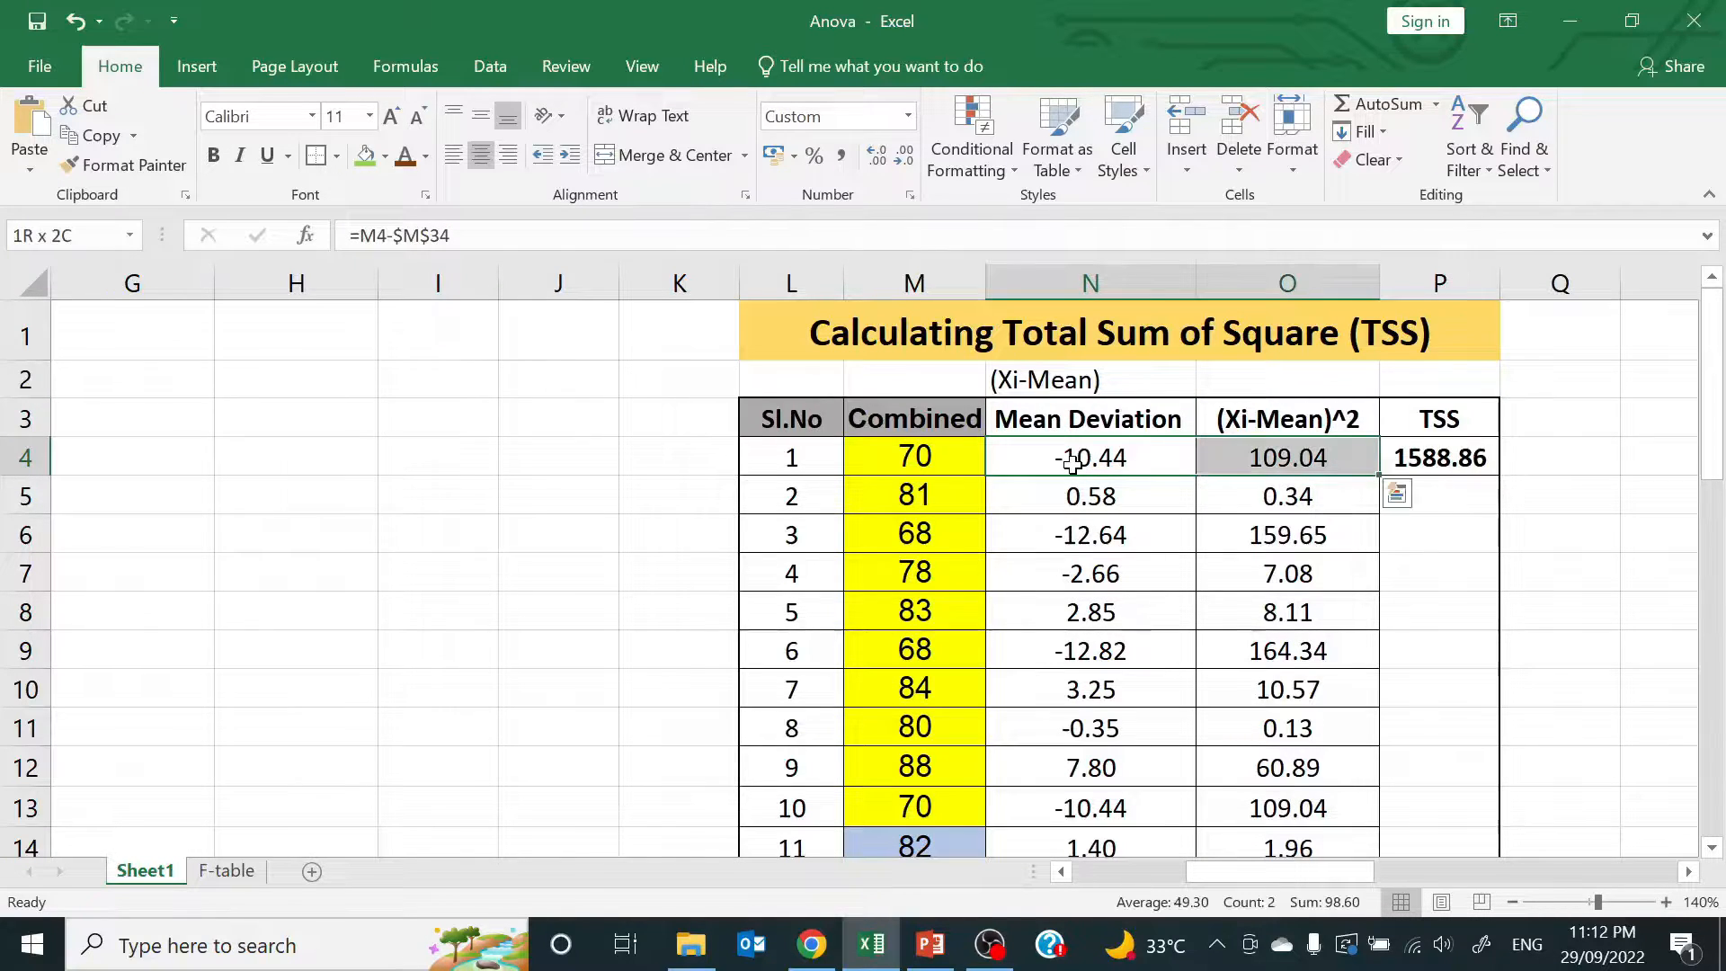
pyautogui.hotkey('ctrl', 'shift', 'Down')
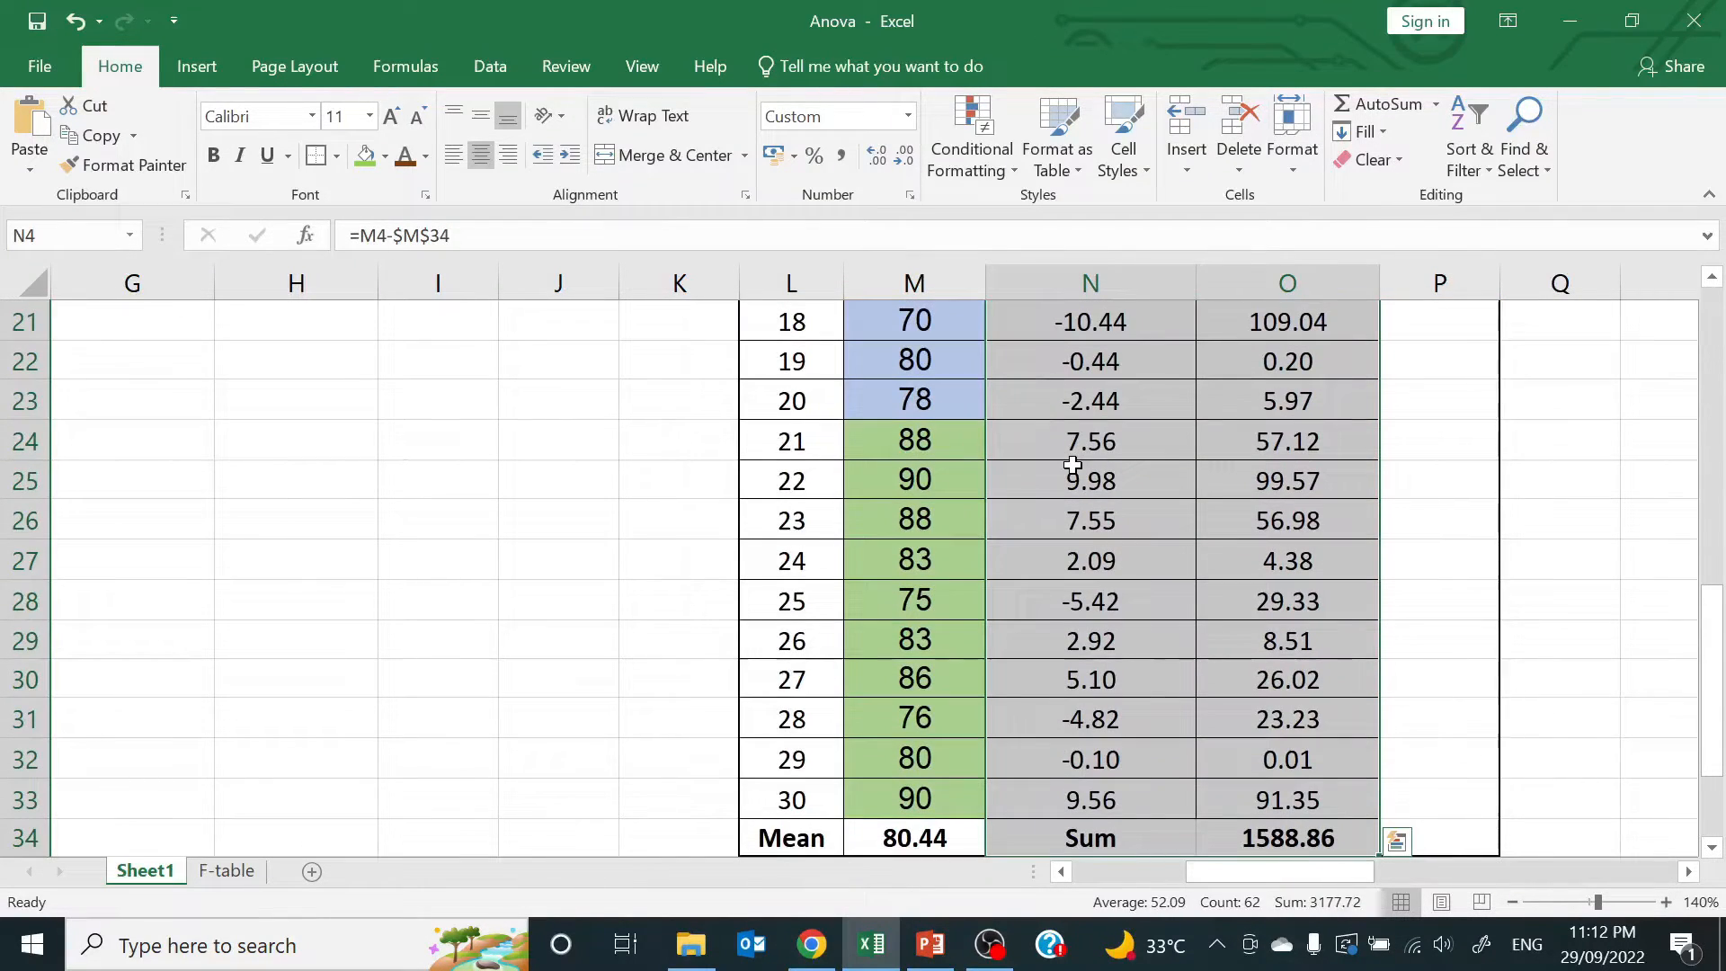
pyautogui.scroll(7, 1072, 463)
pyautogui.press('Delete')
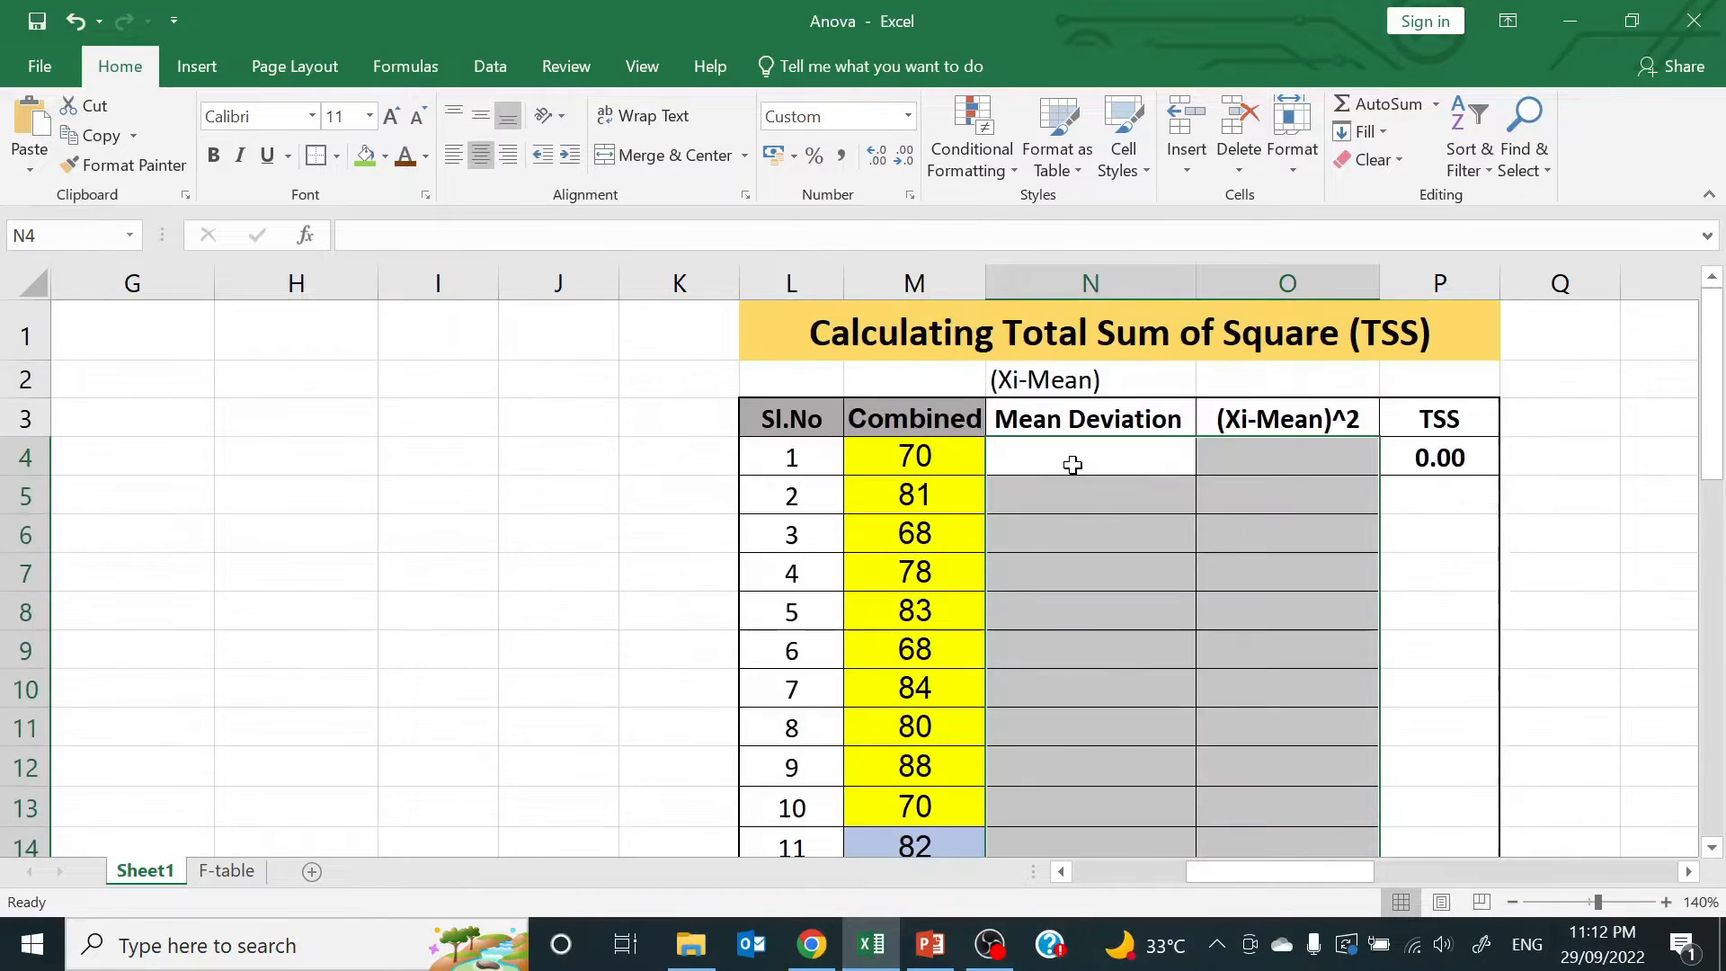
# Calculate the first mean deviation in N4 with the formula =M4-M34
pyautogui.click(1091, 464)
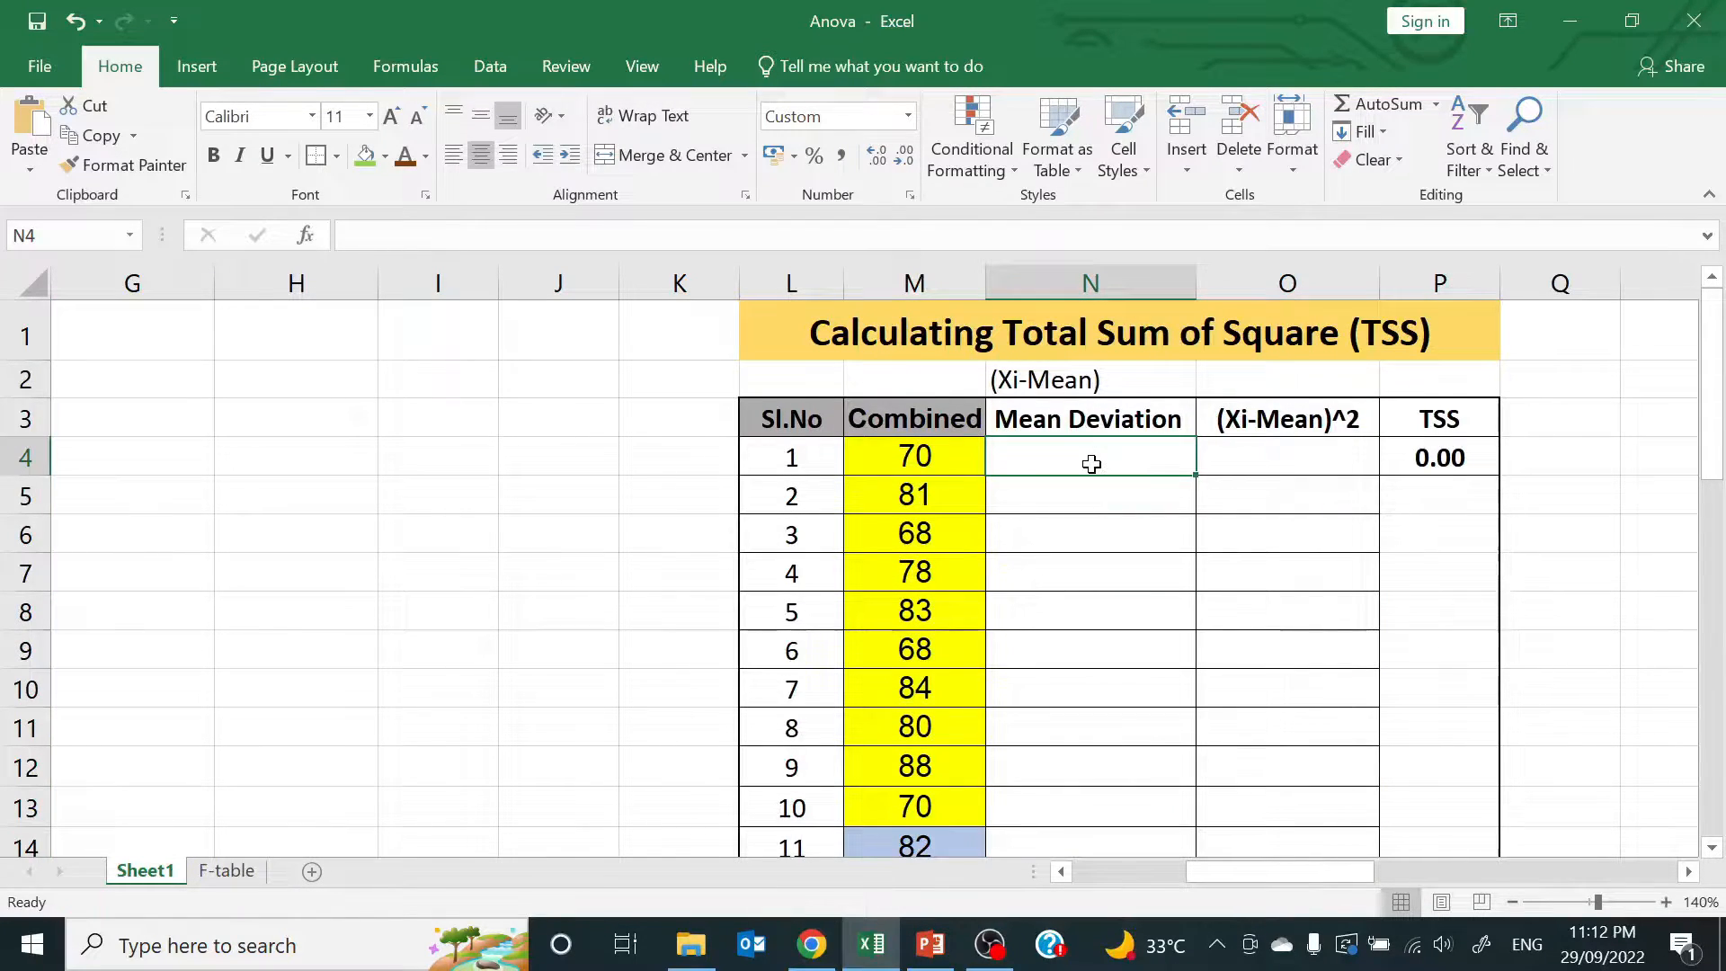
pyautogui.write('=')
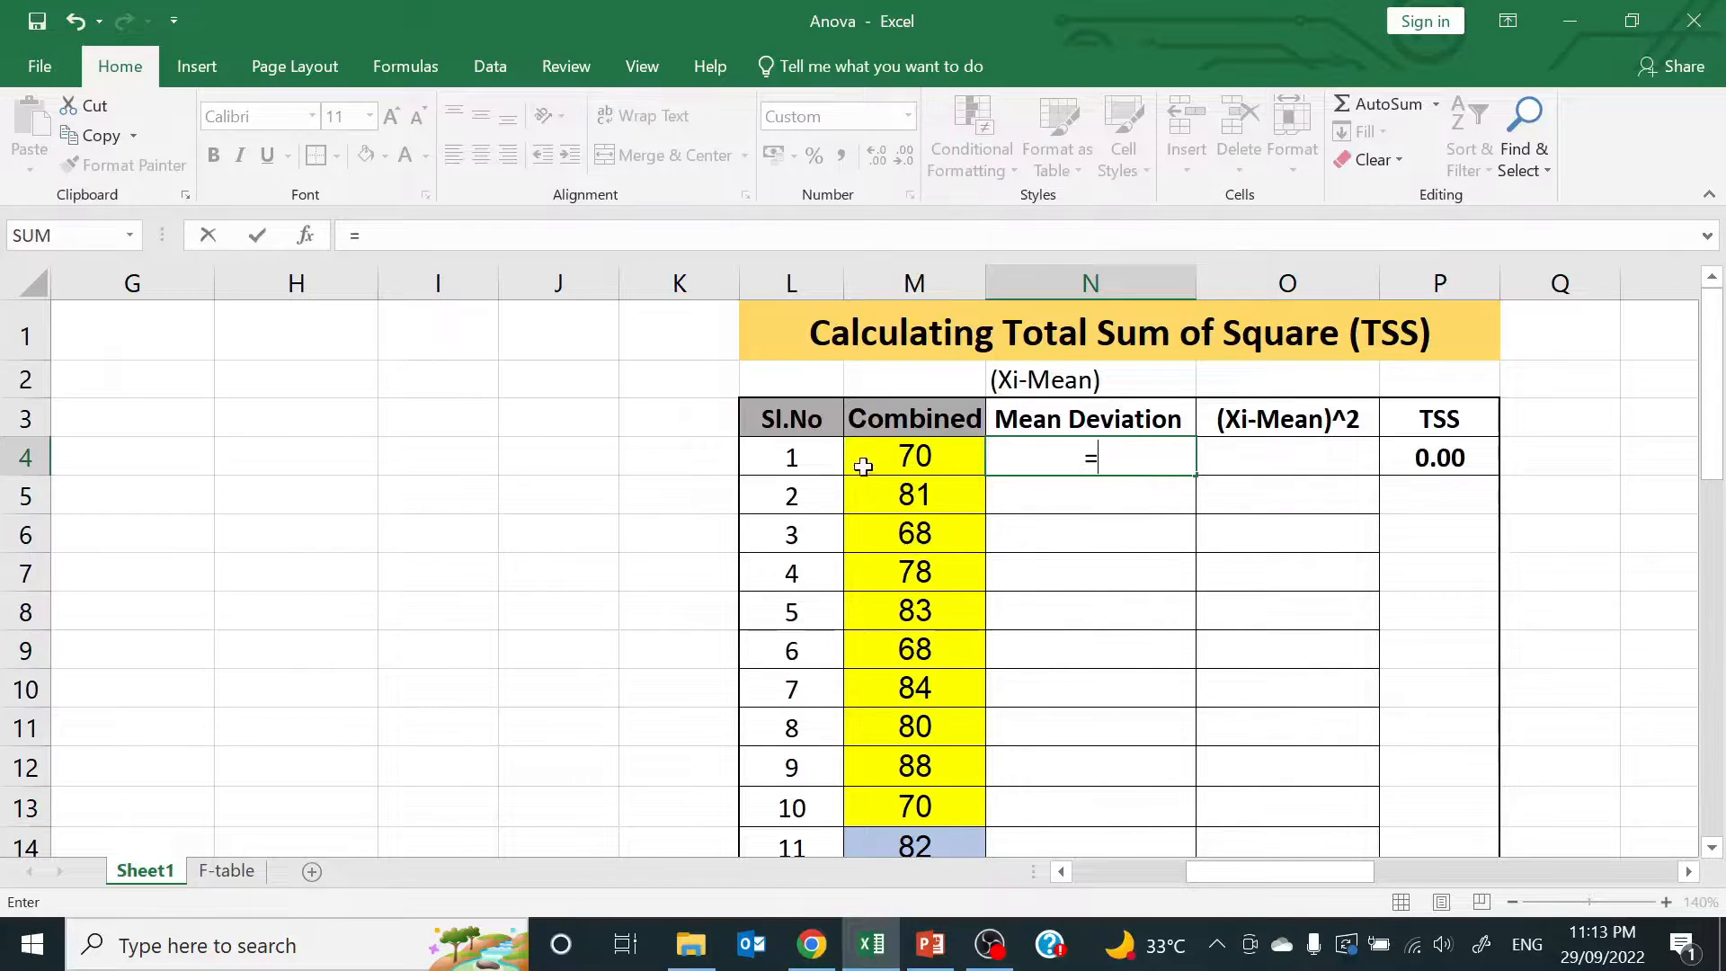
pyautogui.click(901, 462)
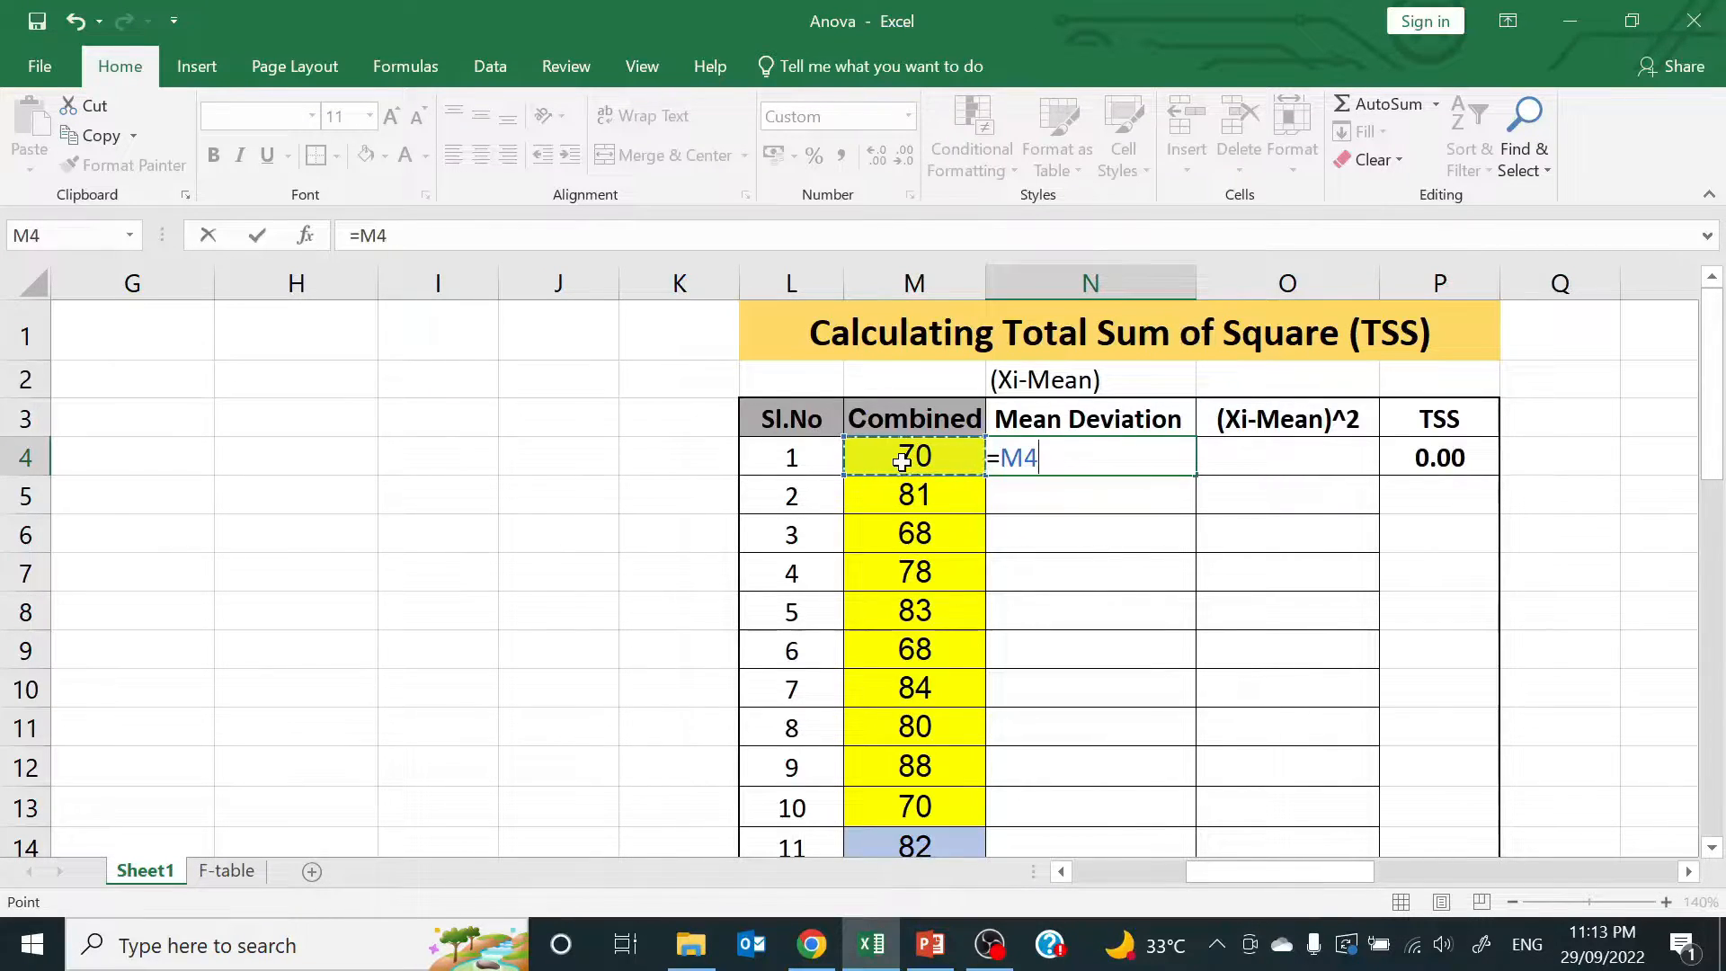
pyautogui.write('-')
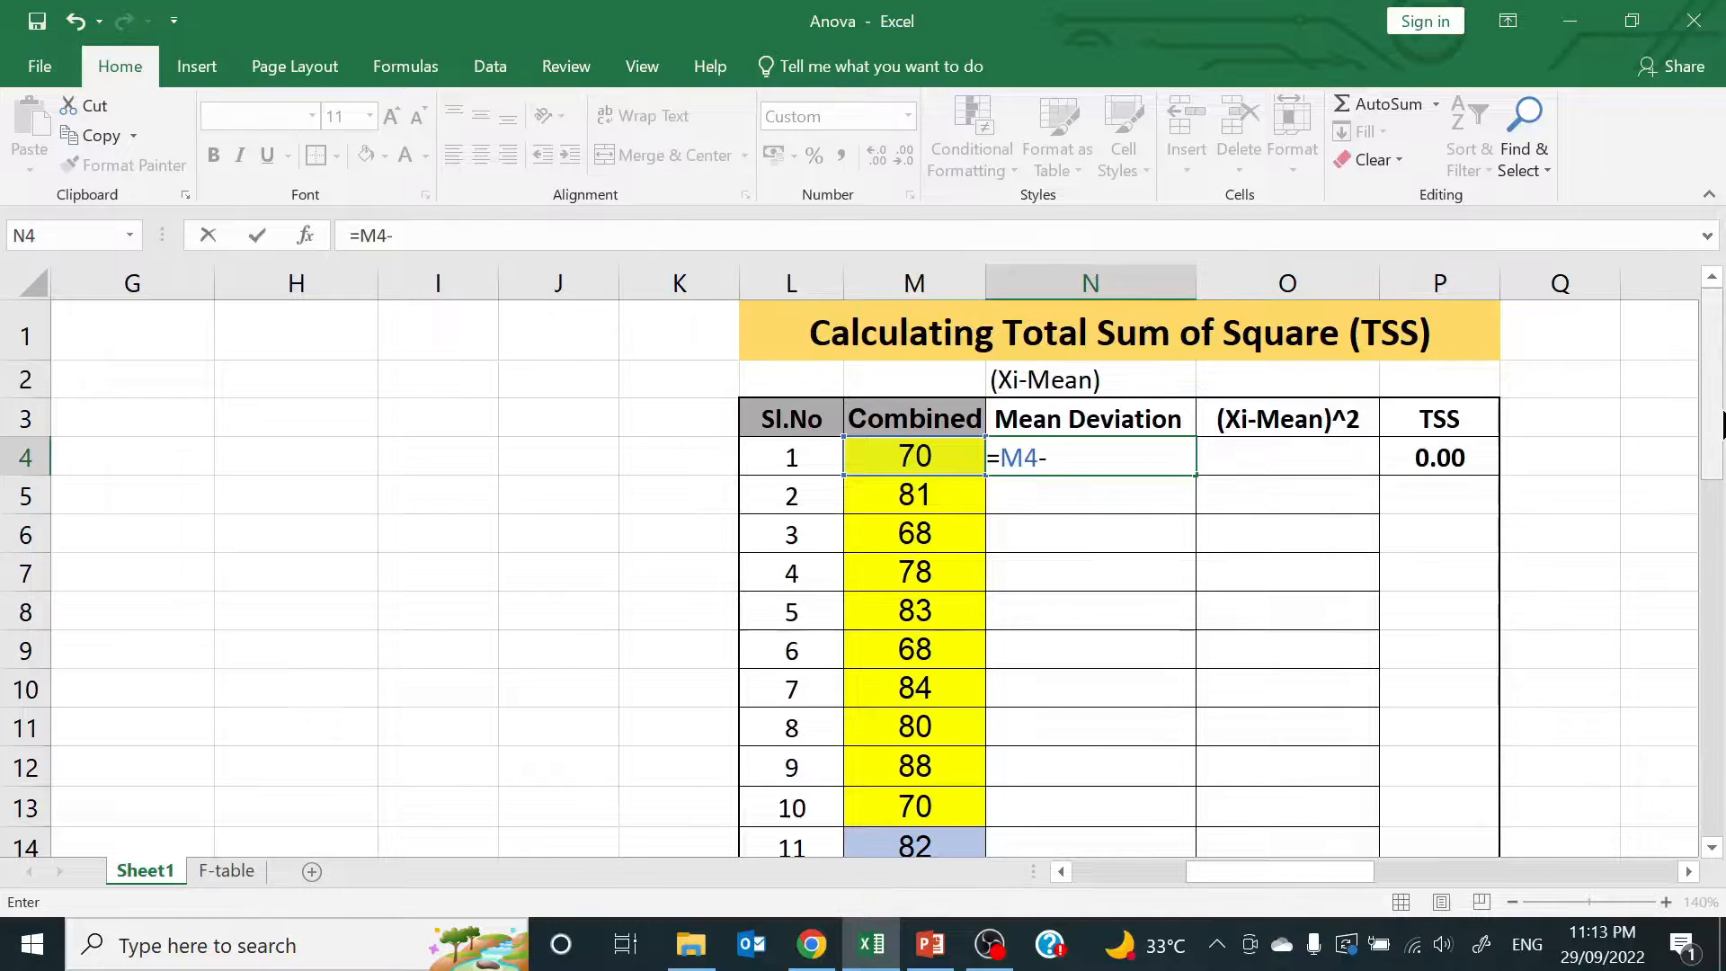
pyautogui.moveTo(1713, 422); pyautogui.dragTo(1717, 719)
pyautogui.click(935, 681)
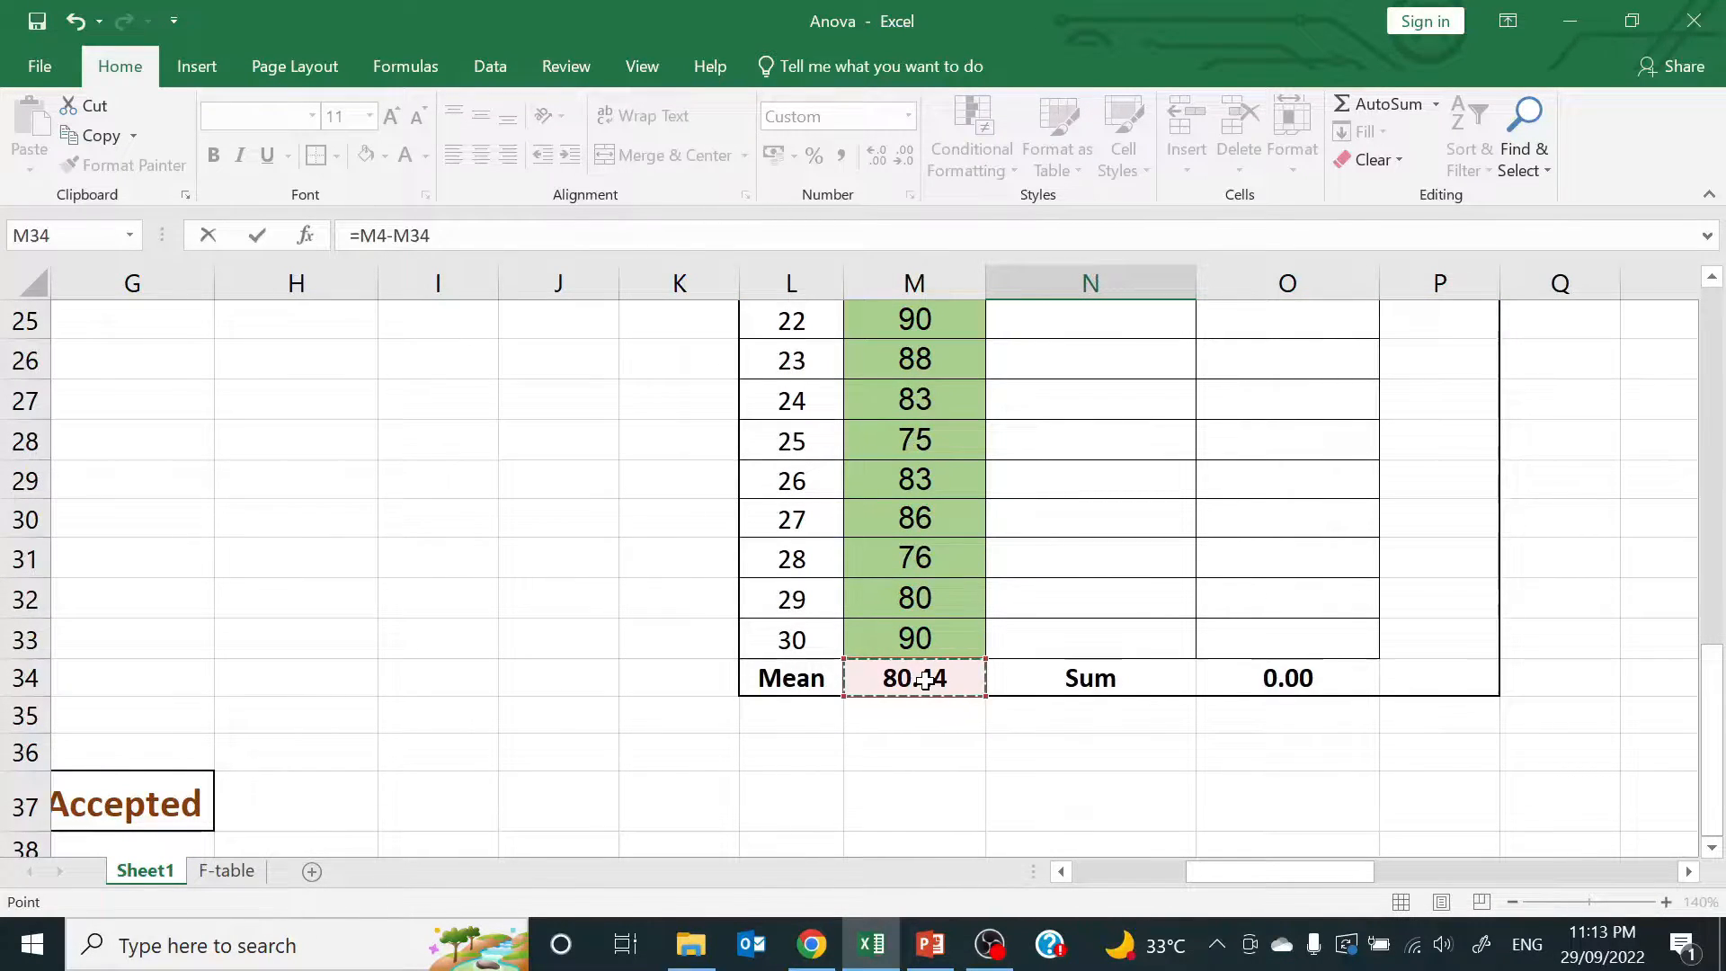
pyautogui.press('Return')
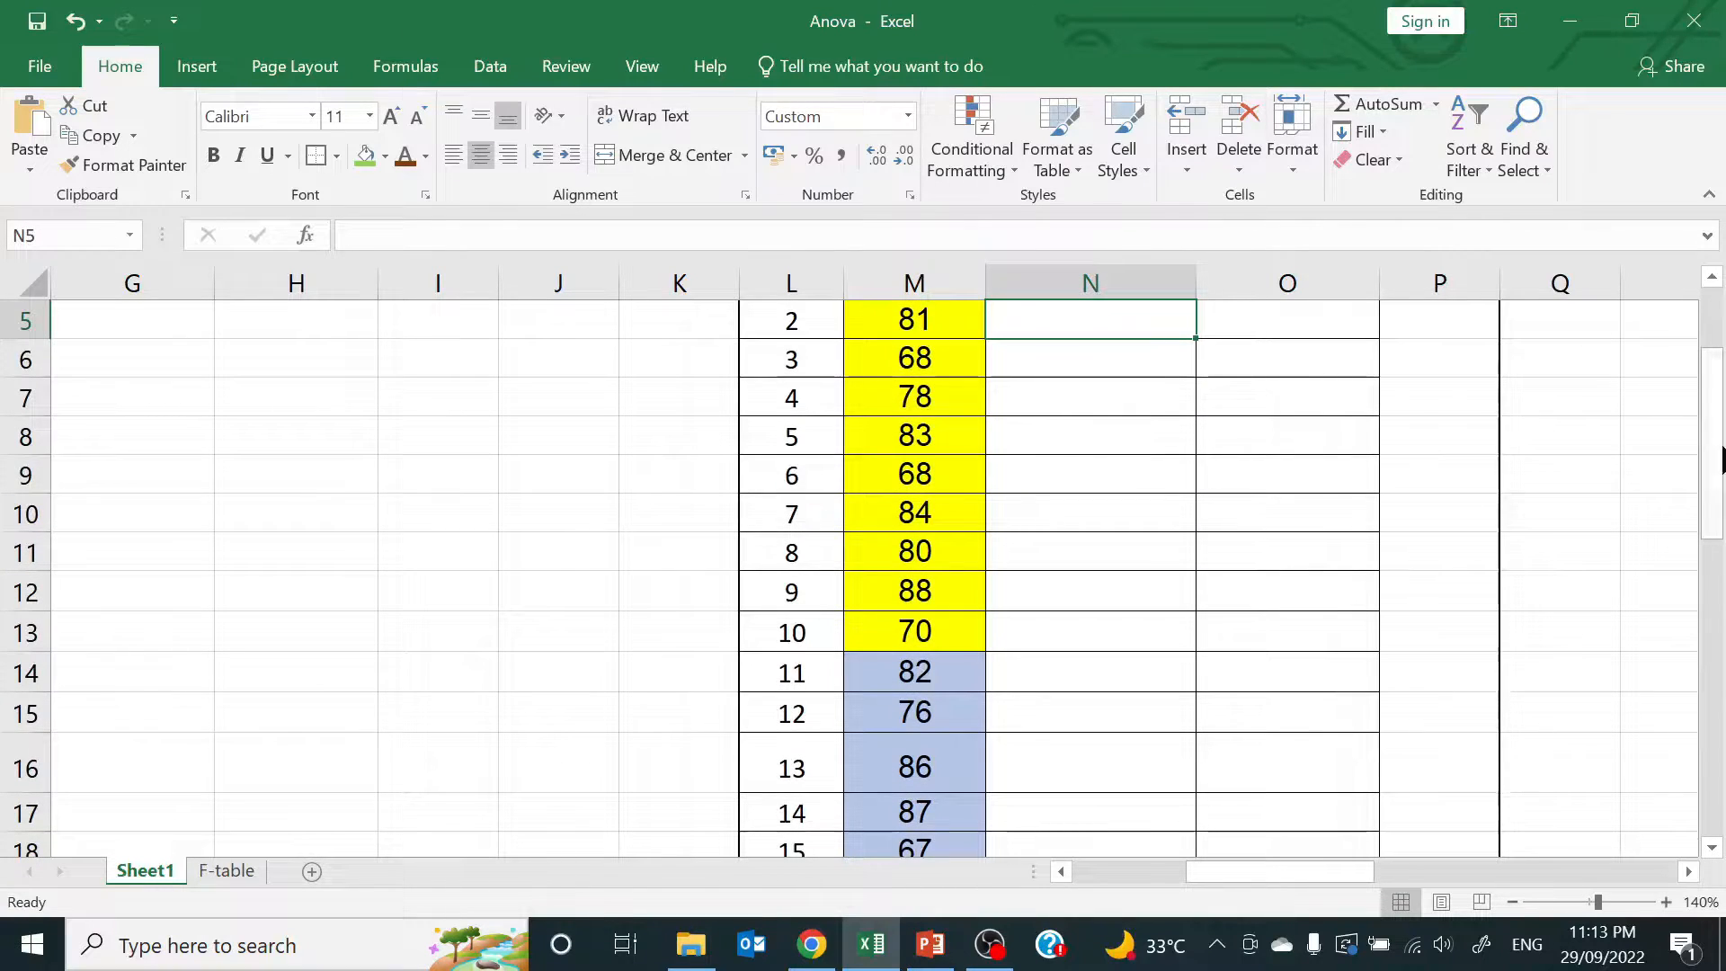
pyautogui.moveTo(1710, 431); pyautogui.dragTo(1710, 346)
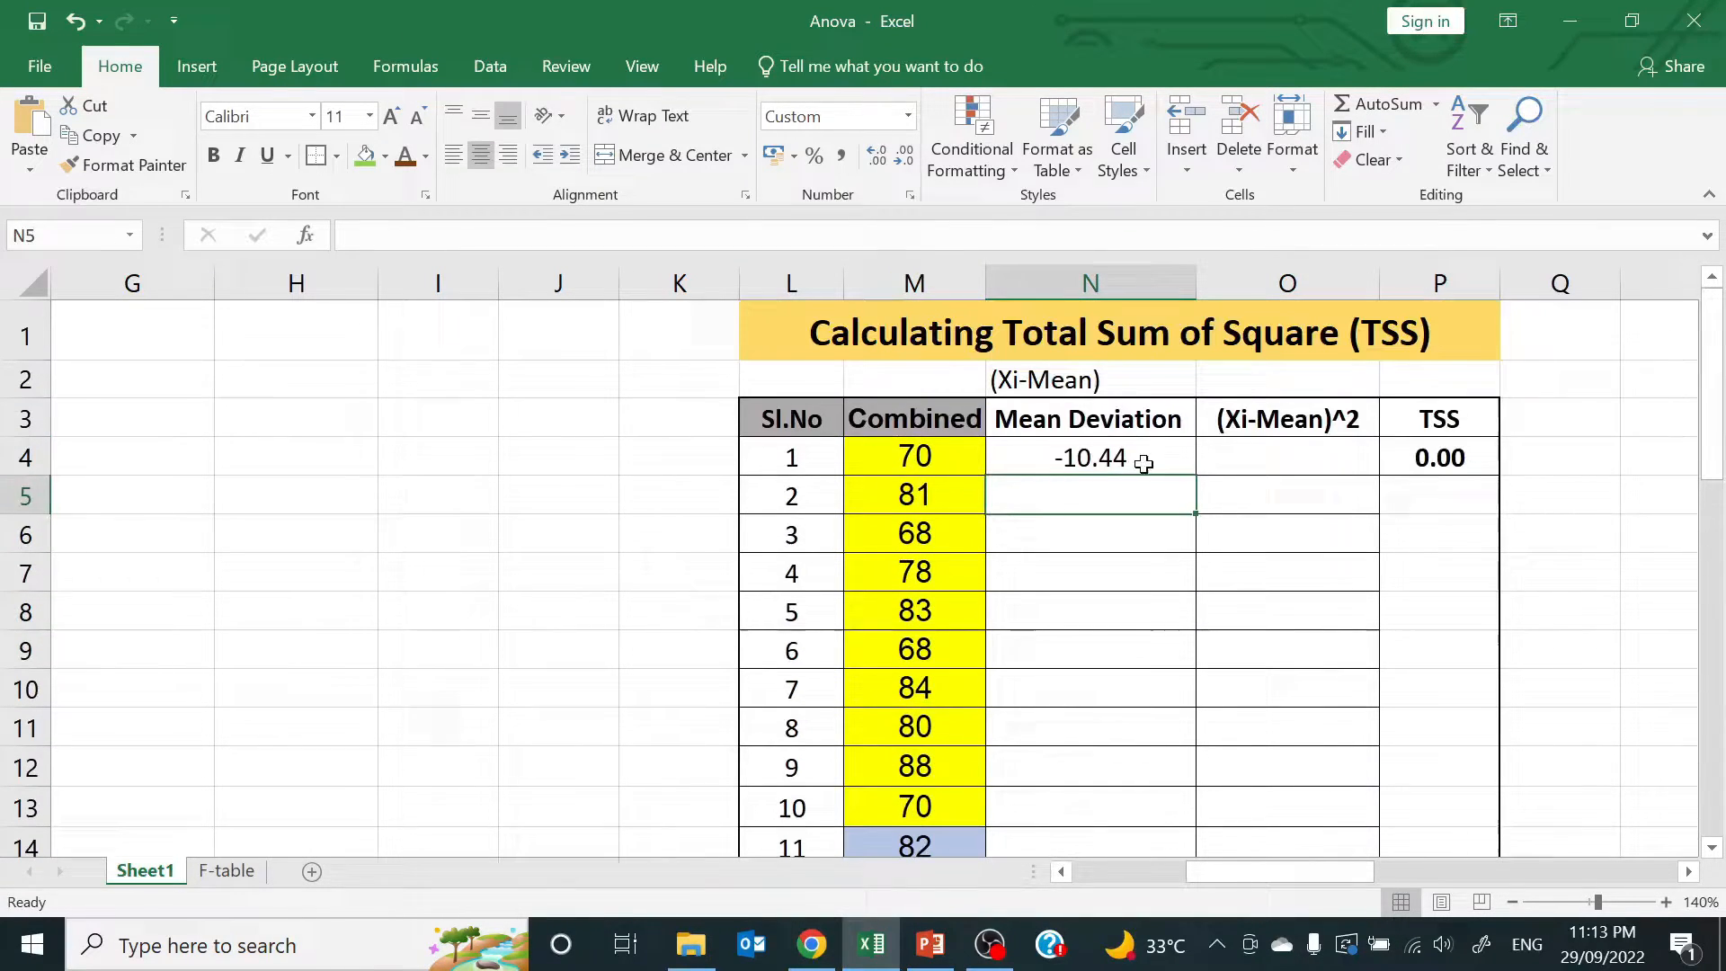
# Make the mean reference in N4 absolute so the formula reads =M4-$M$34
pyautogui.click(1098, 460)
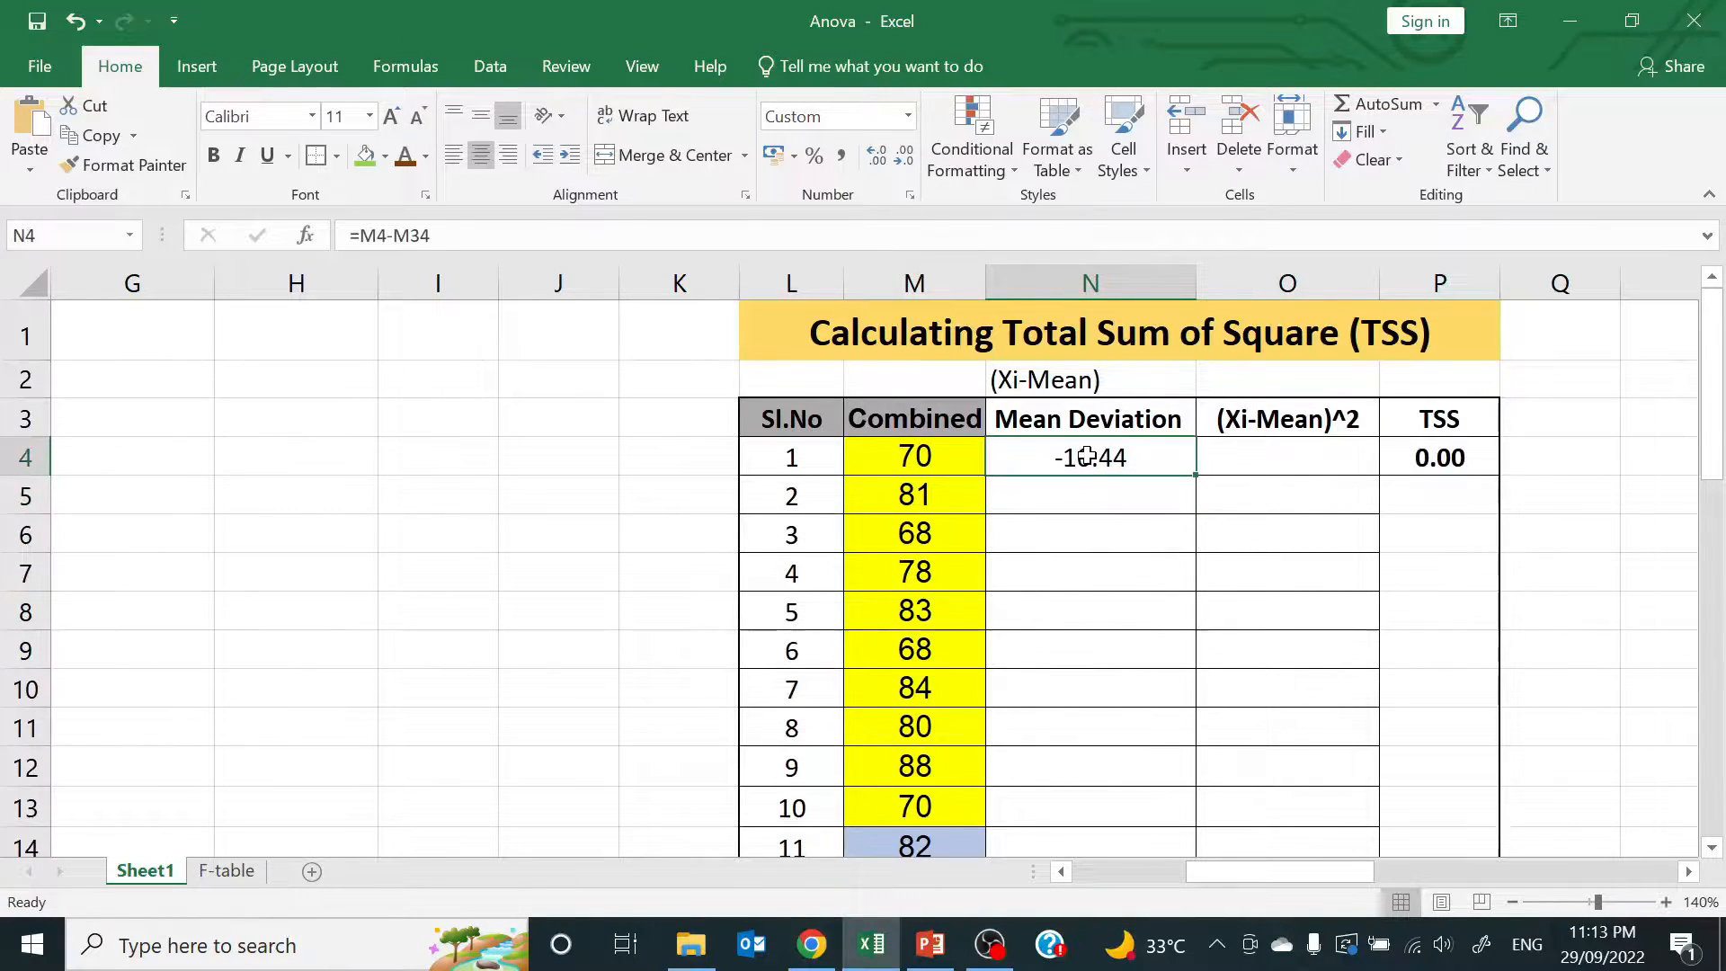
pyautogui.click(394, 236)
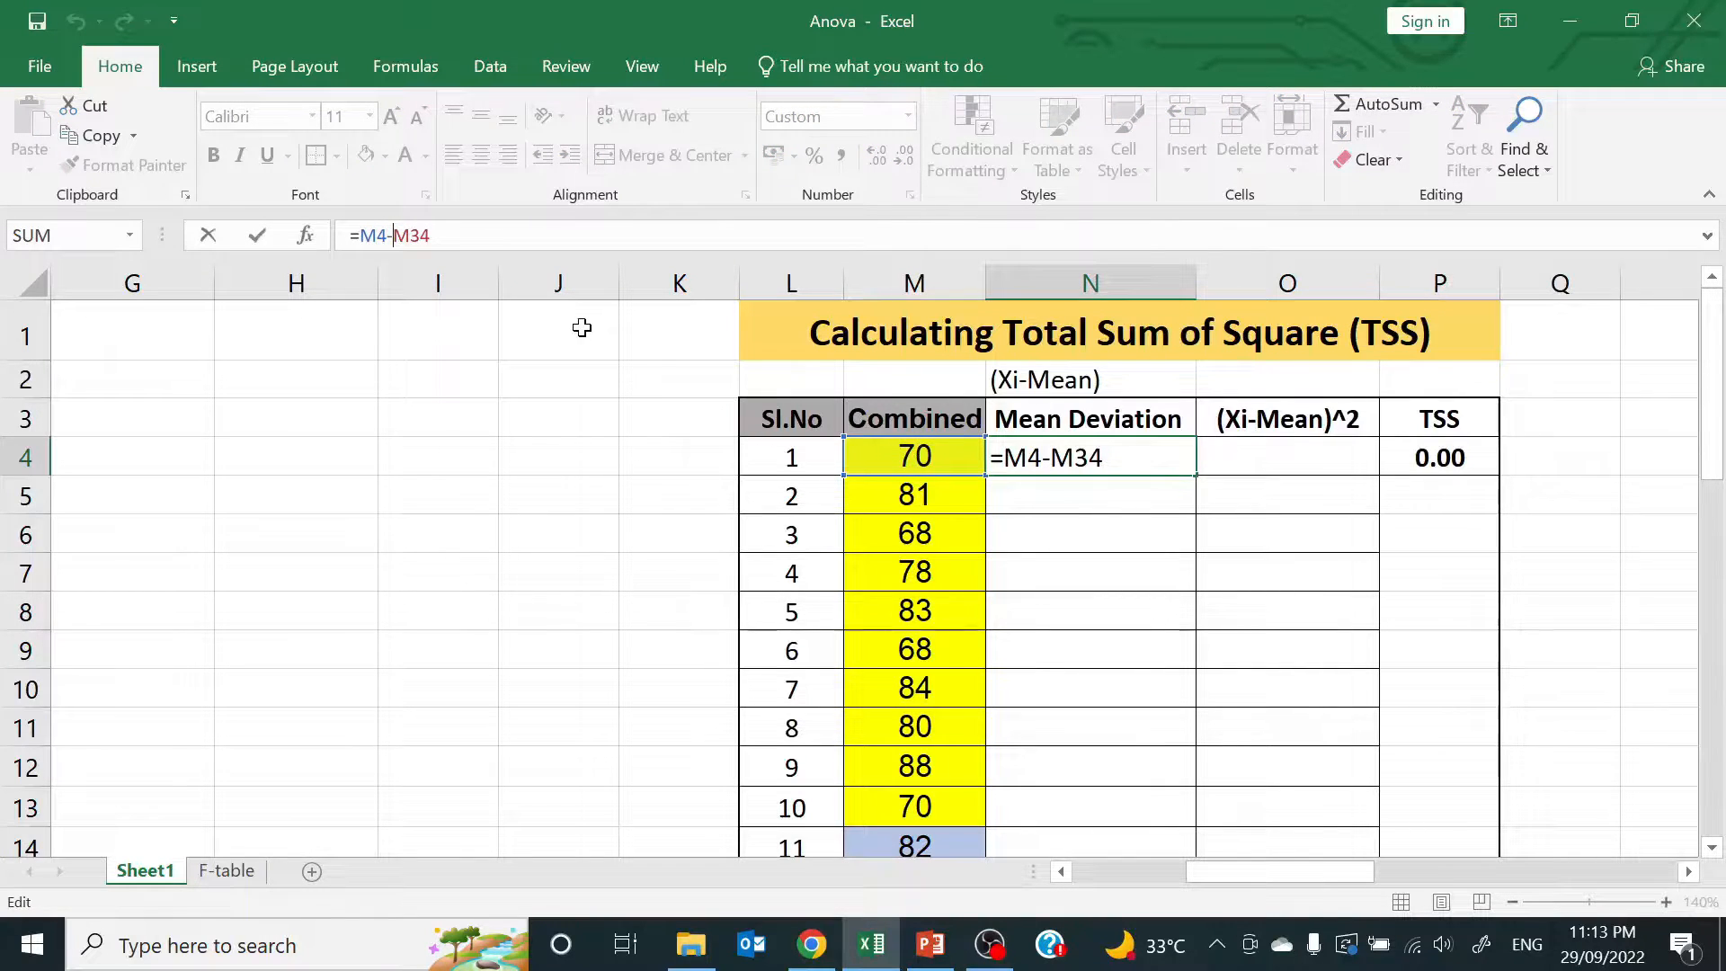
pyautogui.write('$')
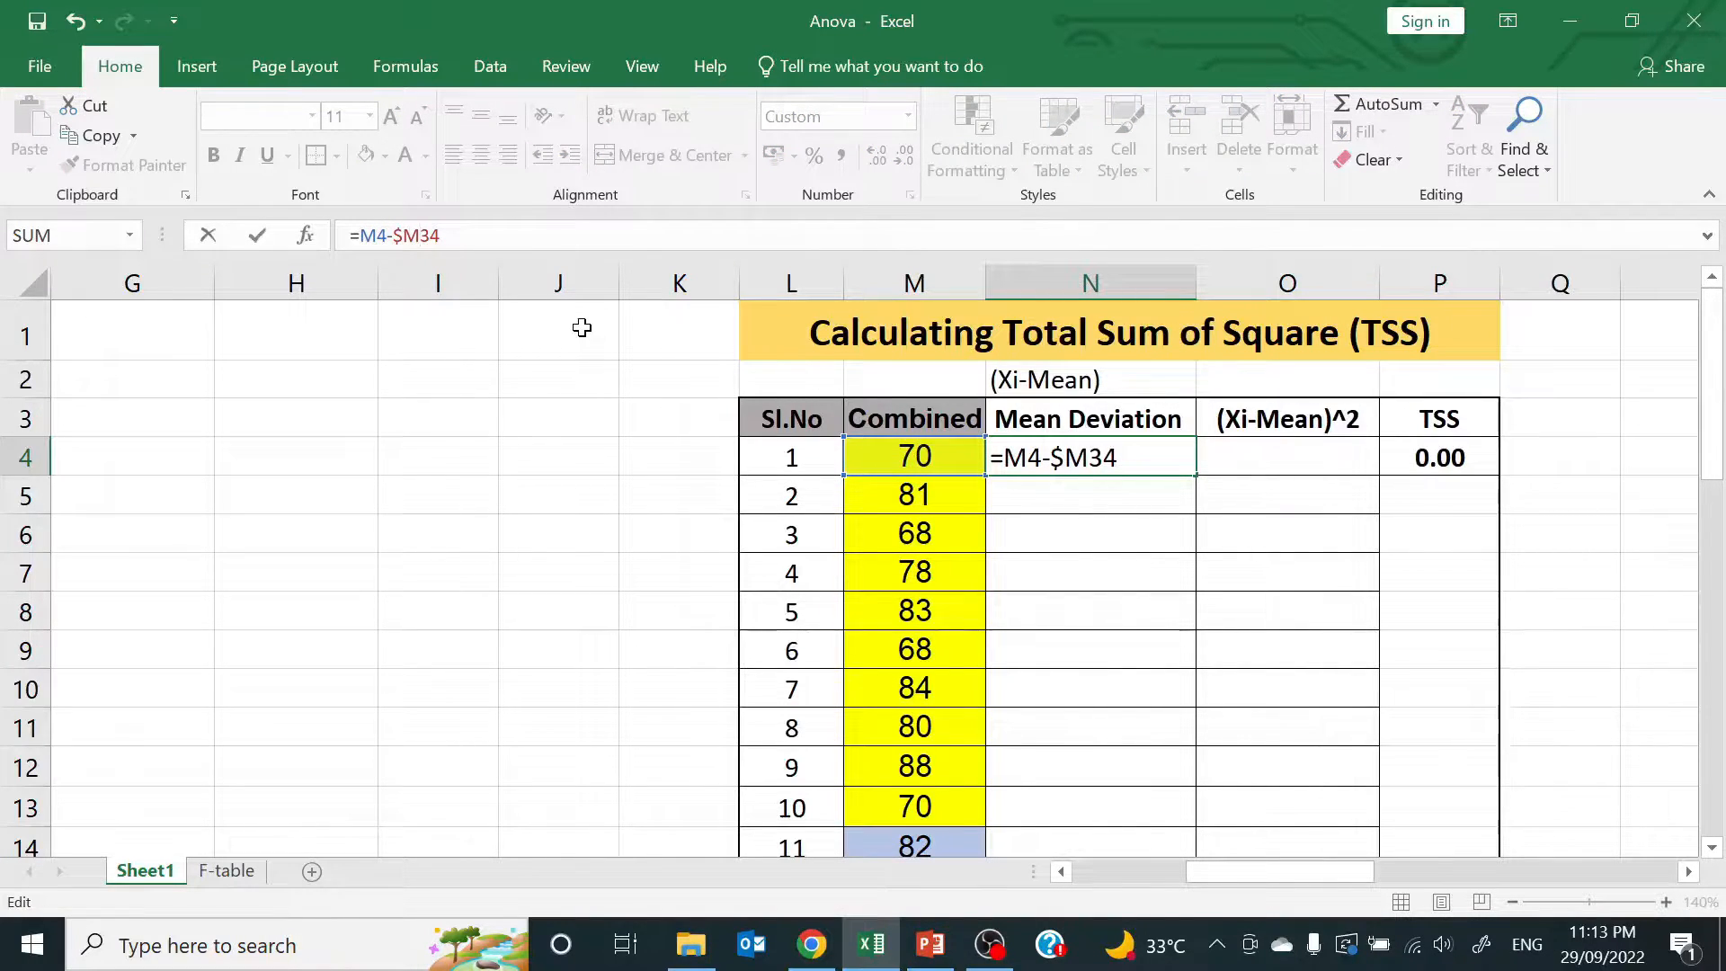
pyautogui.press('Right')
pyautogui.write('$')
pyautogui.press('Return')
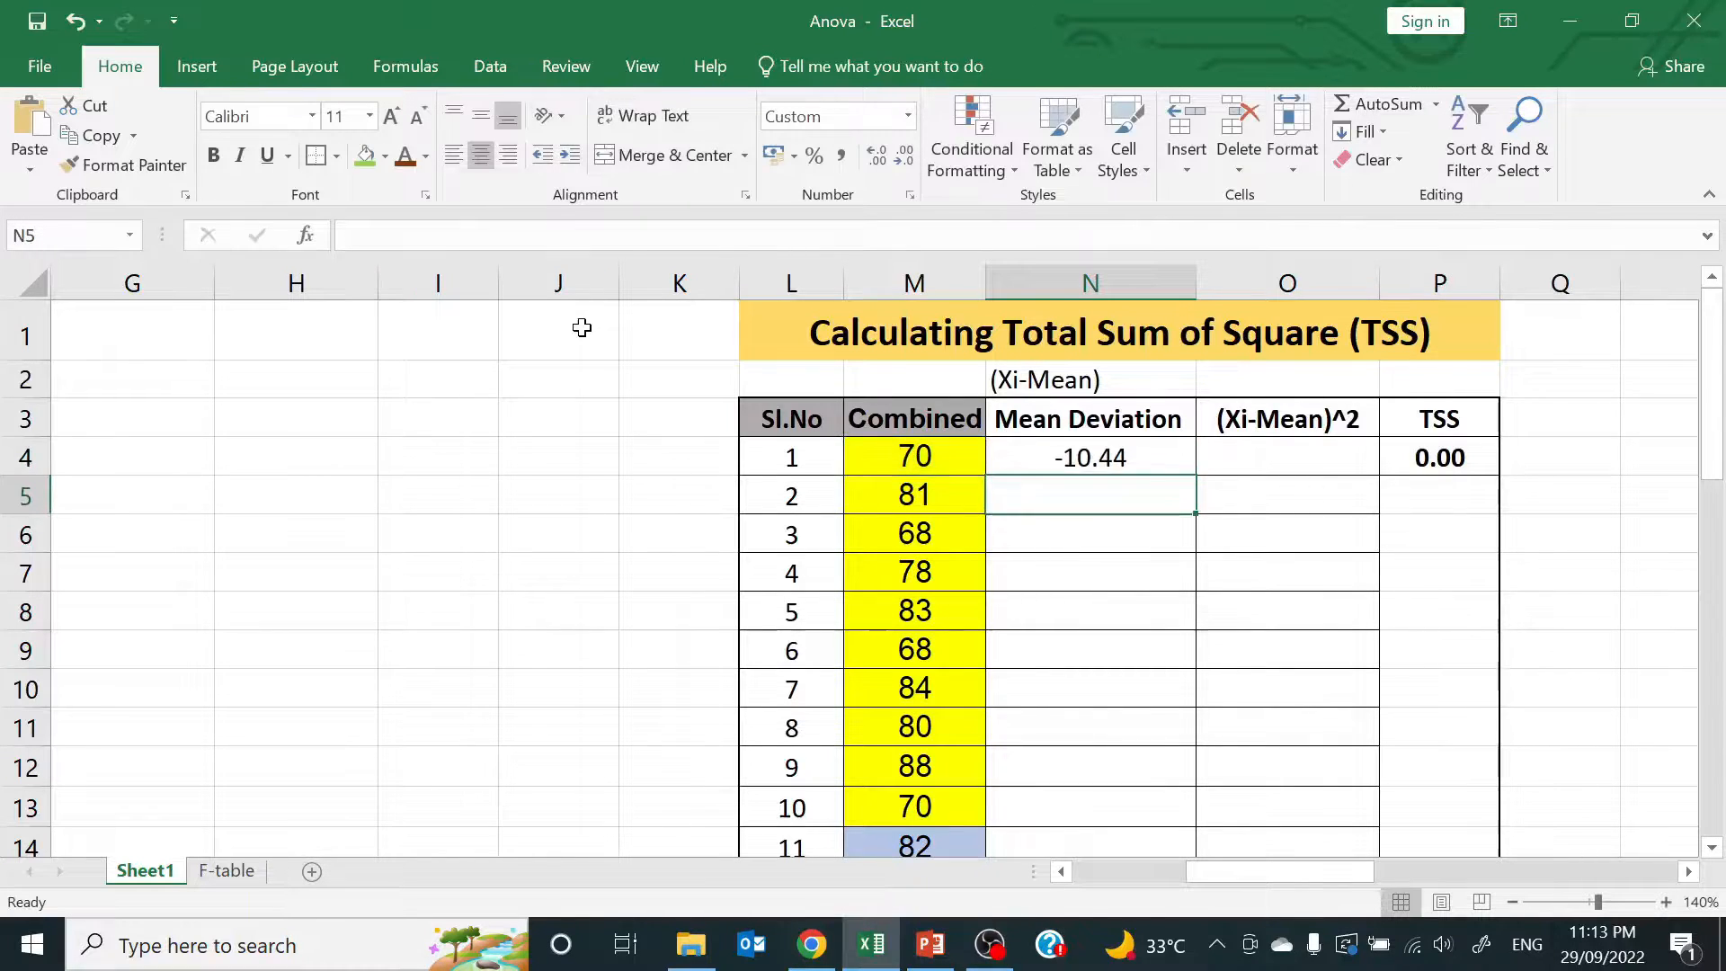
# Fill the mean deviation formula from N4 down through N33 for all 30 combined values
pyautogui.click(1165, 459)
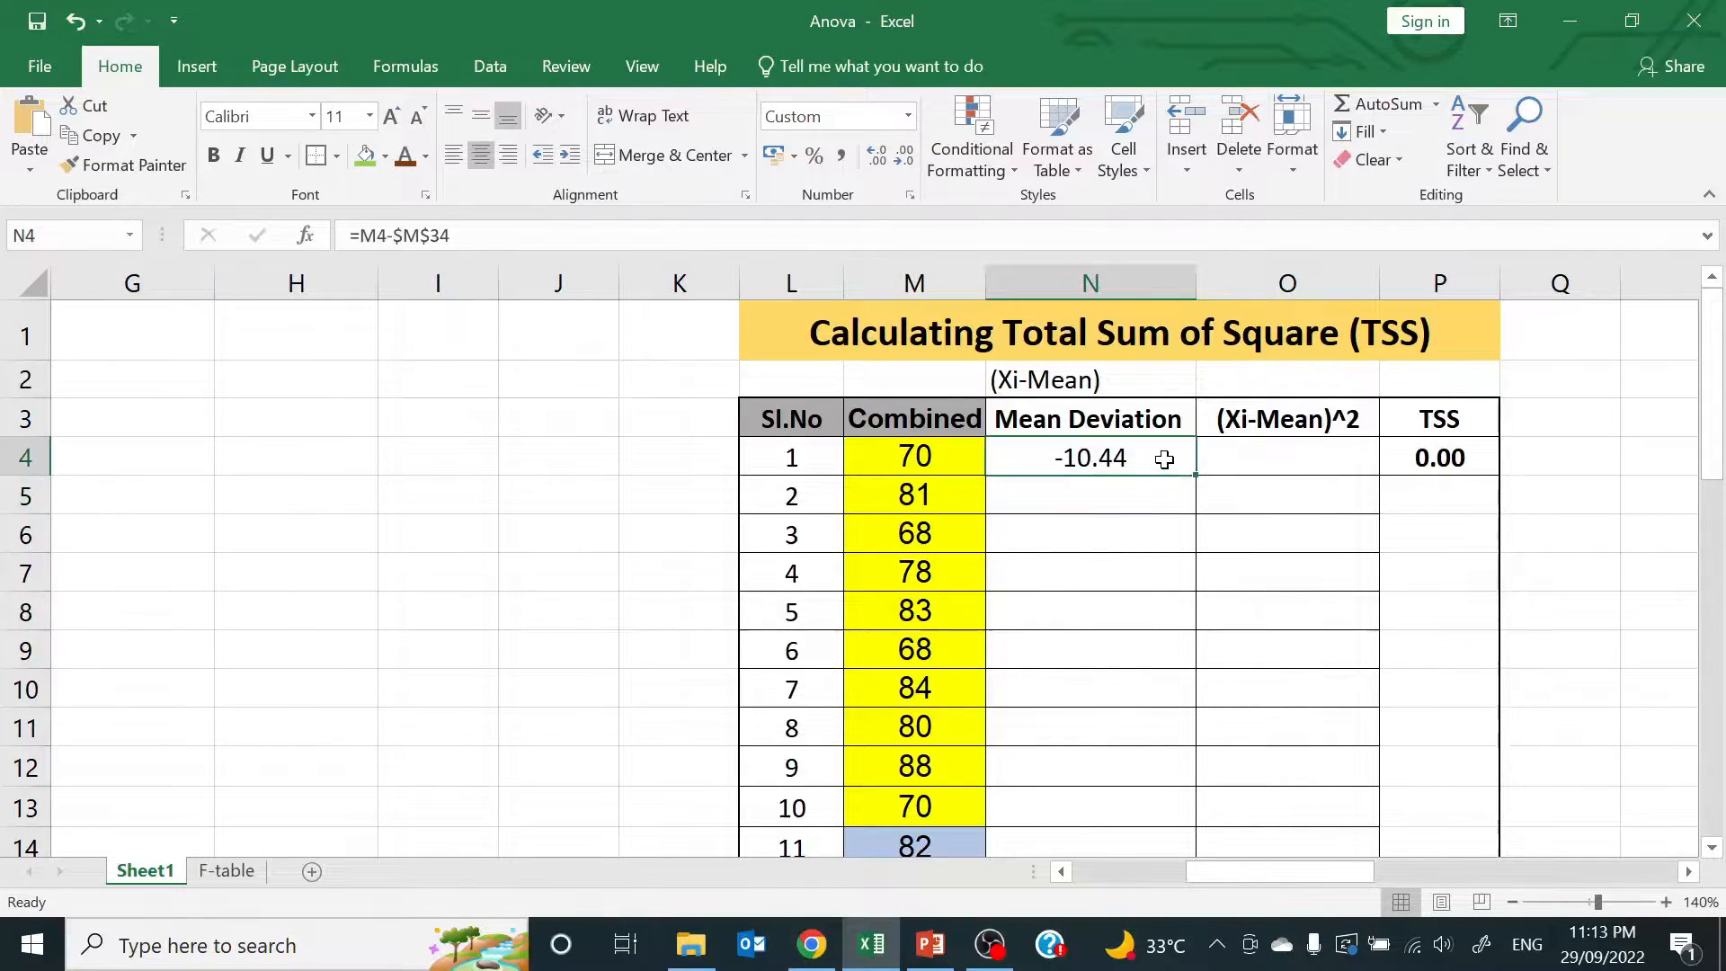
pyautogui.moveTo(1197, 476); pyautogui.dragTo(1191, 575)
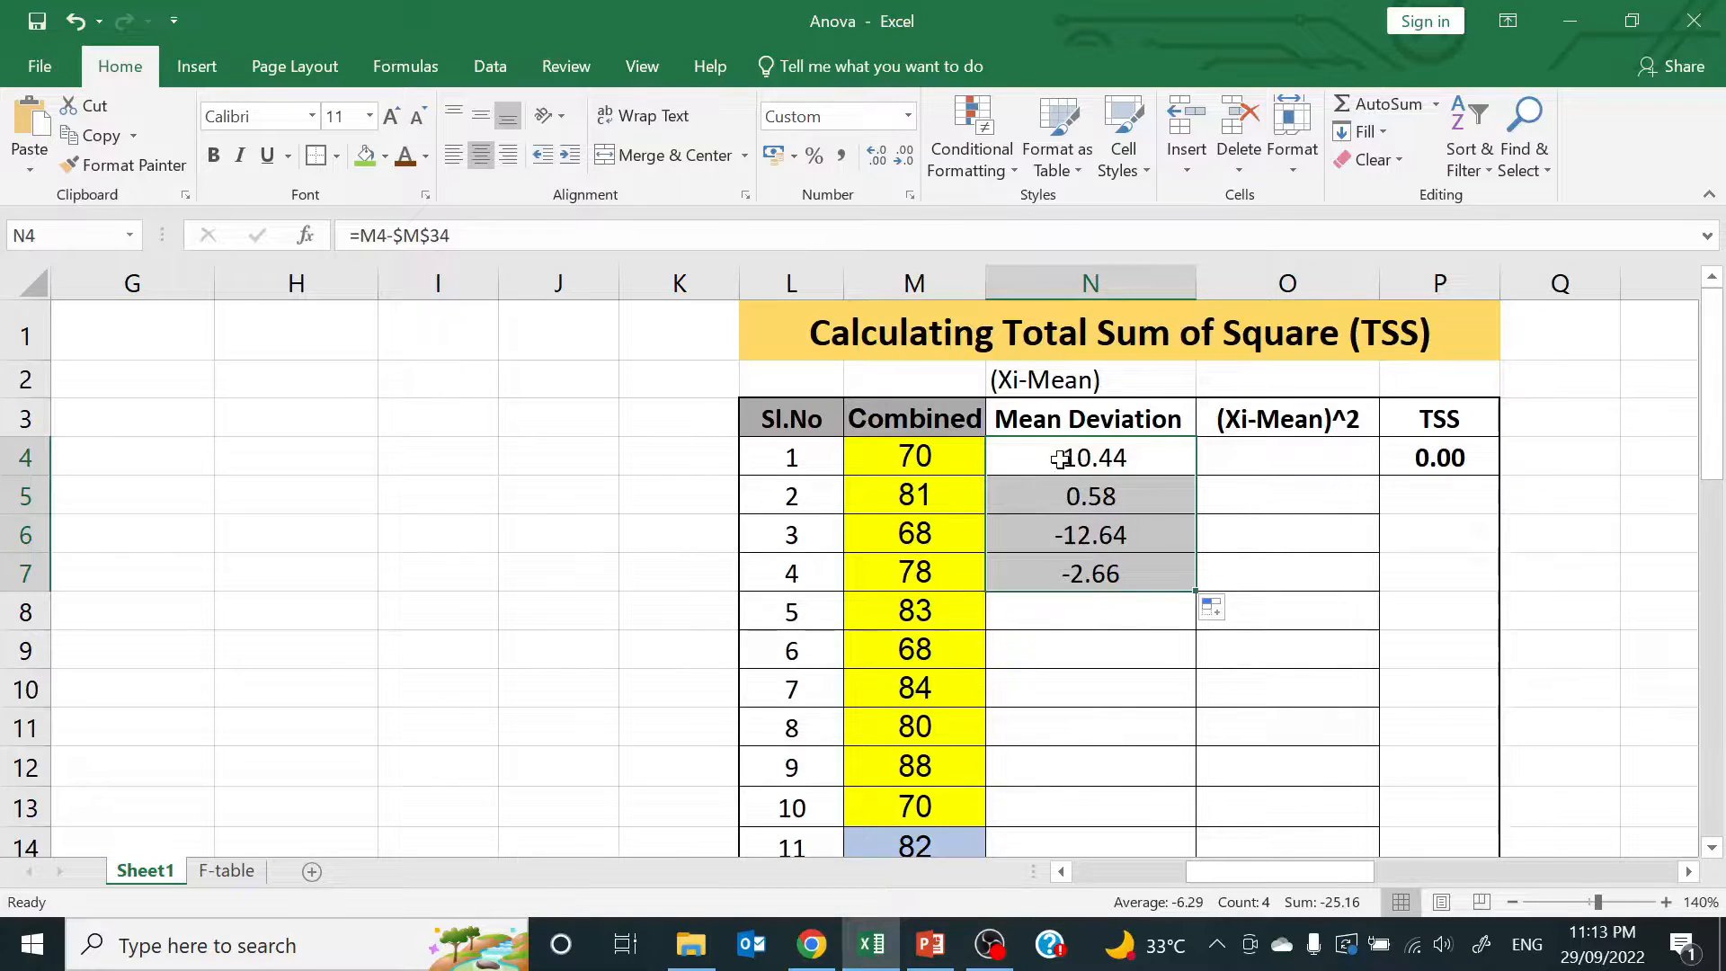
pyautogui.doubleClick(1200, 593)
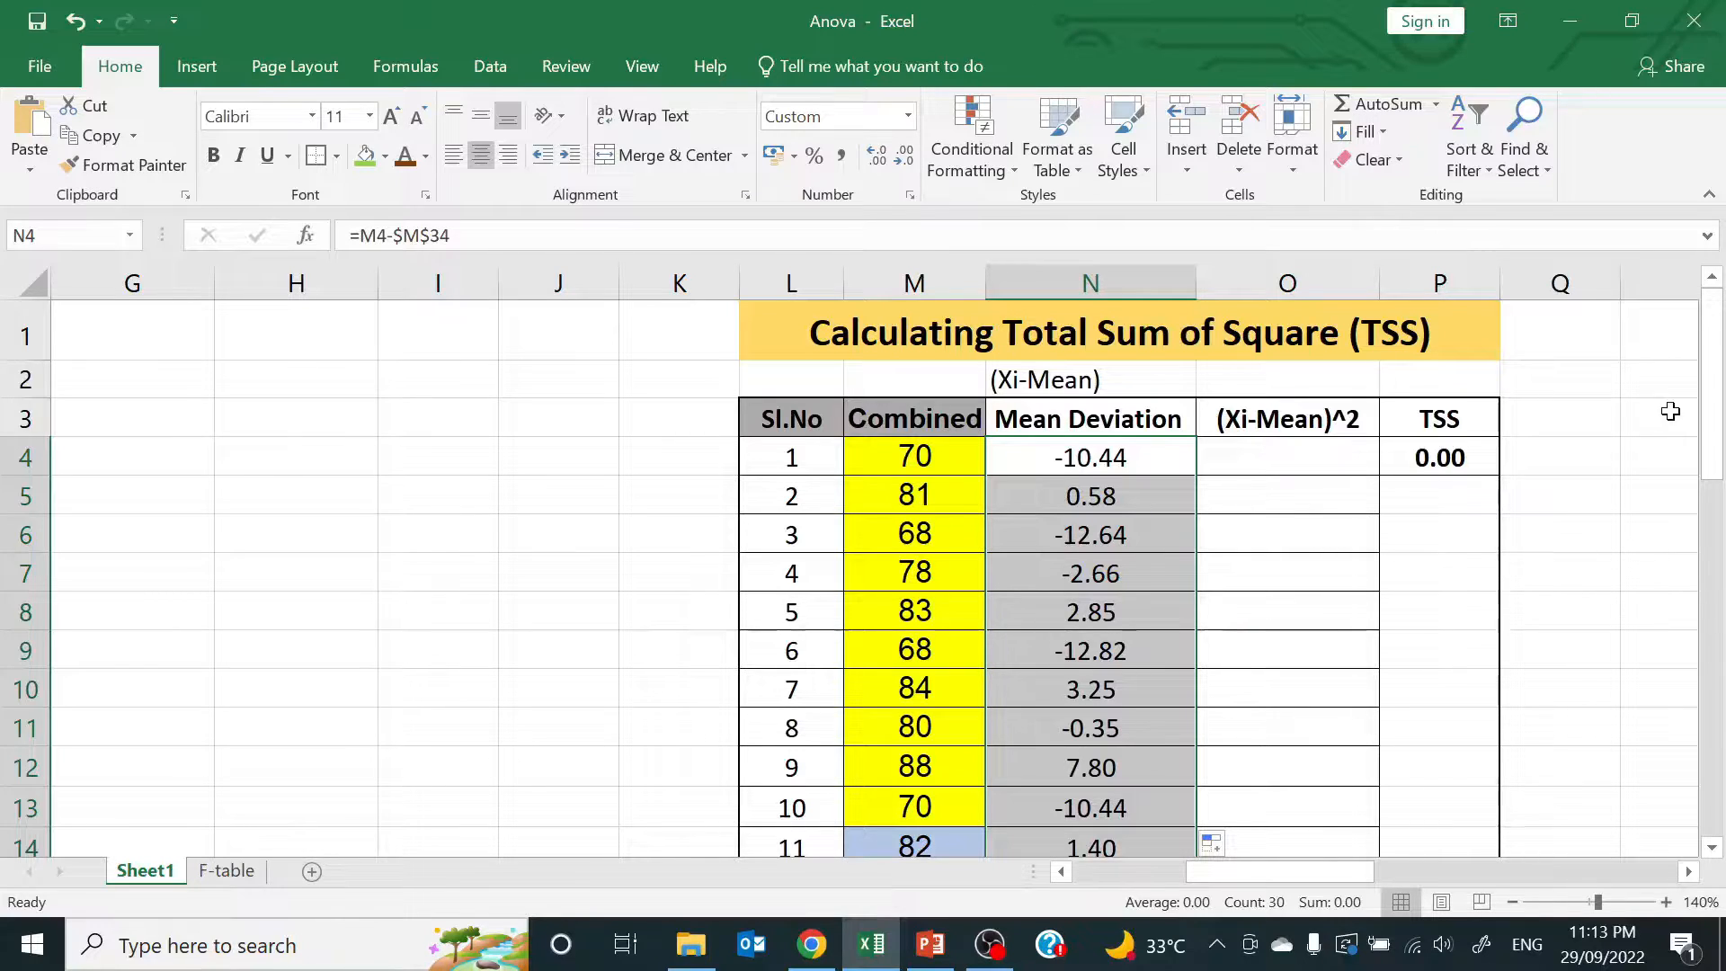
pyautogui.moveTo(1711, 421)
pyautogui.mouseDown()
pyautogui.moveTo(1701, 780)
pyautogui.moveTo(1712, 415)
pyautogui.mouseUp()
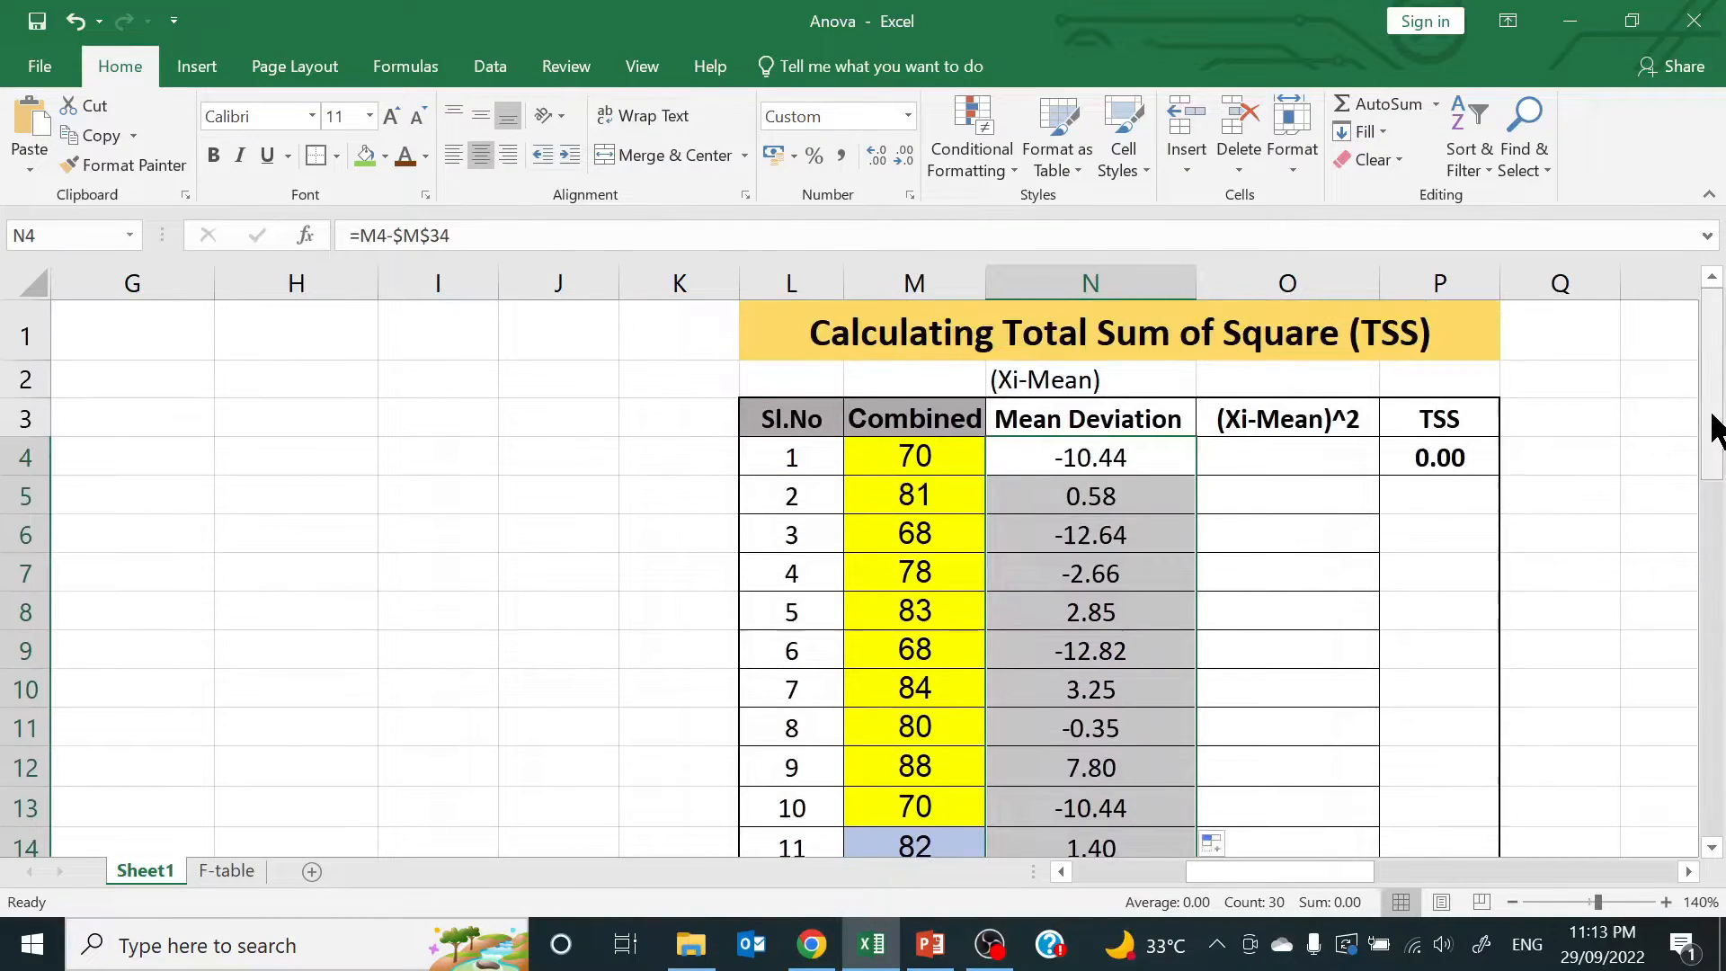
pyautogui.click(1075, 414)
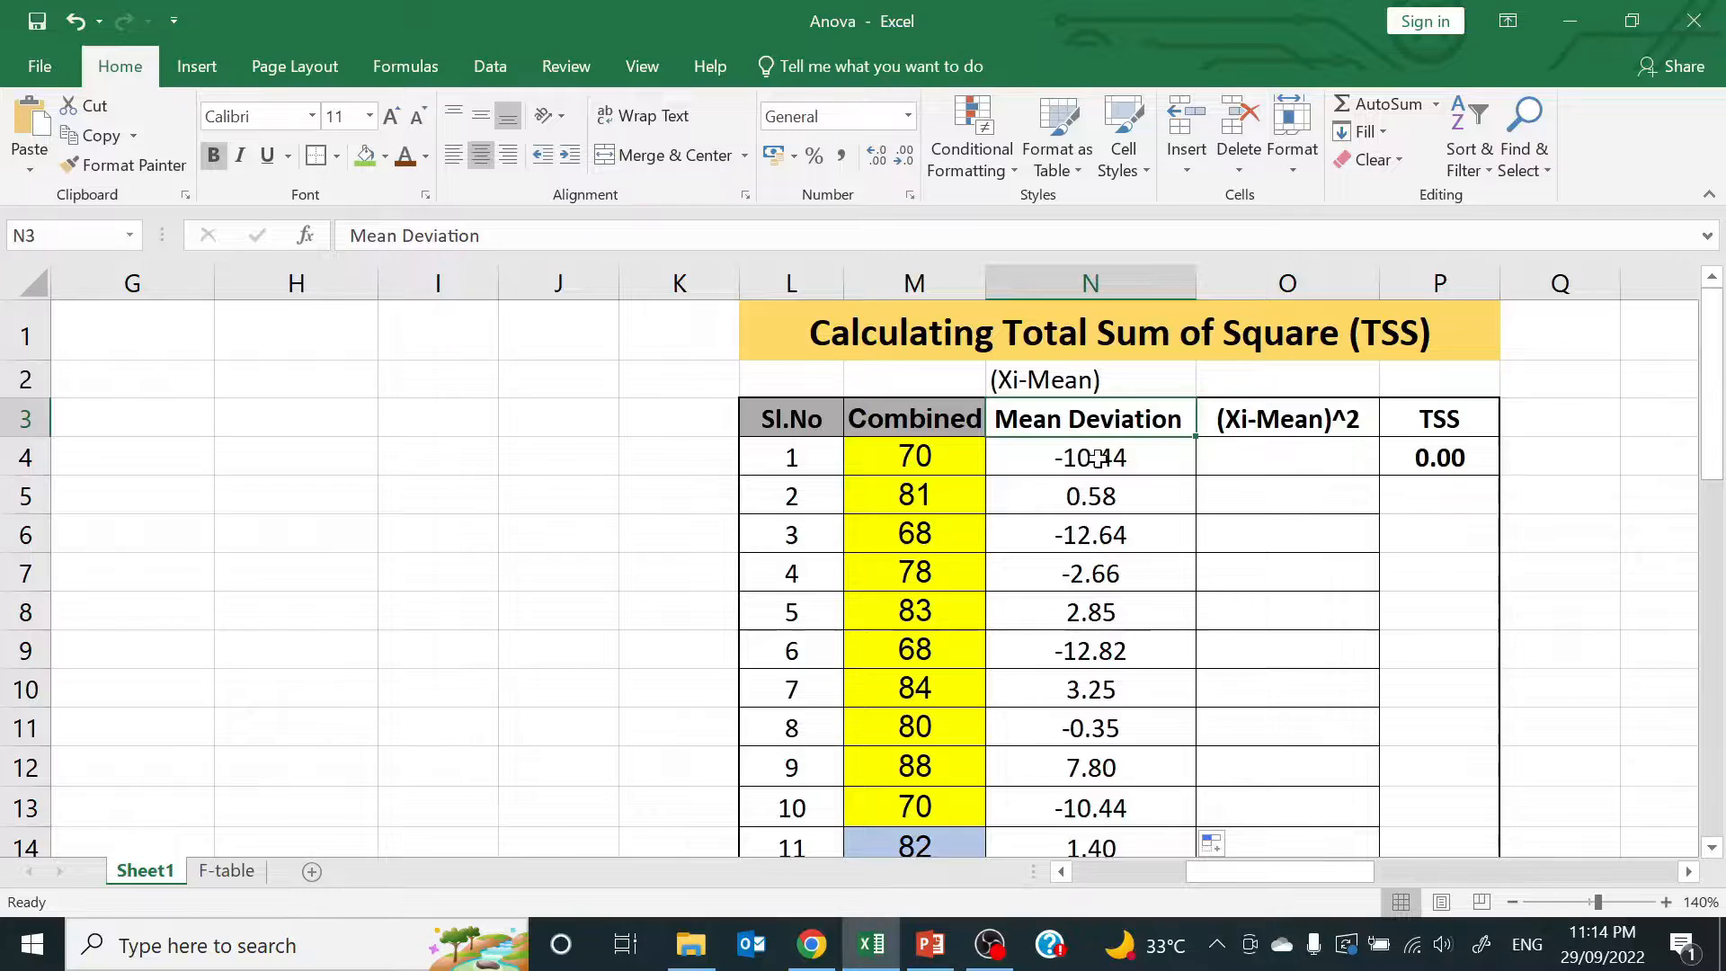
# Square the first mean deviation in O4 with the formula =N4*N4 and fill it down through O33
pyautogui.click(1277, 457)
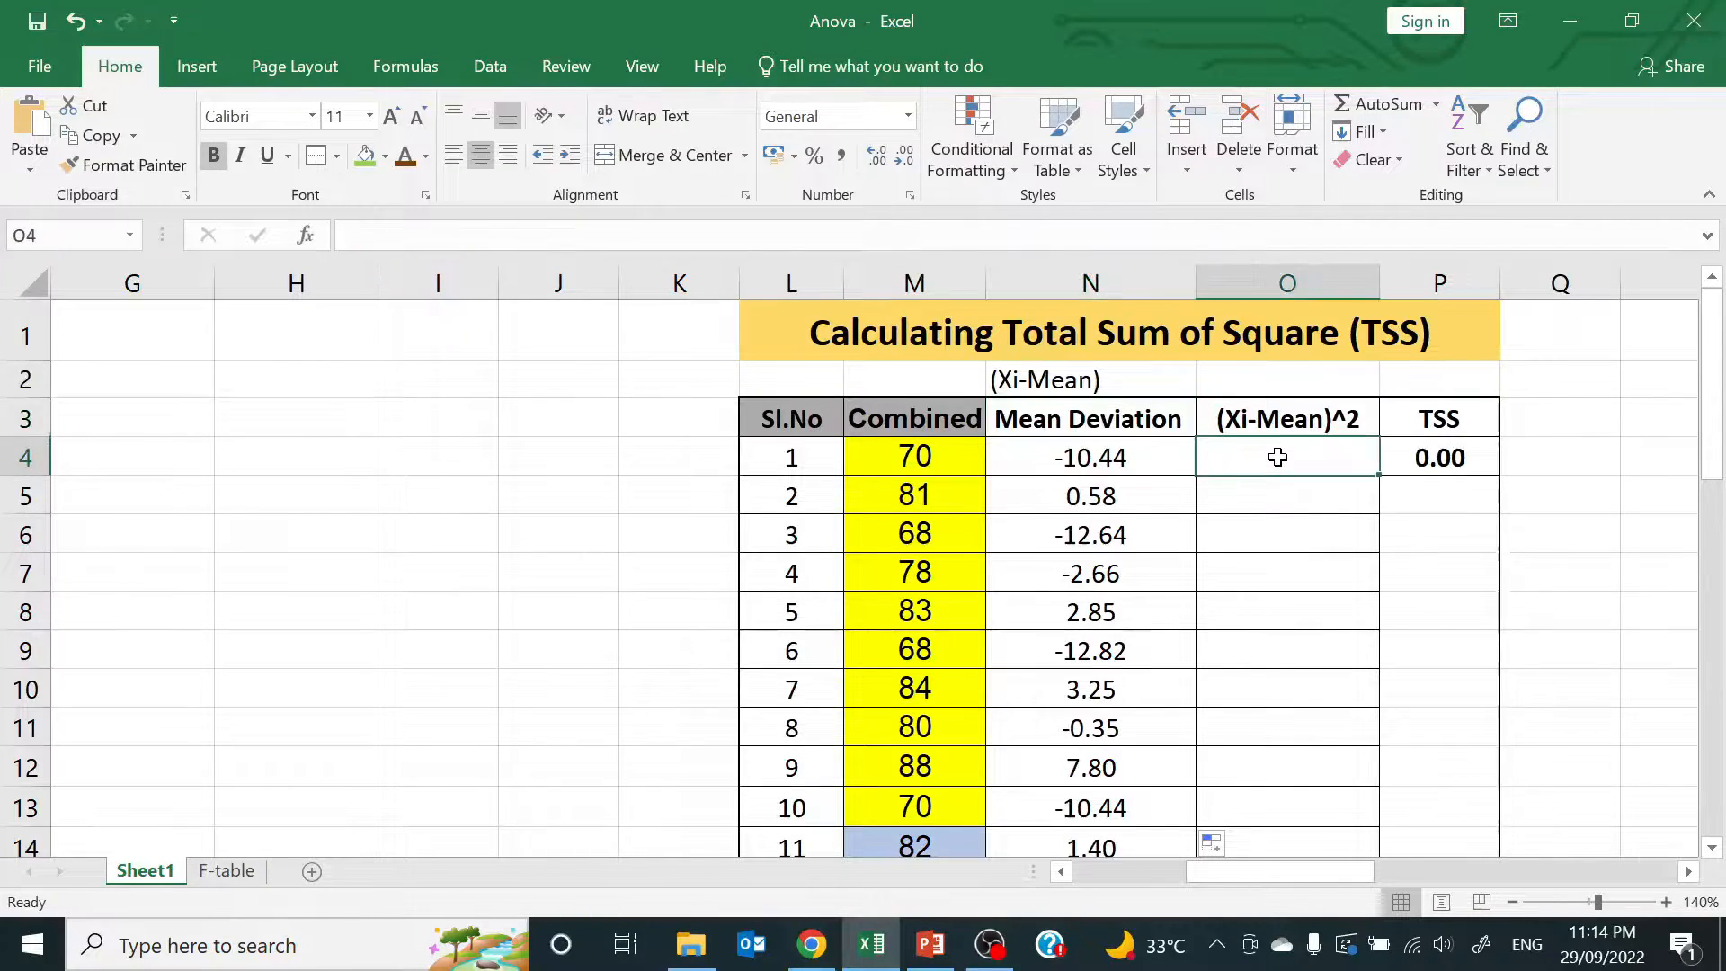
pyautogui.write('=')
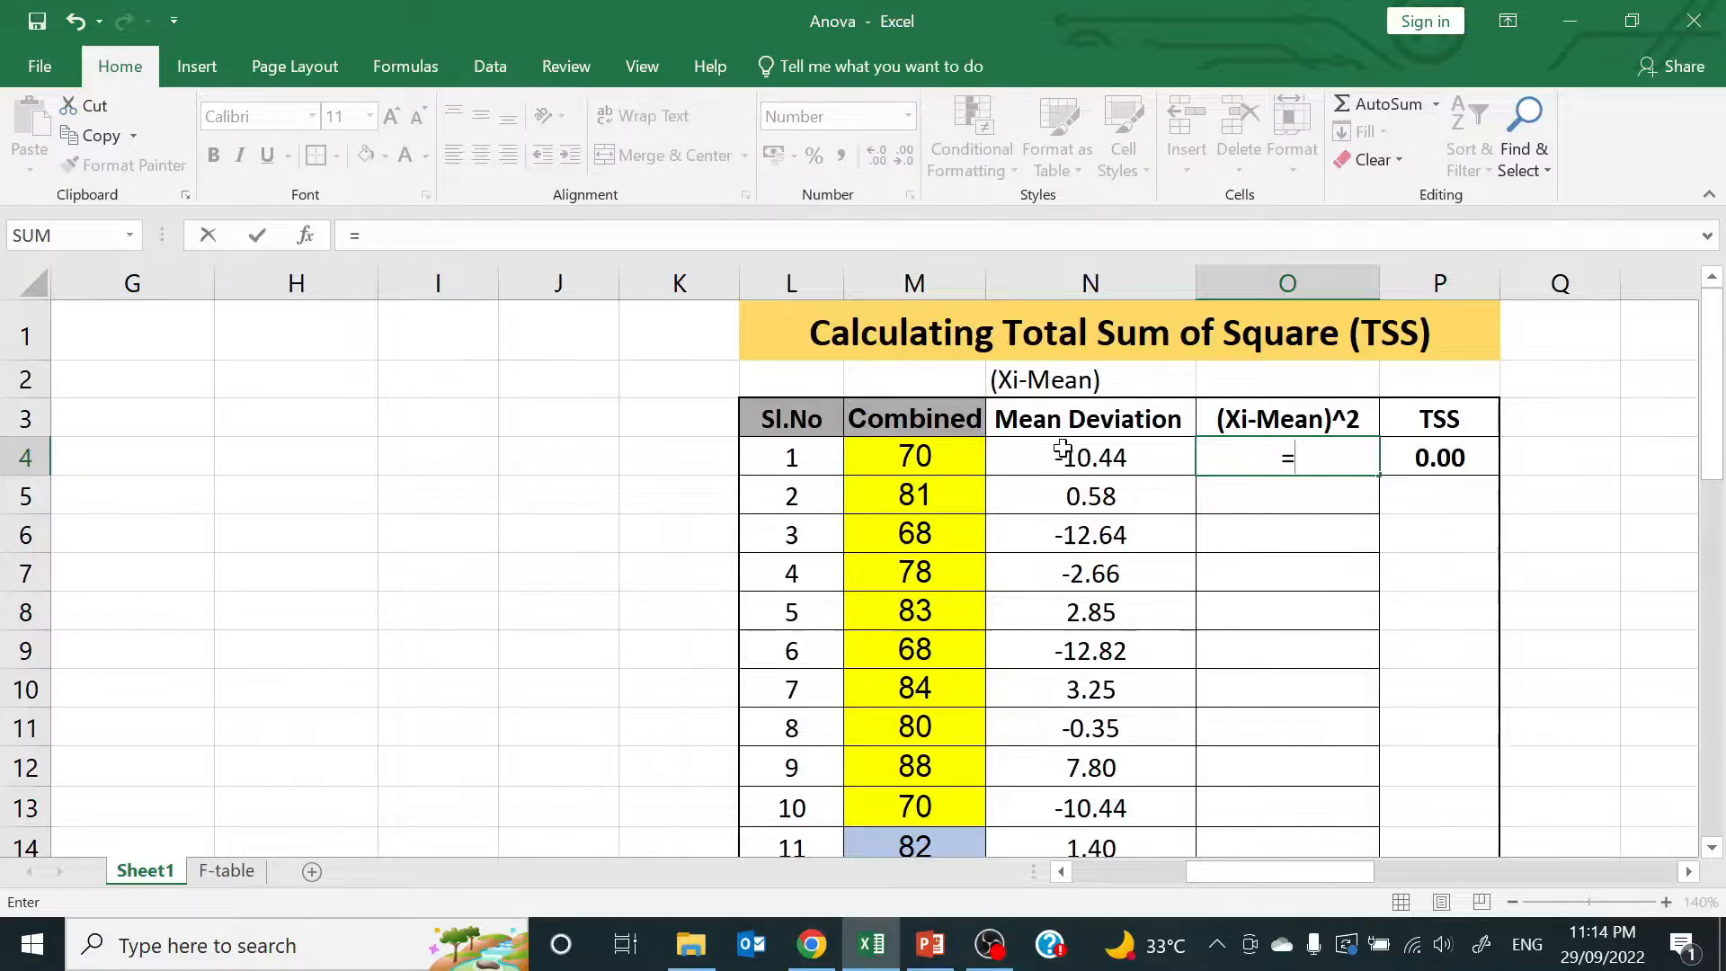
pyautogui.click(1114, 455)
pyautogui.write('*')
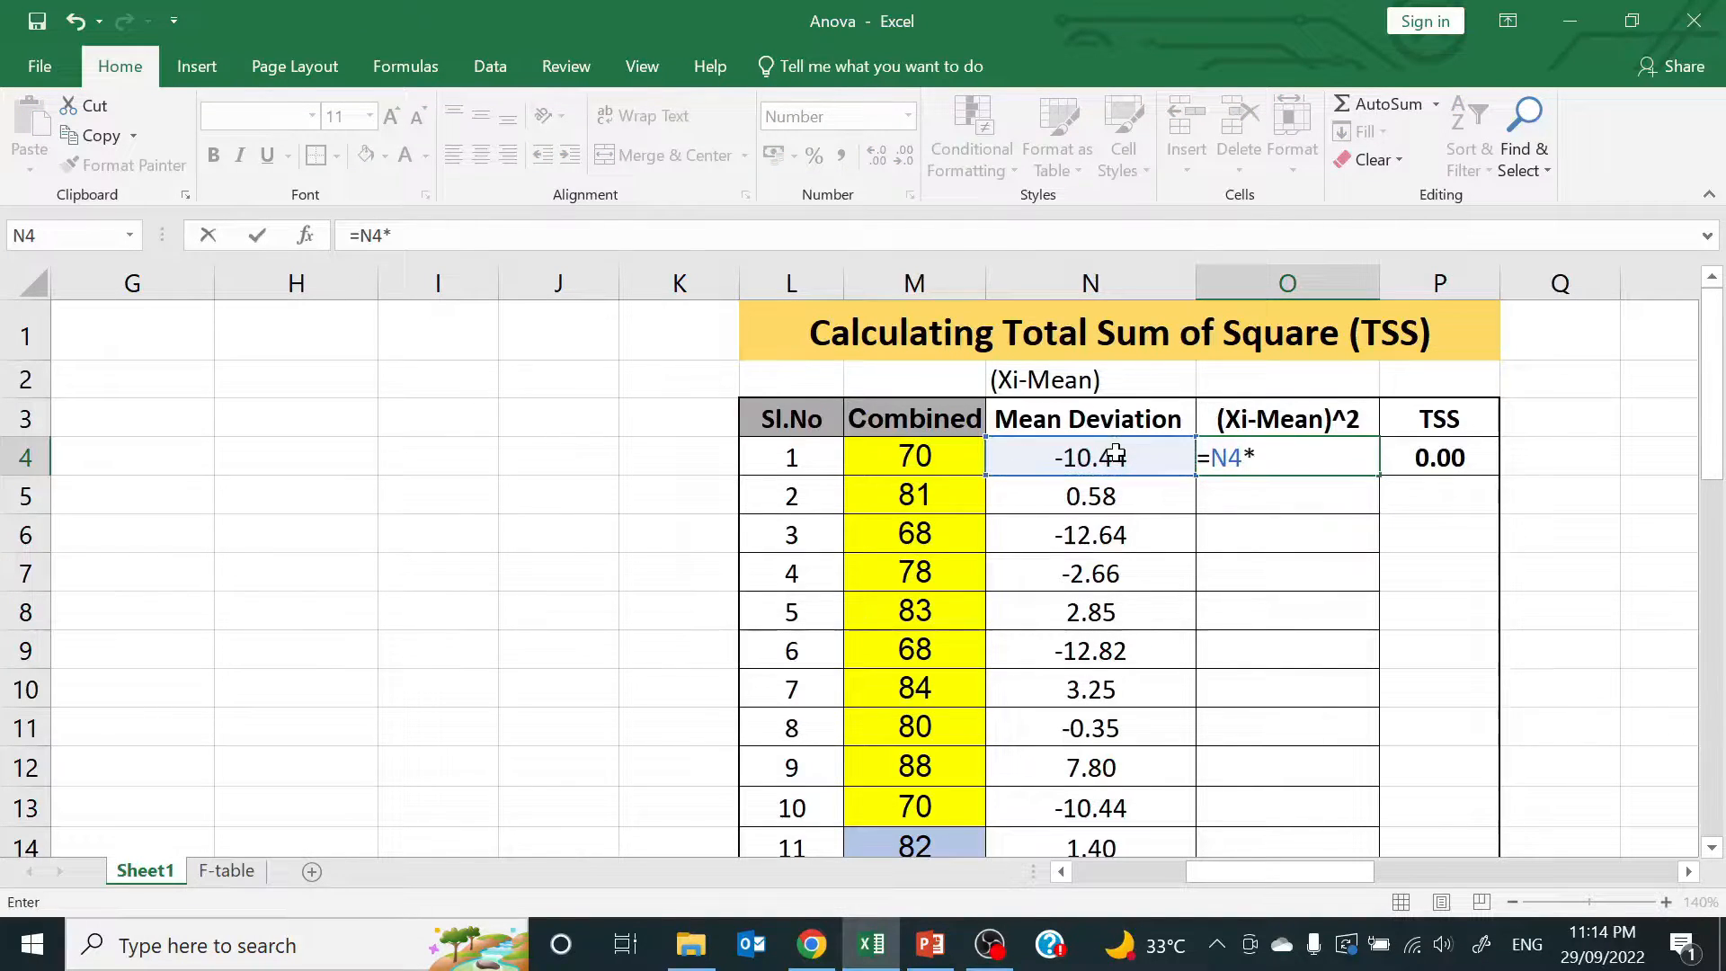
pyautogui.click(1117, 456)
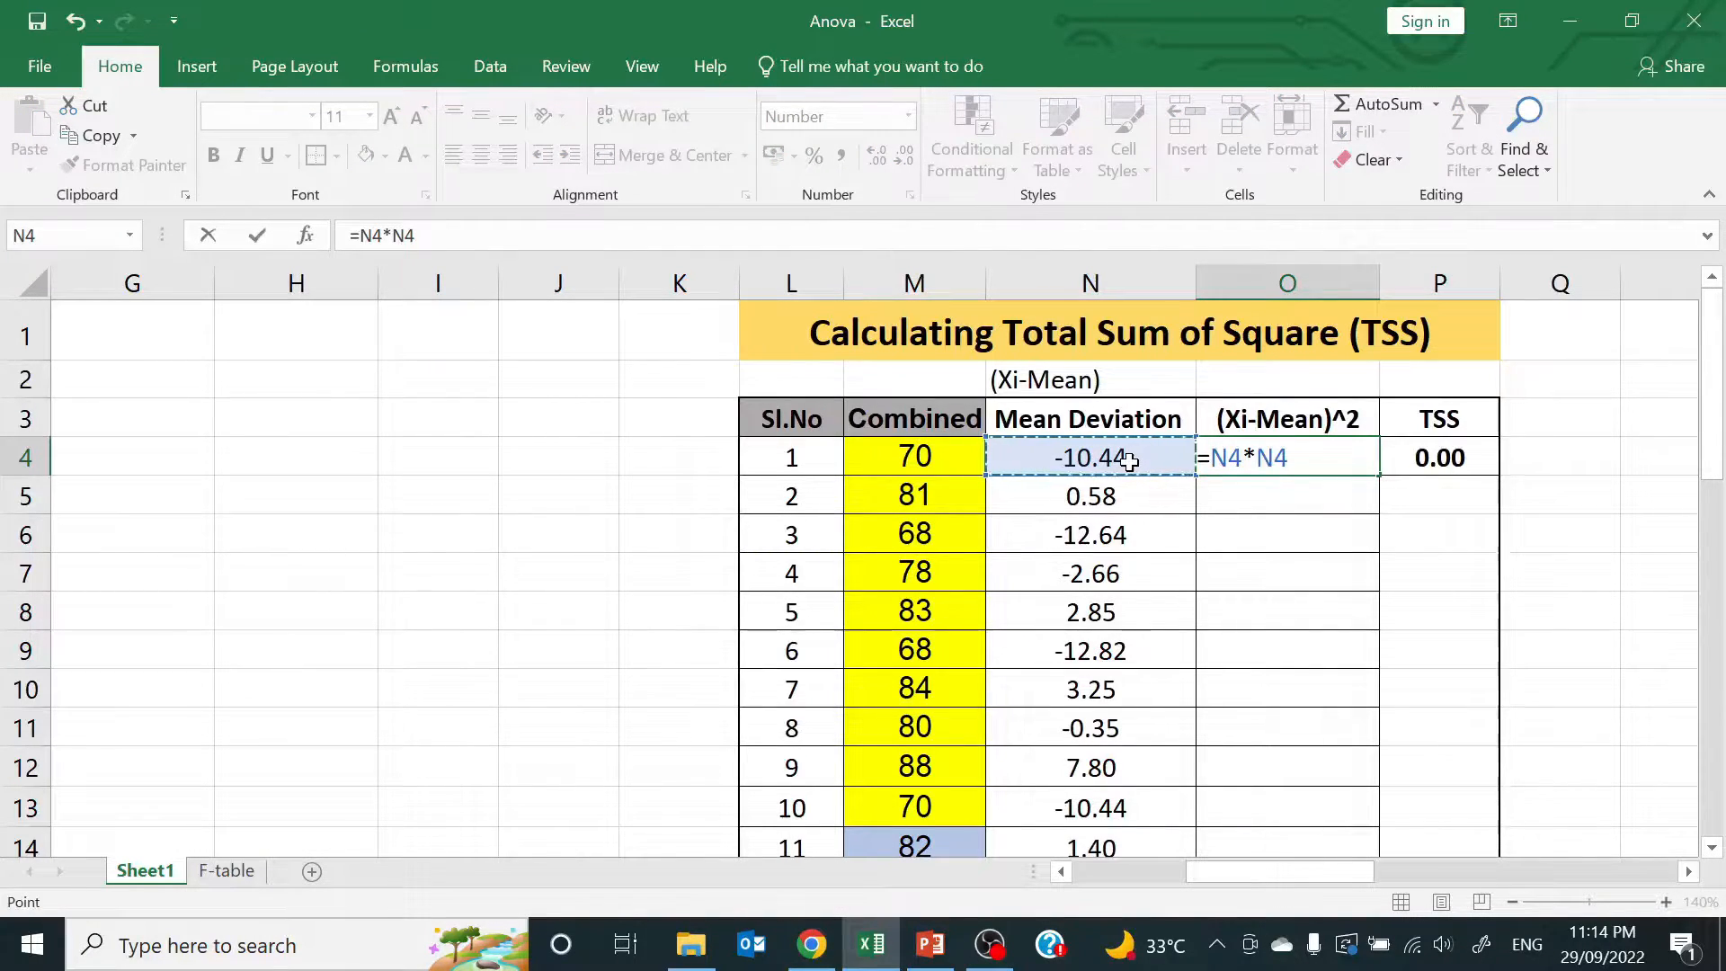
pyautogui.press('Return')
pyautogui.click(1355, 458)
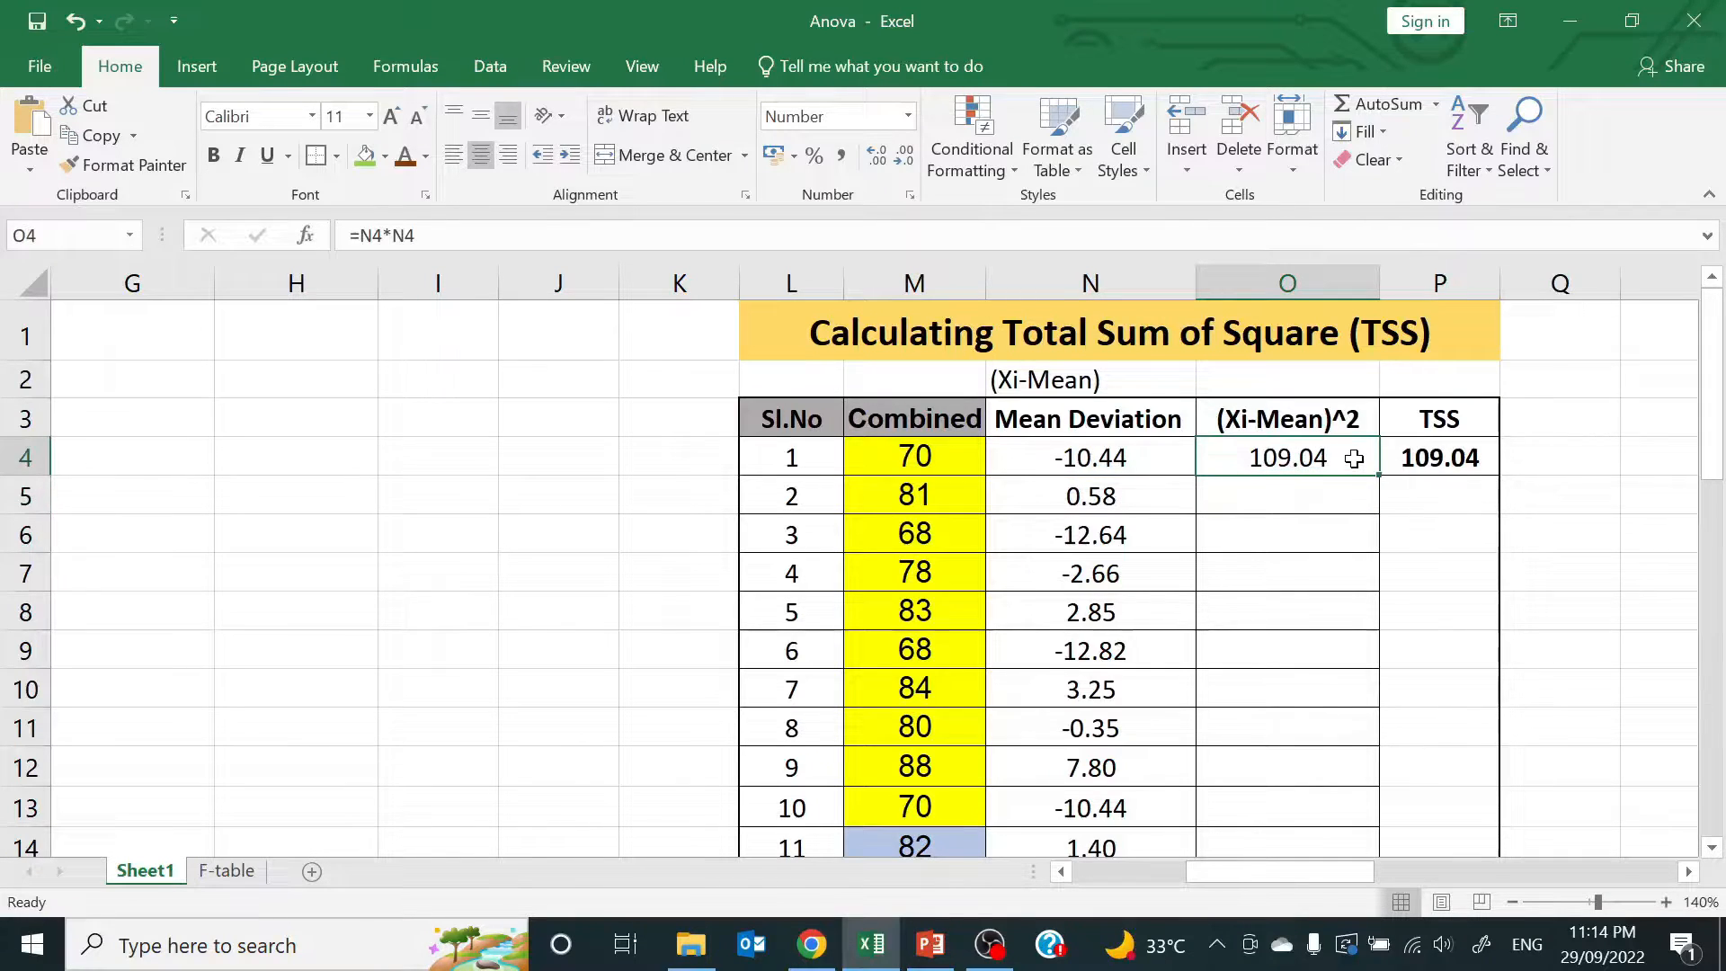
pyautogui.doubleClick(1377, 477)
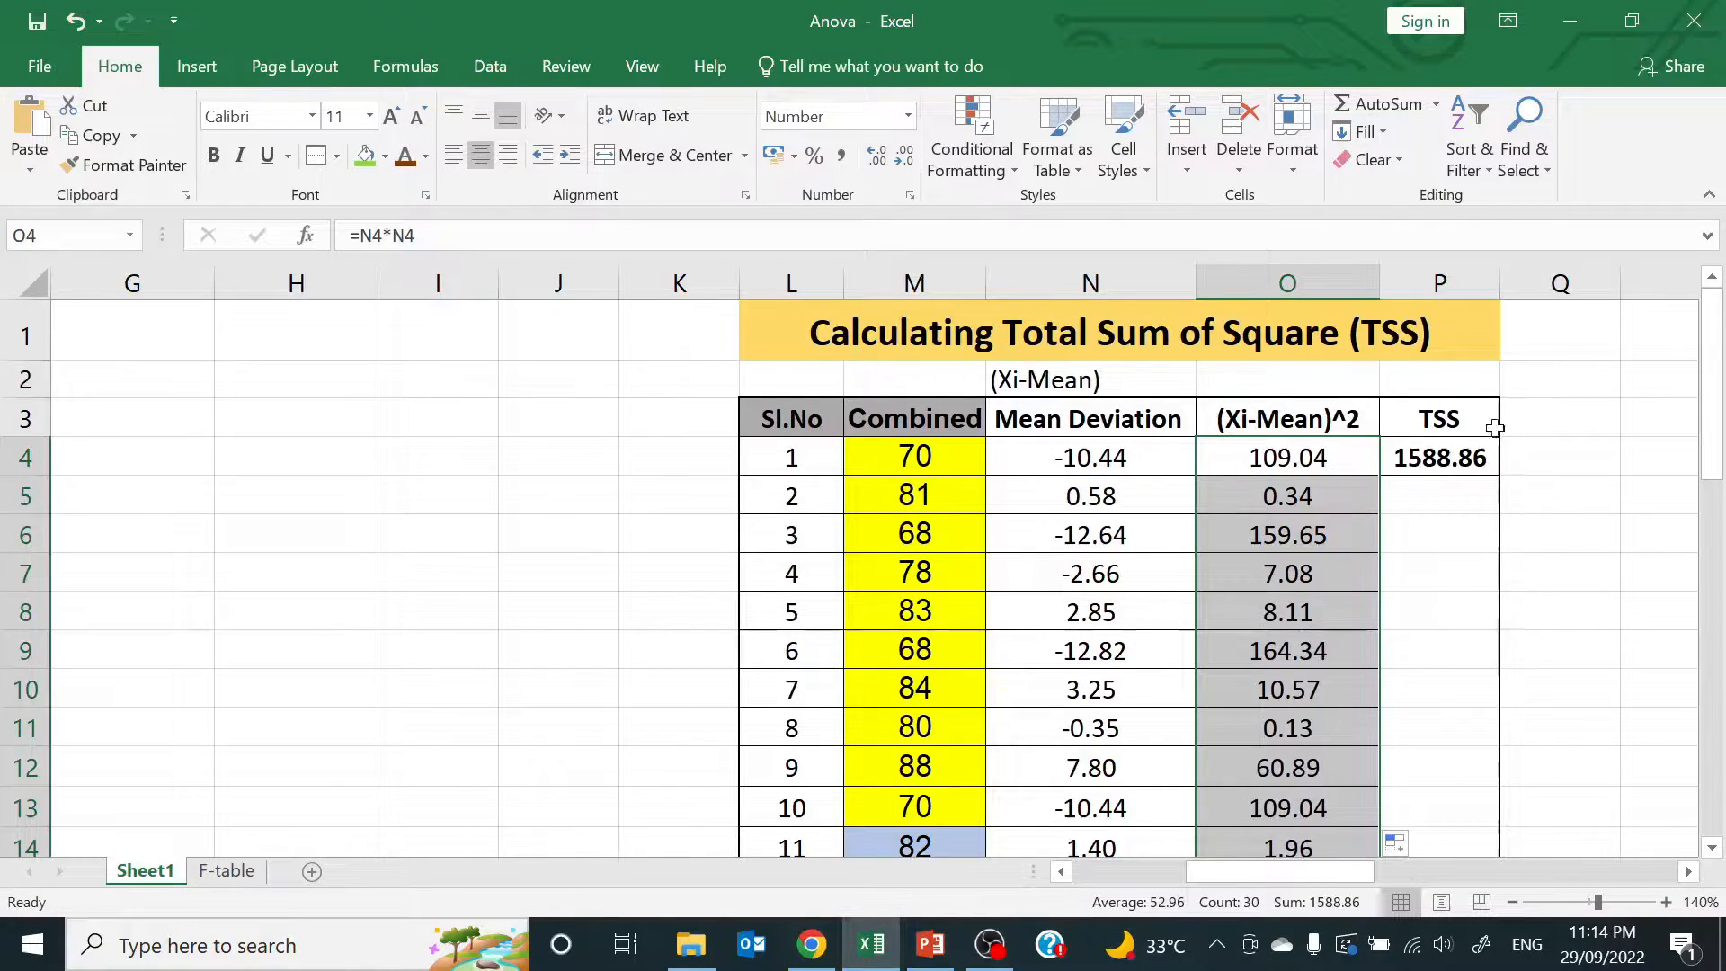
# Re-enter the total of the squared deviations in O34 with the formula =sum(O4:O33)
pyautogui.moveTo(1712, 359); pyautogui.dragTo(1684, 701)
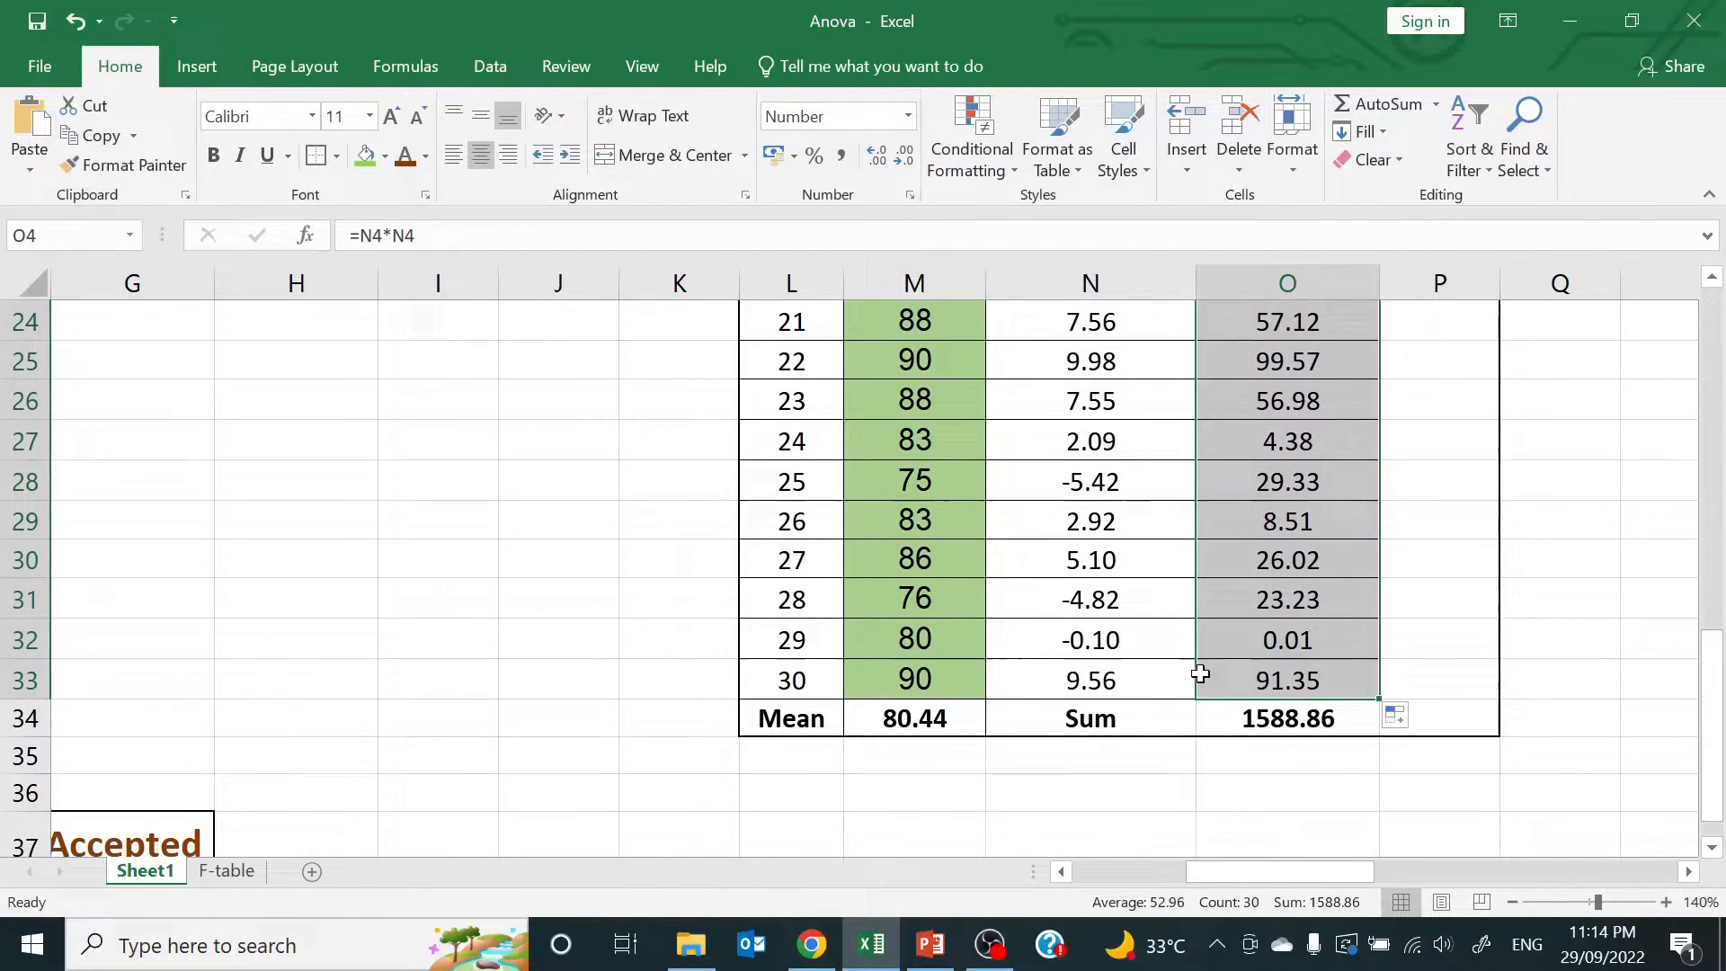
pyautogui.click(1291, 724)
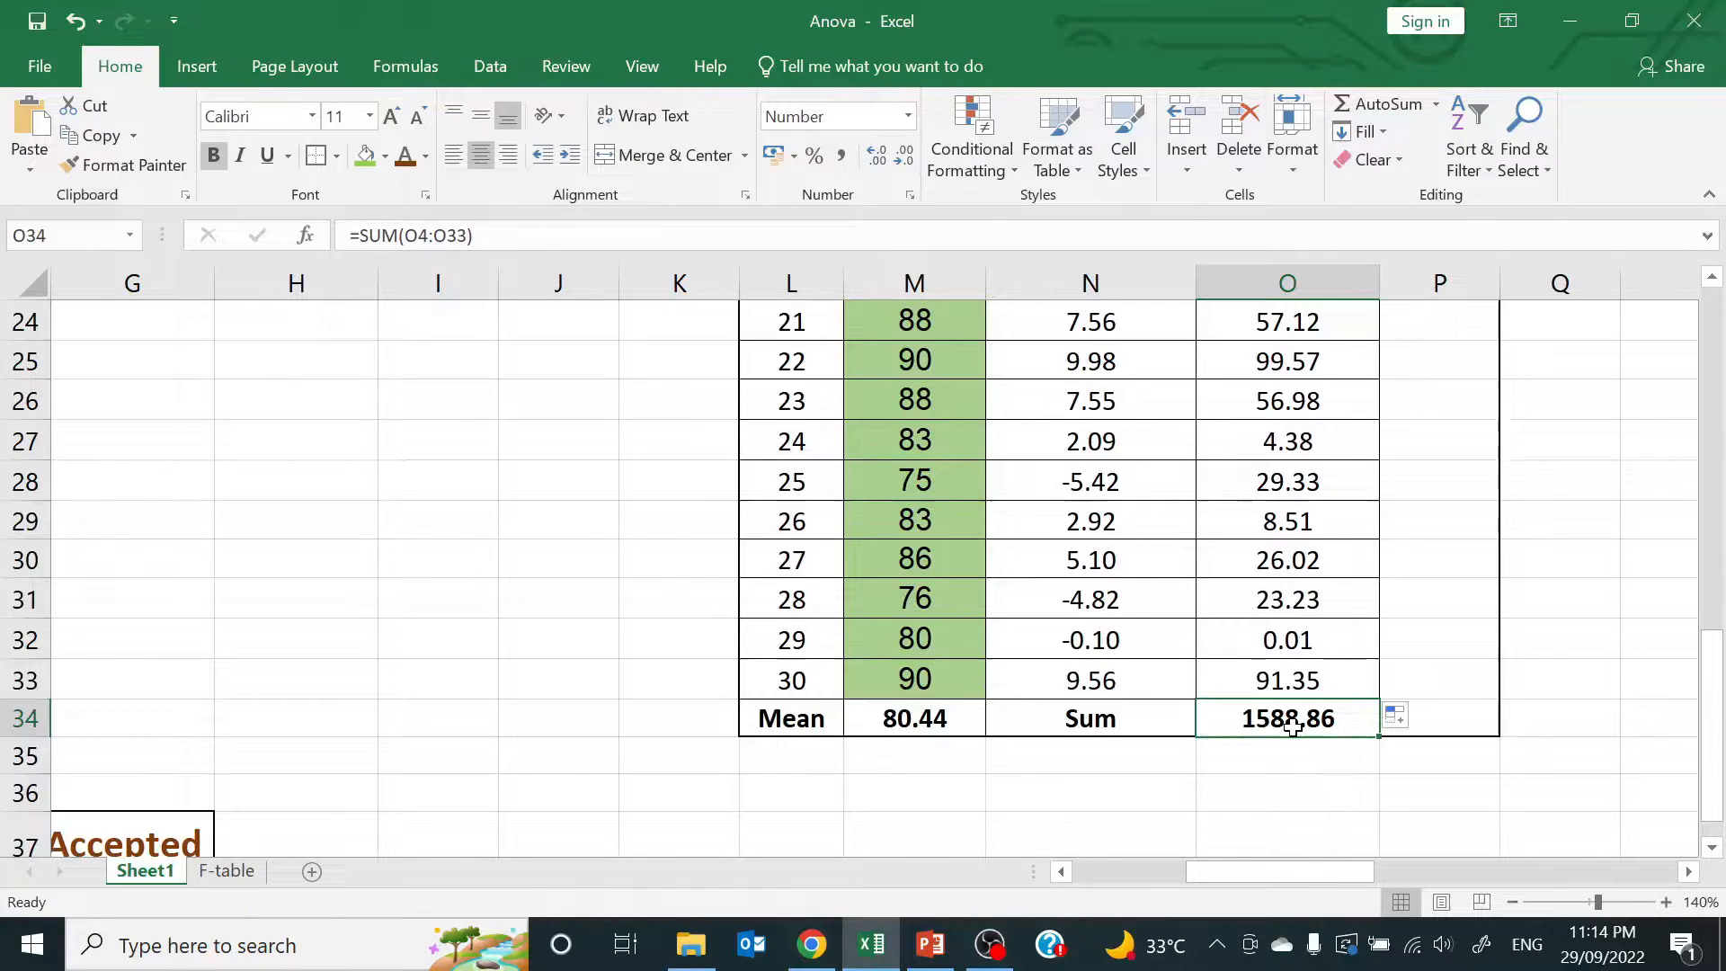
pyautogui.write('=')
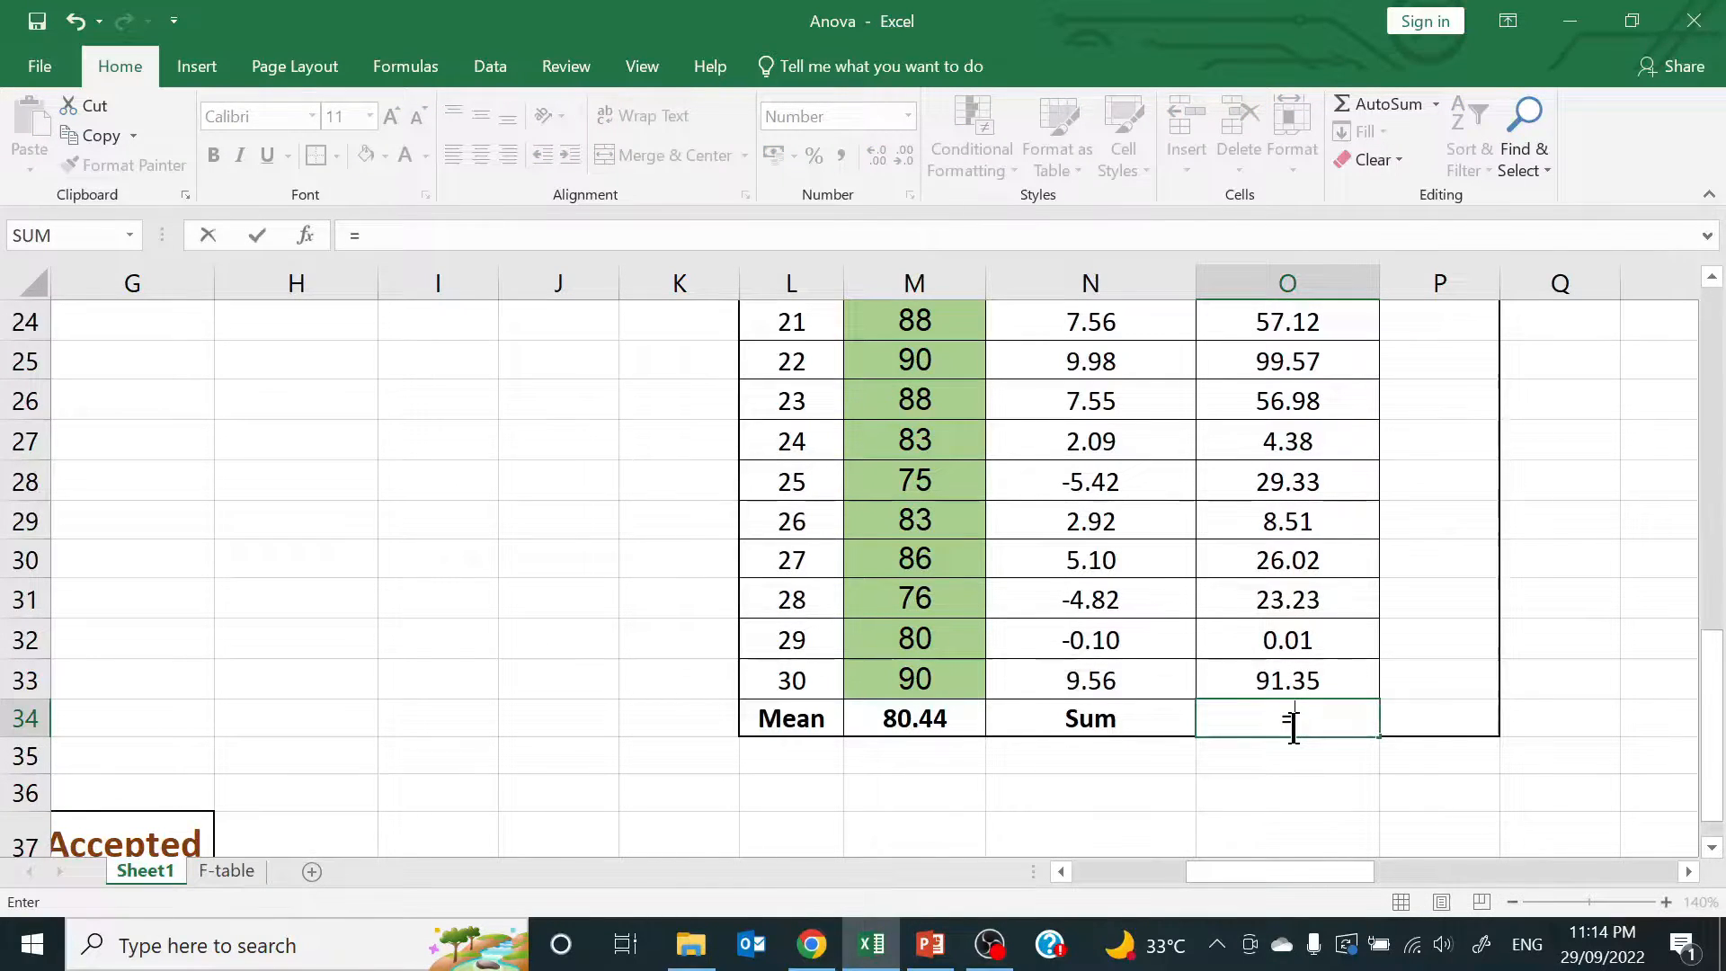
pyautogui.write('sum(')
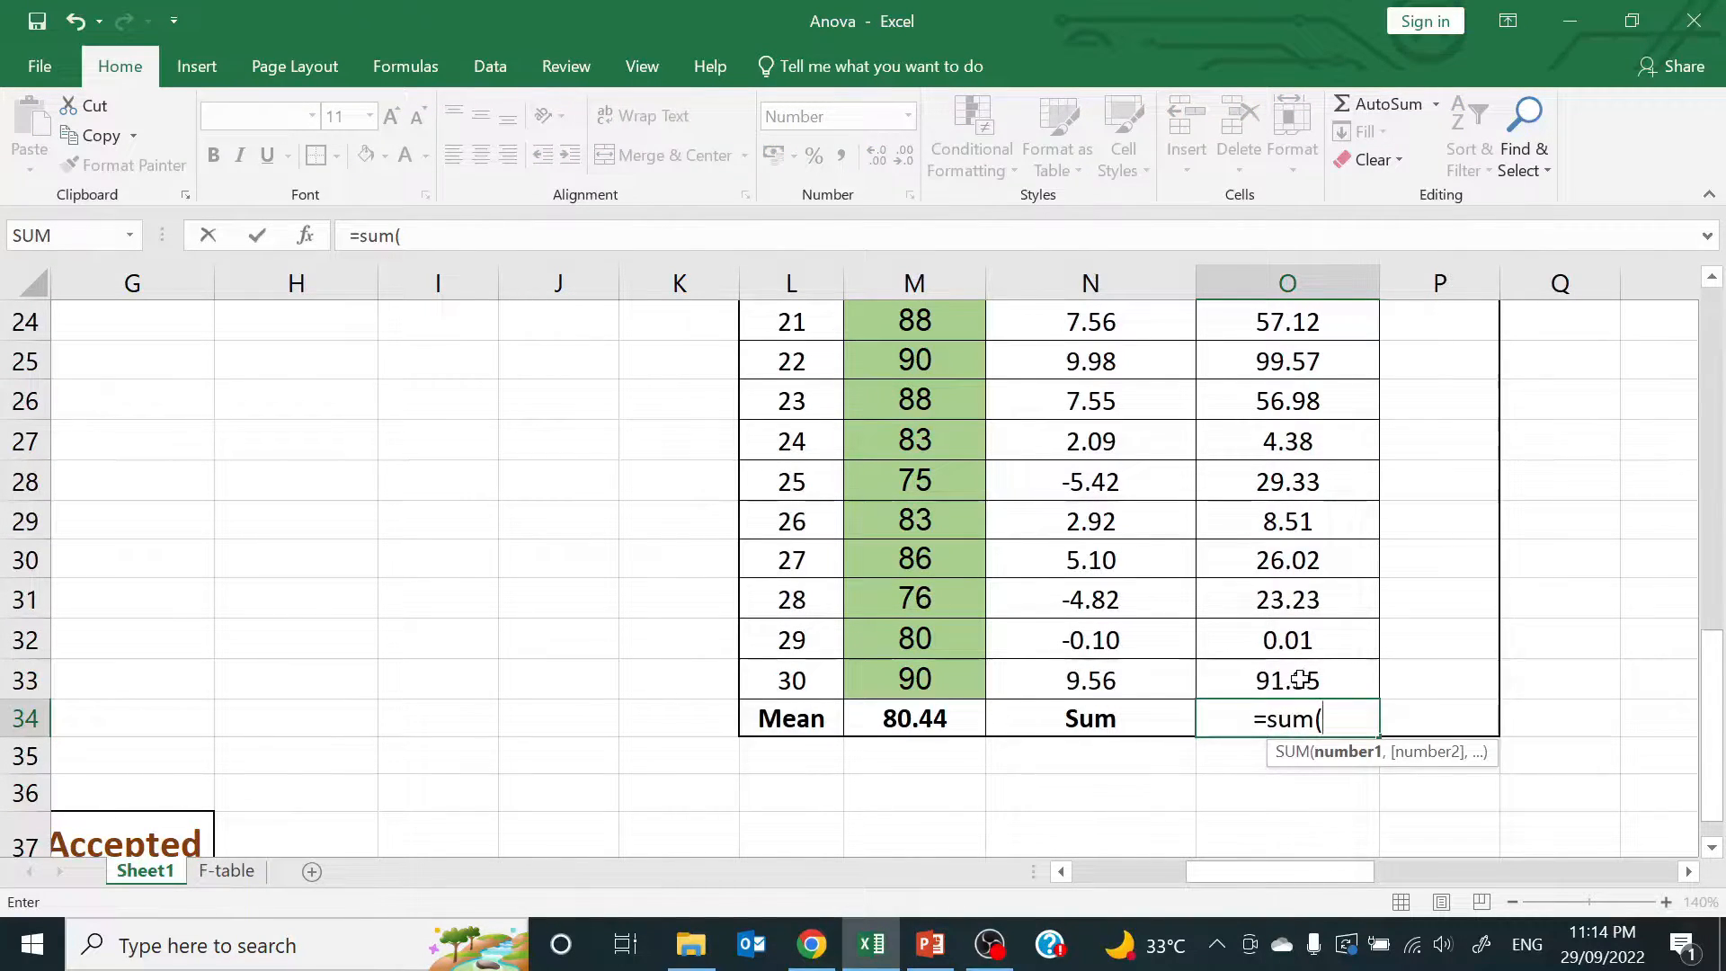
pyautogui.click(1300, 679)
pyautogui.hotkey('shift', 'Up')
pyautogui.hotkey('shift', 'Up')
pyautogui.hotkey('shift', 'Up')
pyautogui.hotkey('shift', 'Up')
pyautogui.hotkey('shift', 'Up')
pyautogui.hotkey('shift', 'Up')
pyautogui.hotkey('shift', 'Up')
pyautogui.hotkey('shift', 'Up')
pyautogui.hotkey('shift', 'Up')
pyautogui.hotkey('shift', 'Up')
pyautogui.hotkey('shift', 'Up')
pyautogui.hotkey('shift', 'Up')
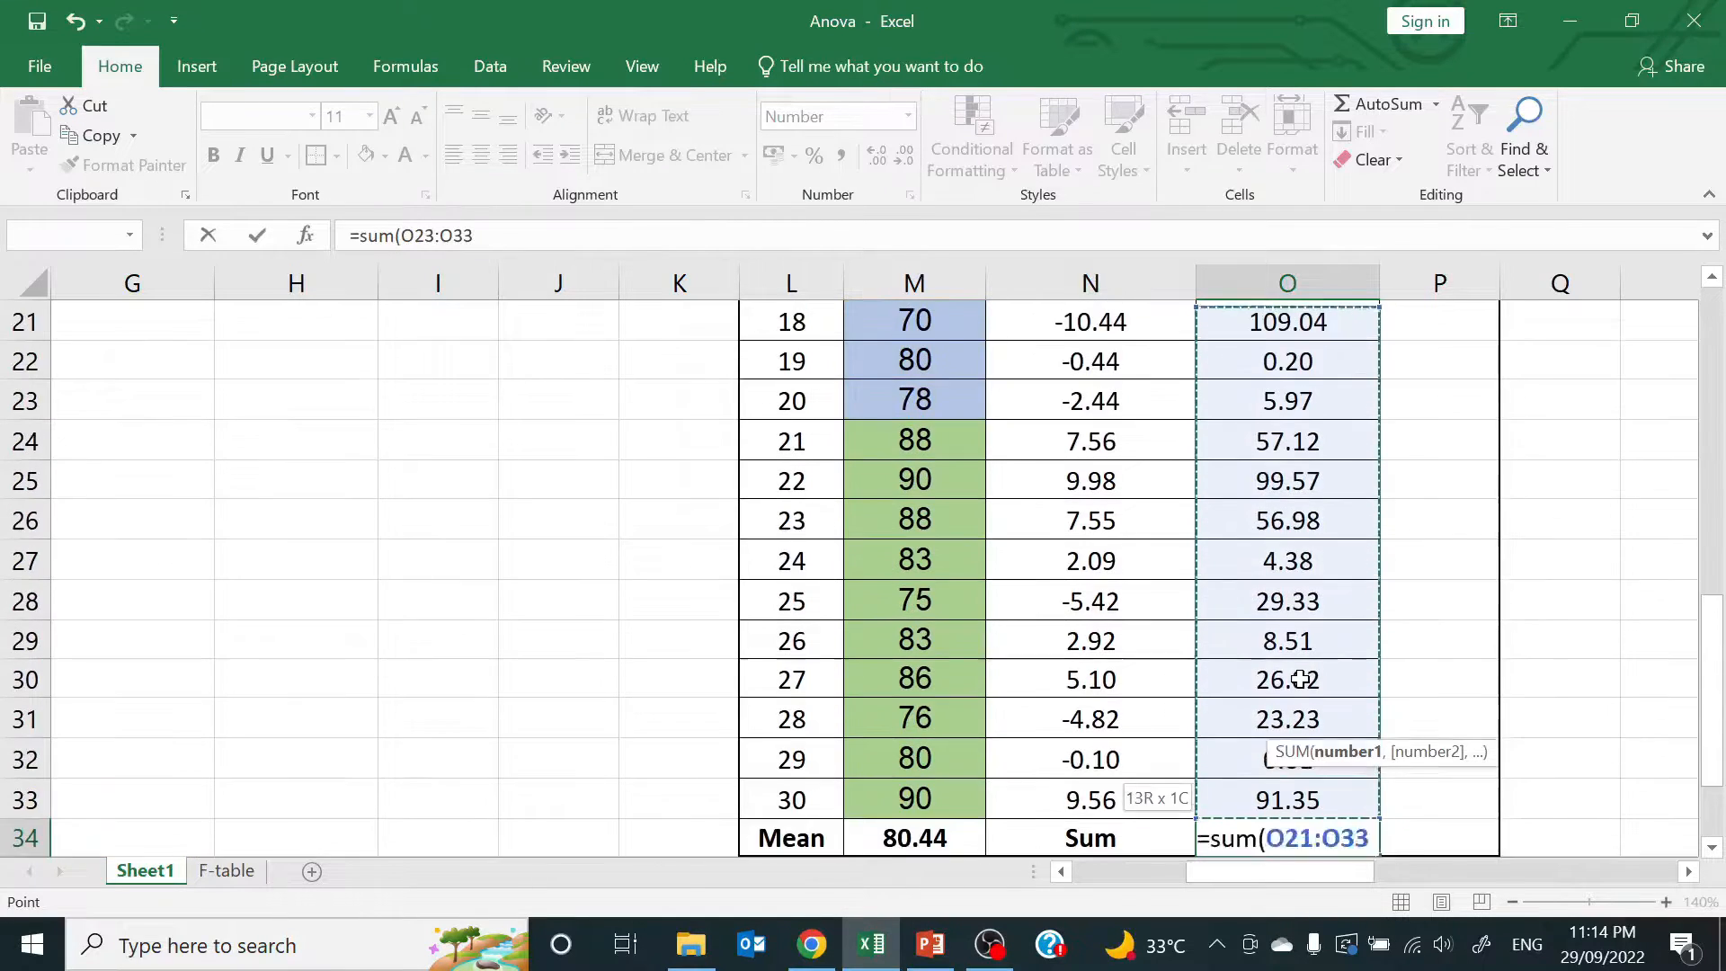
pyautogui.hotkey('shift', 'Up')
pyautogui.hotkey('shift', 'Up')
pyautogui.hotkey('shift', 'Up')
pyautogui.hotkey('shift', 'Up')
pyautogui.hotkey('shift', 'Up')
pyautogui.hotkey('shift', 'Up')
pyautogui.hotkey('shift', 'Up')
pyautogui.hotkey('shift', 'Up')
pyautogui.hotkey('shift', 'Up')
pyautogui.hotkey('shift', 'Up')
pyautogui.hotkey('shift', 'Up')
pyautogui.hotkey('shift', 'Up')
pyautogui.hotkey('shift', 'Up')
pyautogui.hotkey('shift', 'Up')
pyautogui.hotkey('shift', 'Up')
pyautogui.hotkey('shift', 'Up')
pyautogui.hotkey('shift', 'Up')
pyautogui.hotkey('shift', 'Up')
pyautogui.hotkey('shift', 'Up')
pyautogui.hotkey('shift', 'Up')
pyautogui.hotkey('shift', 'Down')
pyautogui.hotkey('shift', 'Down')
pyautogui.hotkey('shift', 'Down')
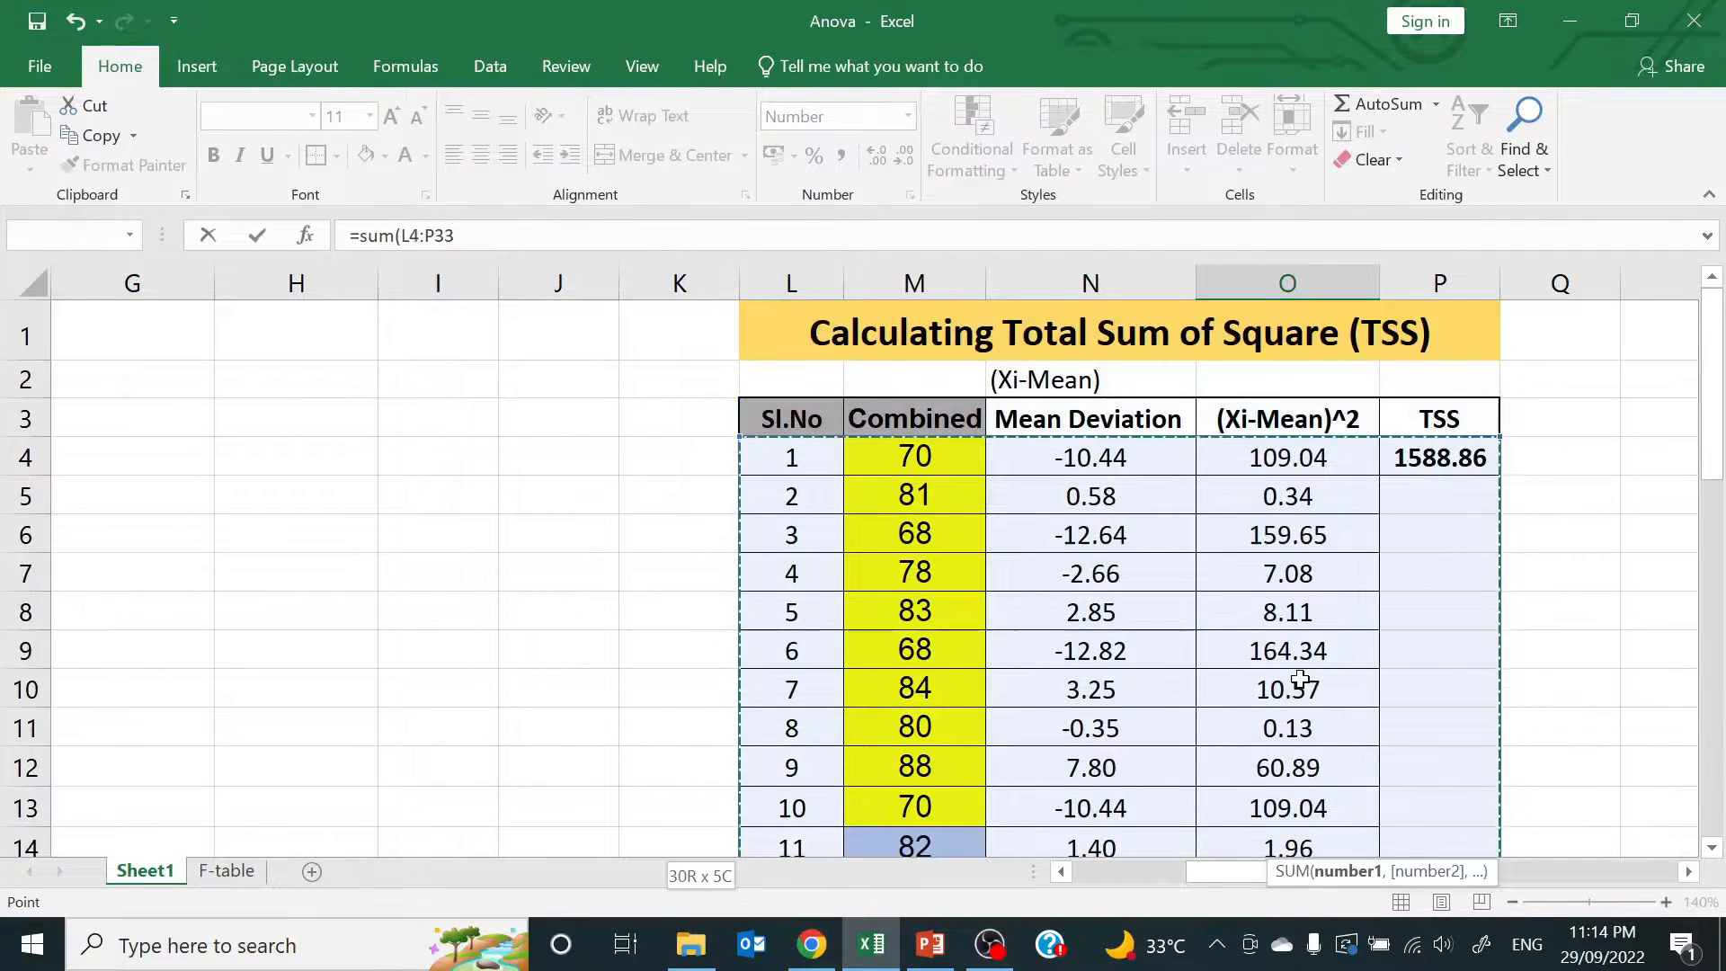
pyautogui.hotkey('shift', 'Right')
pyautogui.hotkey('shift', 'Right')
pyautogui.hotkey('shift', 'Right')
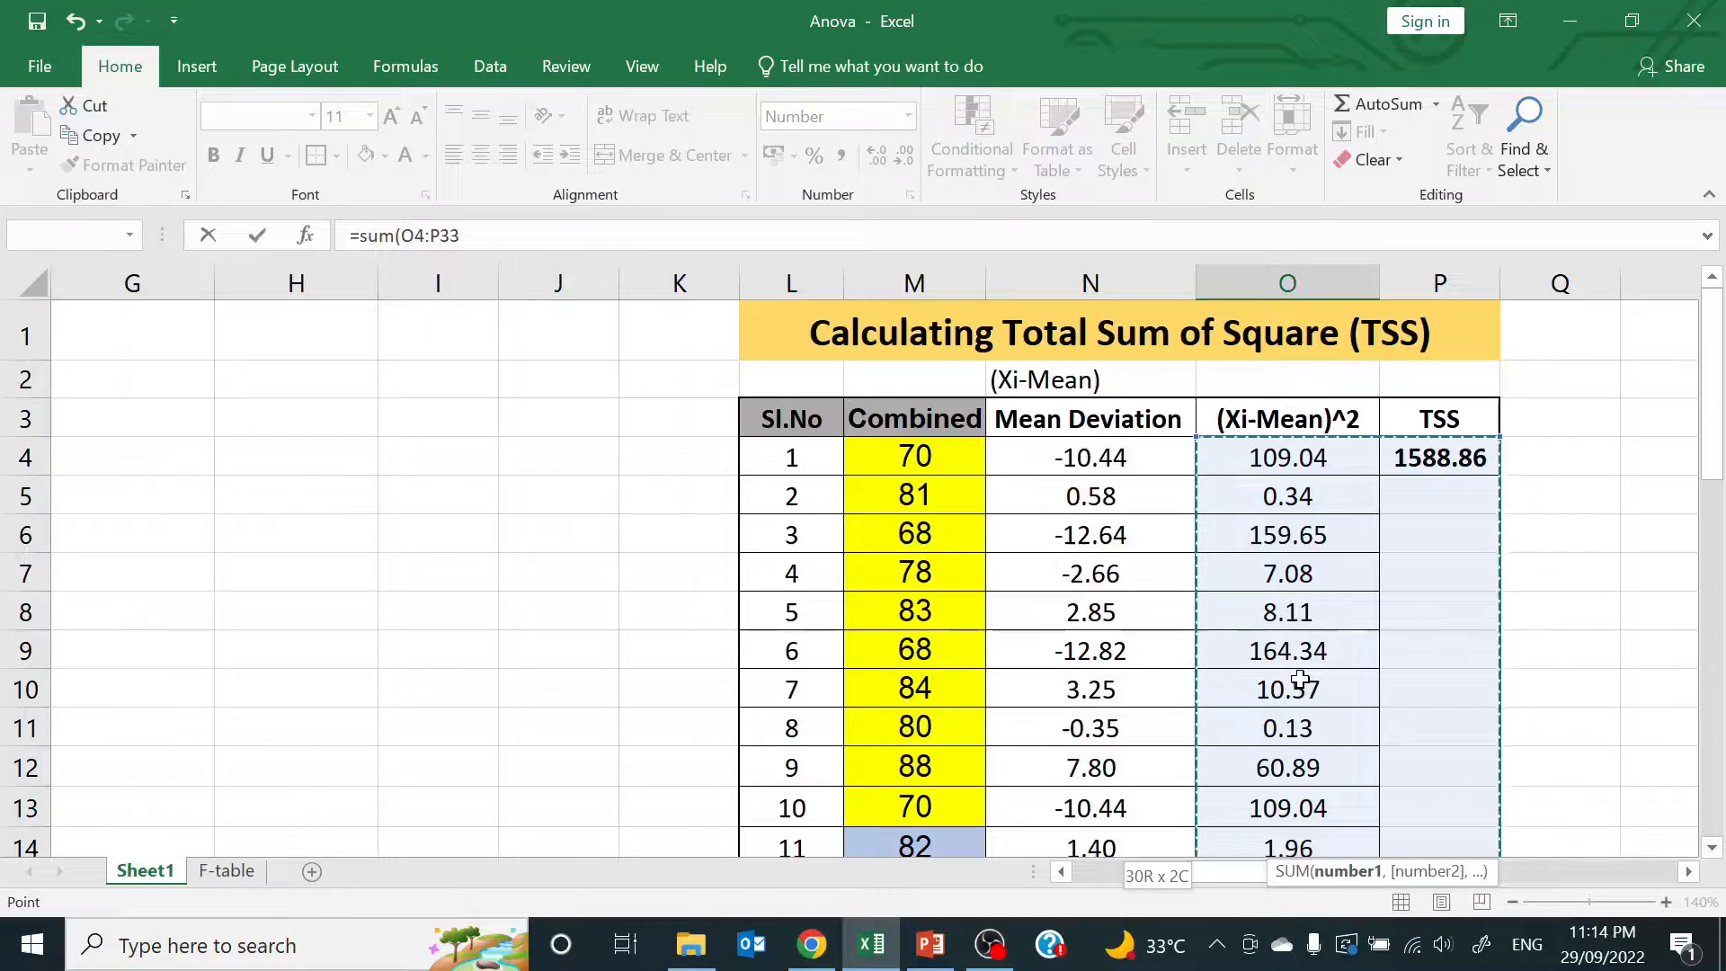
pyautogui.hotkey('shift', 'Left')
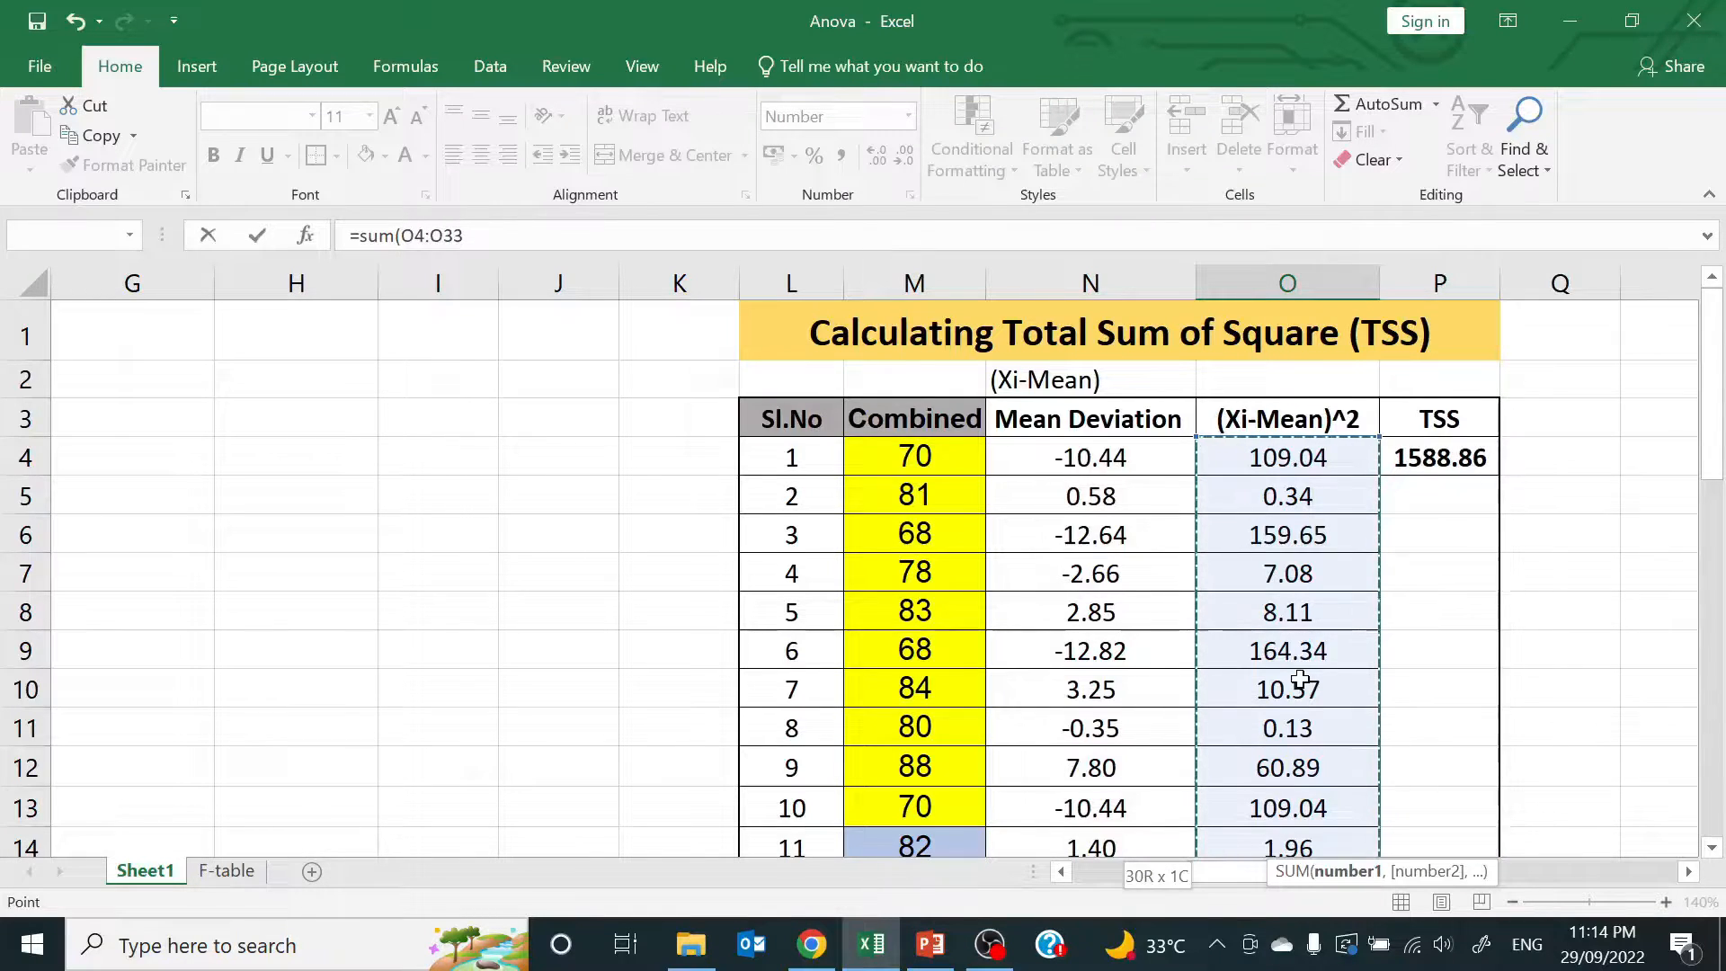
pyautogui.write(')')
pyautogui.press('Return')
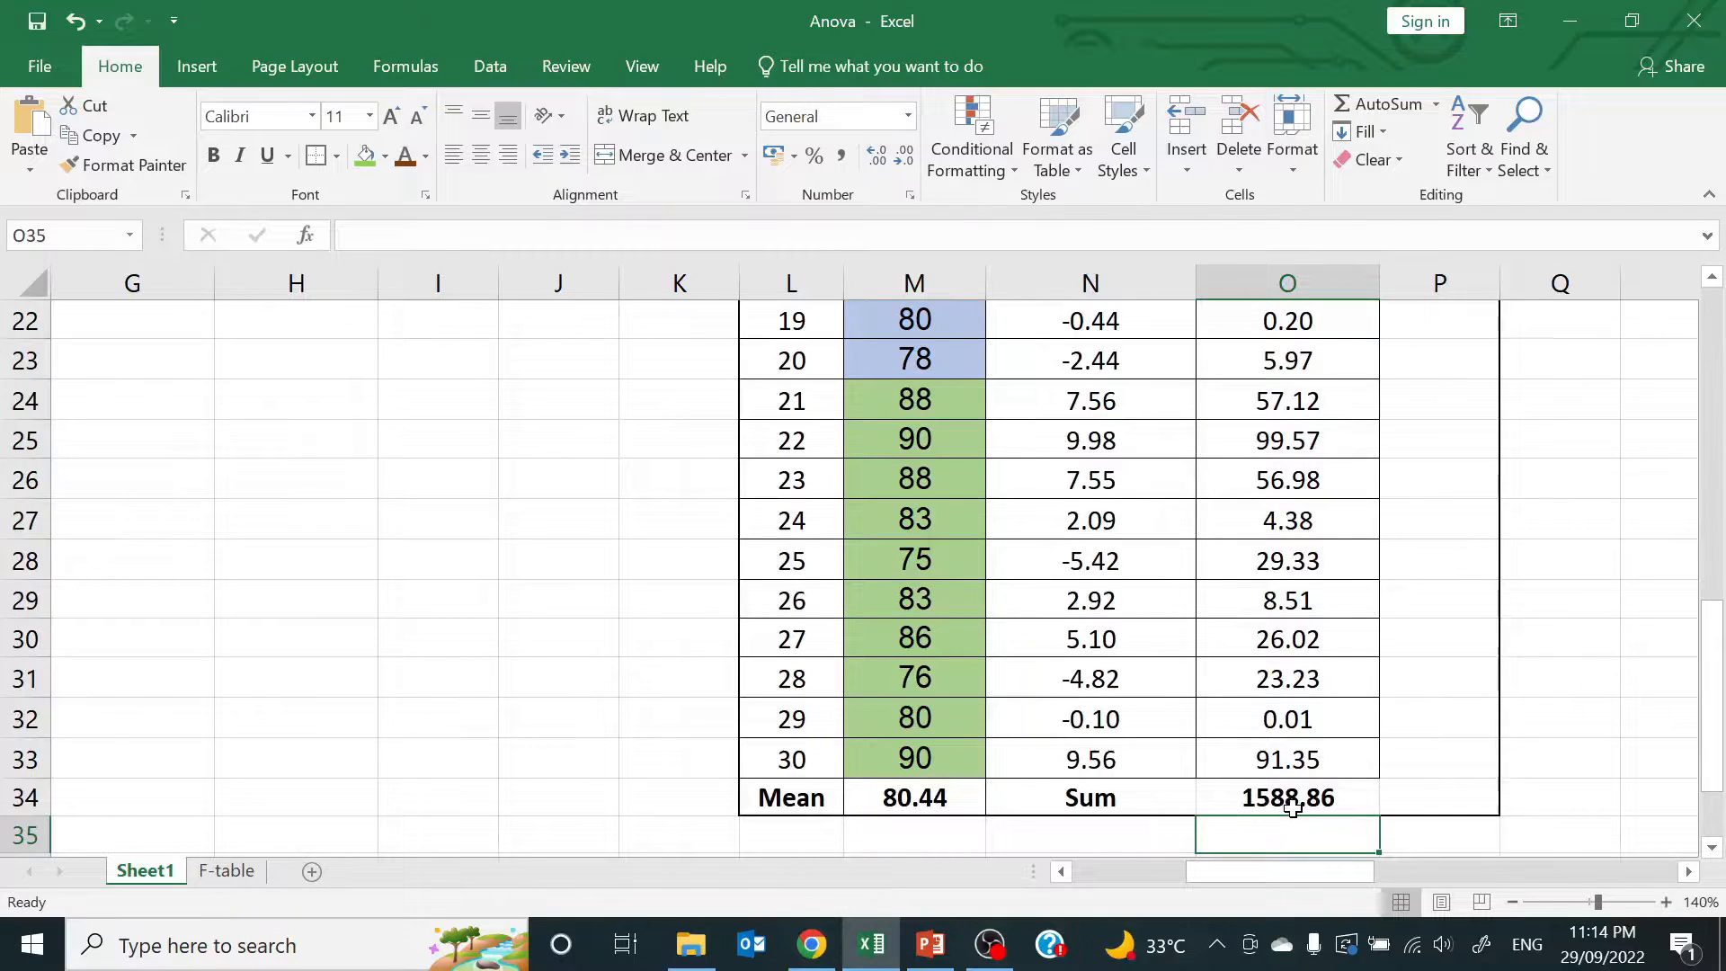
# Shade the TSS heading and its value in P3:P4 with the green fill colour
pyautogui.moveTo(1712, 696); pyautogui.dragTo(1722, 406)
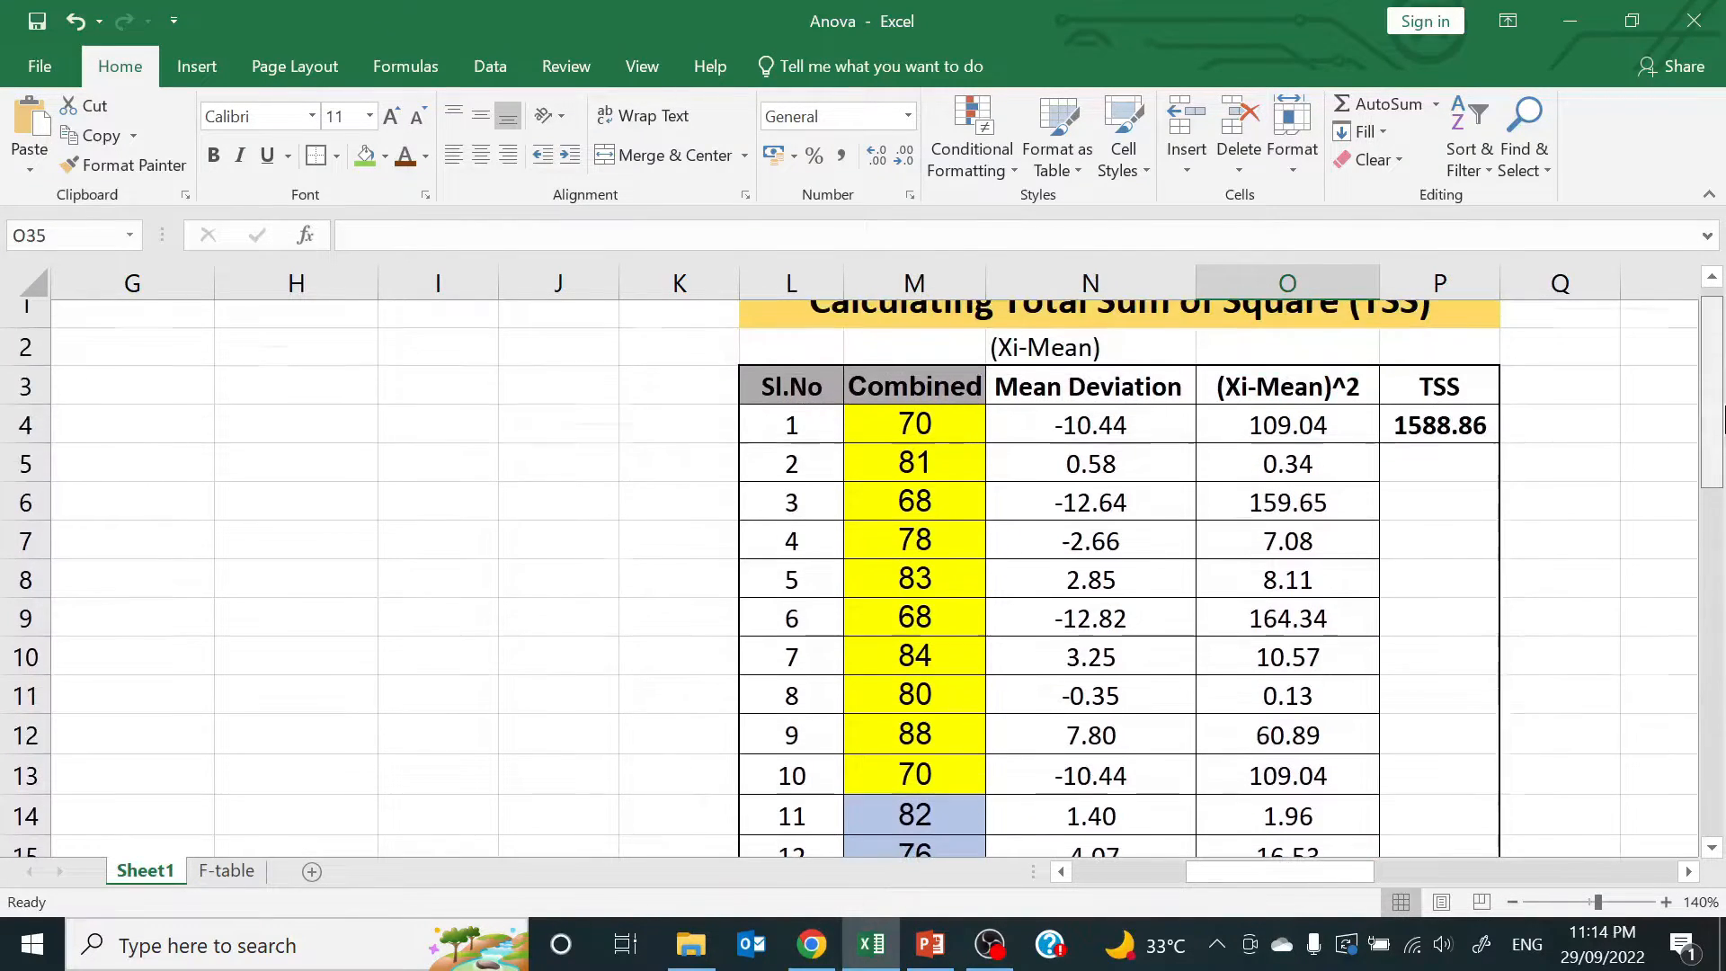
pyautogui.moveTo(1416, 360); pyautogui.dragTo(1423, 397)
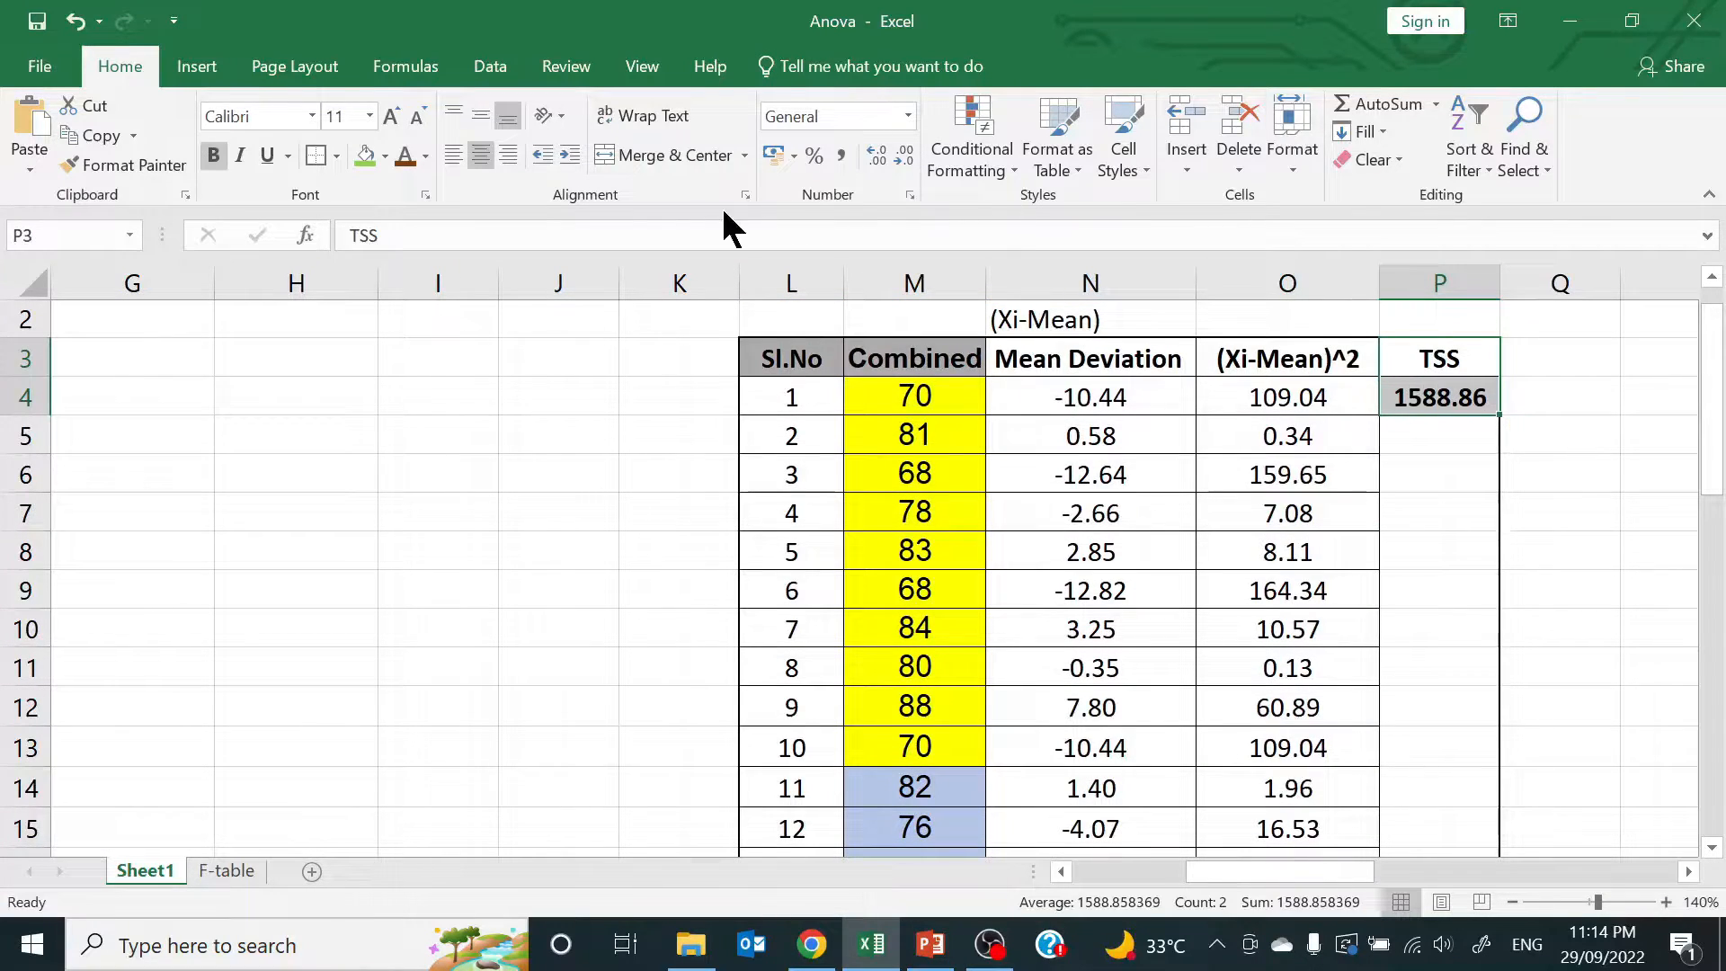
pyautogui.click(362, 148)
pyautogui.click(1580, 573)
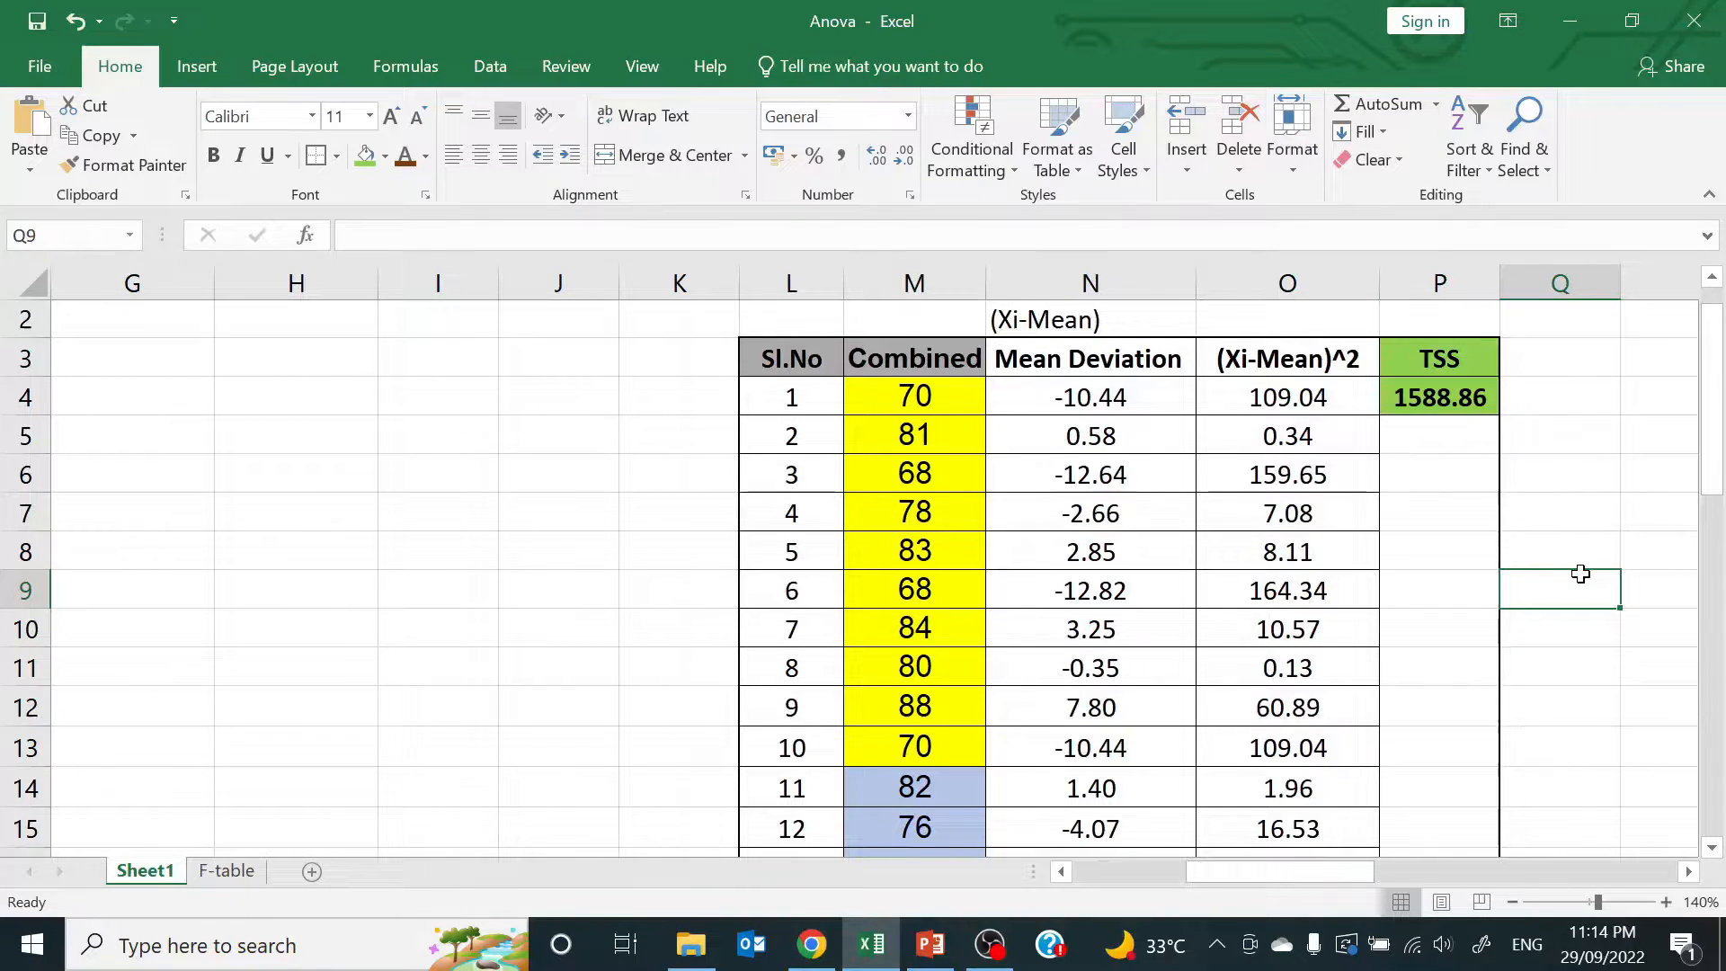
# Clear the Section-A Mean Deviation and (Xi-Mean)^2 cells U4:V13 in the Sum of Squares of Mean Difference Within table
pyautogui.moveTo(1712, 441); pyautogui.dragTo(1717, 409)
pyautogui.moveTo(1298, 868); pyautogui.dragTo(1463, 906)
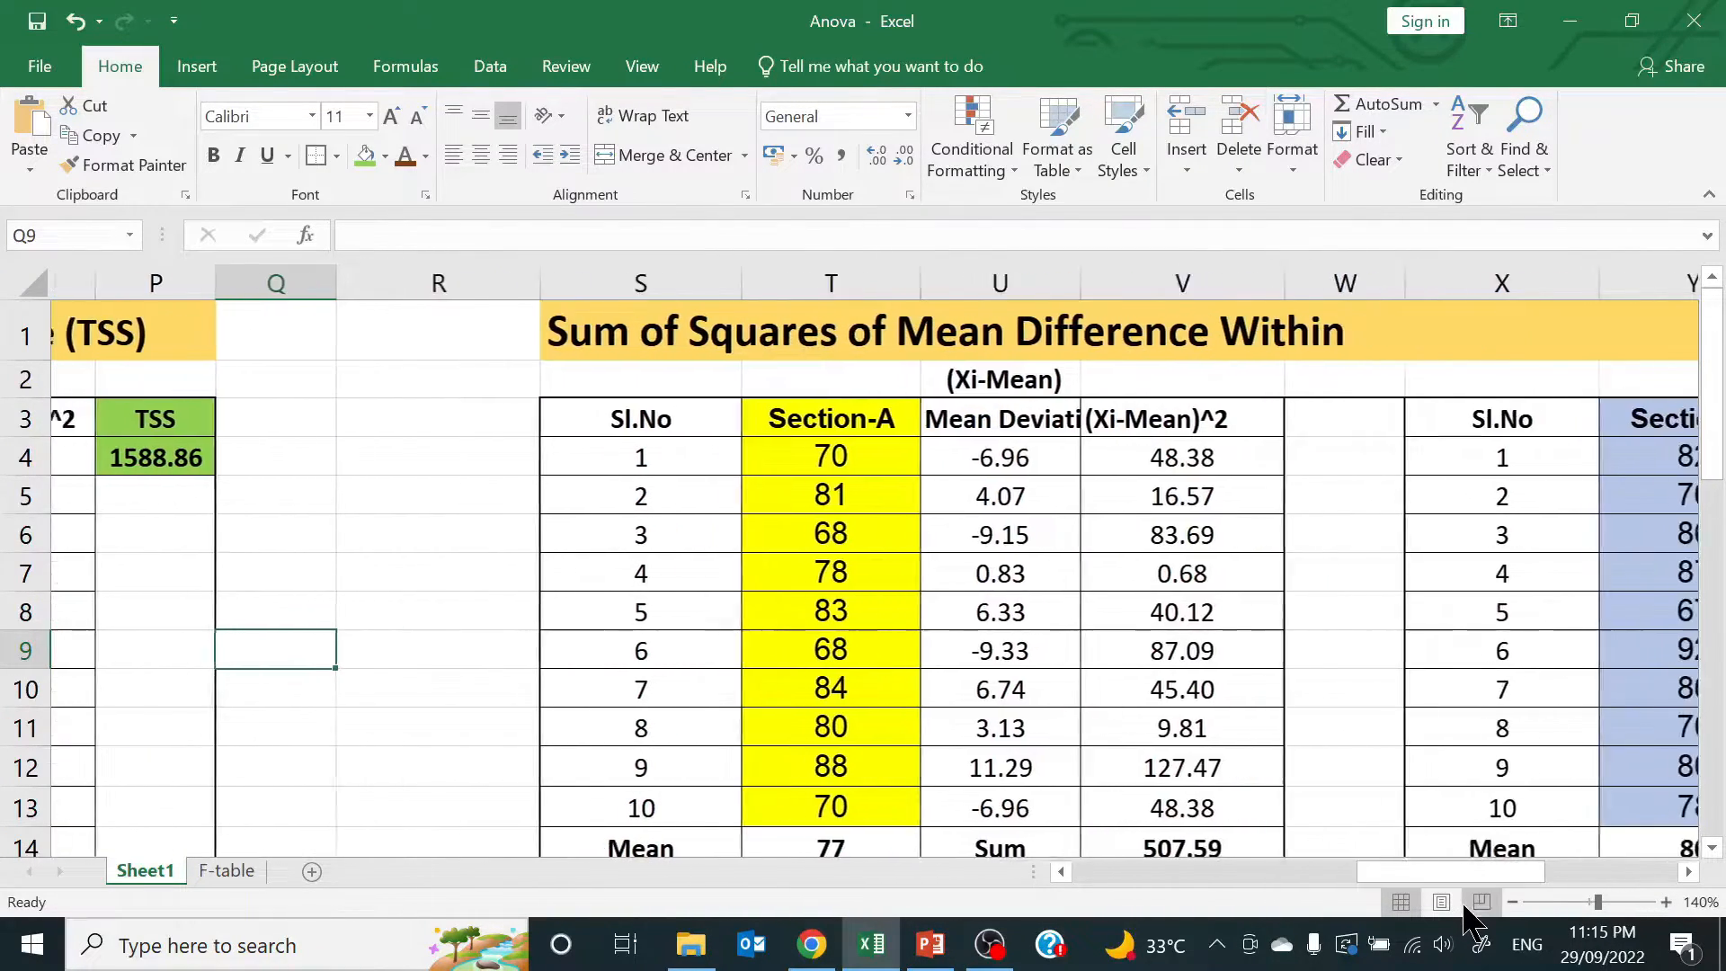
pyautogui.moveTo(1717, 448); pyautogui.dragTo(1717, 469)
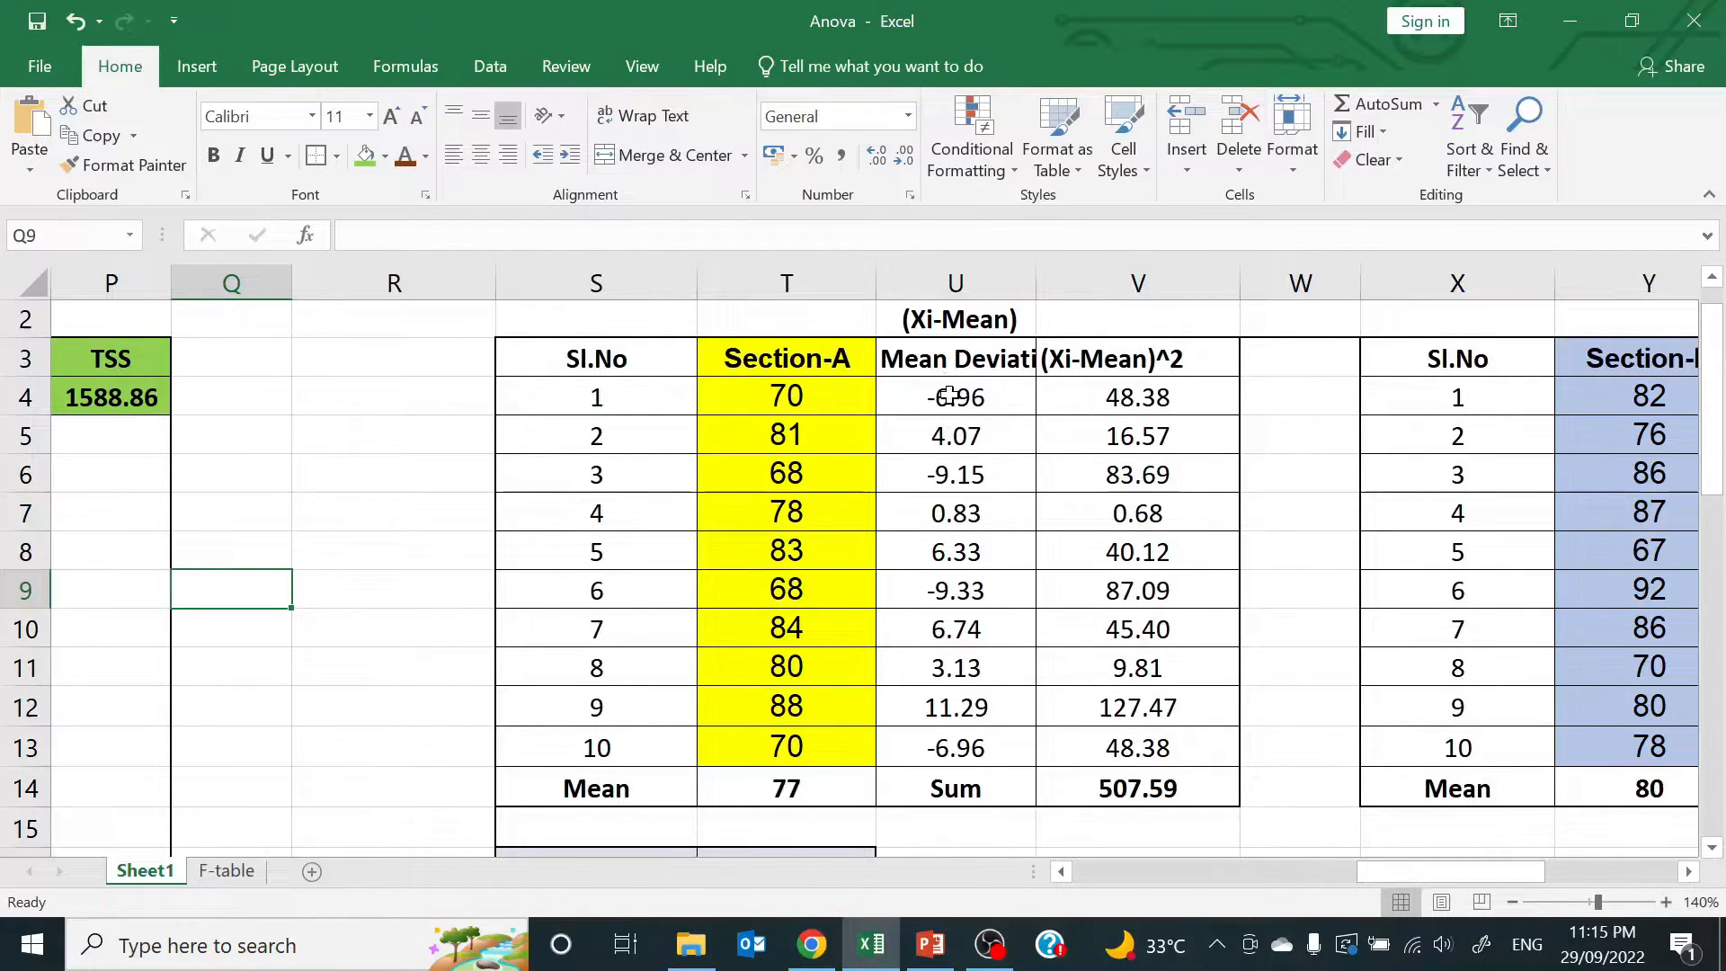
pyautogui.moveTo(950, 397); pyautogui.dragTo(1131, 745)
pyautogui.press('Delete')
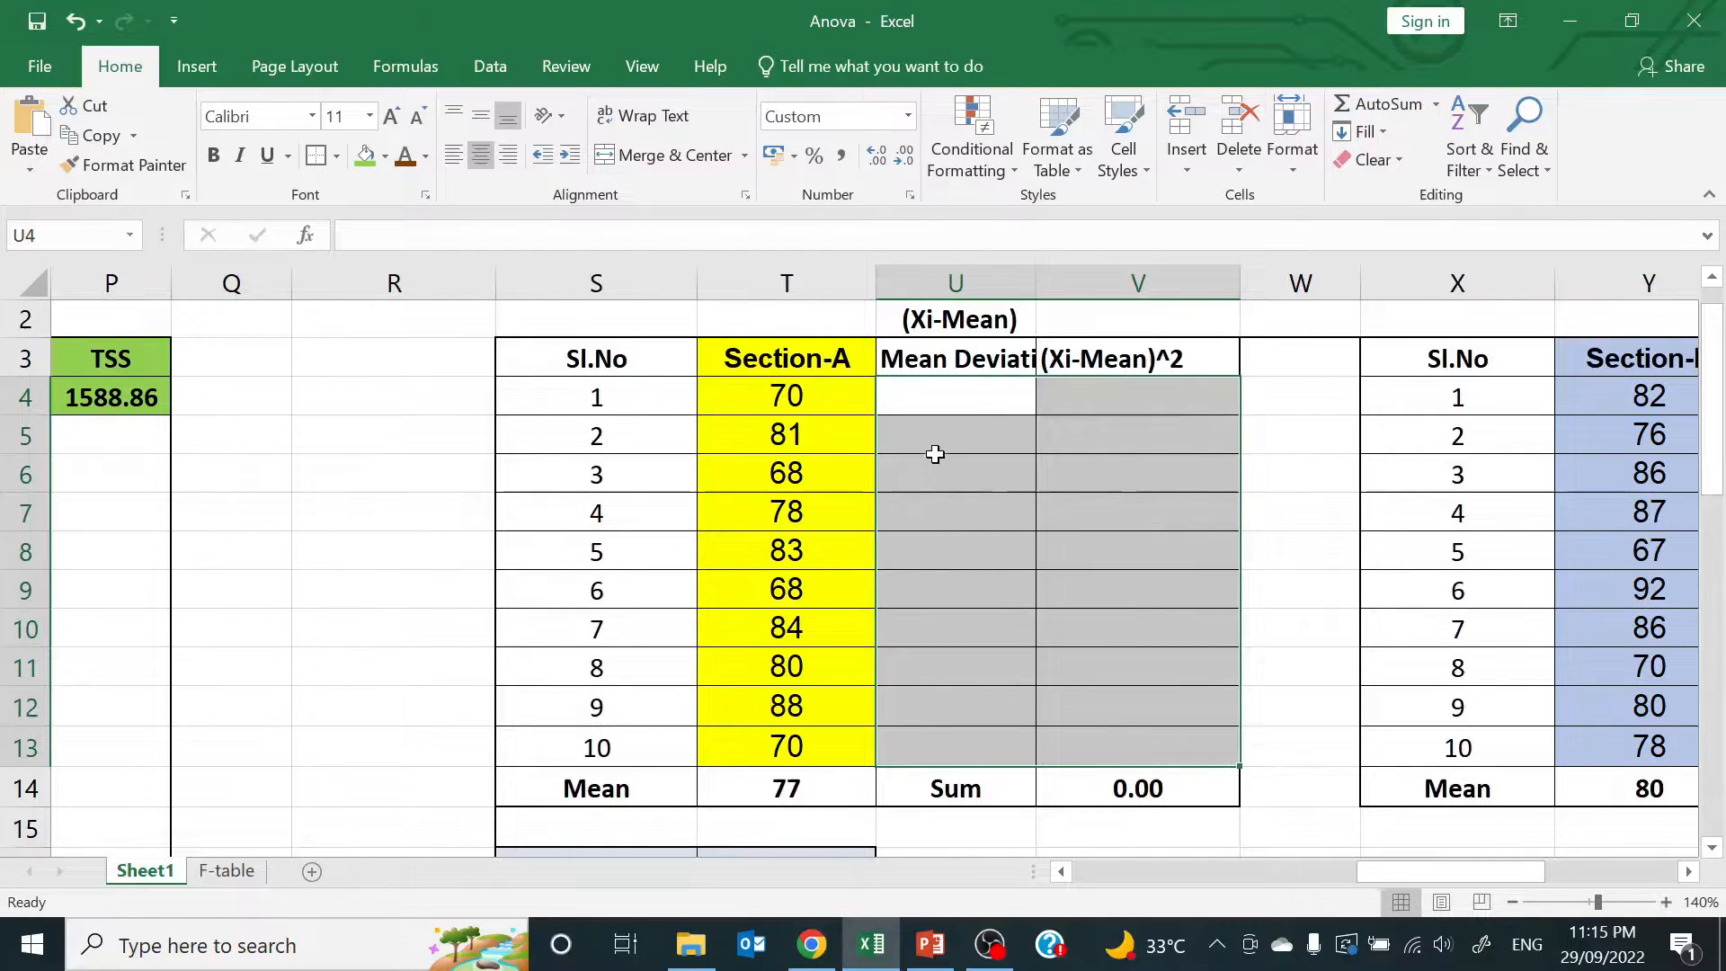
# Calculate Section-A's first mean deviation in U4 by subtracting the section mean, using the formula =T4-T14
pyautogui.click(934, 387)
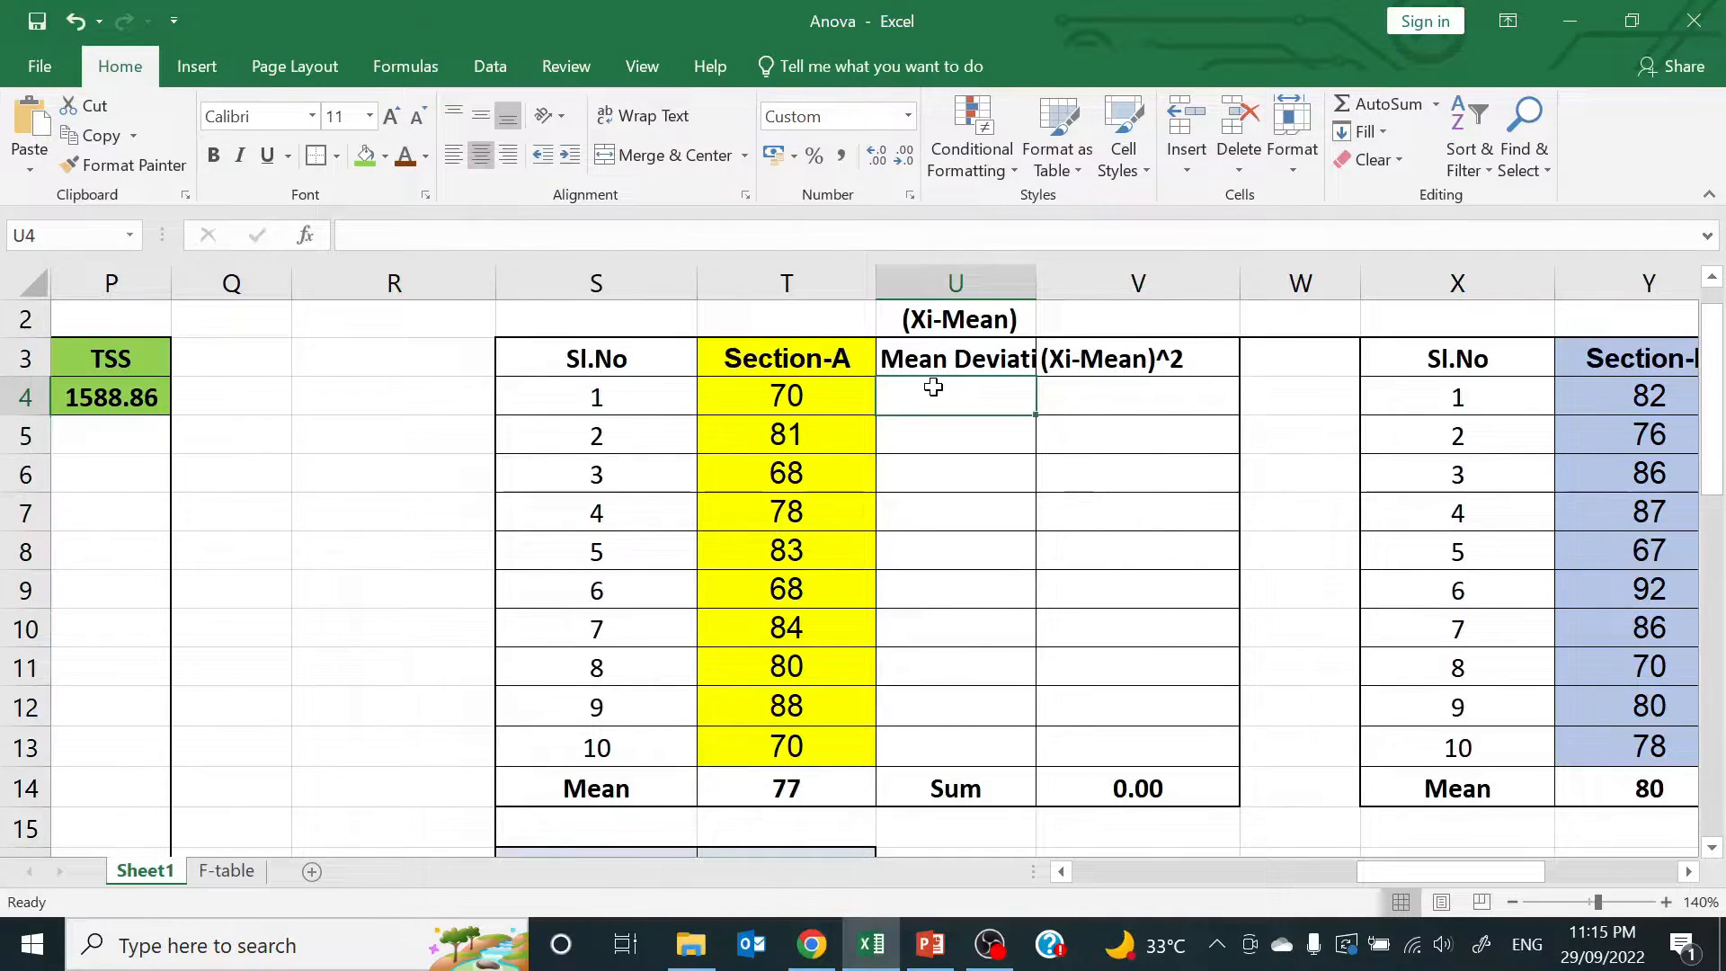
pyautogui.click(750, 788)
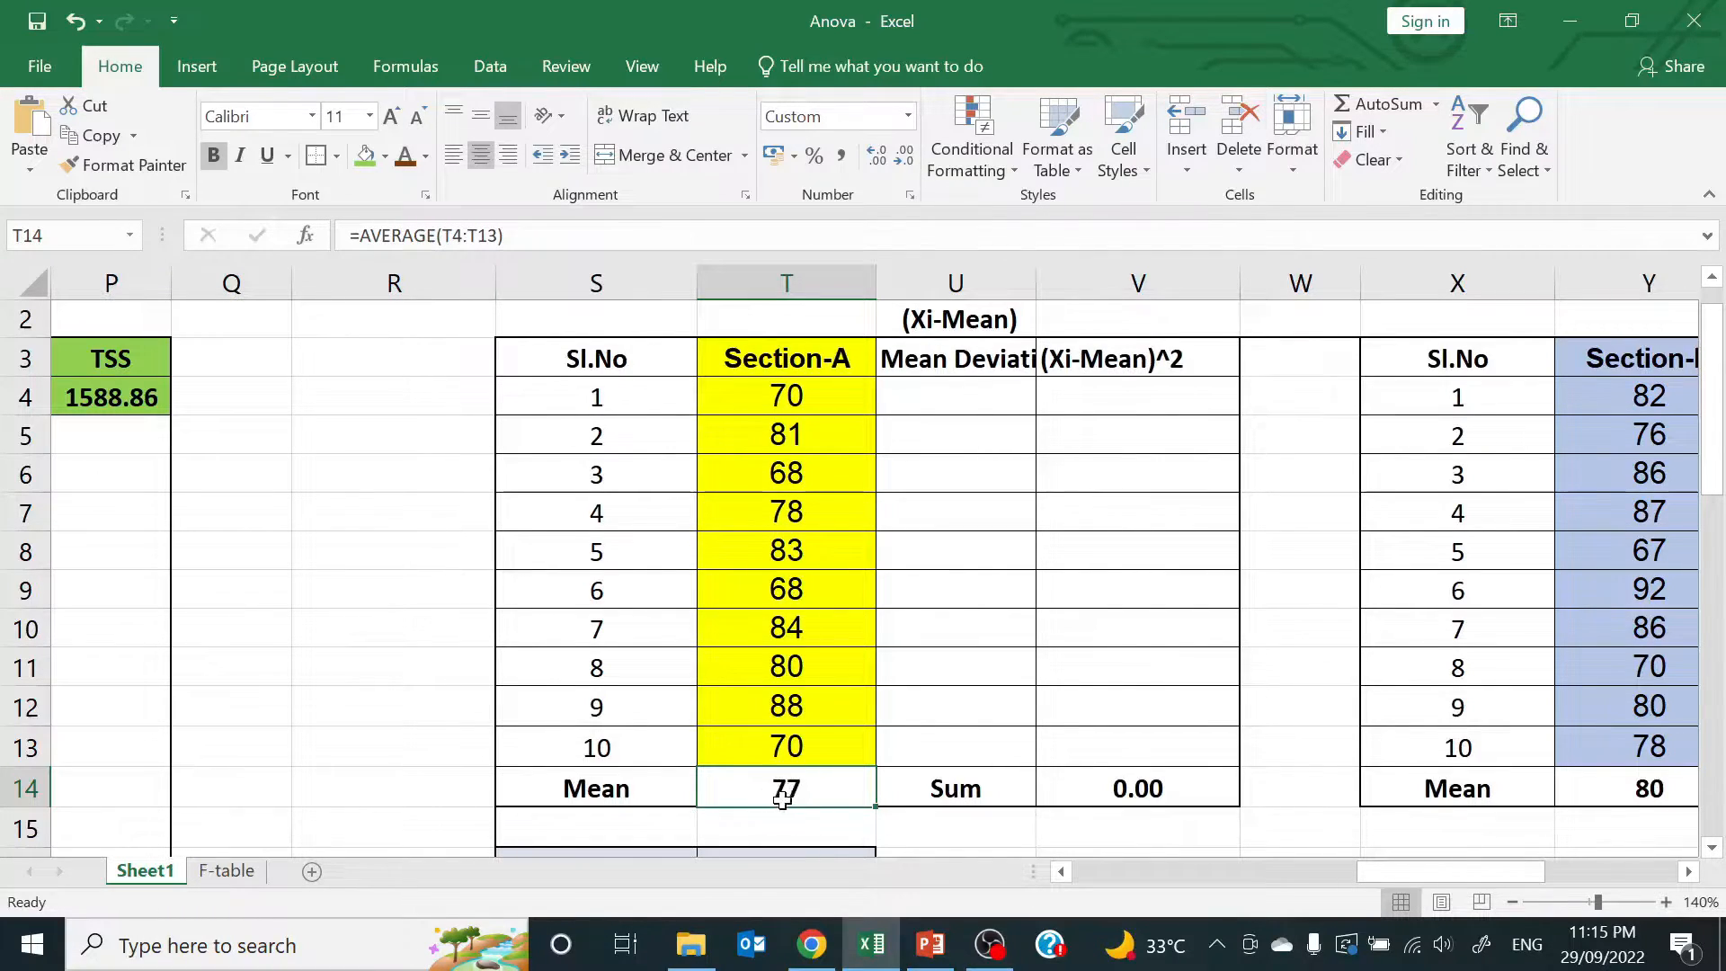
pyautogui.click(940, 397)
pyautogui.write('=')
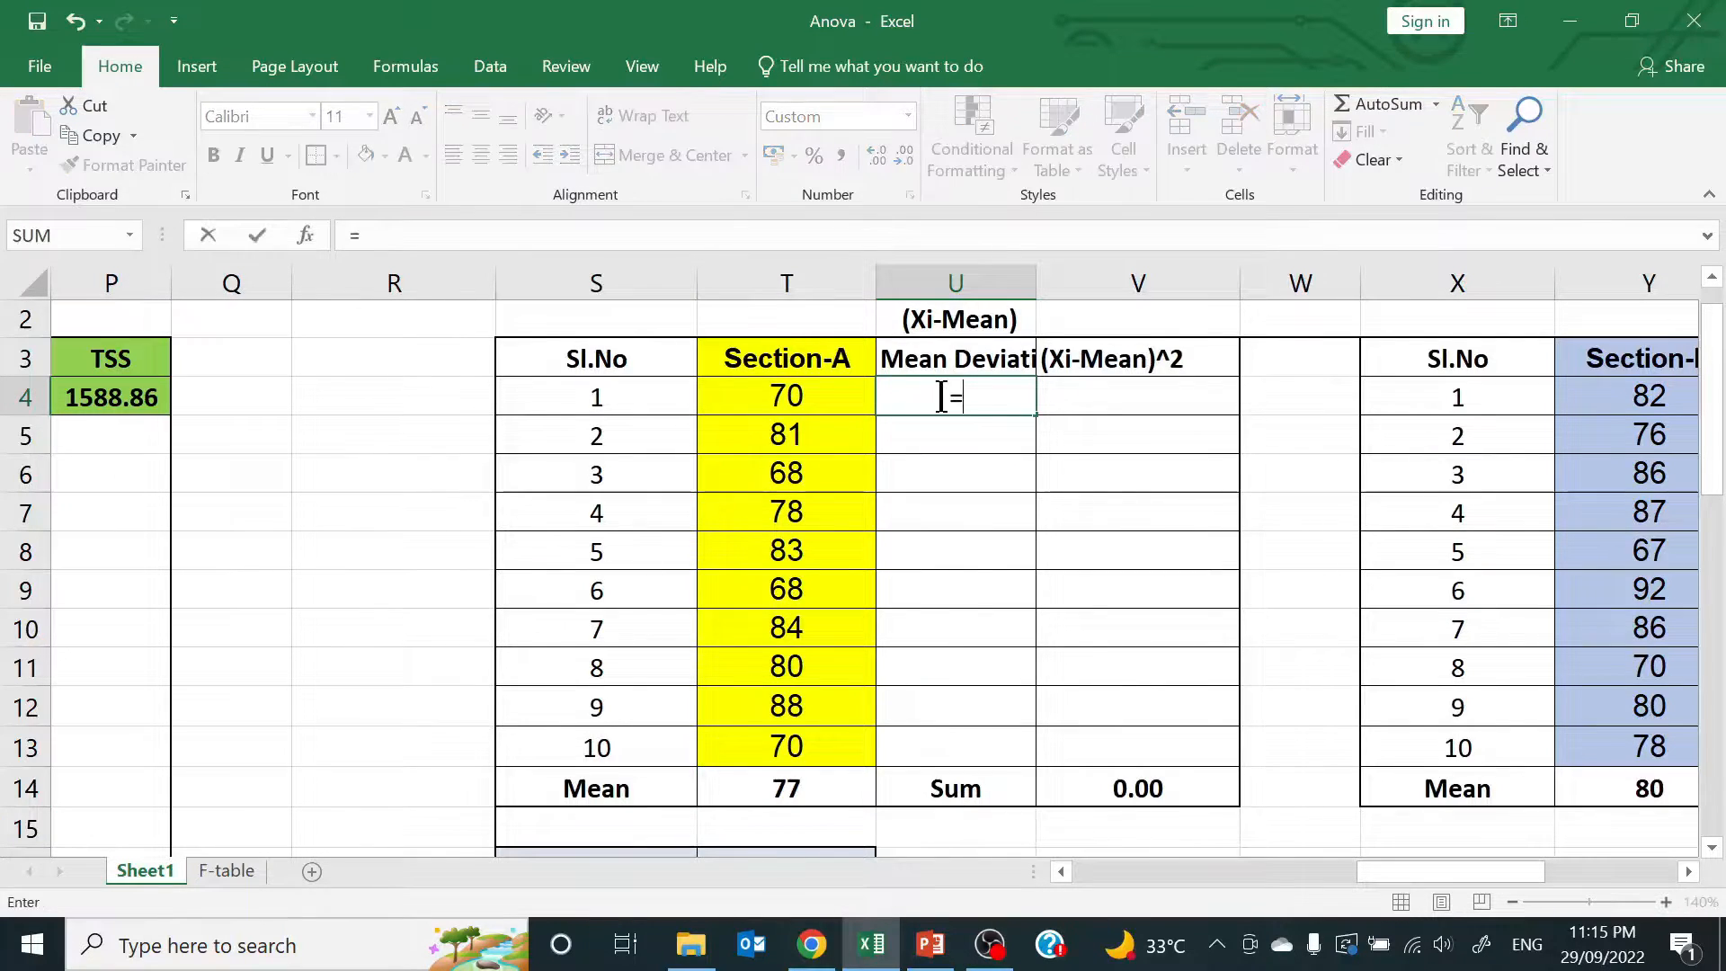
pyautogui.click(782, 402)
pyautogui.write('-')
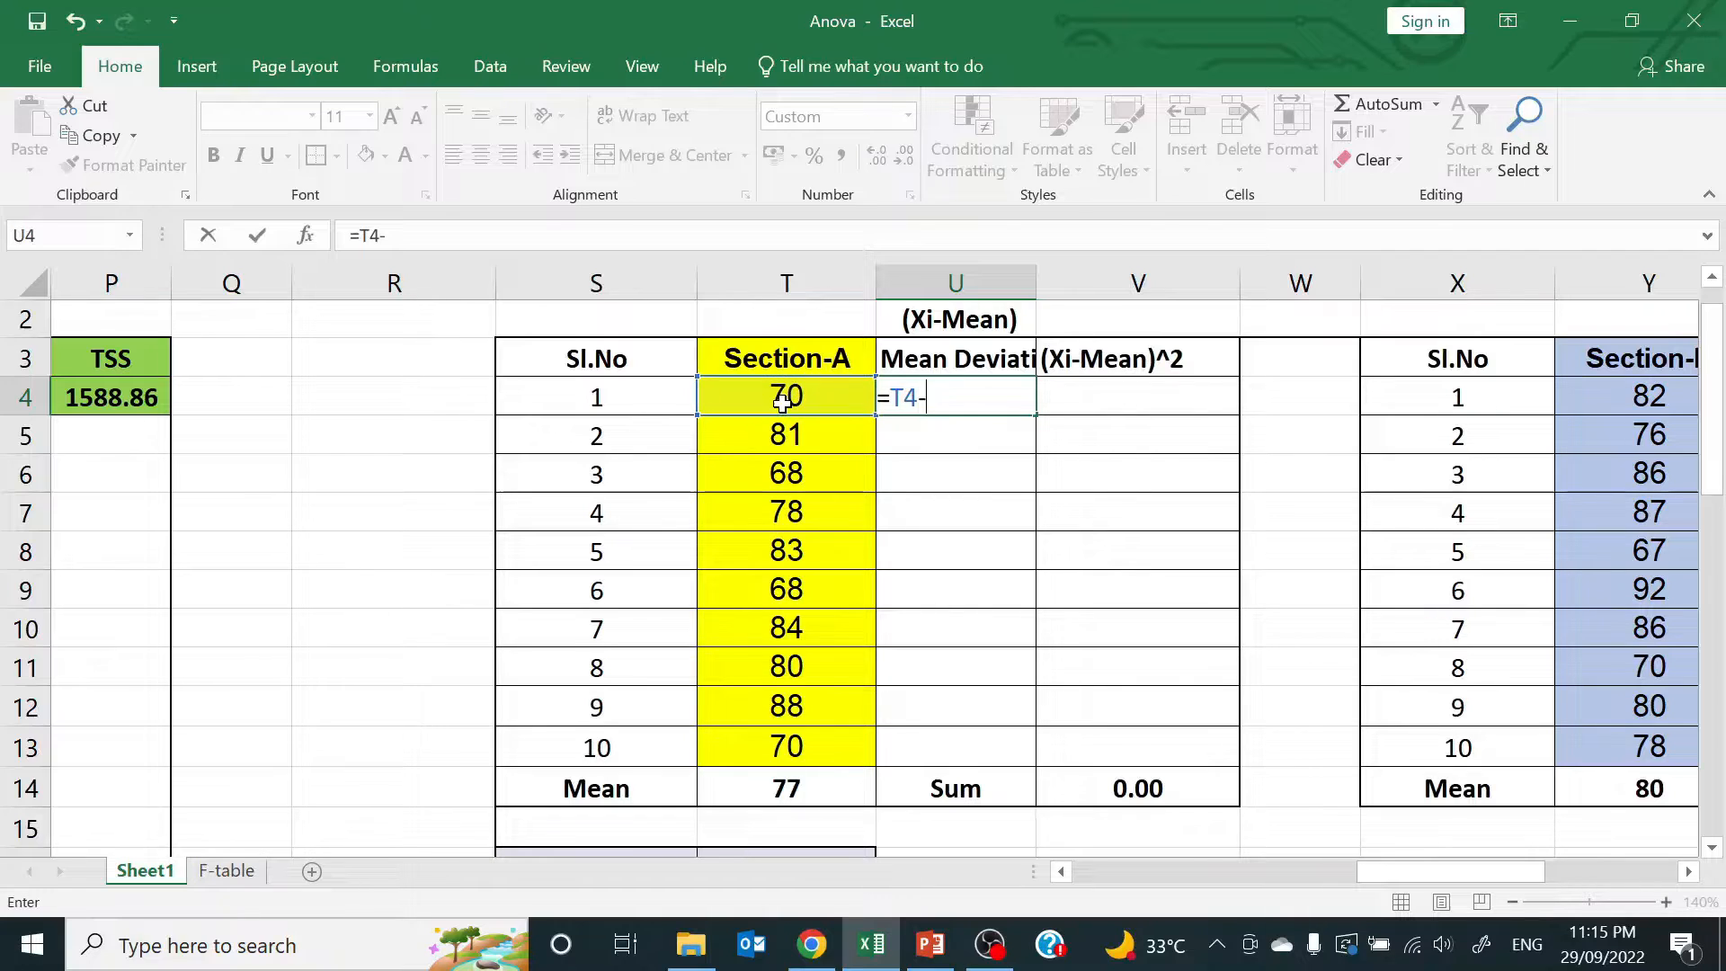
pyautogui.click(813, 791)
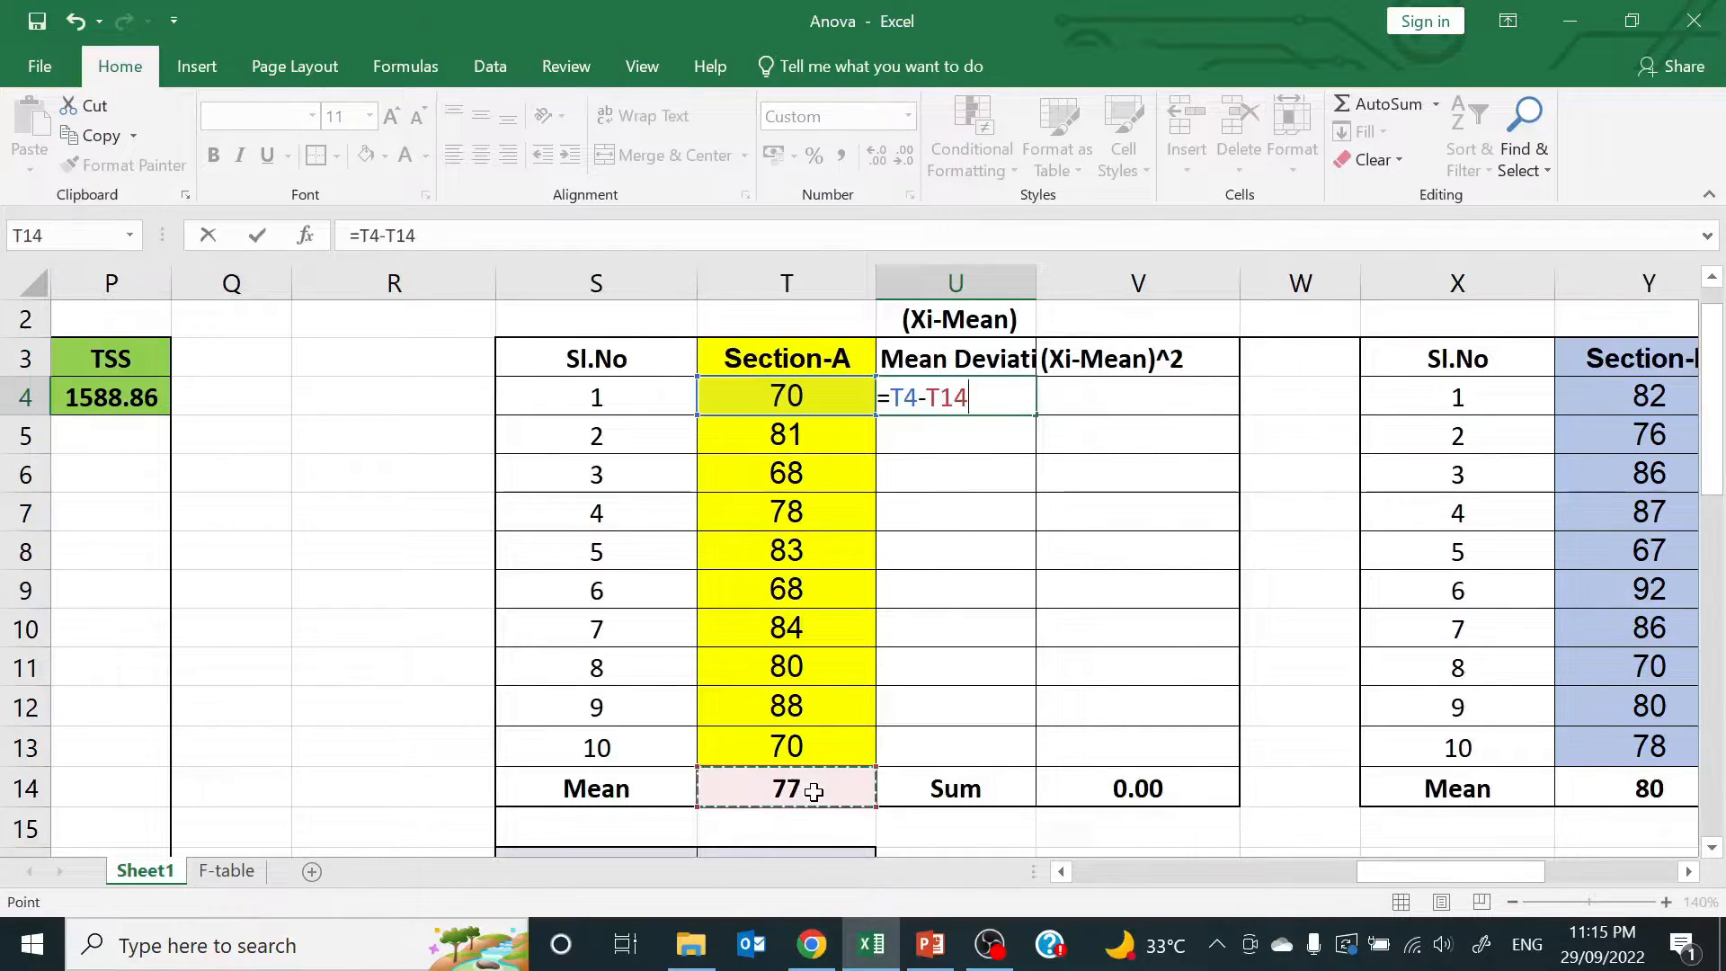
pyautogui.press('Return')
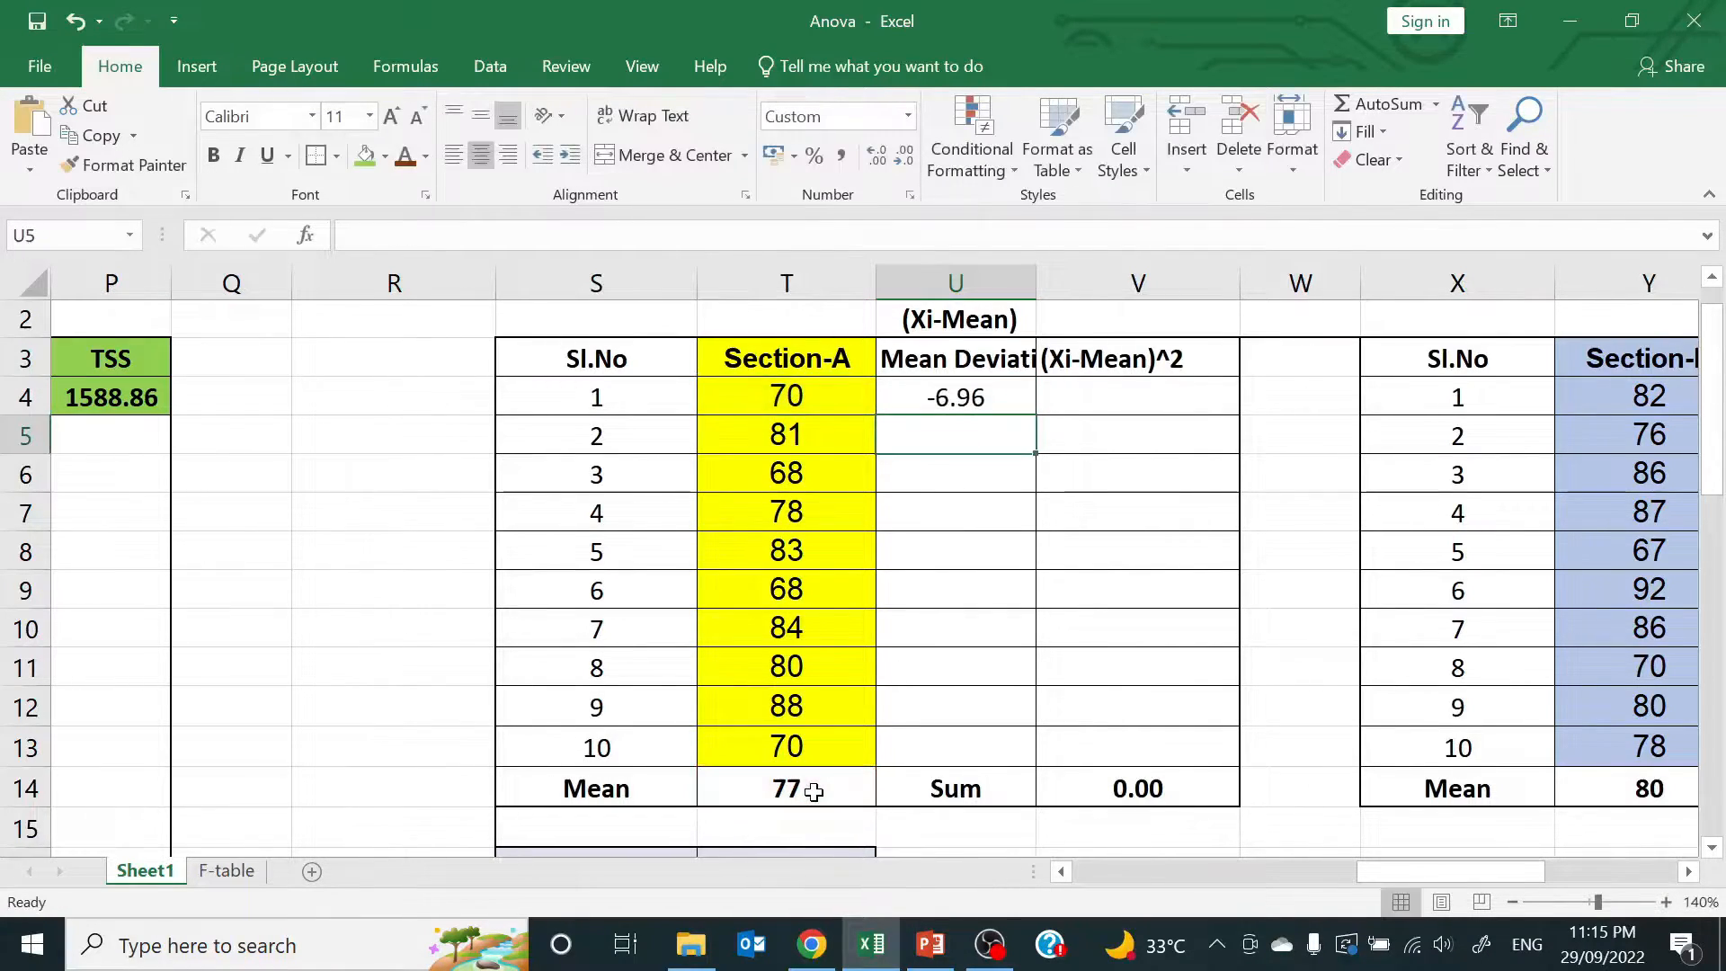
# Make the section mean reference in U4 absolute so the formula reads =T4-$T$14
pyautogui.click(984, 393)
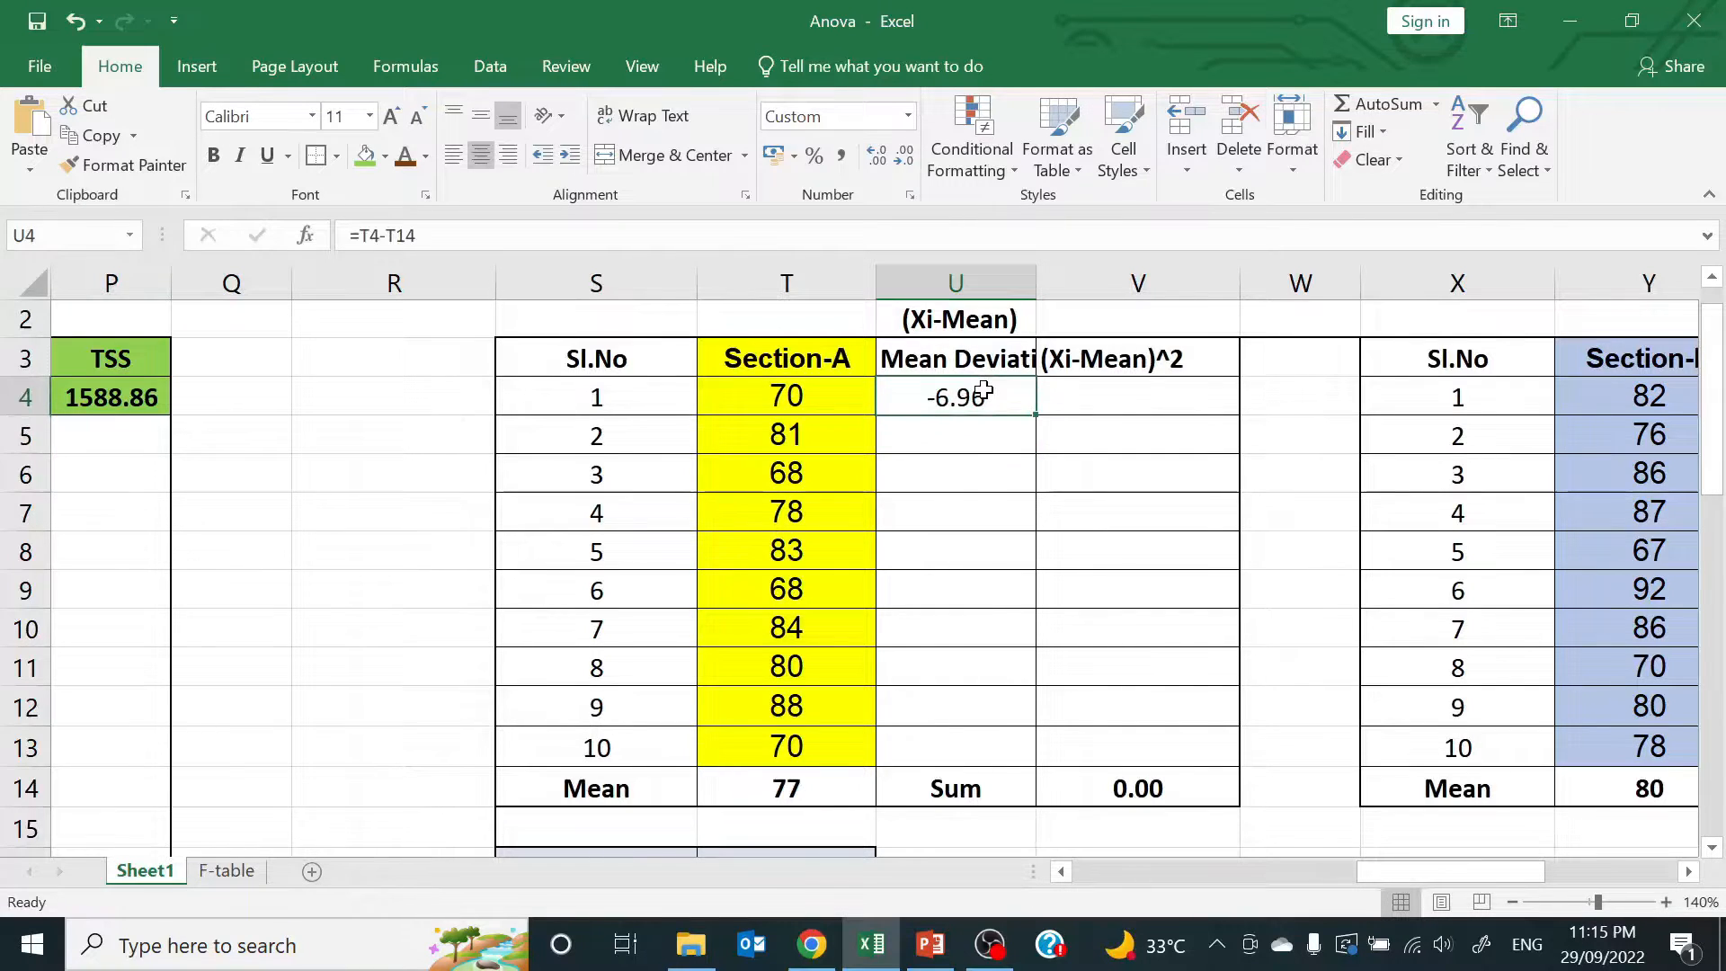
pyautogui.click(388, 235)
pyautogui.write('$')
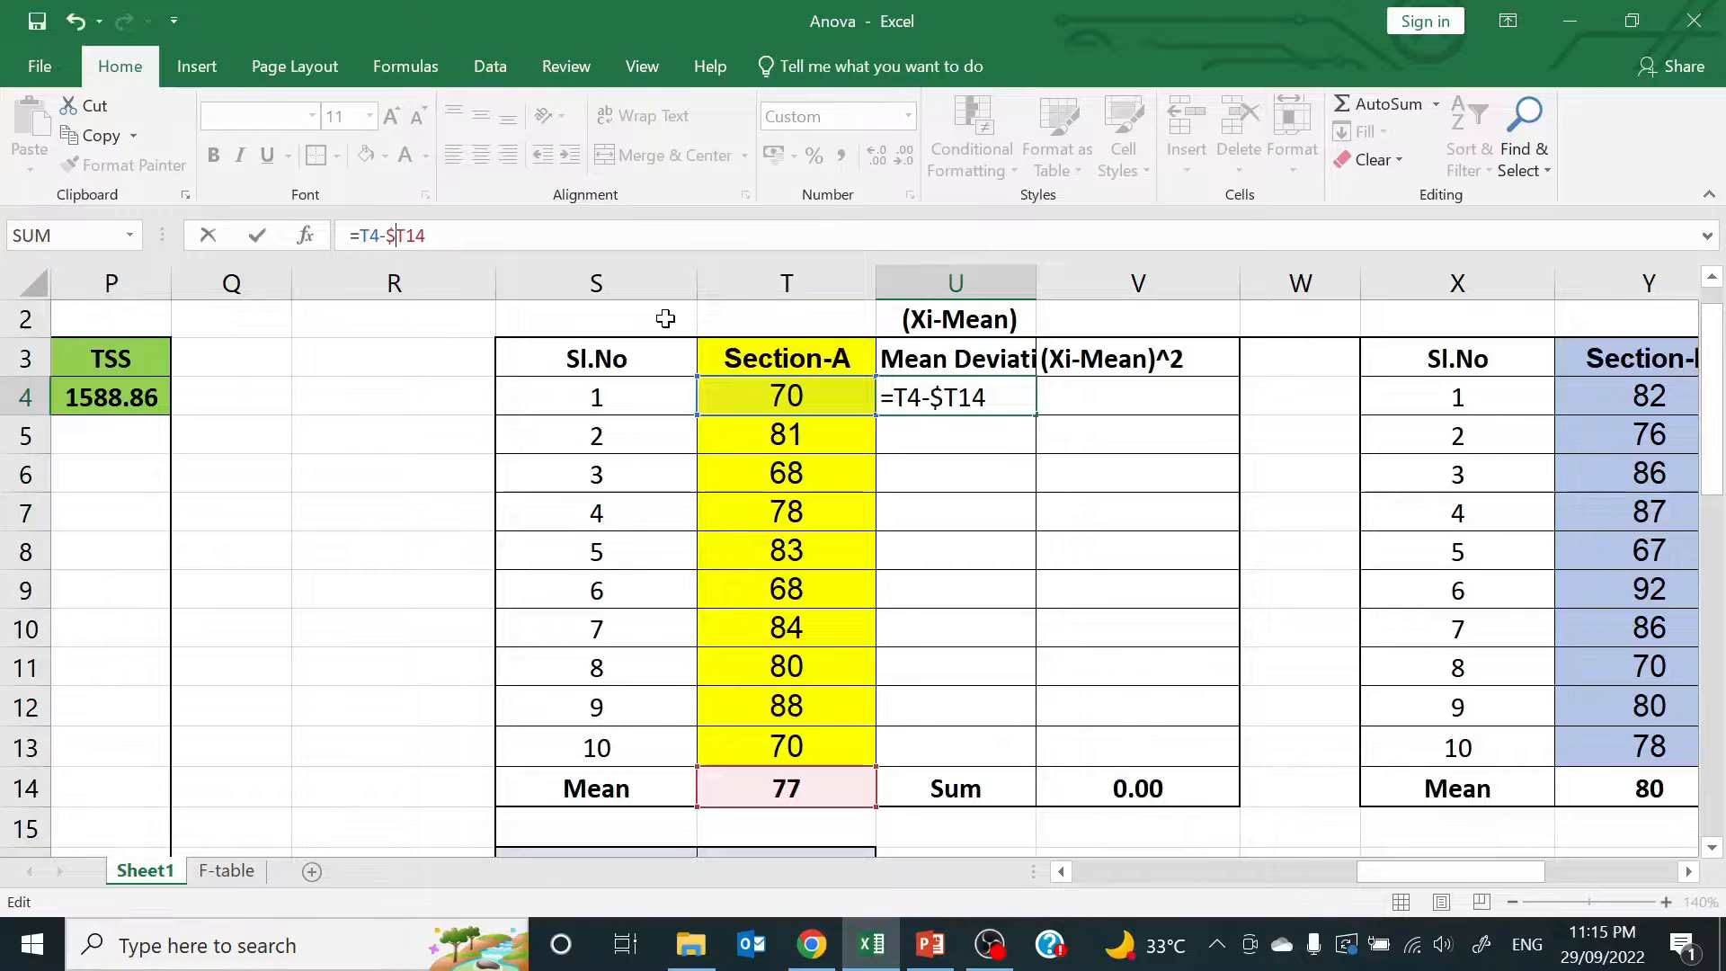
pyautogui.click(408, 233)
pyautogui.write('$')
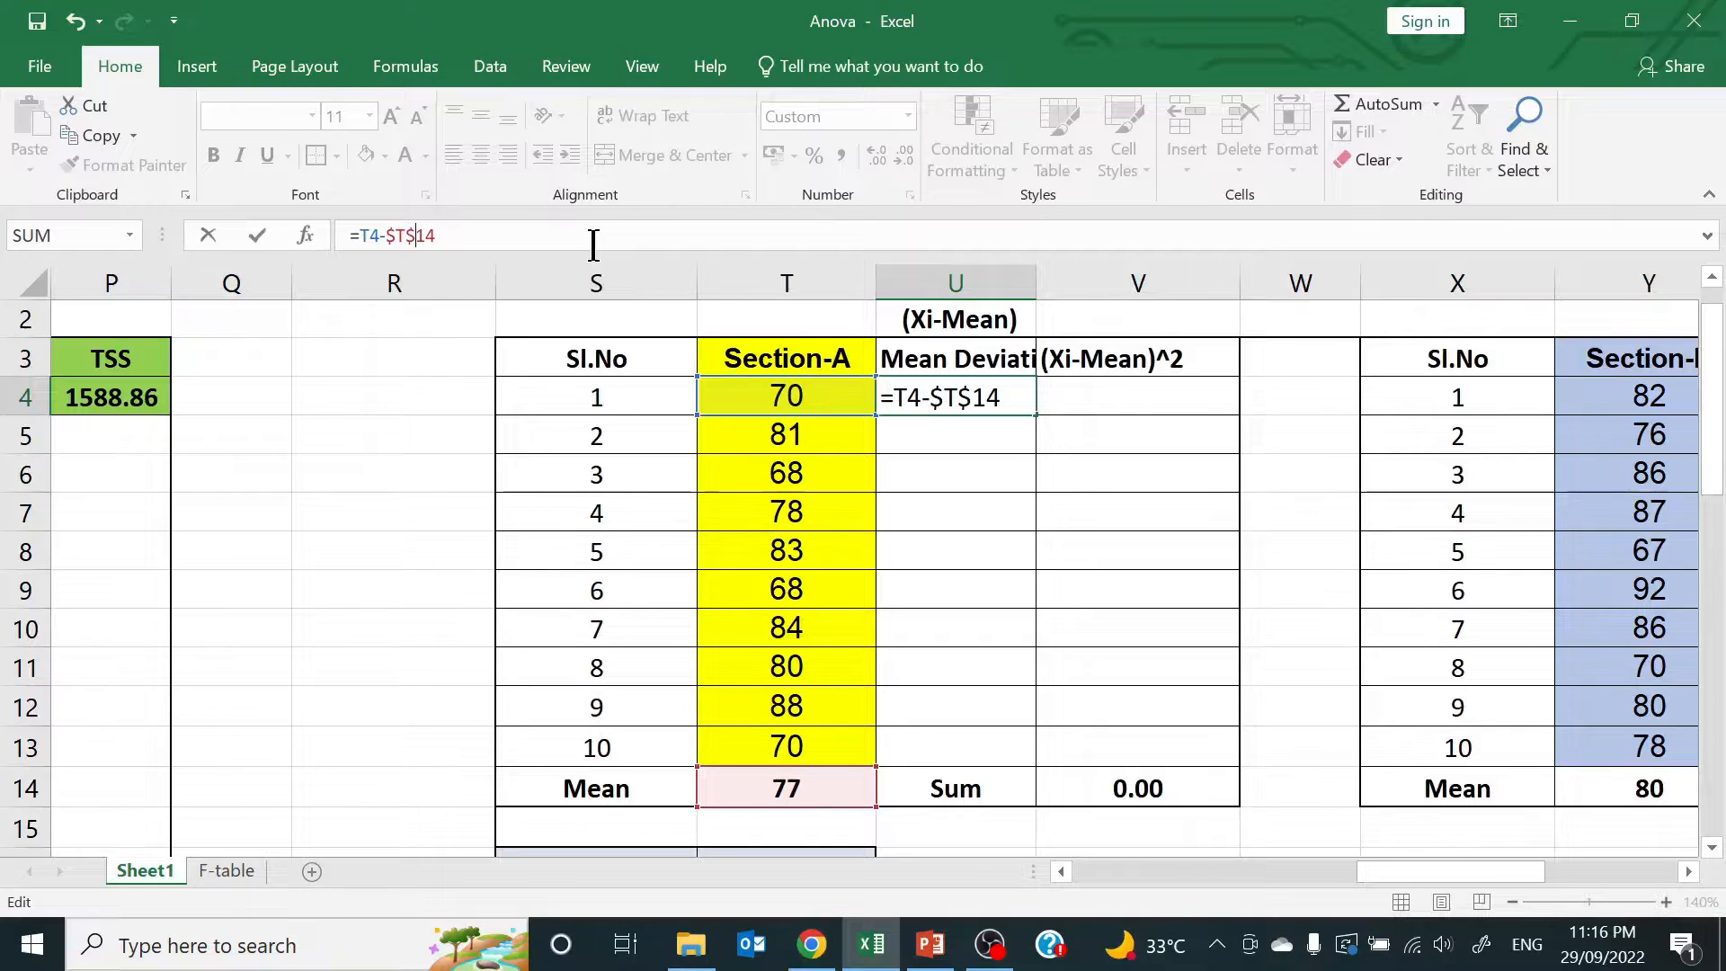
pyautogui.press('Return')
# Fill the Section-A mean deviation formula from U4 down through U13 and check the copied formulas in U12 and U7
pyautogui.click(985, 394)
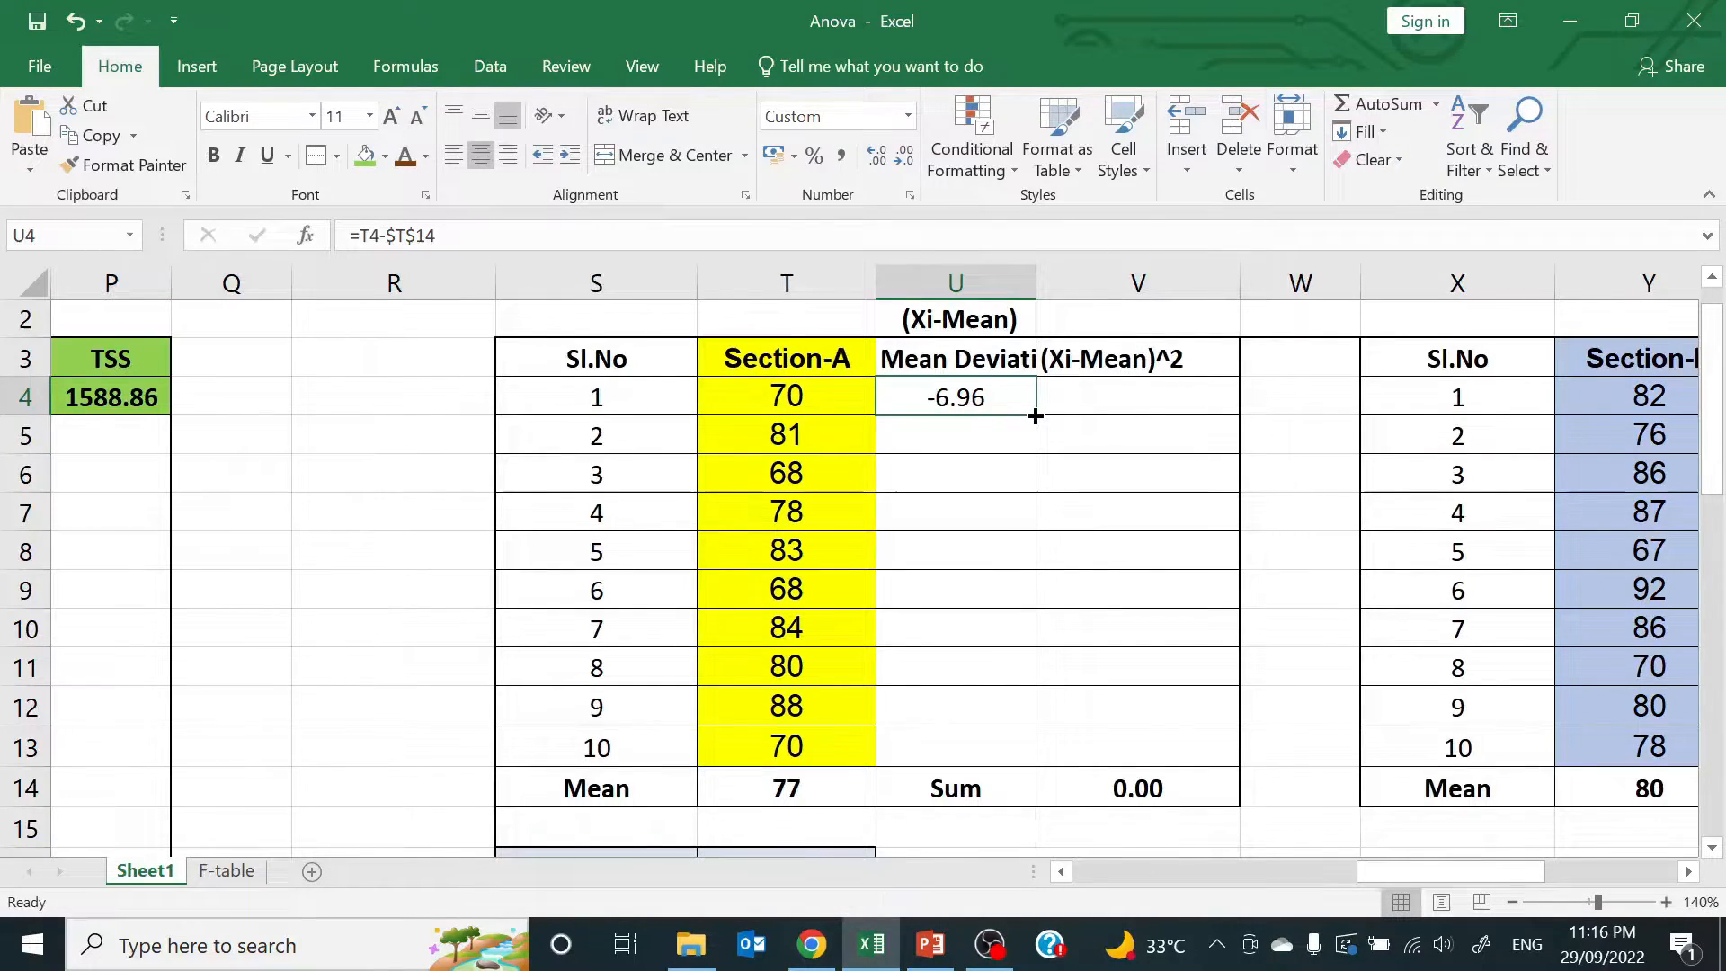
pyautogui.moveTo(1035, 415); pyautogui.dragTo(1024, 760)
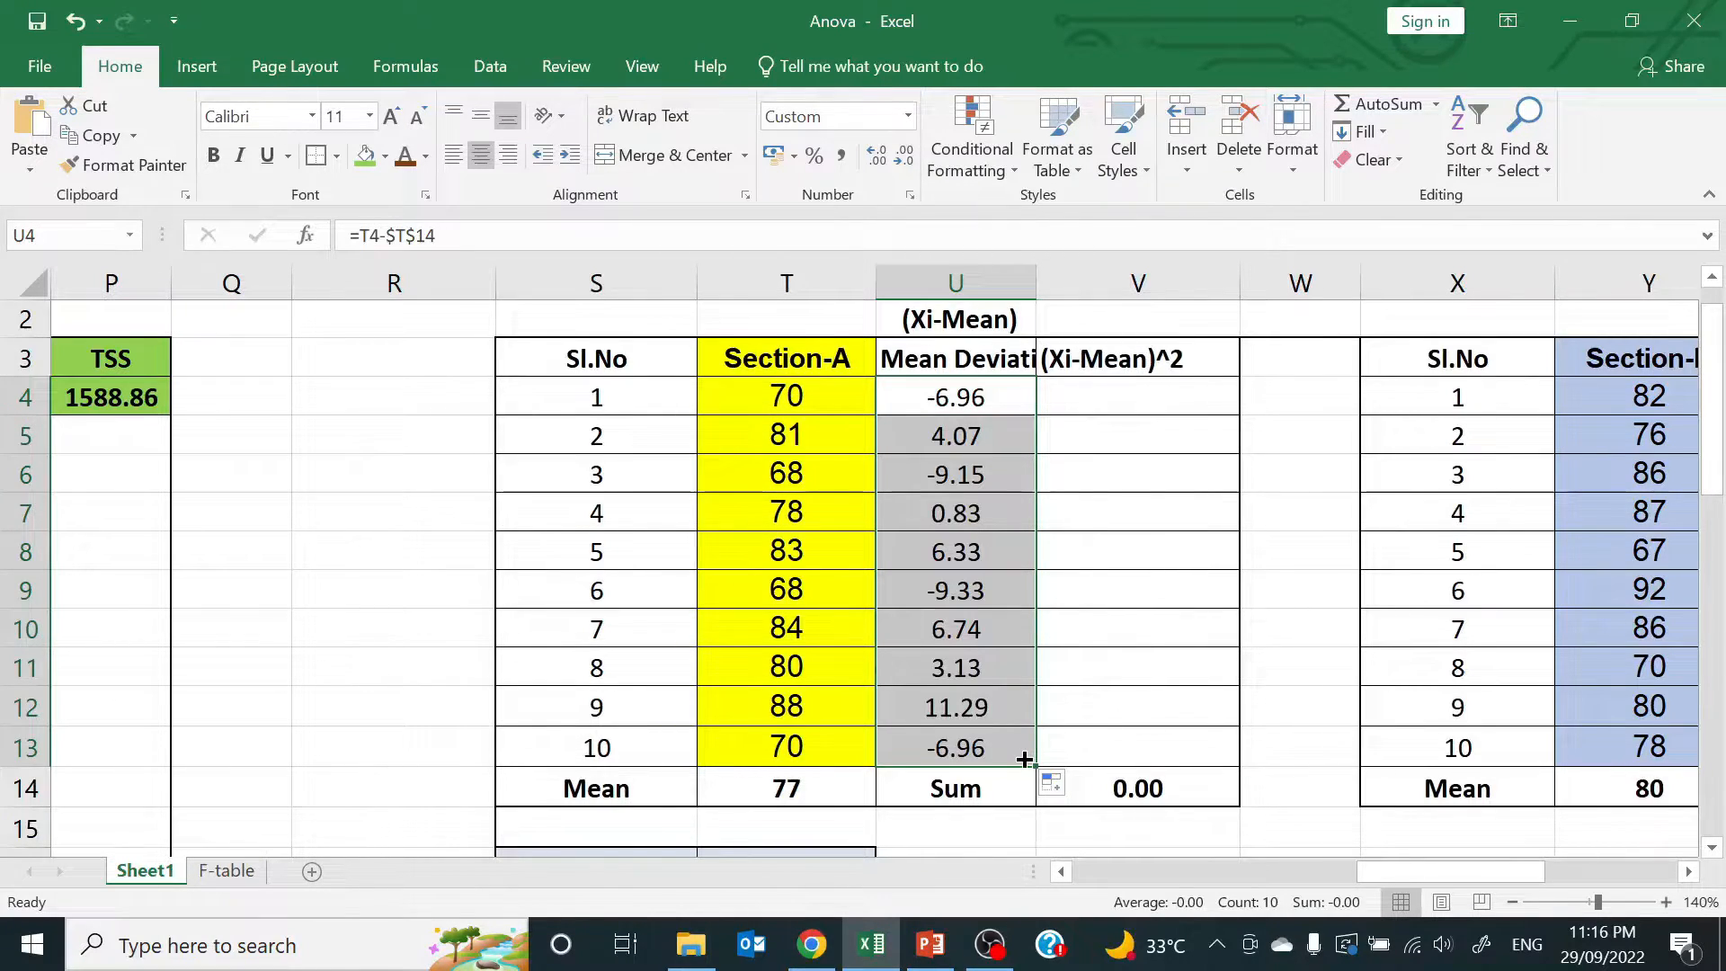
pyautogui.click(979, 707)
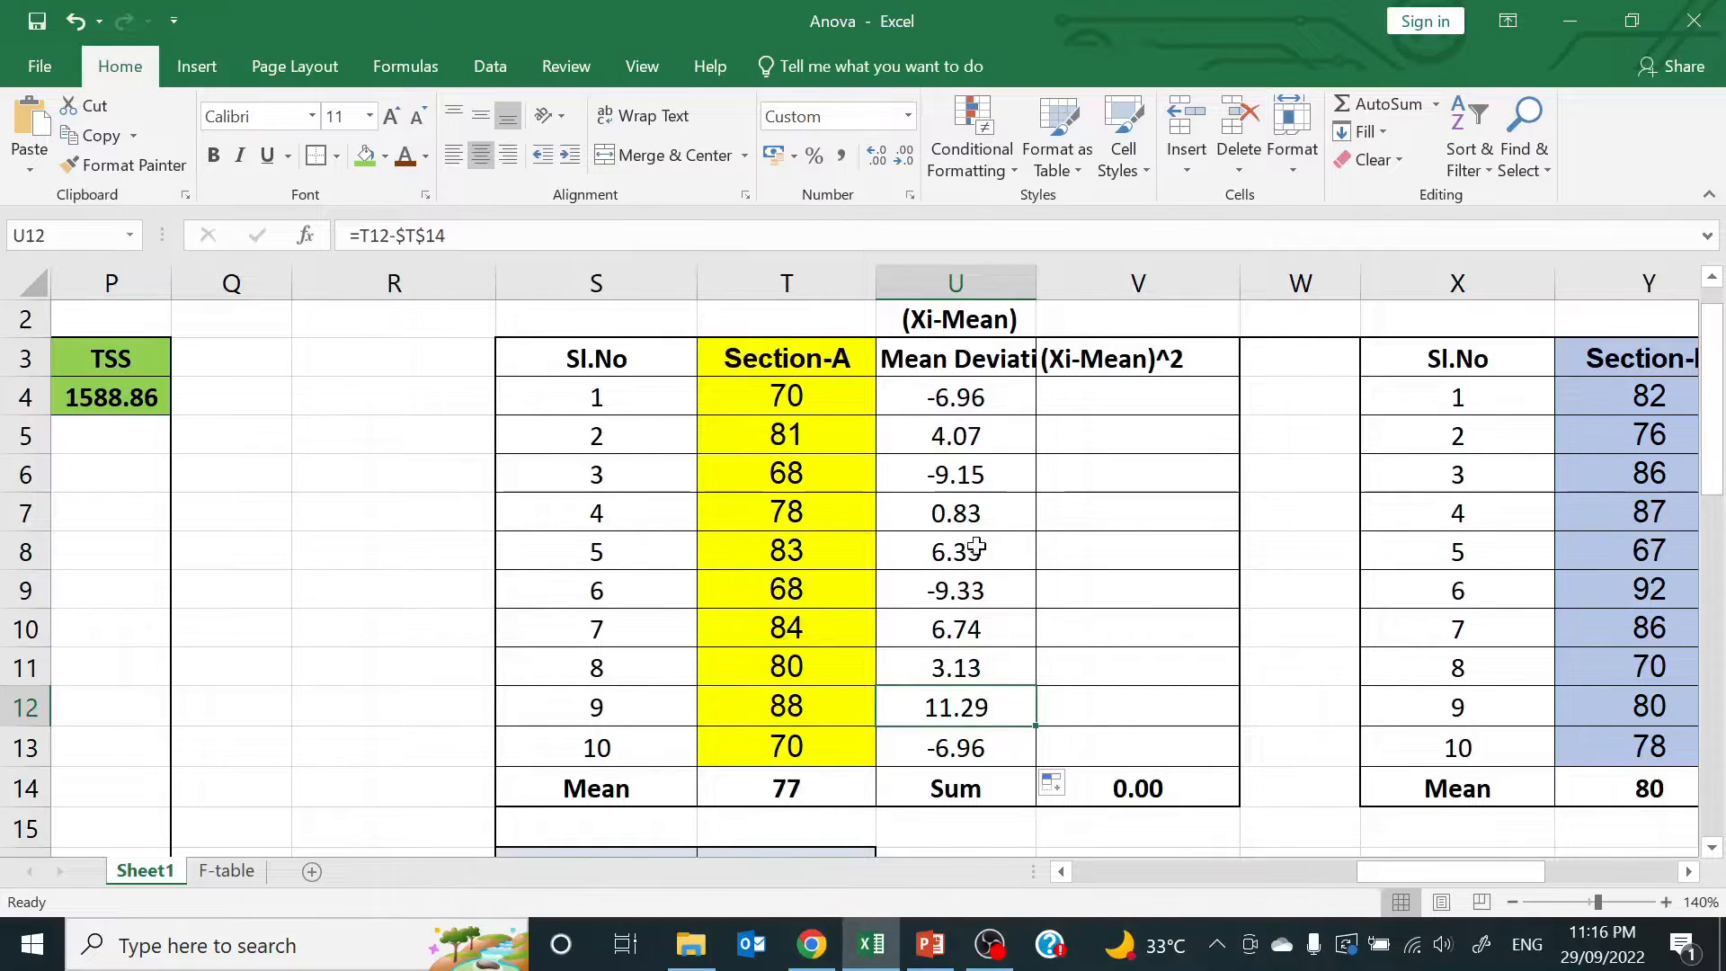
pyautogui.click(984, 518)
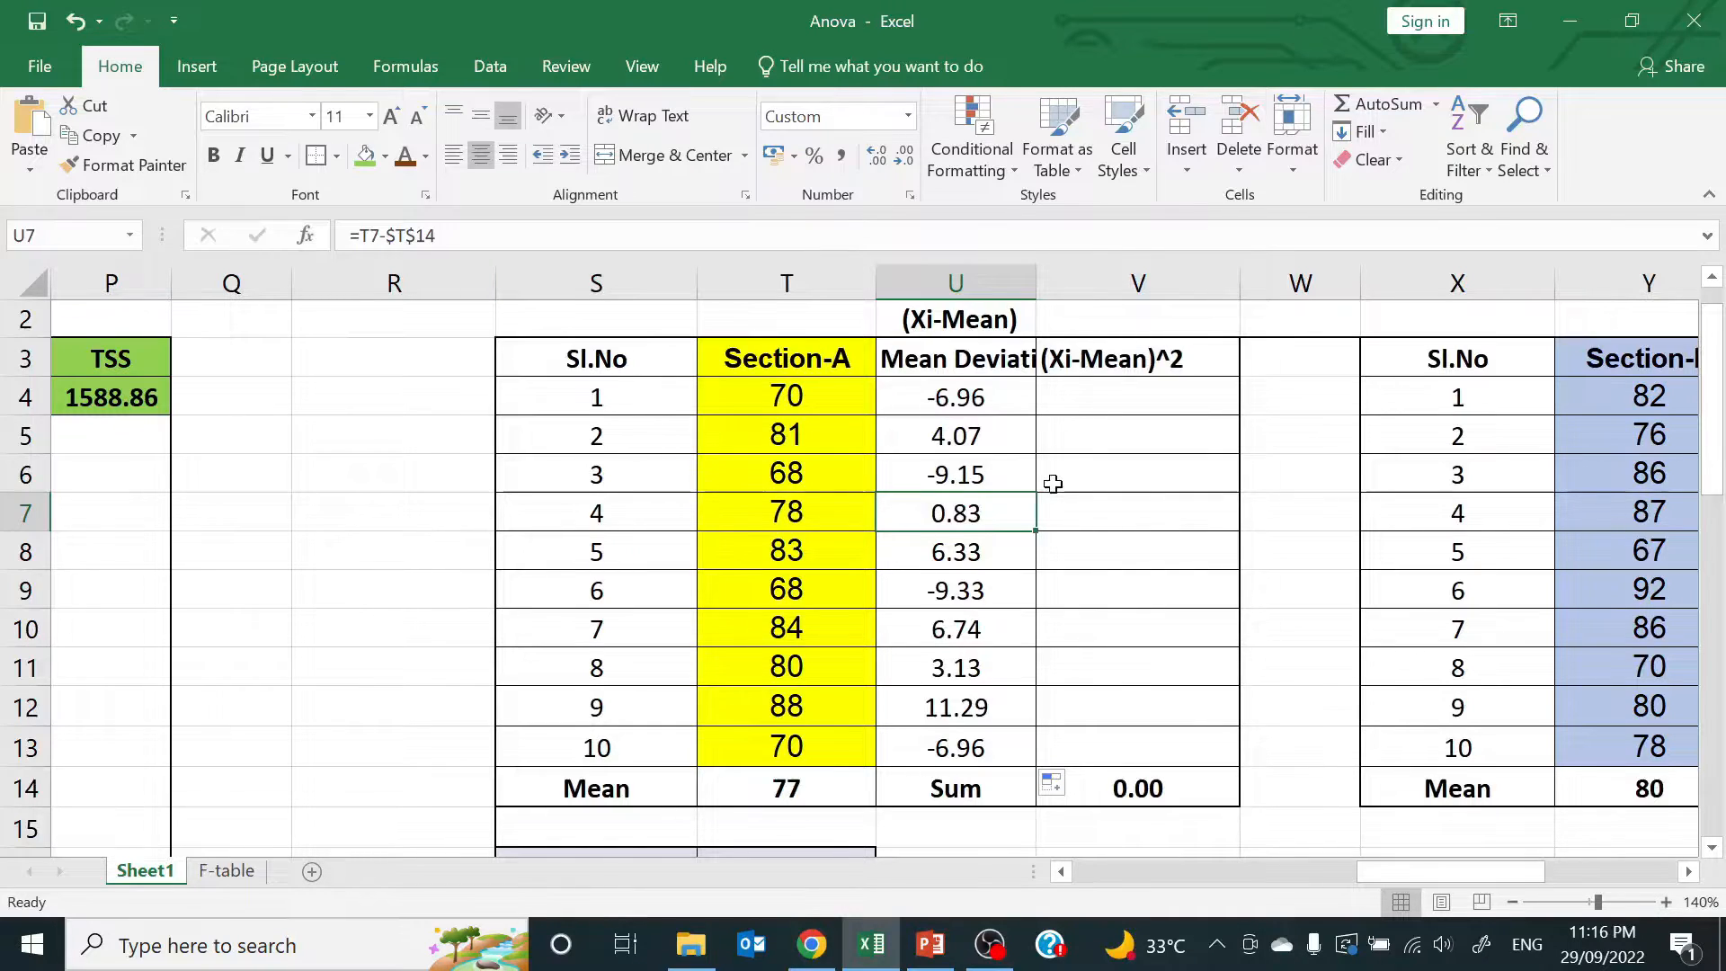
# Square Section-A's first mean deviation in V4 with the formula =U4*U4 and fill it down through V13
pyautogui.click(1132, 402)
pyautogui.write('=')
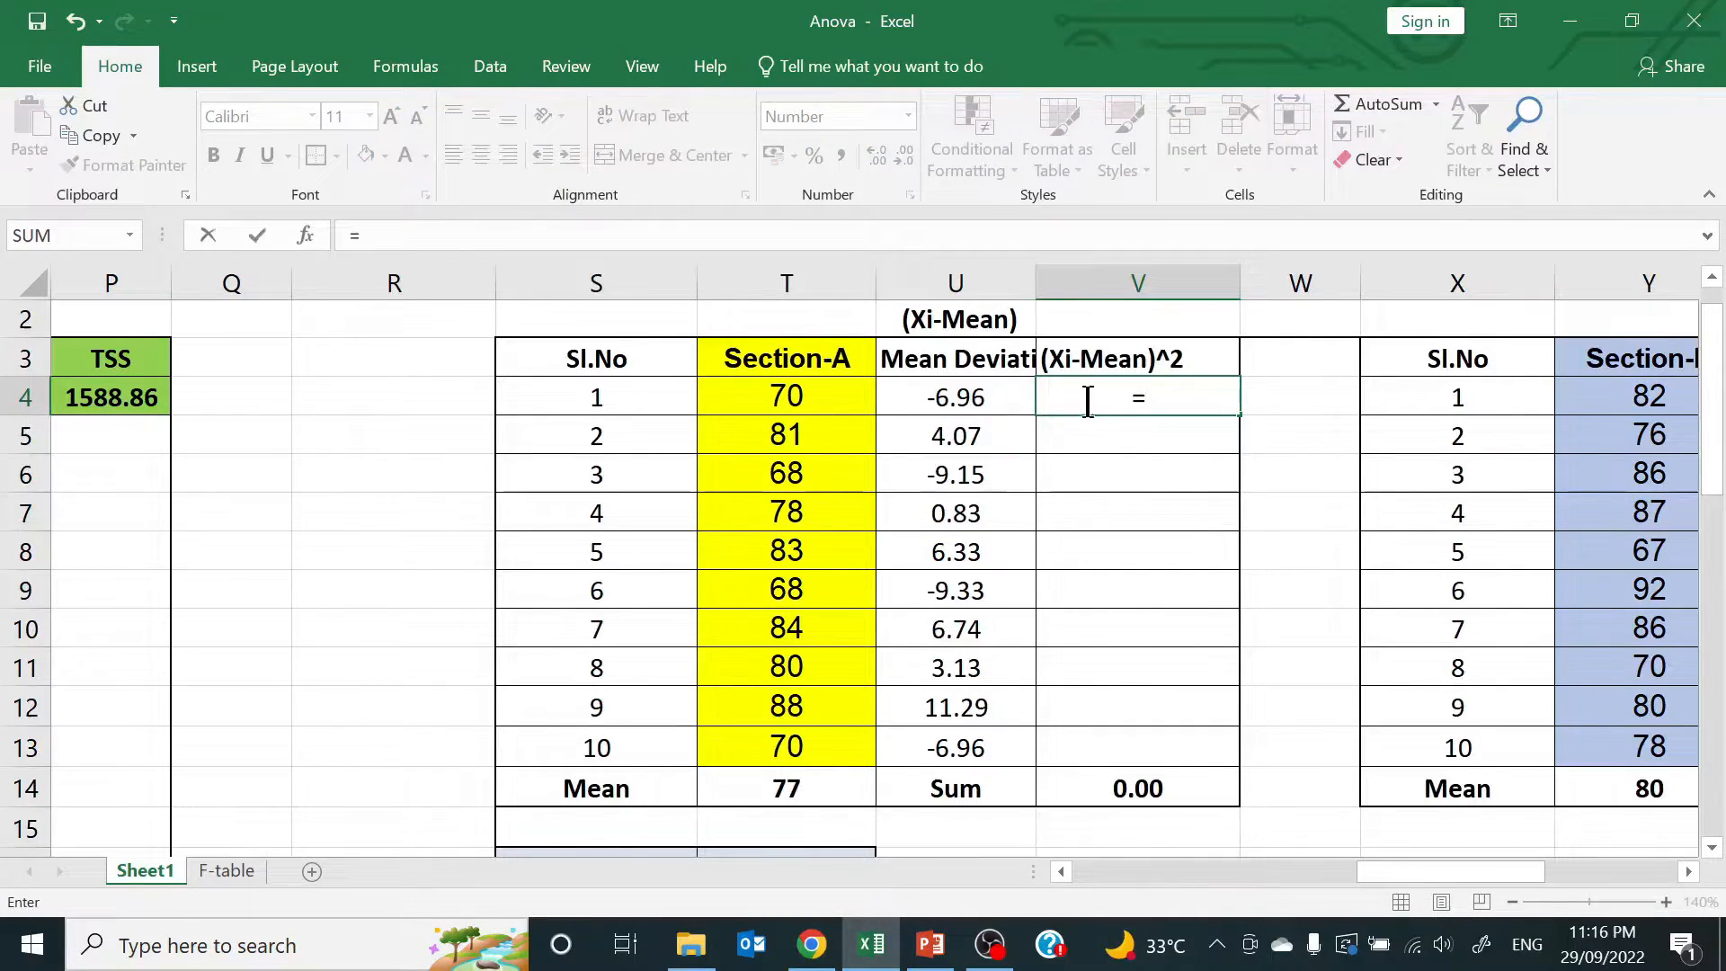
pyautogui.click(964, 411)
pyautogui.write('*')
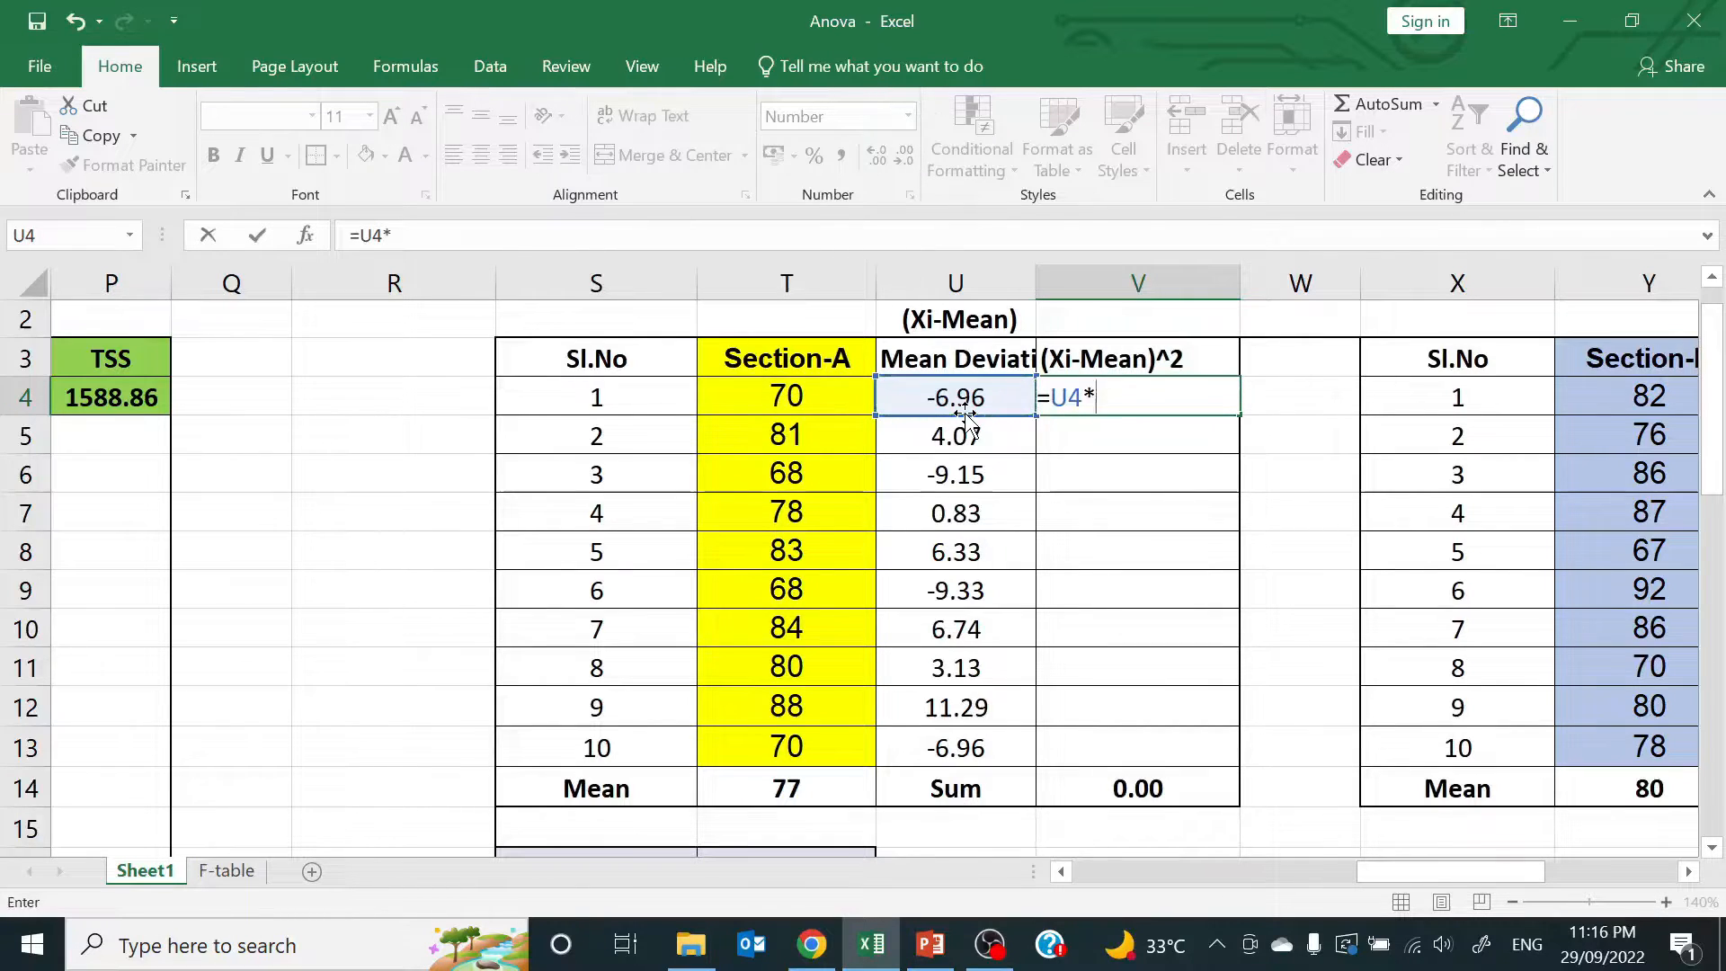
pyautogui.click(987, 396)
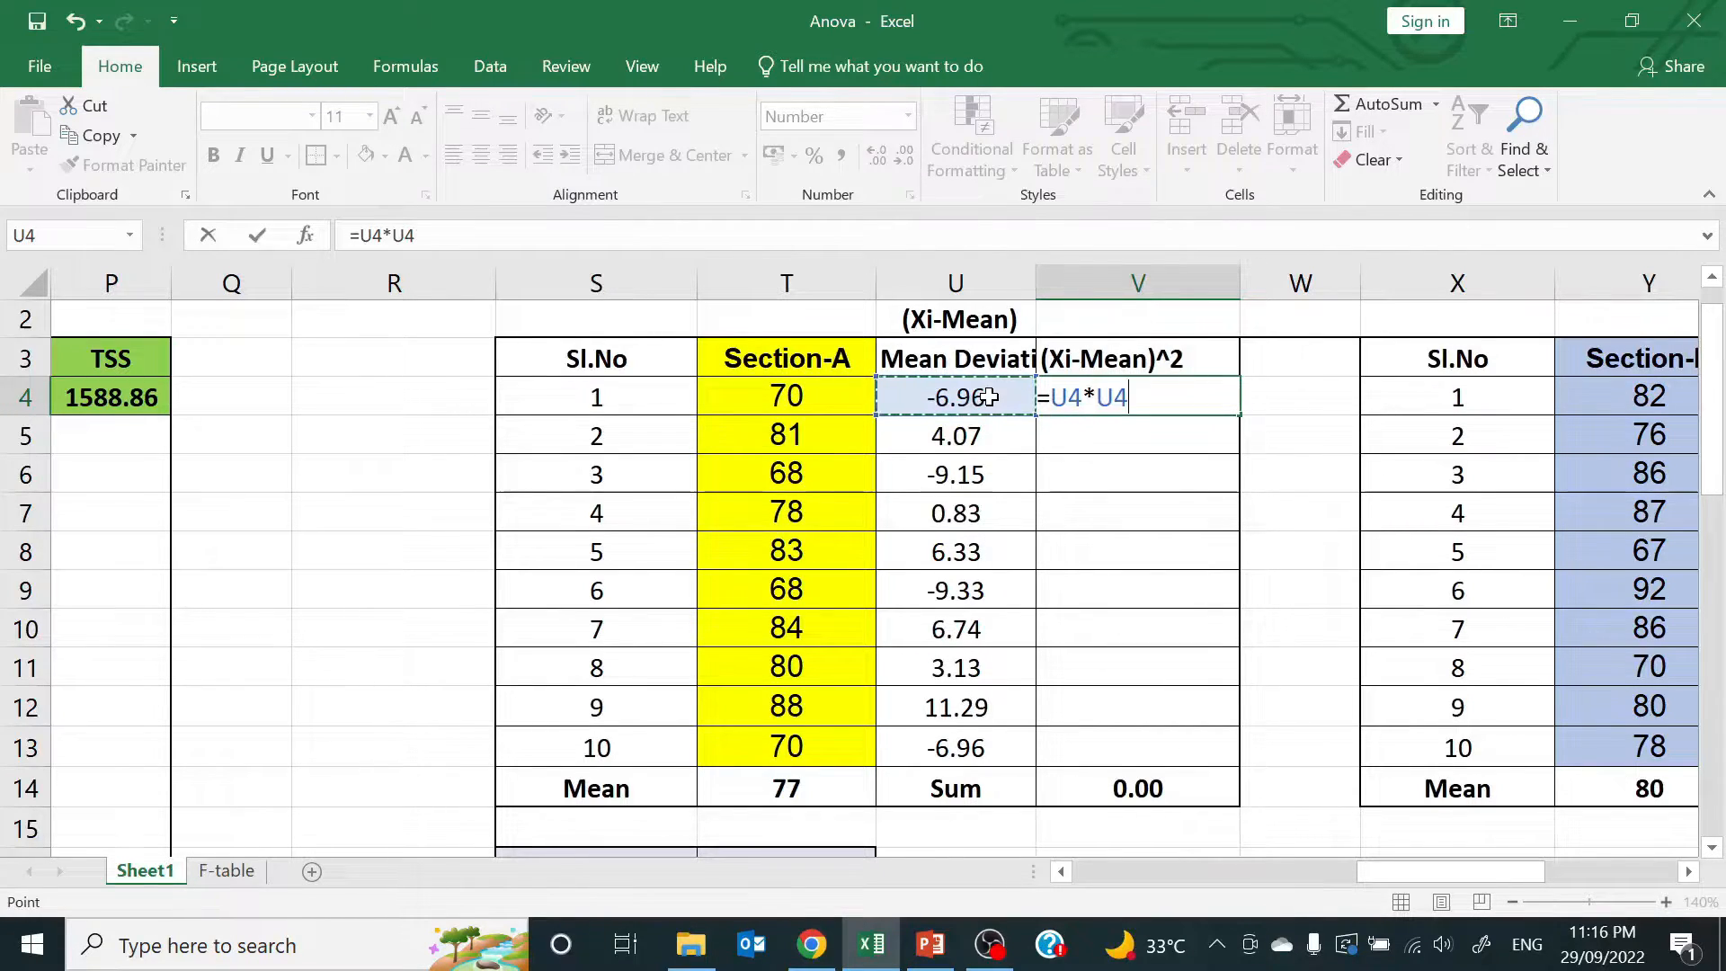
pyautogui.press('Return')
pyautogui.click(1190, 400)
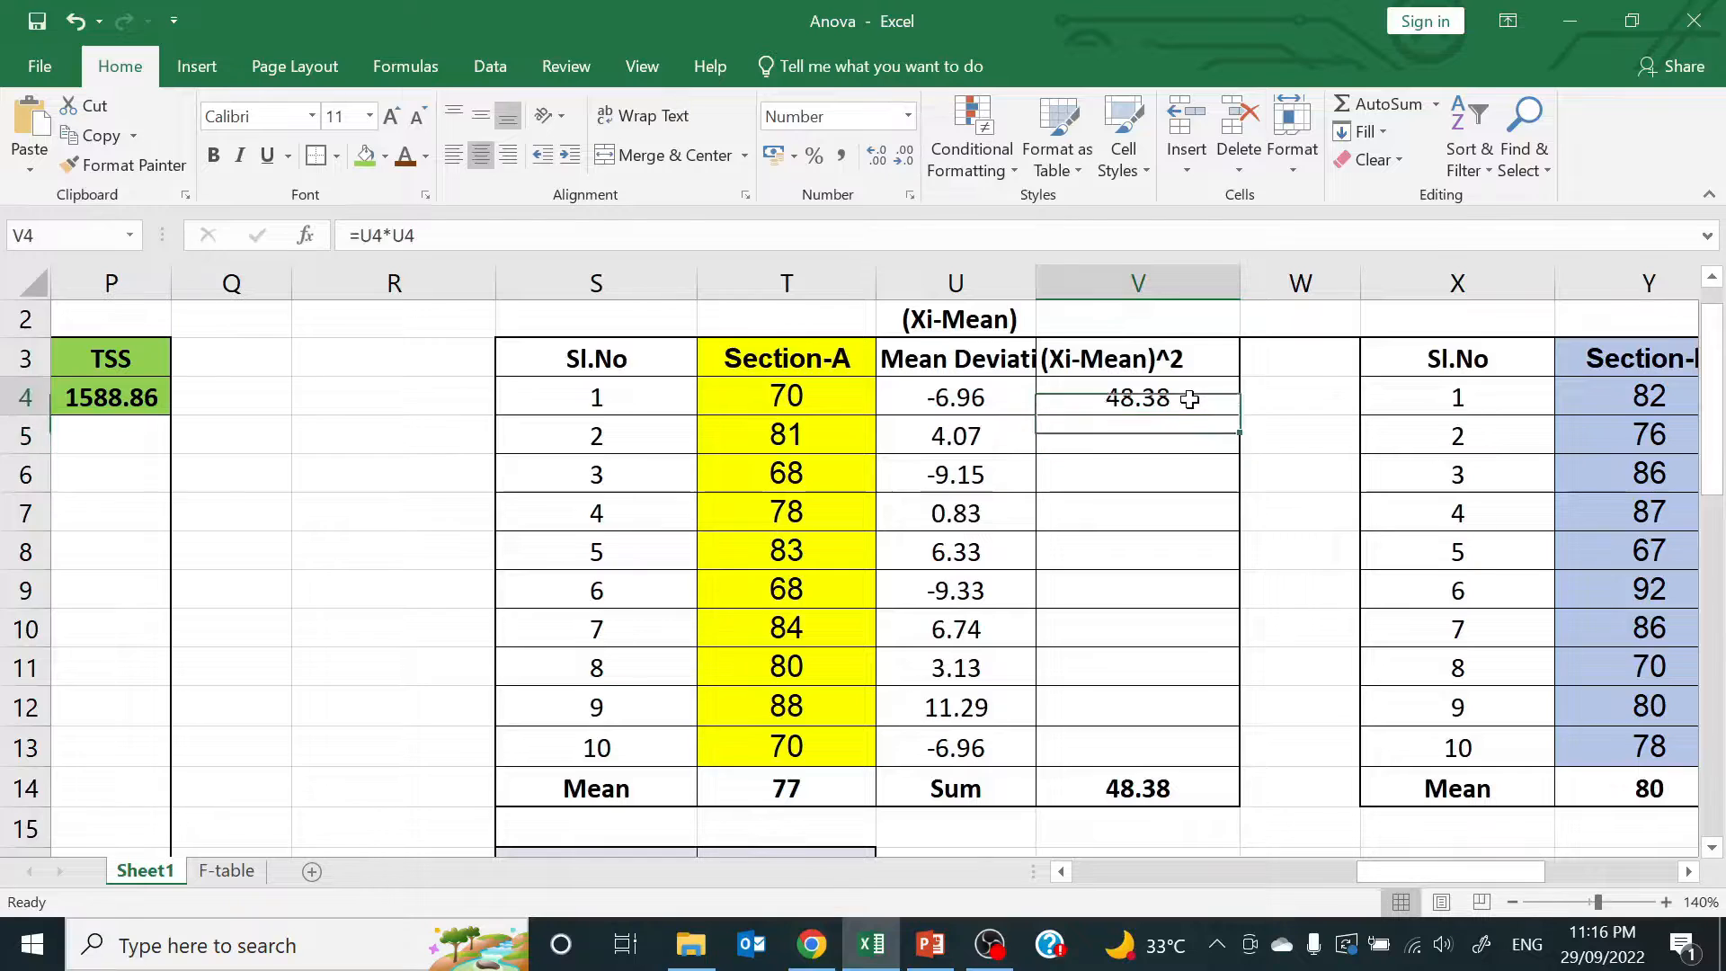
pyautogui.moveTo(1240, 418); pyautogui.dragTo(1198, 758)
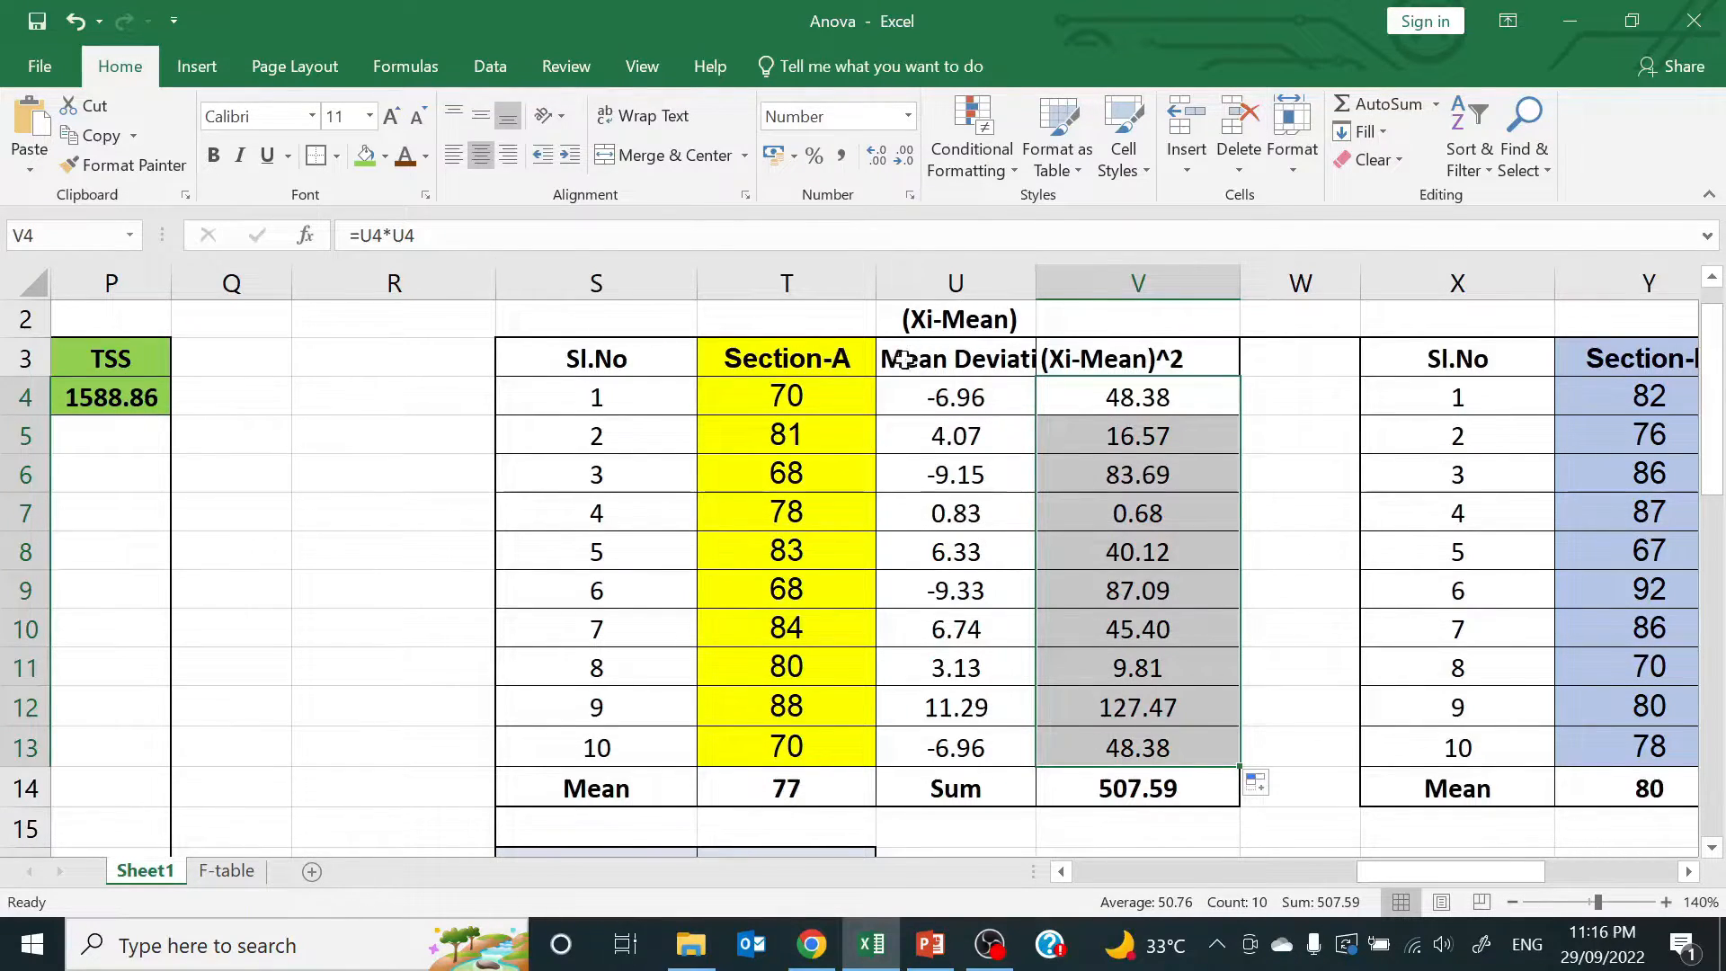
# Examine Section-B's formulas for the mean in Y14, deviation in Z4, squared deviation in AA4 and sum in AA14
pyautogui.moveTo(1402, 871); pyautogui.dragTo(1517, 875)
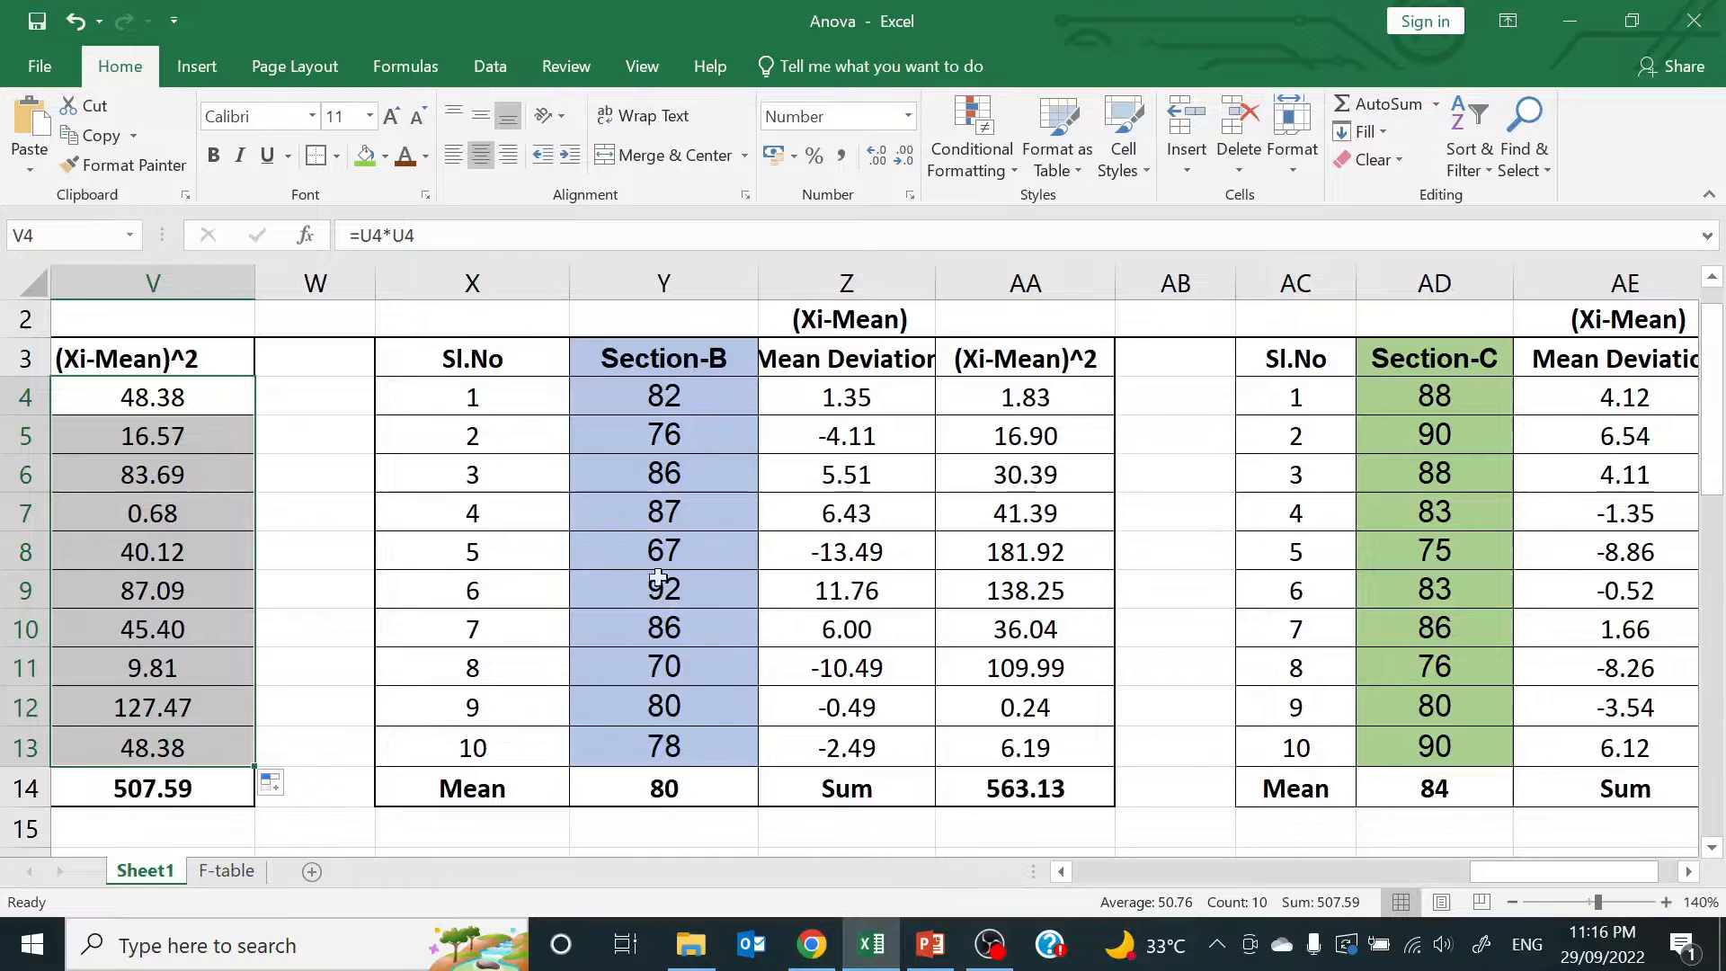
pyautogui.click(666, 791)
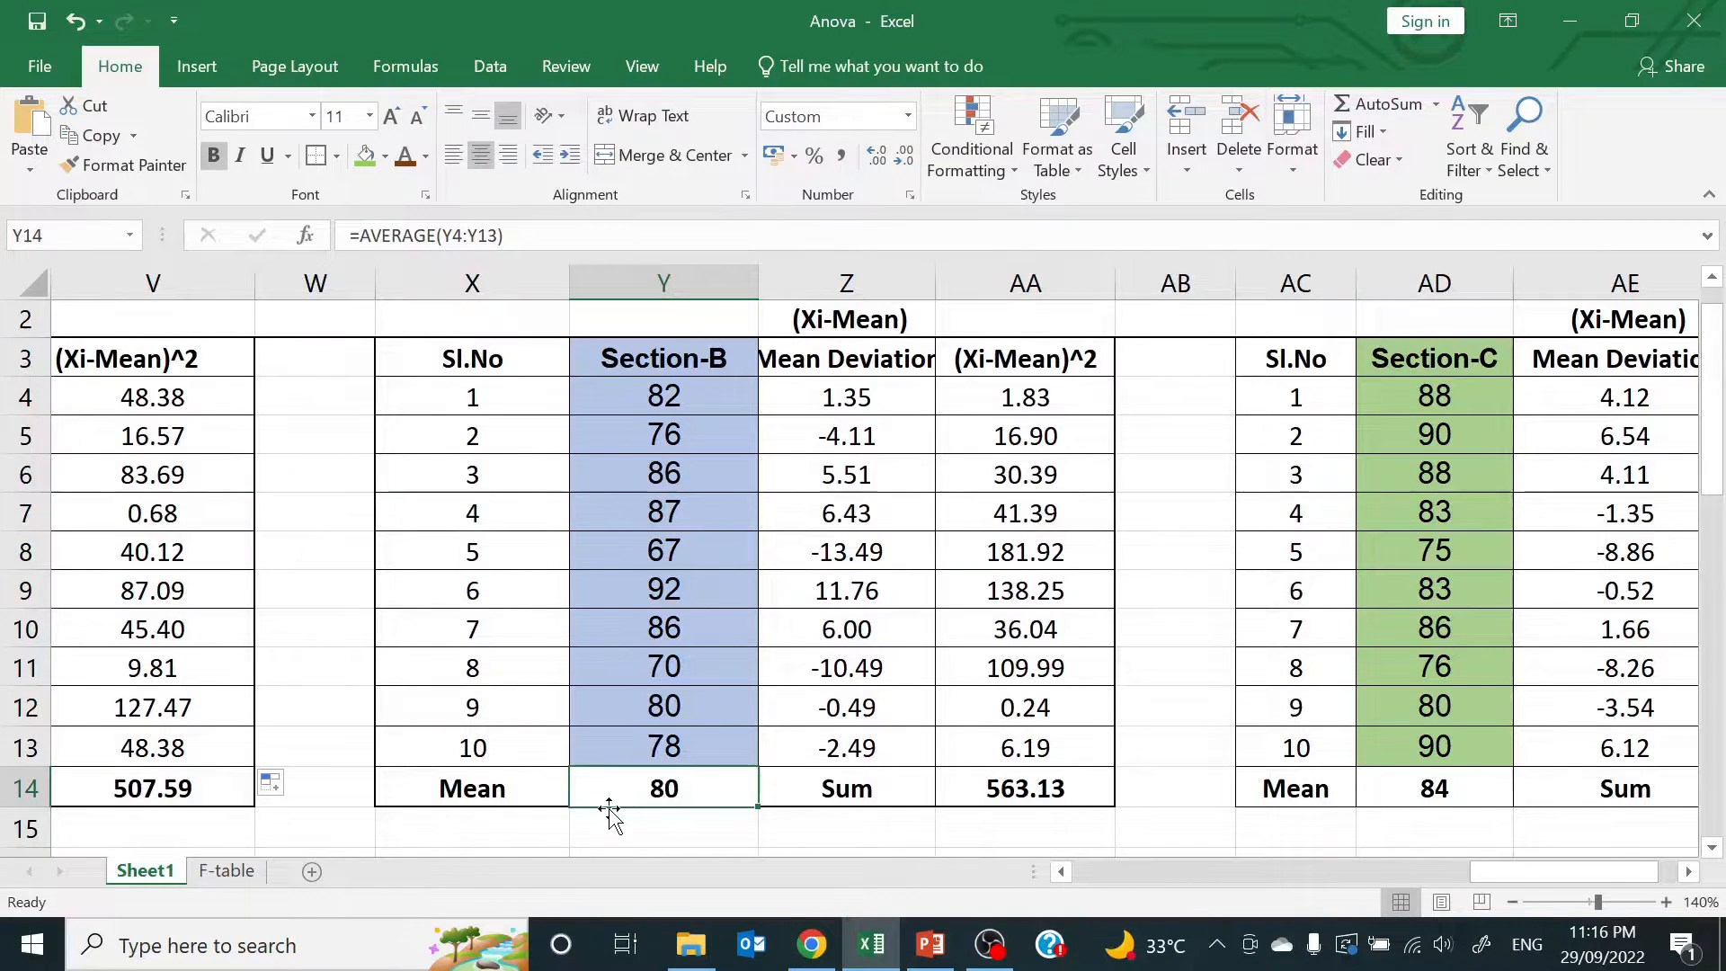
pyautogui.click(870, 391)
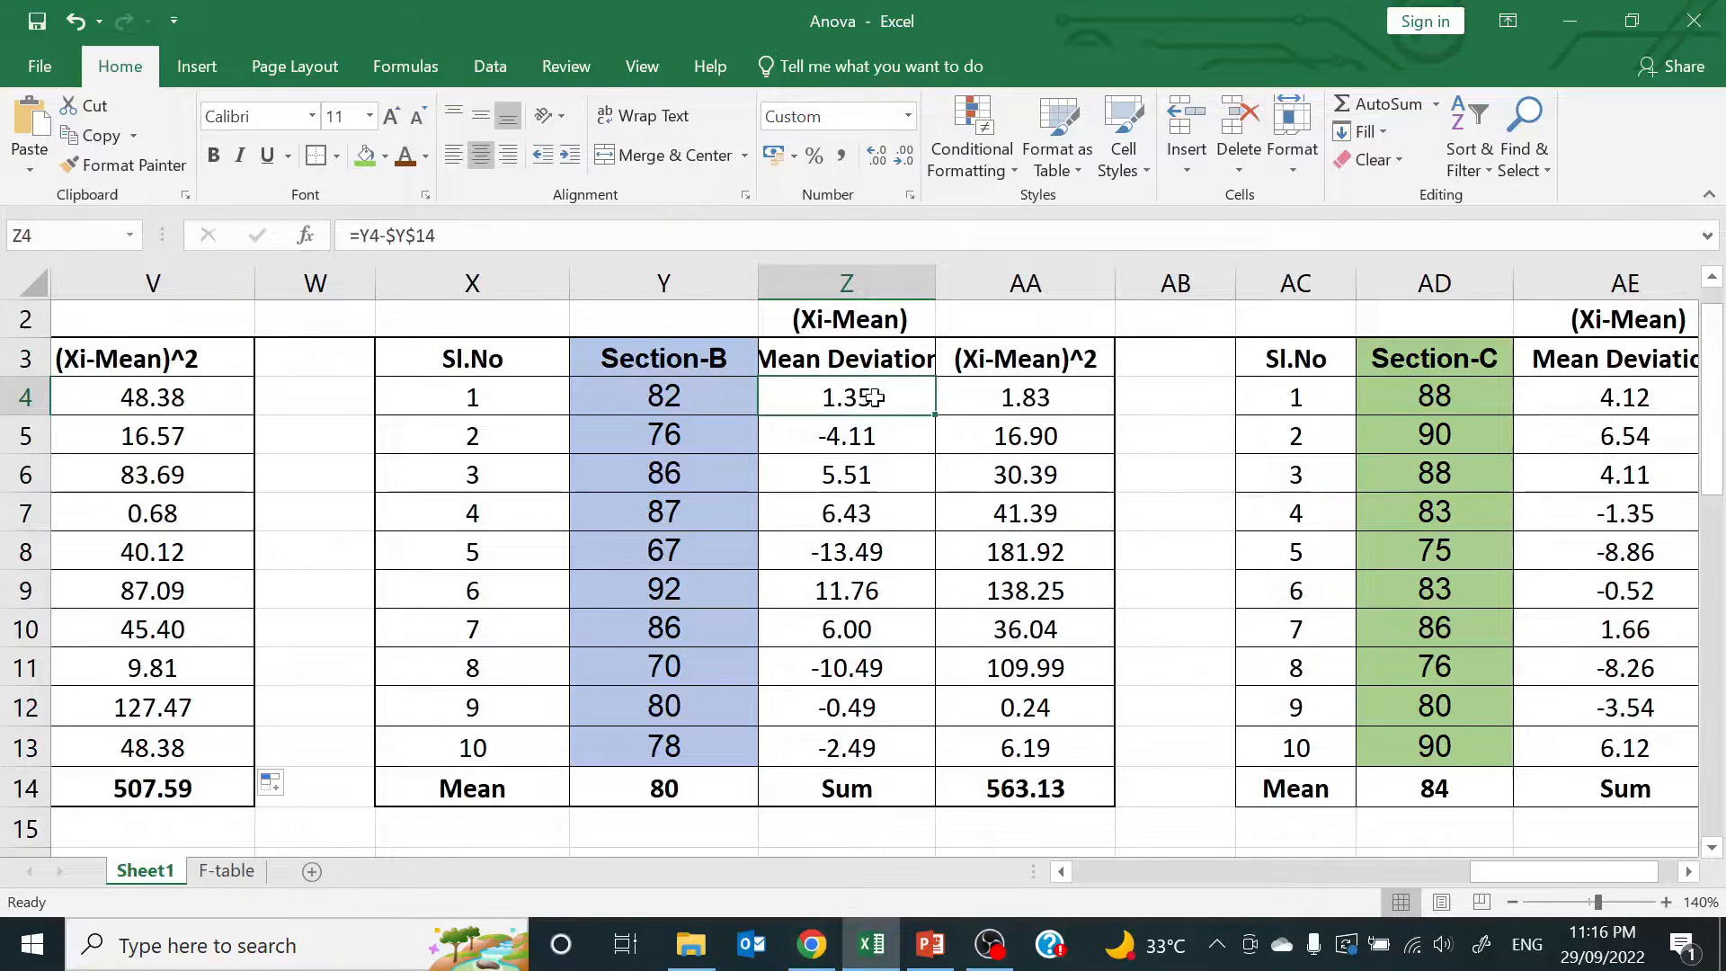
pyautogui.click(1022, 406)
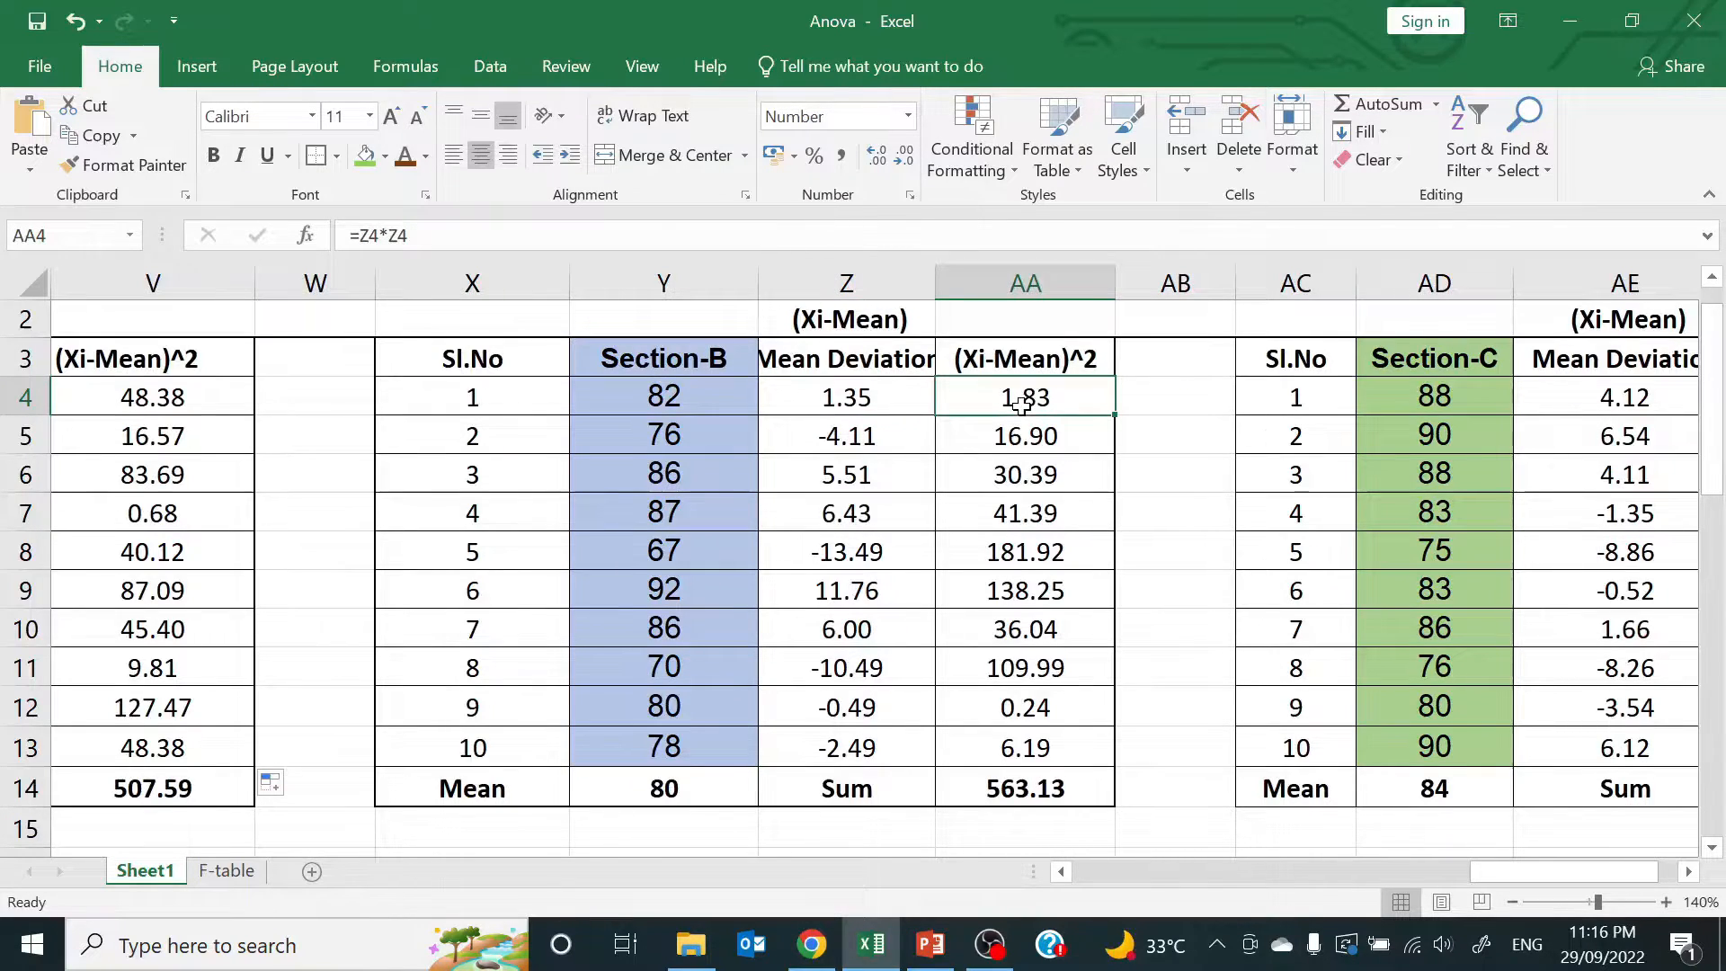
pyautogui.click(1023, 791)
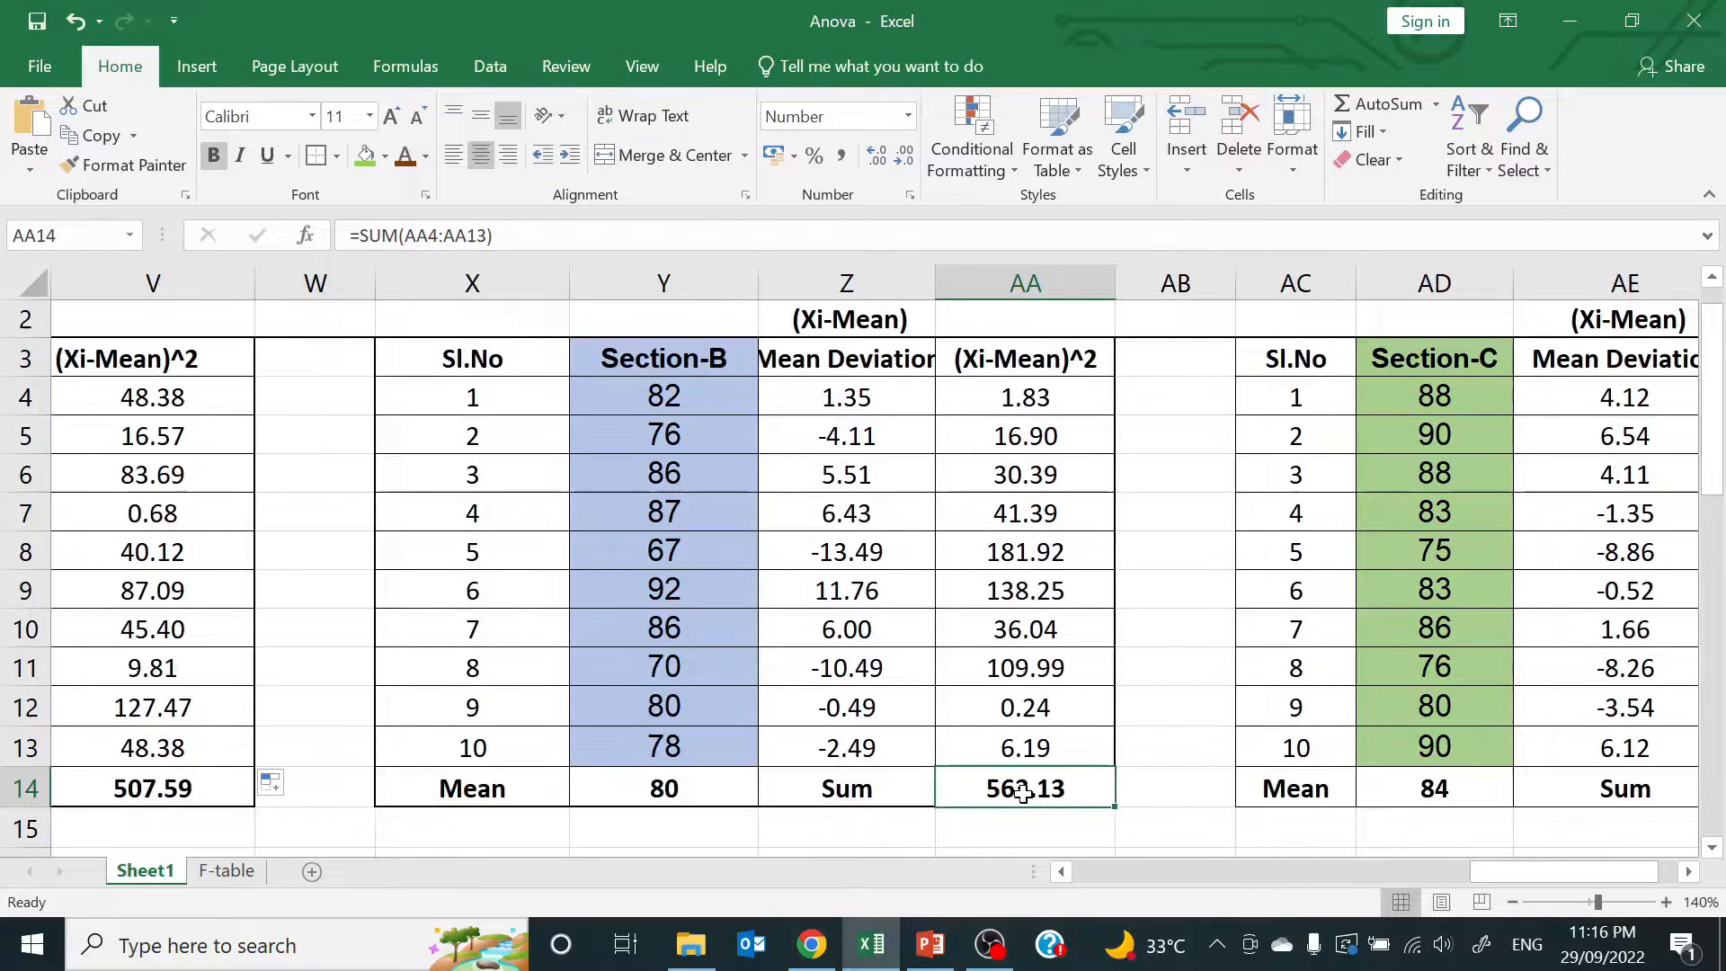
# Examine the formula for Section-C's sum of squared deviations in AF14
pyautogui.moveTo(1714, 458)
pyautogui.mouseDown()
pyautogui.moveTo(1718, 416)
pyautogui.moveTo(1719, 433)
pyautogui.mouseUp()
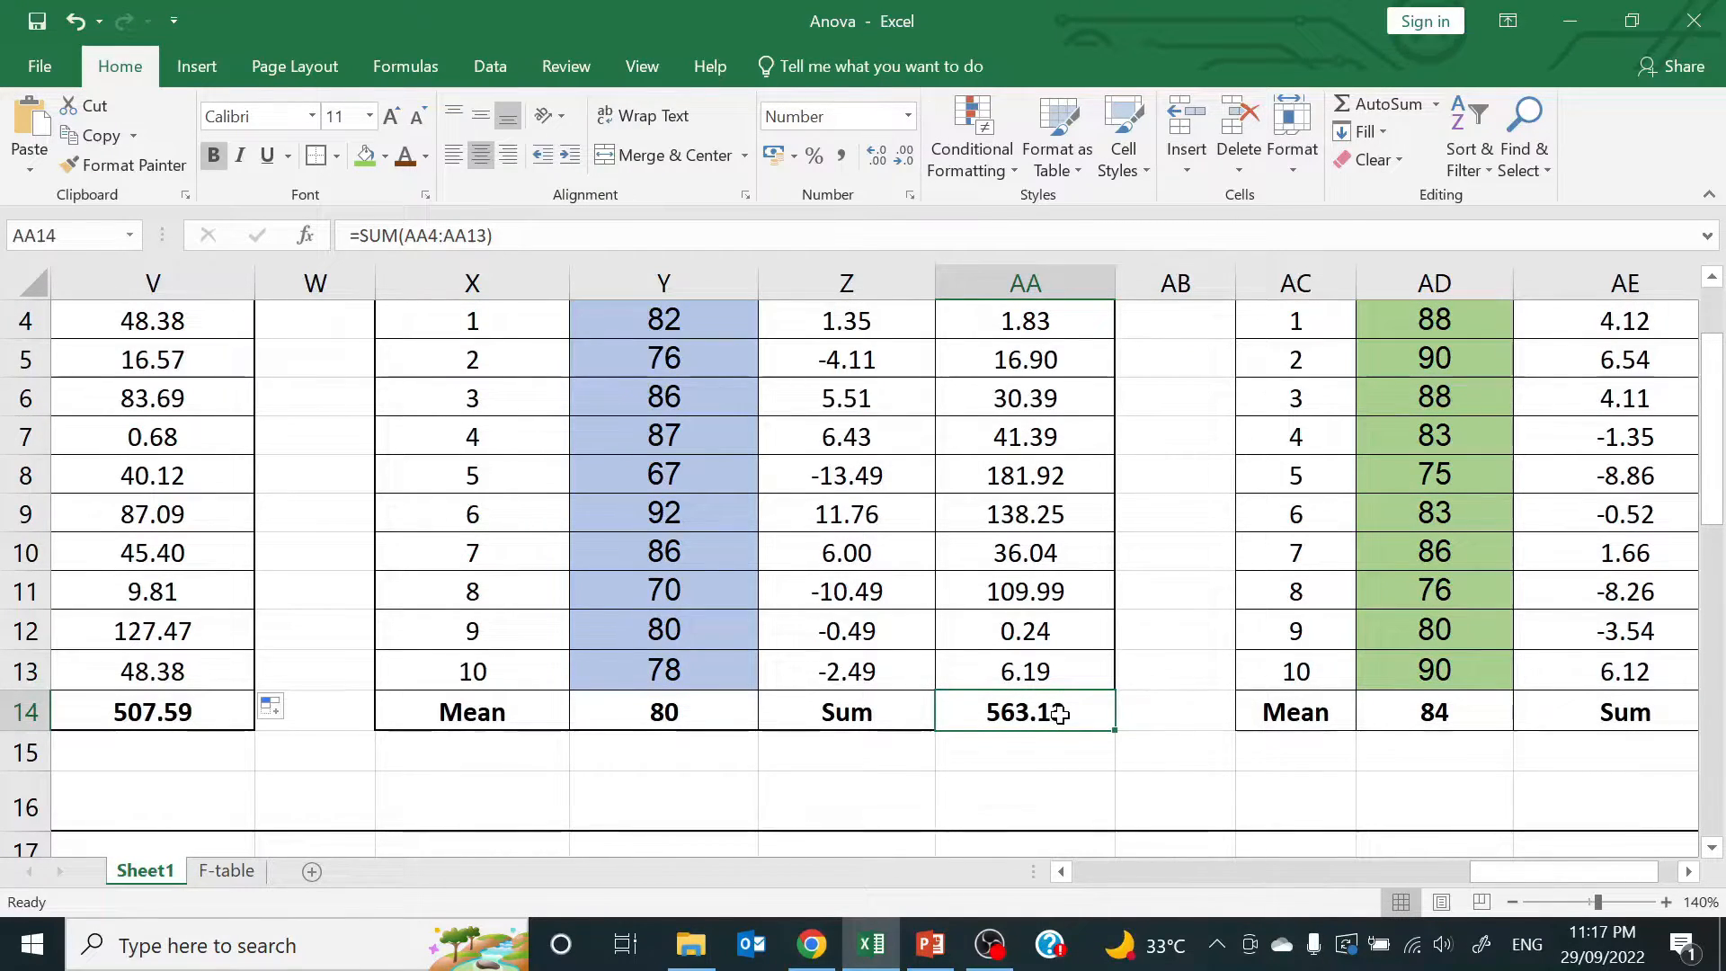
pyautogui.press('Right')
pyautogui.press('Right')
pyautogui.press('Right')
pyautogui.press('Right')
pyautogui.press('Right')
pyautogui.press('Right')
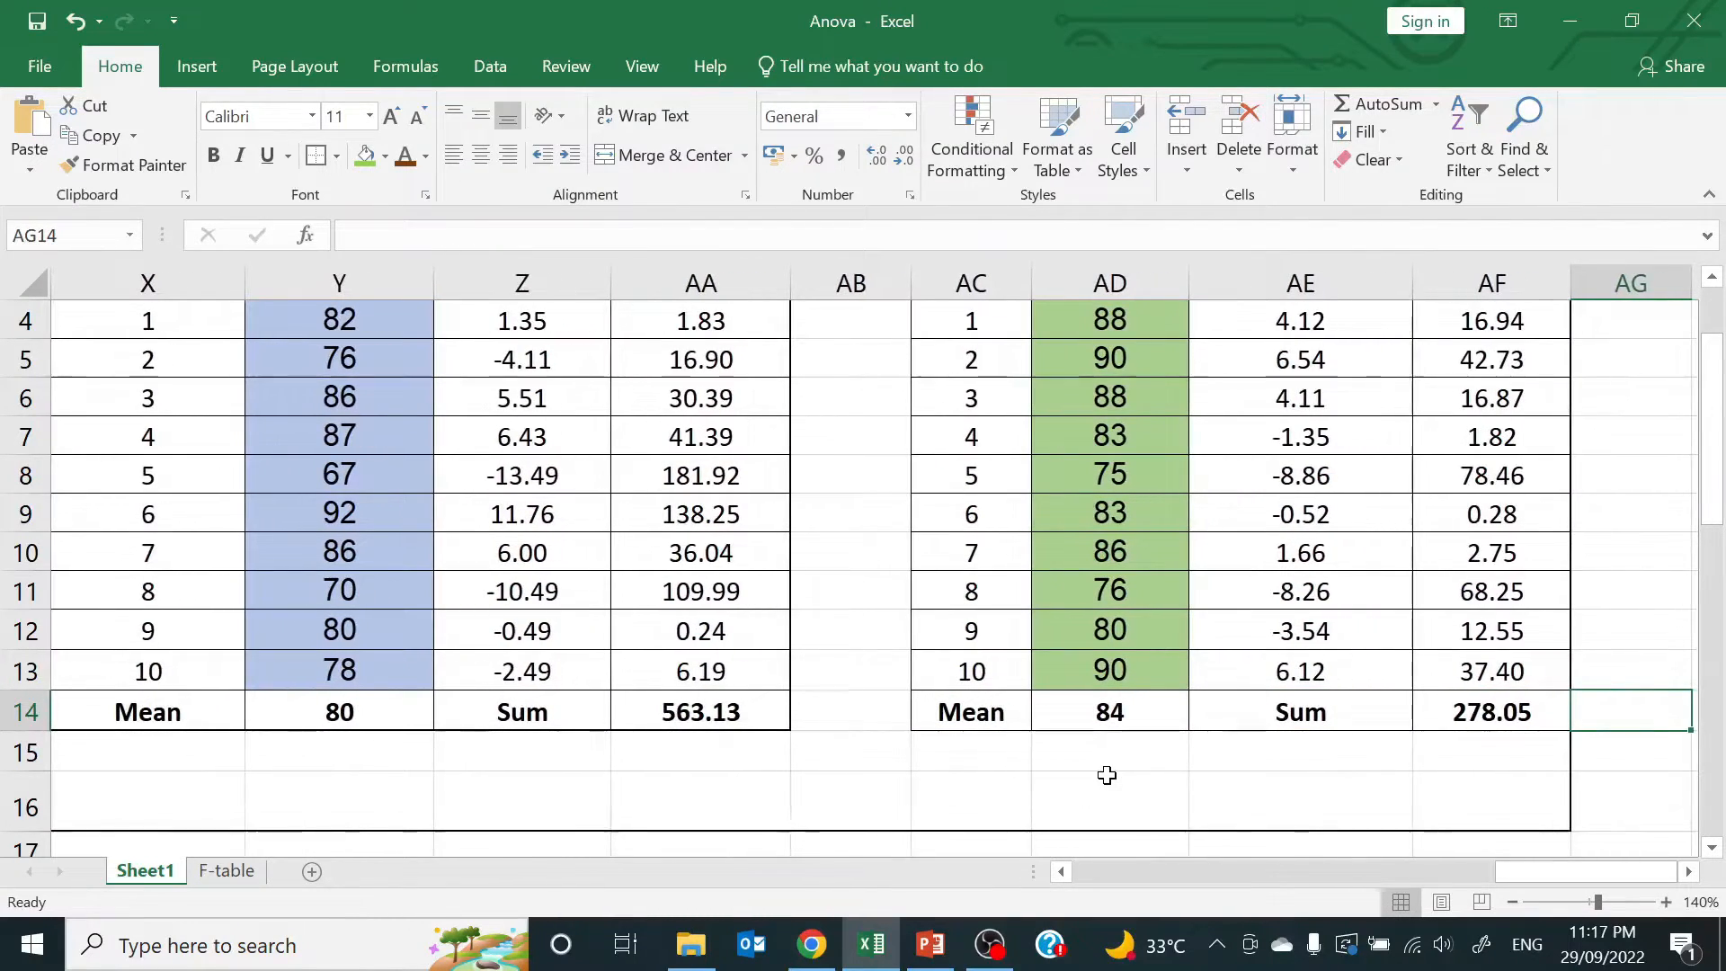
pyautogui.click(1508, 719)
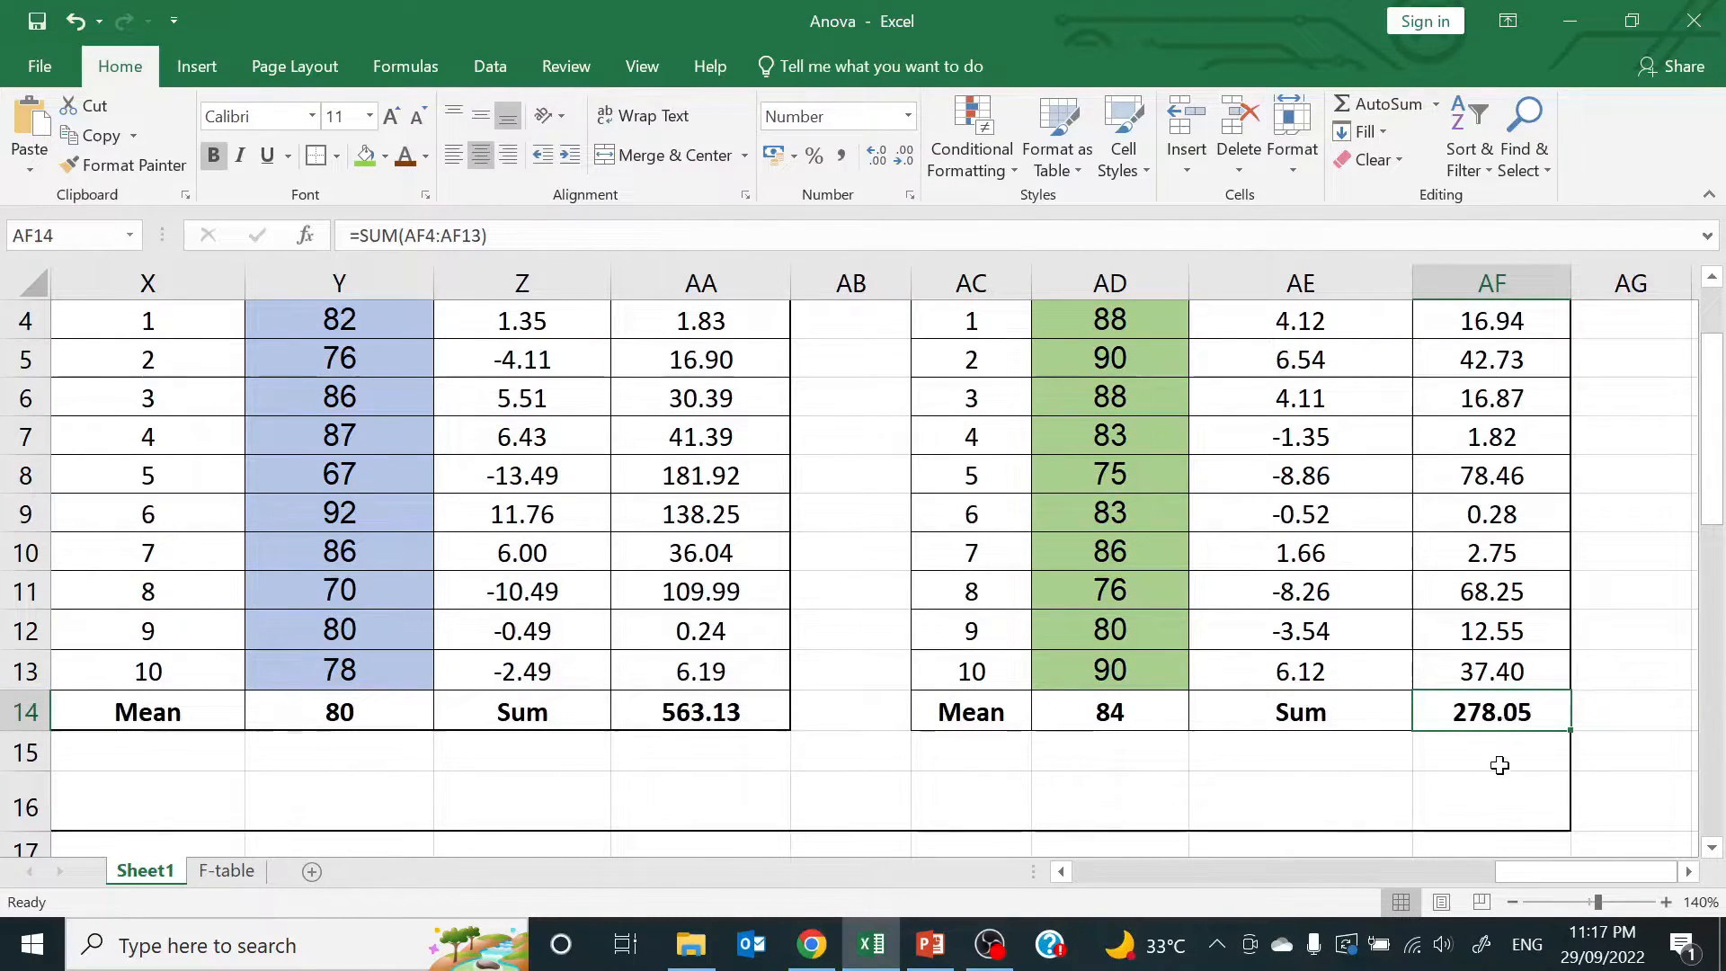
# Clear the existing SSW result in T16, below the Section-A table
pyautogui.moveTo(1718, 445)
pyautogui.mouseDown()
pyautogui.moveTo(1718, 382)
pyautogui.moveTo(1720, 476)
pyautogui.mouseUp()
pyautogui.click(1312, 707)
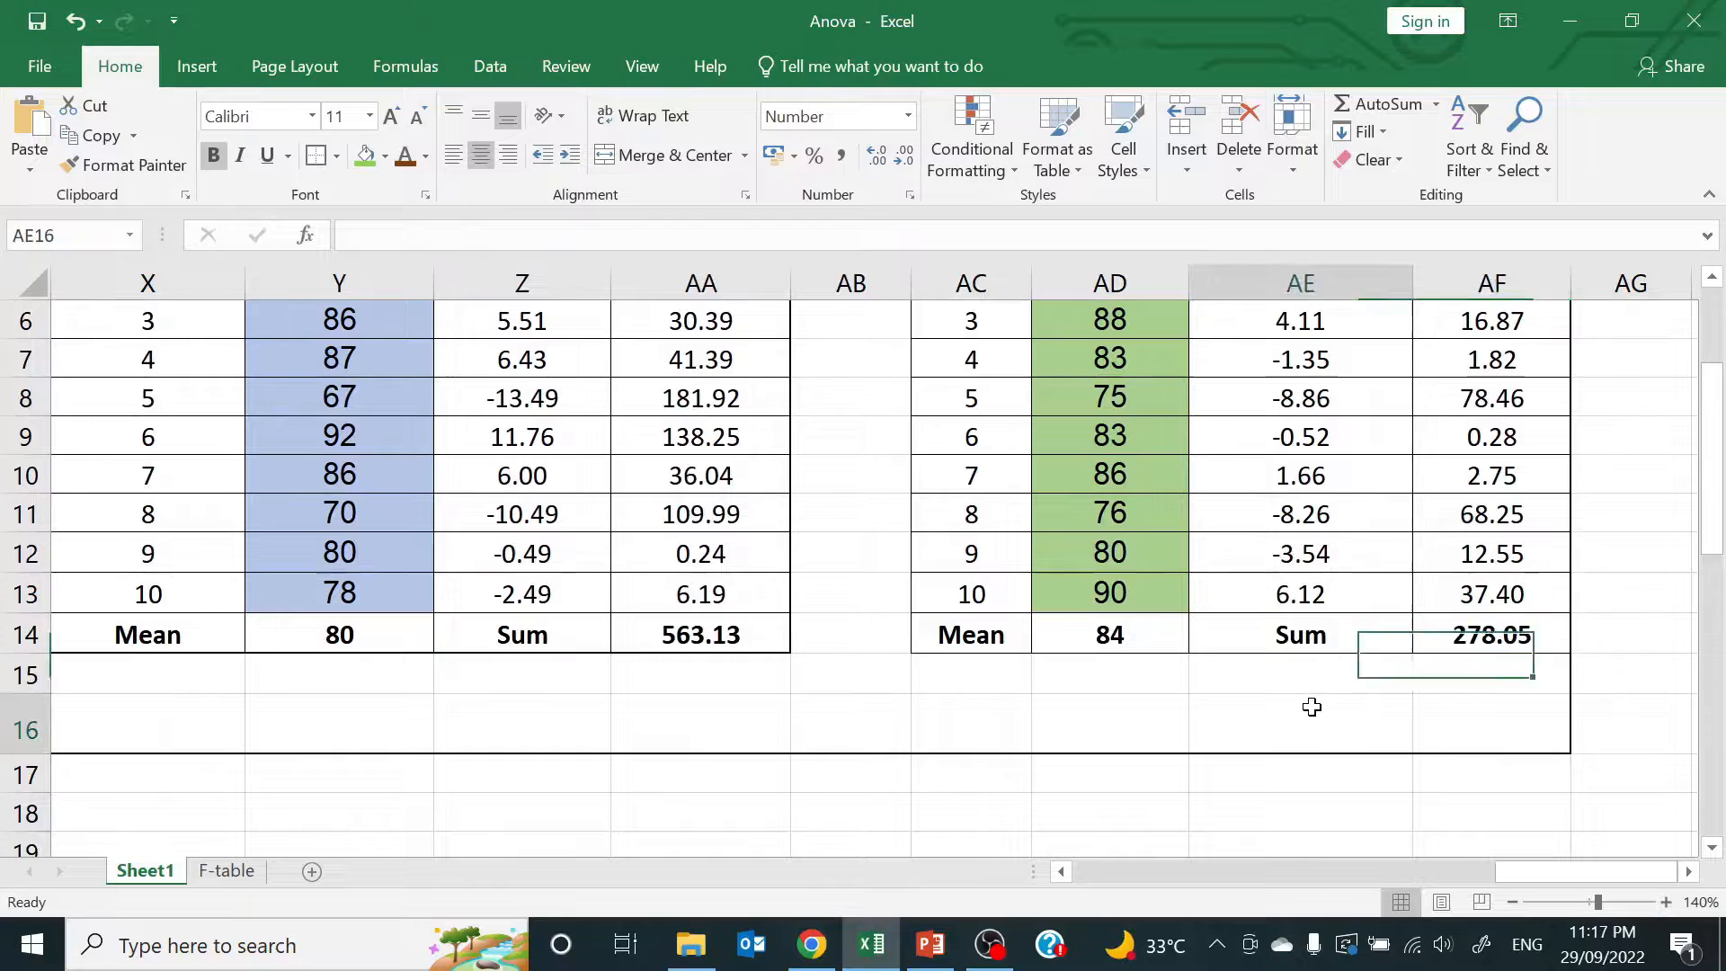
pyautogui.press('Left')
pyautogui.press('Left')
pyautogui.press('Left')
pyautogui.press('Left')
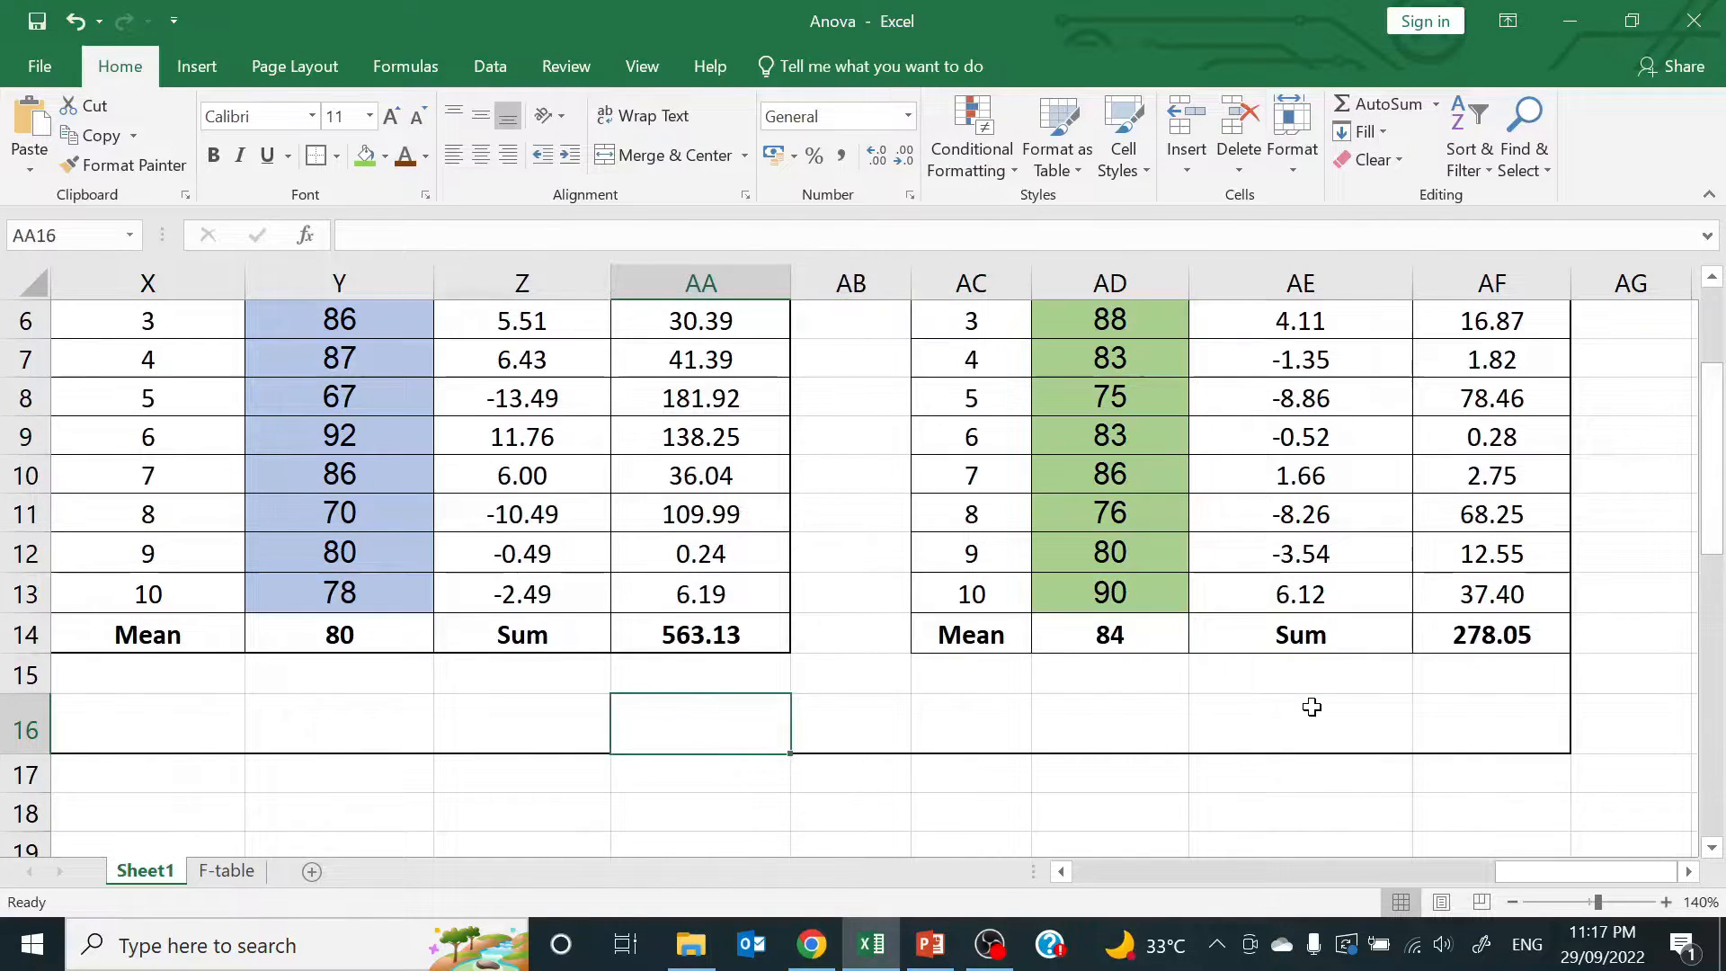
pyautogui.press('Left')
pyautogui.press('Left')
pyautogui.press('Left')
pyautogui.press('Left')
pyautogui.press('Left')
pyautogui.press('Left')
pyautogui.press('Left')
pyautogui.press('Left')
pyautogui.press('Left')
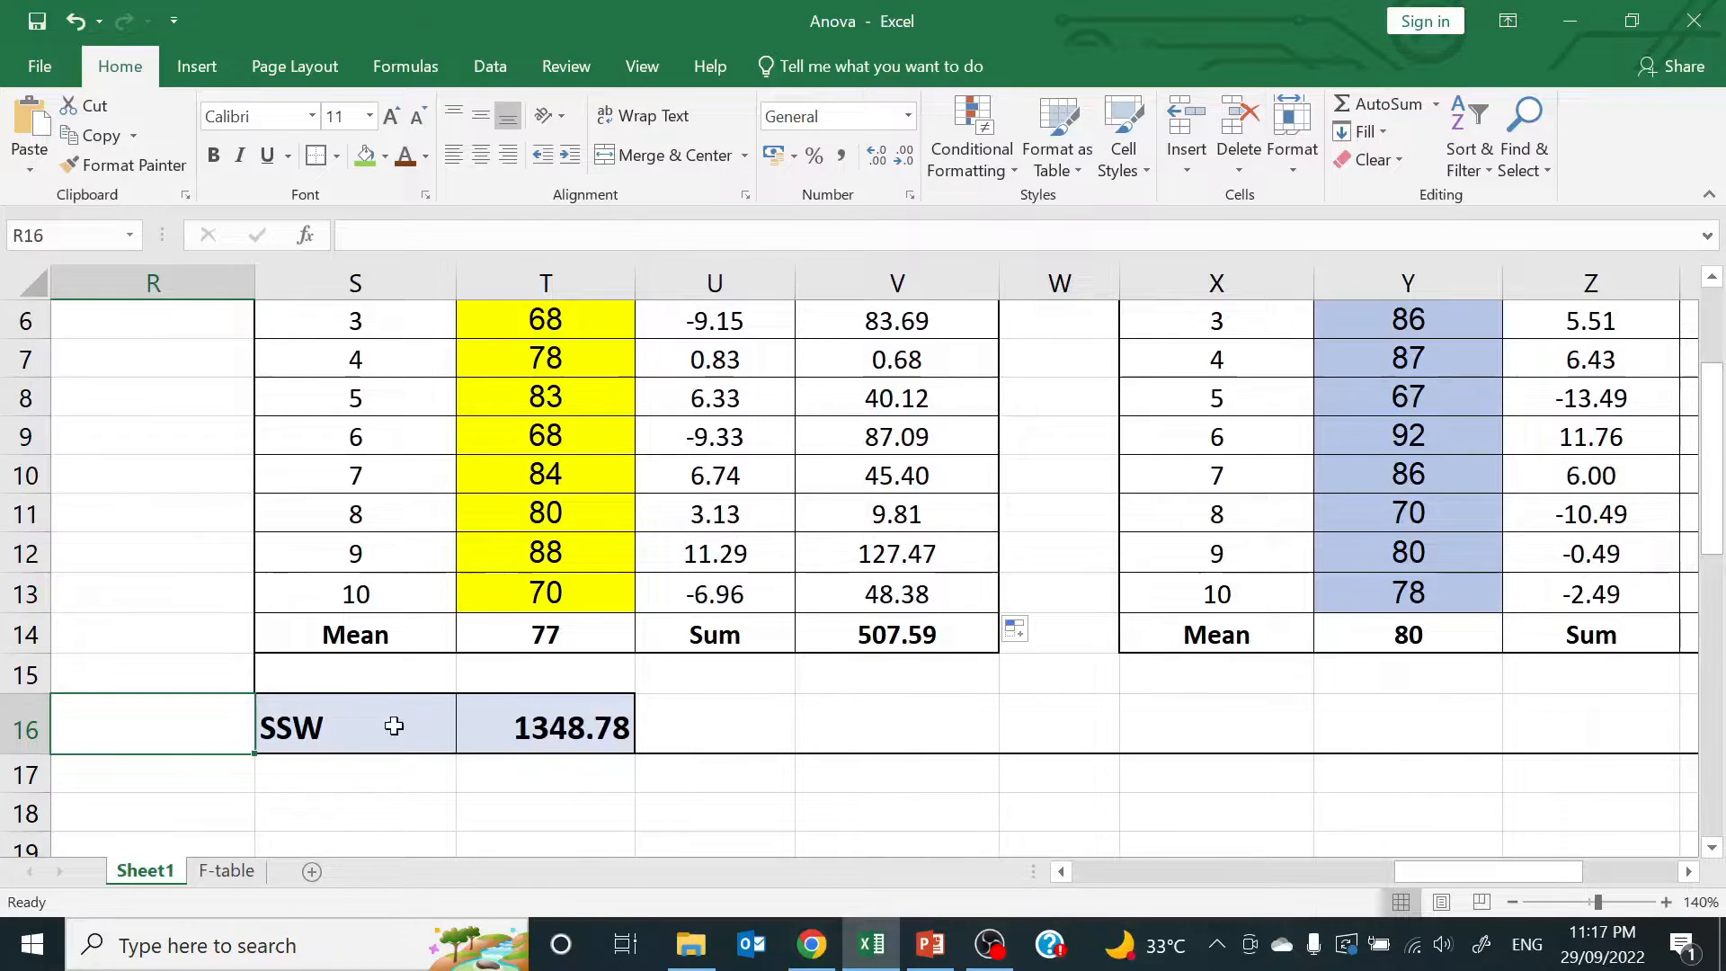
pyautogui.click(327, 727)
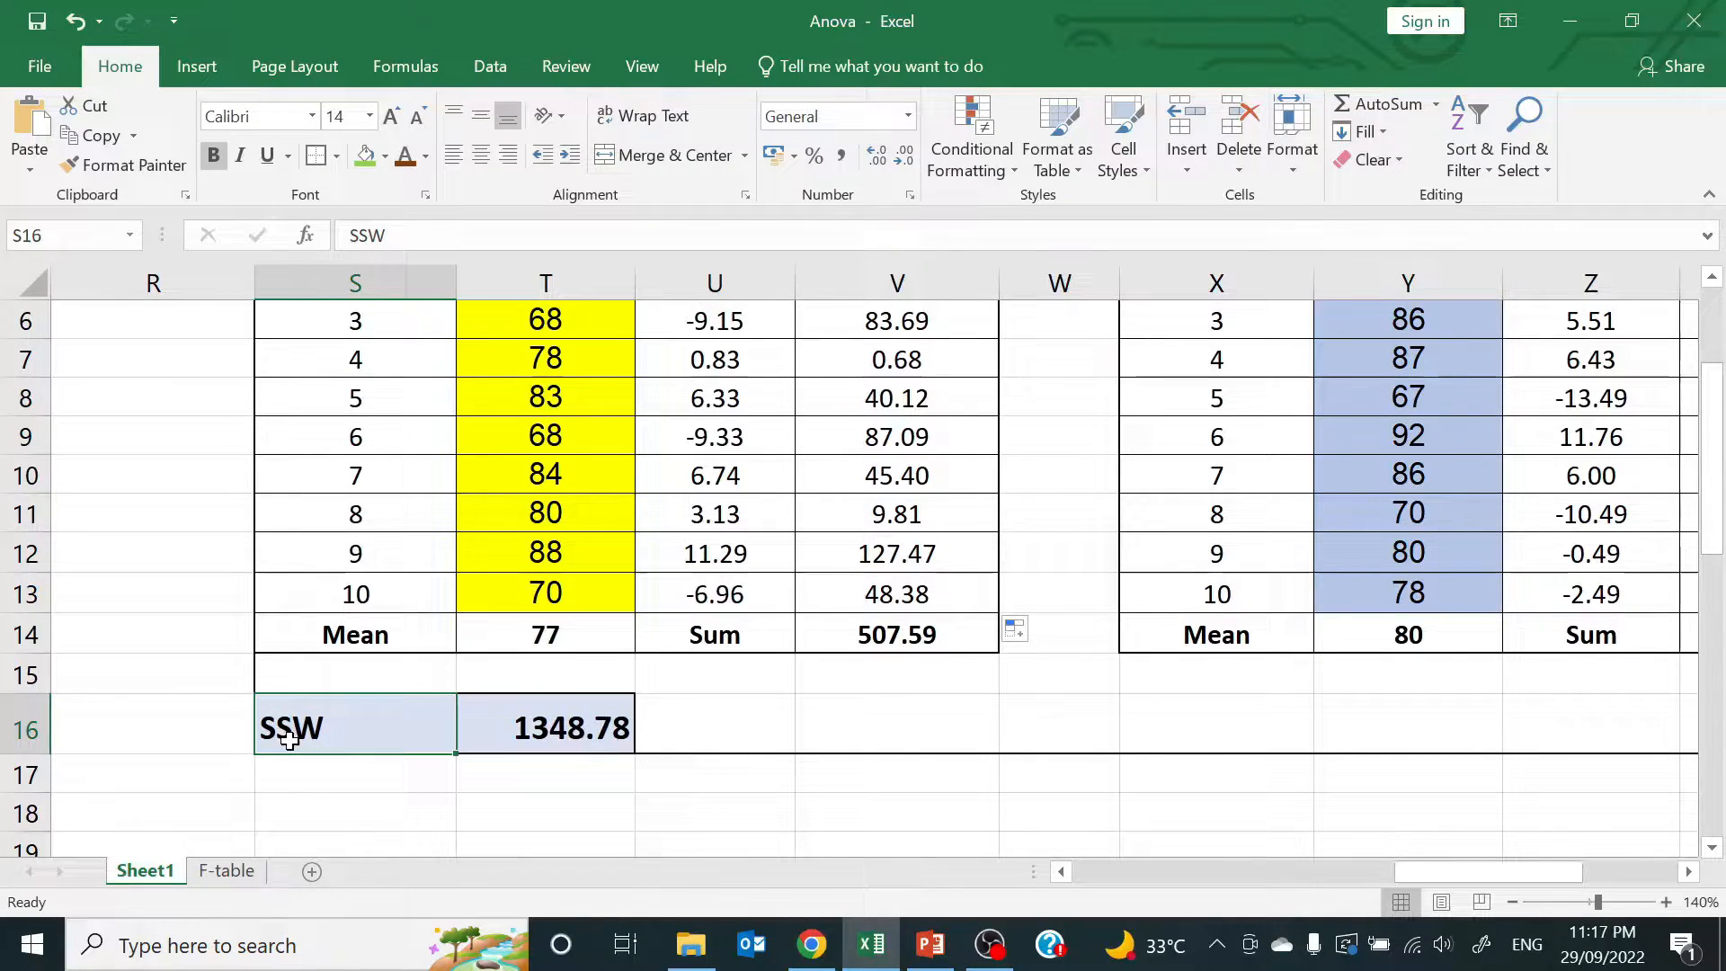
pyautogui.click(570, 728)
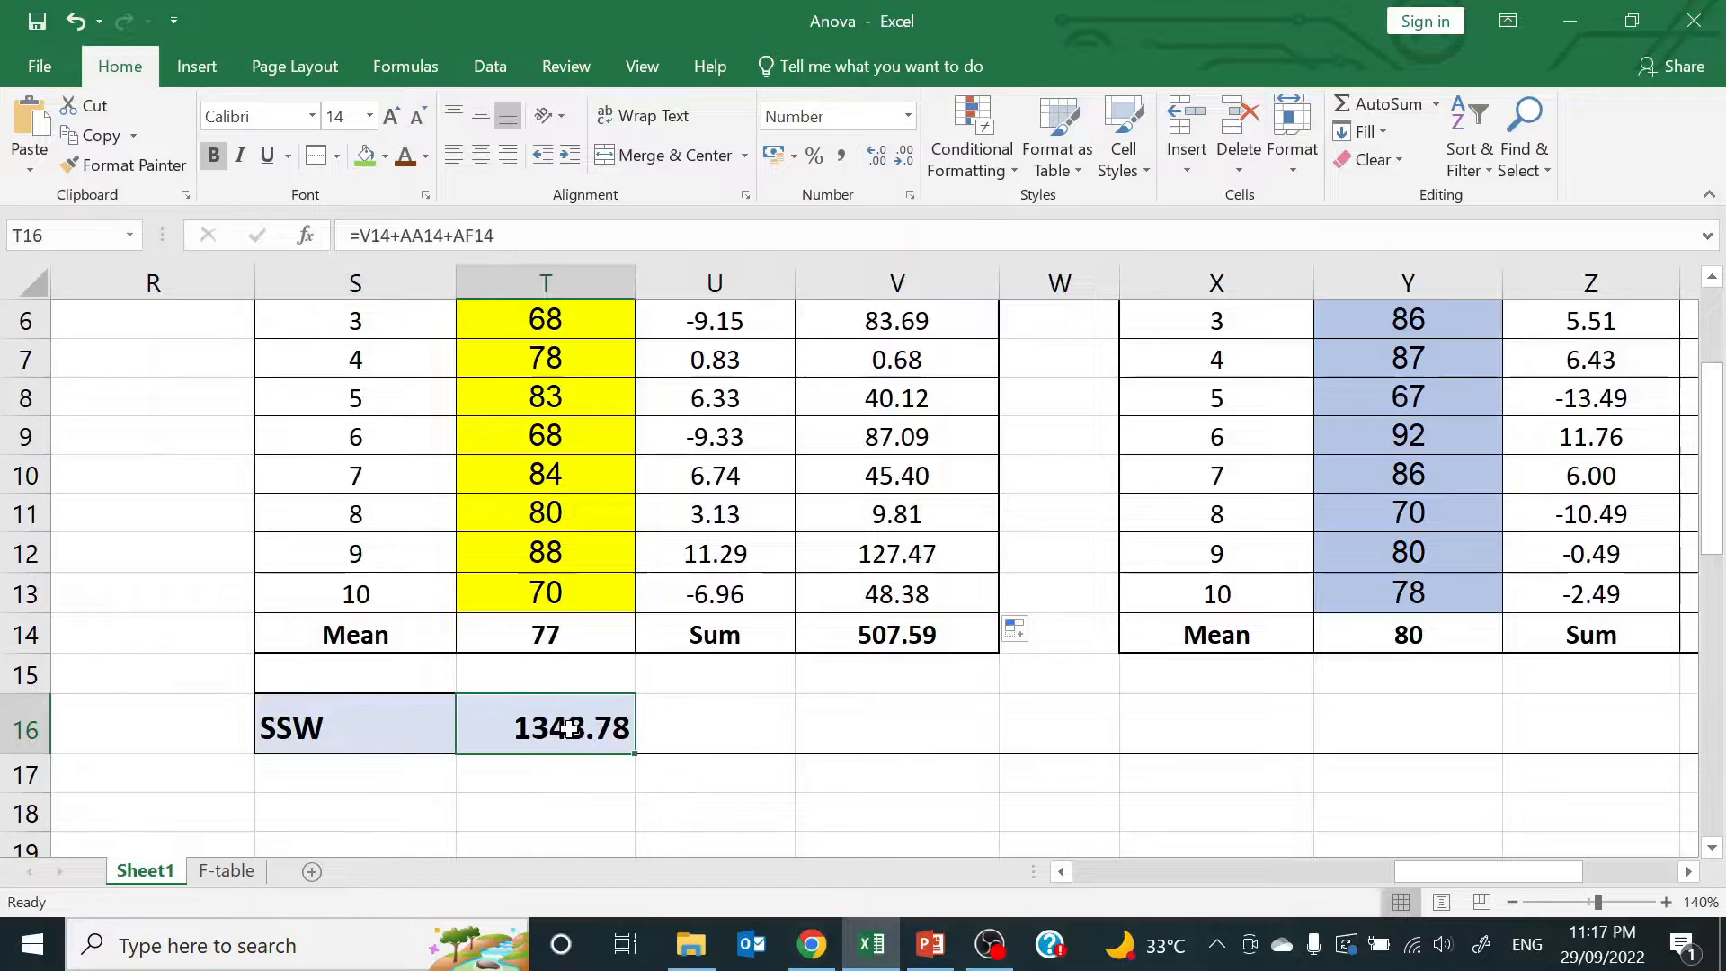
pyautogui.press('Delete')
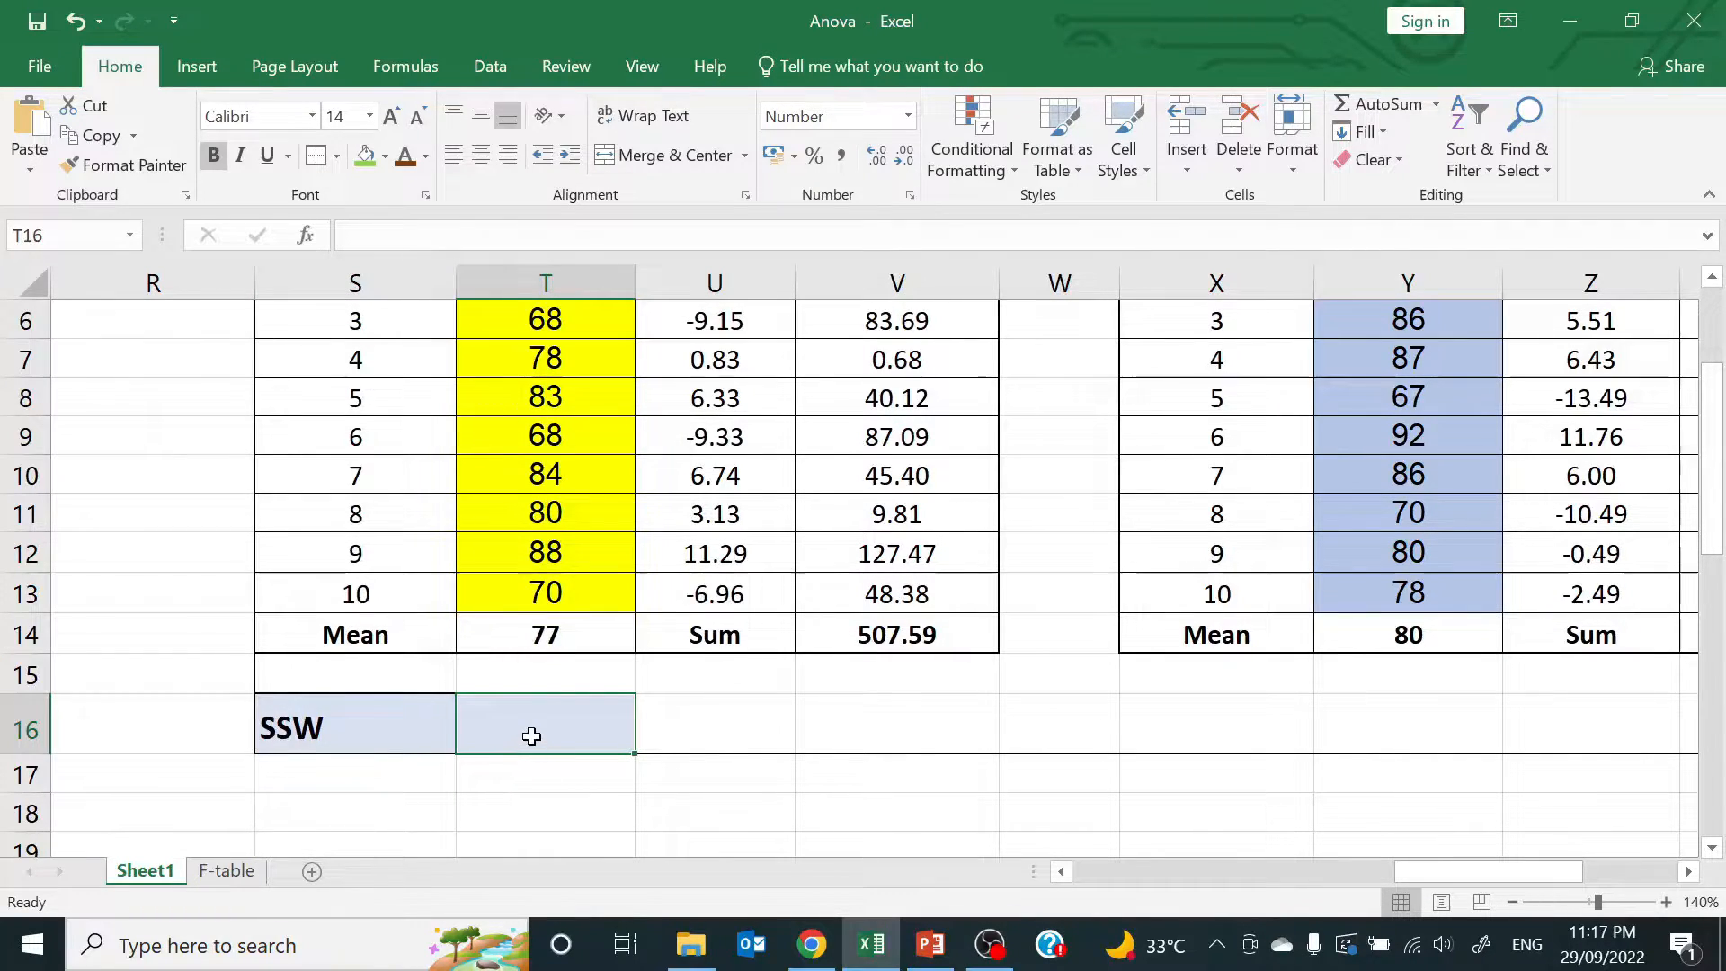
# Calculate SSW in T16 by adding the three sections' sums of squared deviations with the formula =V14+AA14+AF14
pyautogui.write('=sum')
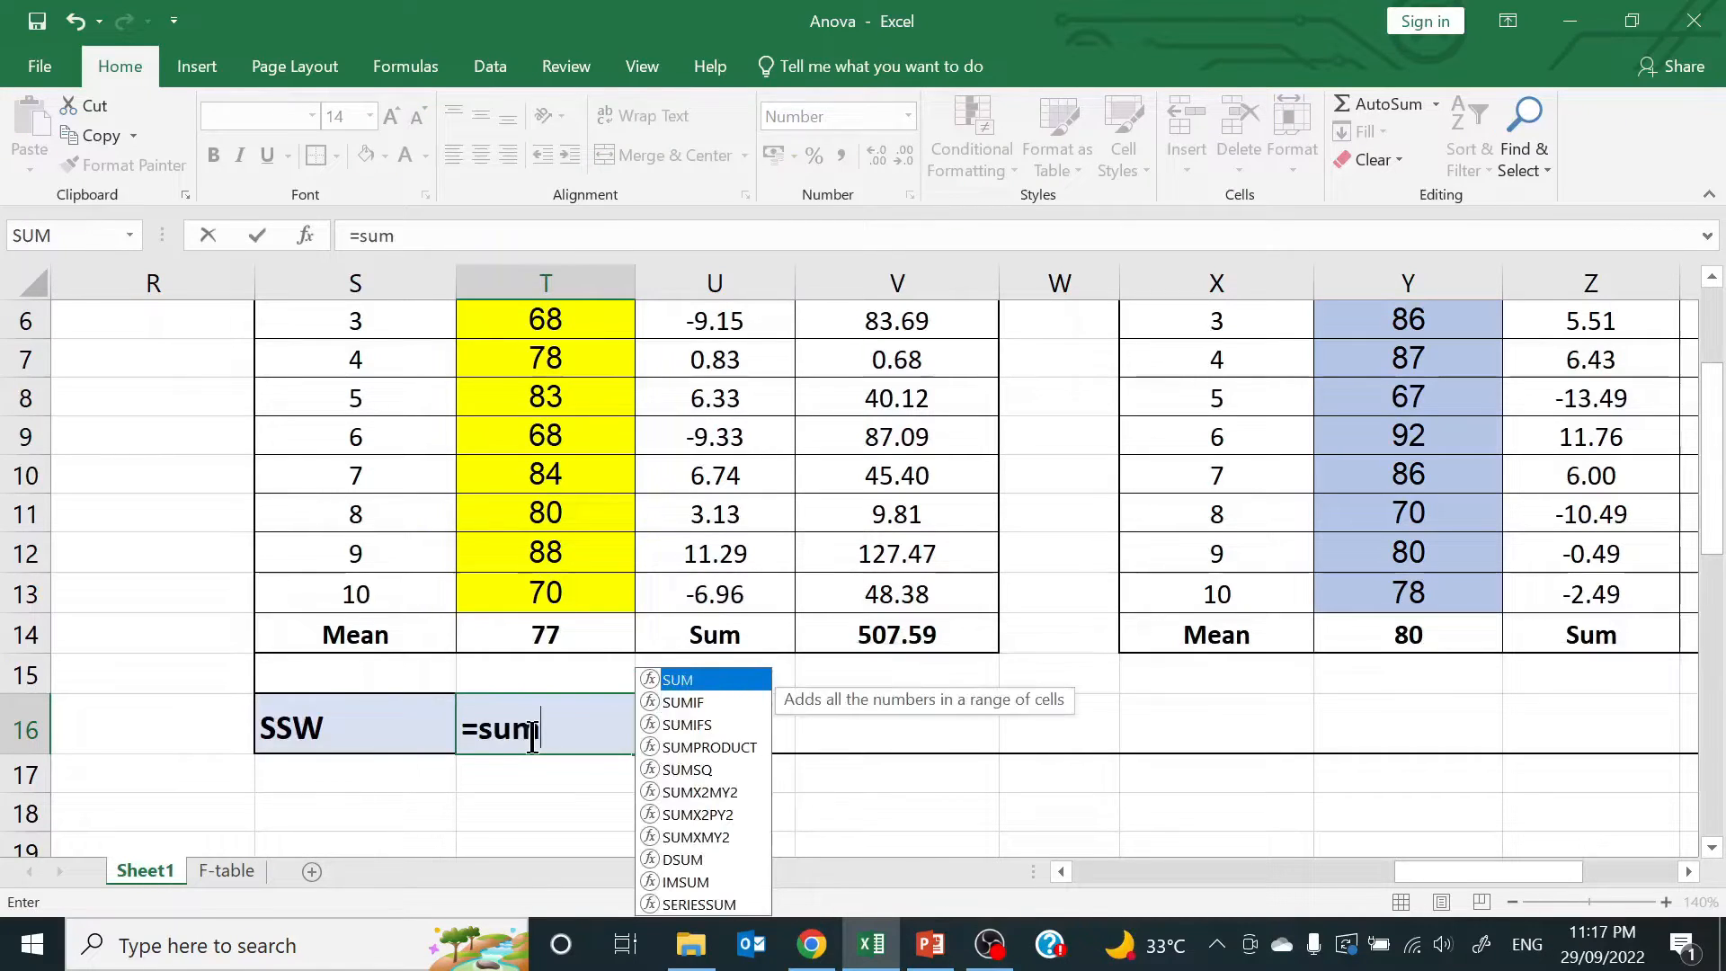
pyautogui.press('BackSpace')
pyautogui.press('BackSpace')
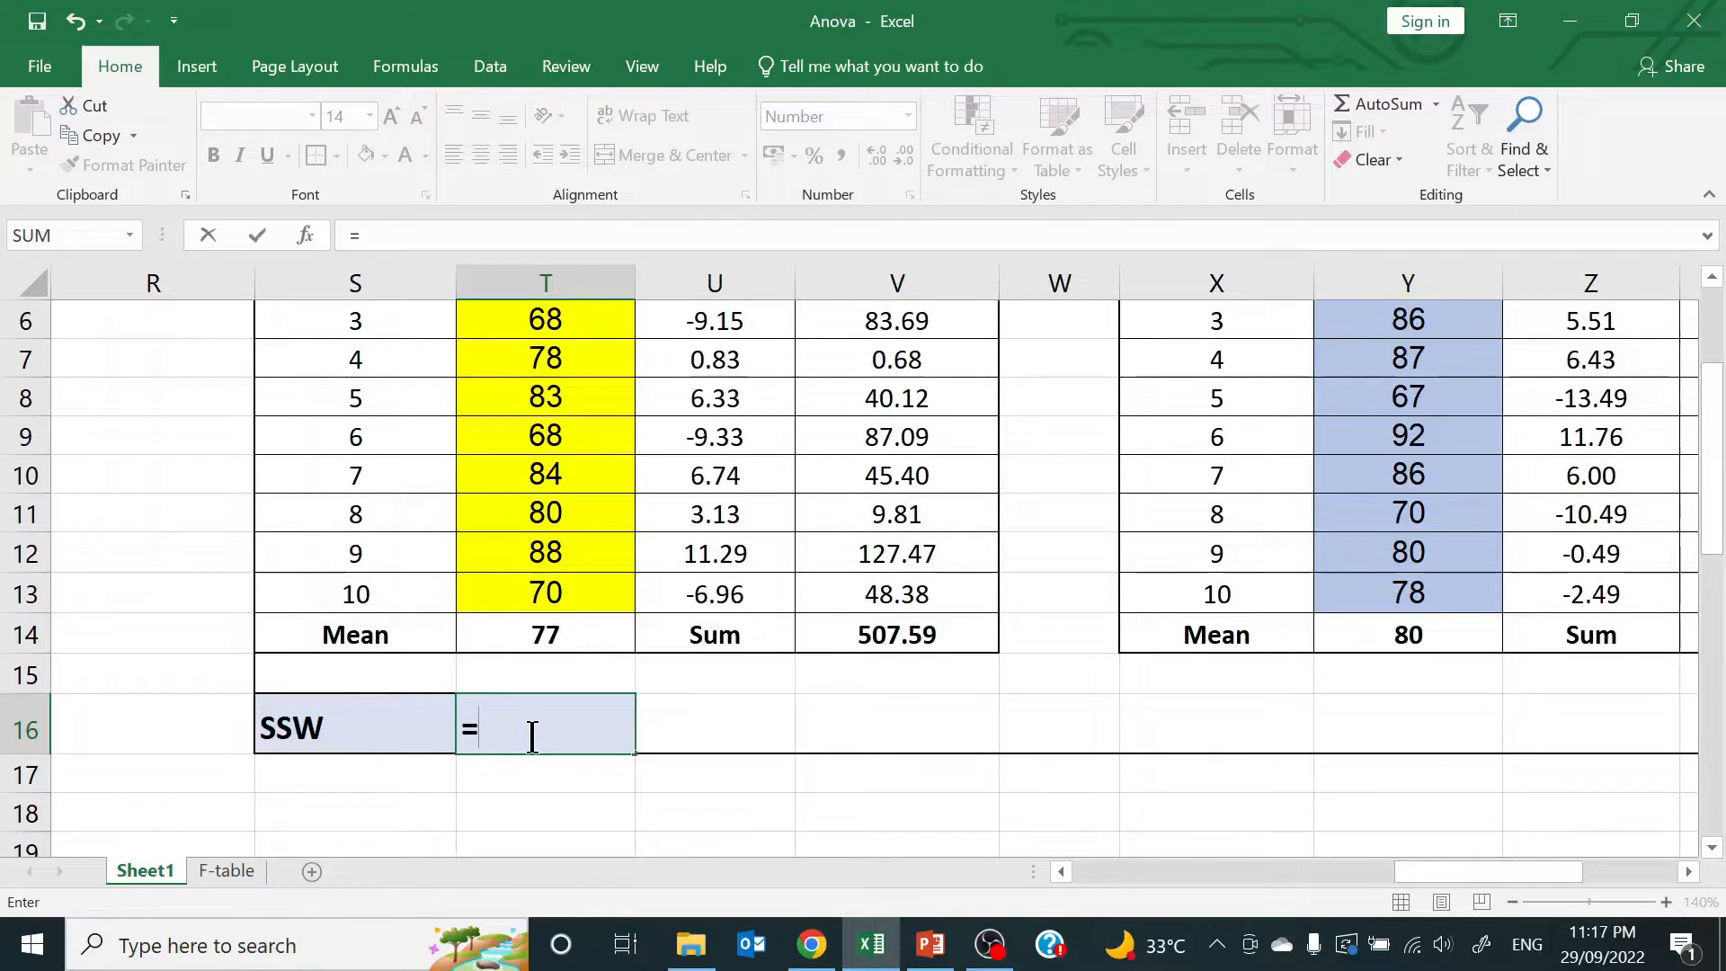
pyautogui.click(915, 633)
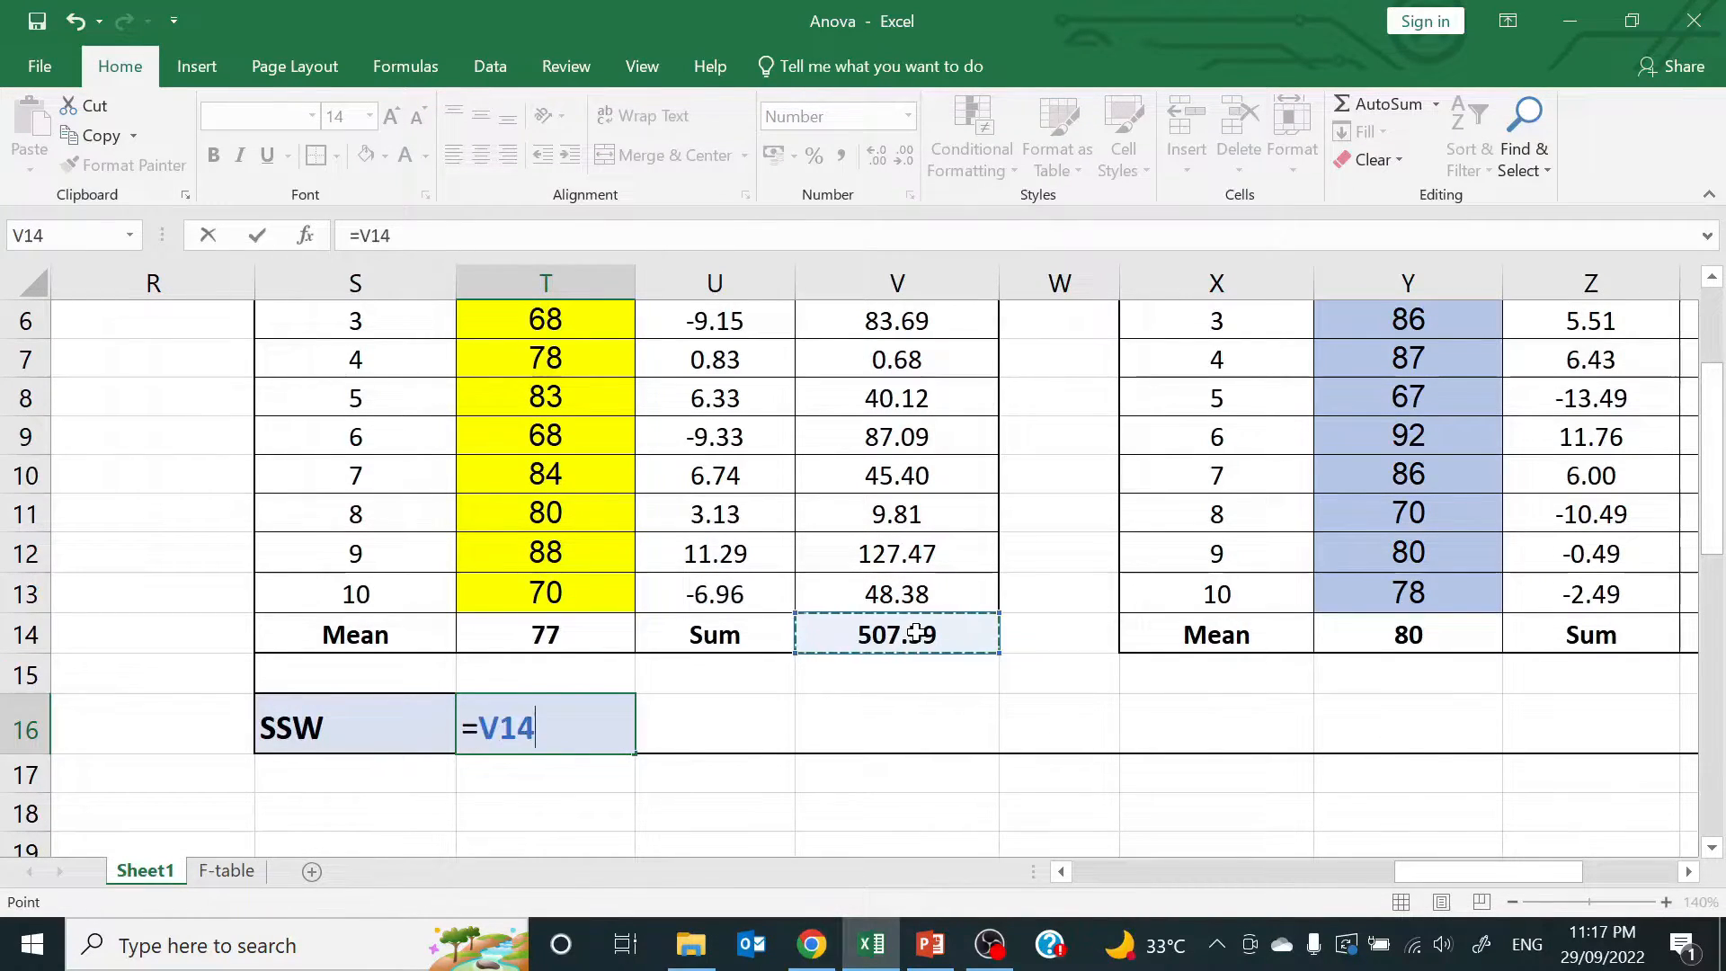
pyautogui.write('+')
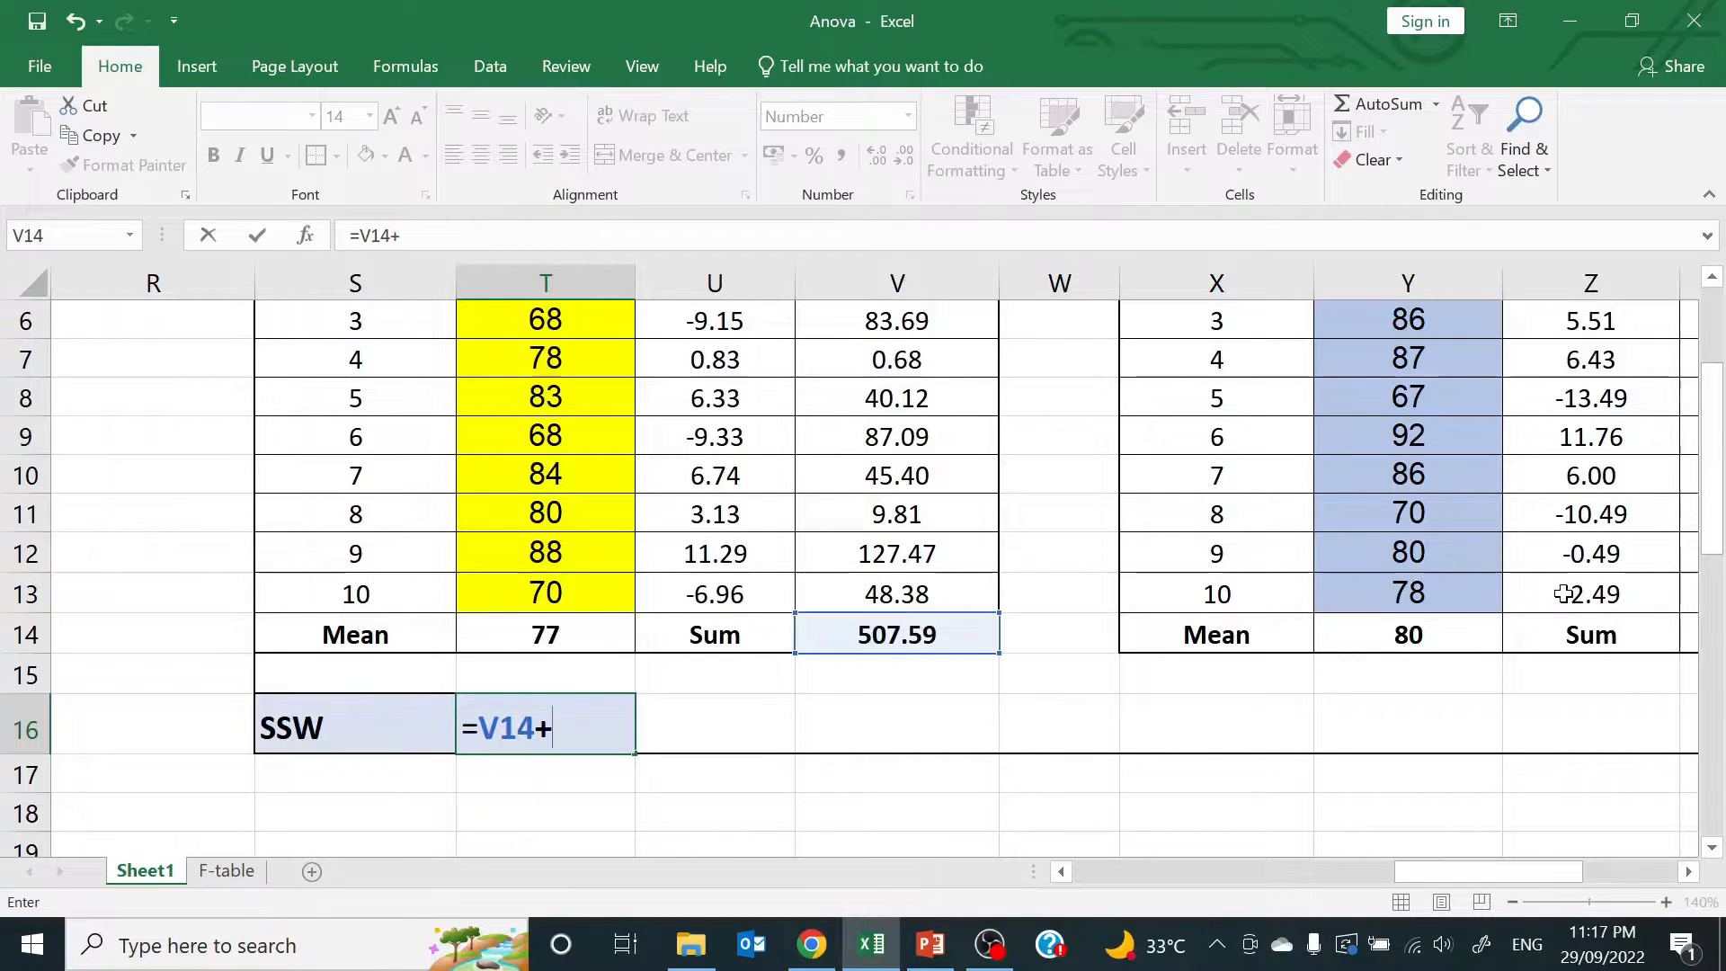
pyautogui.click(1690, 871)
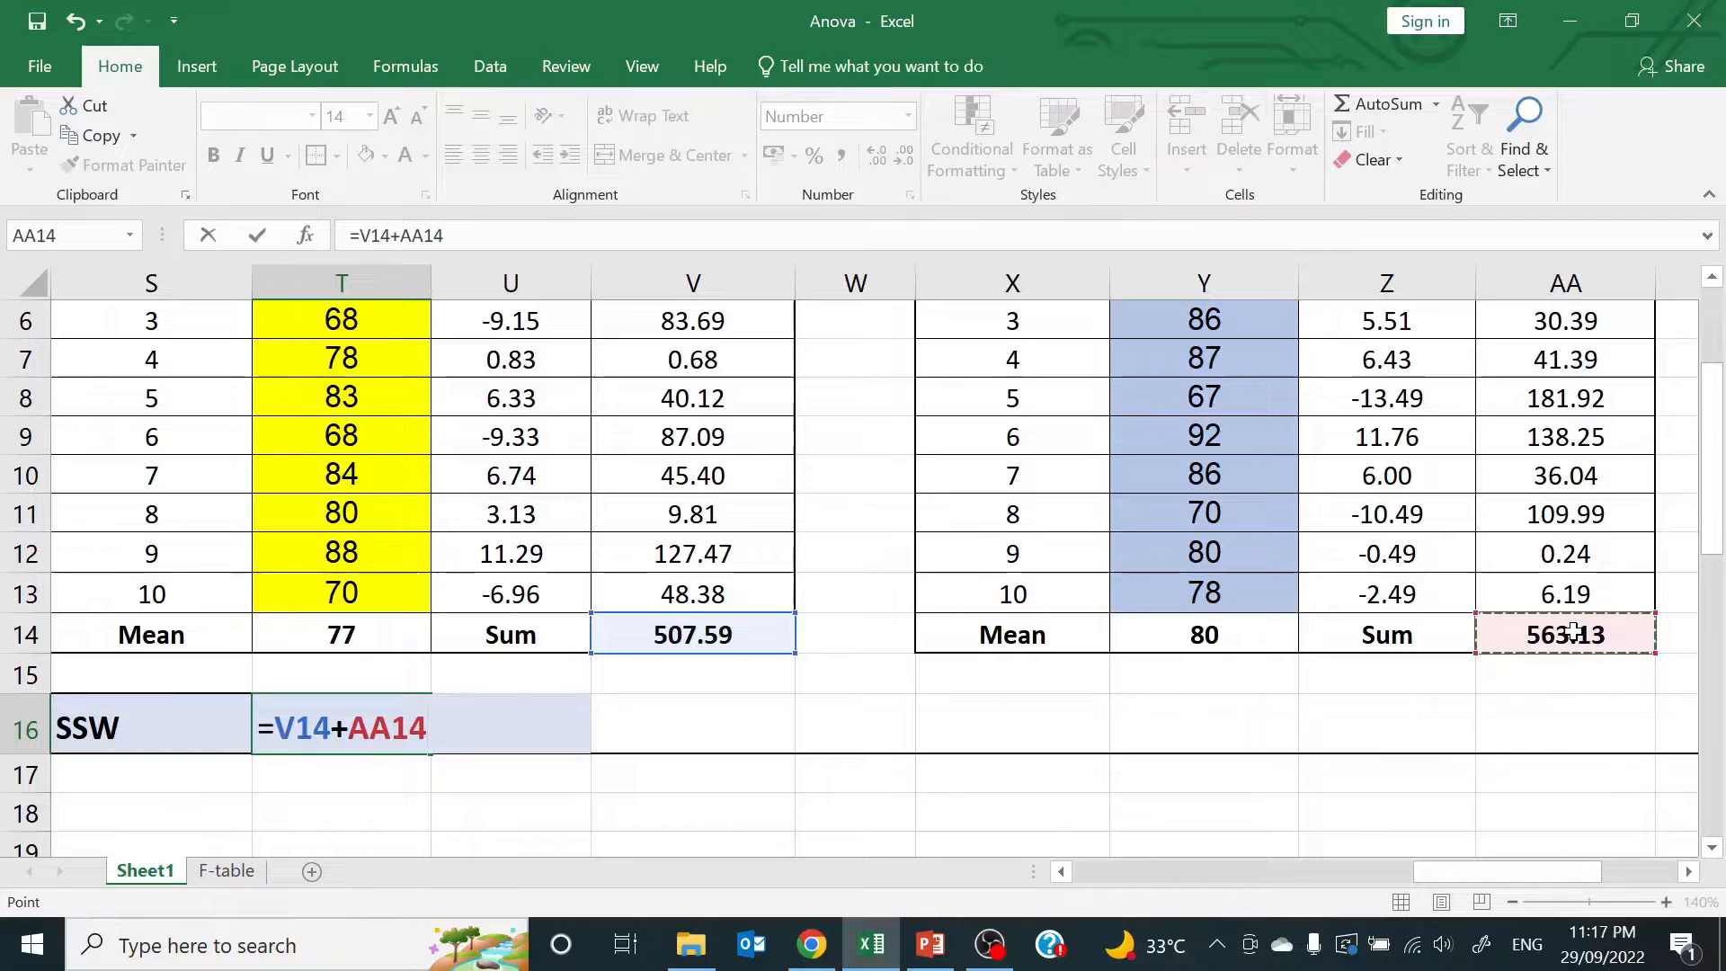
pyautogui.write('+')
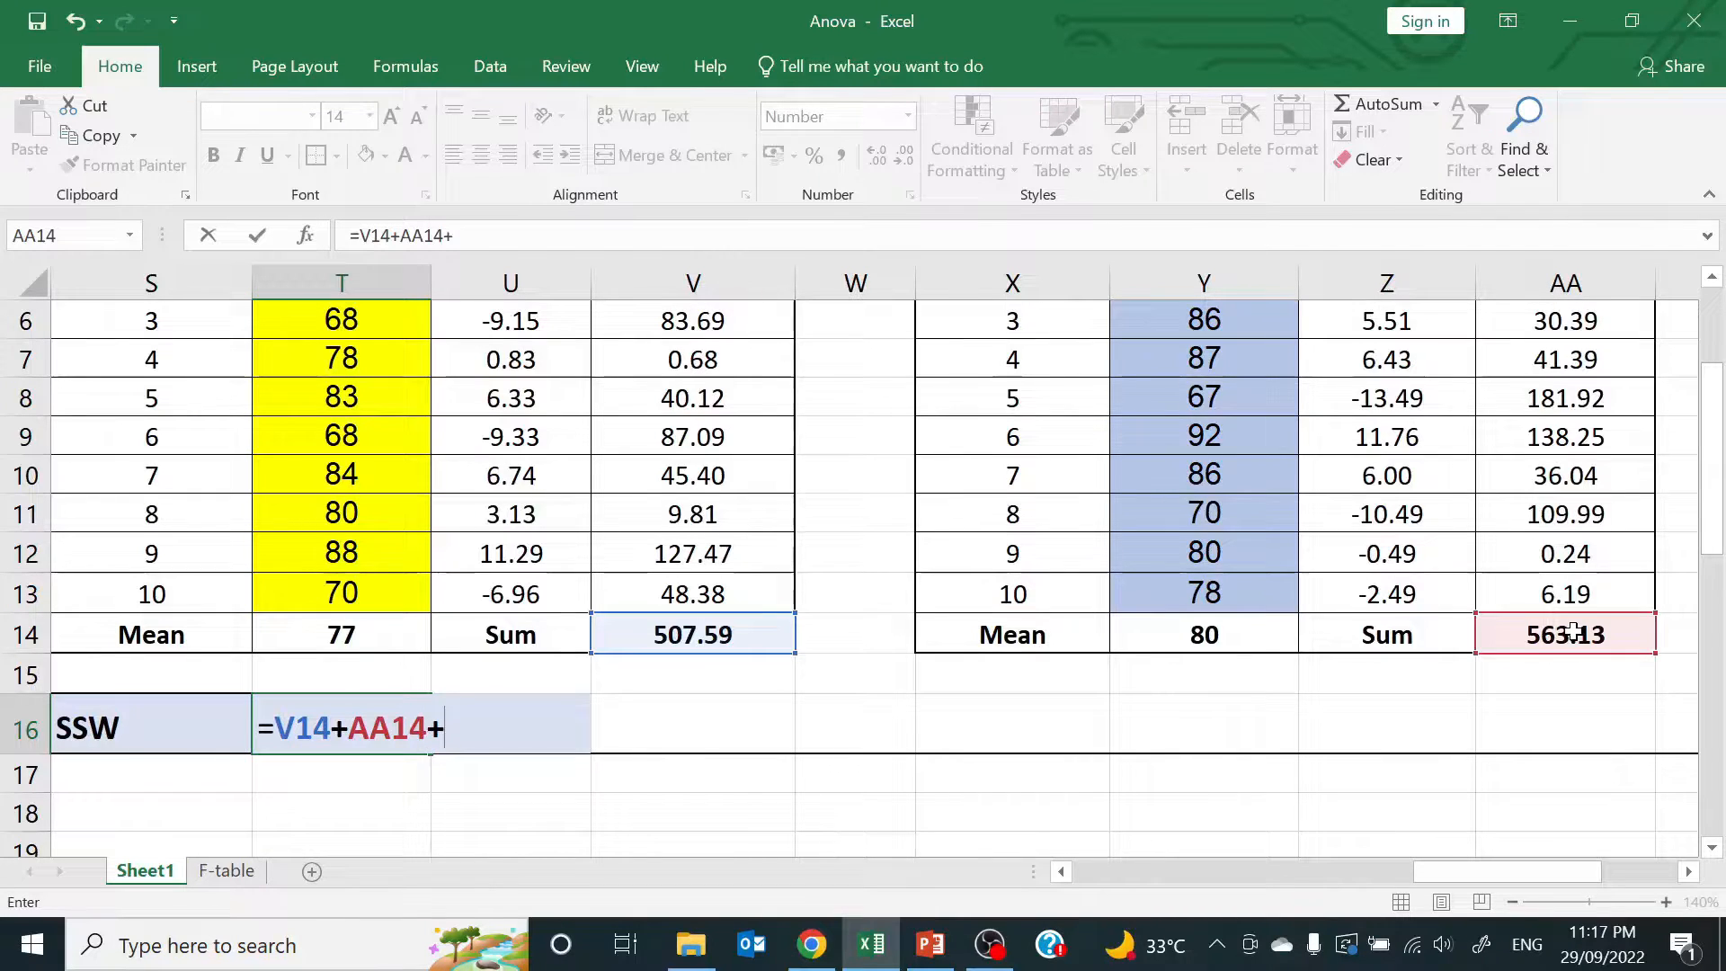
pyautogui.click(1688, 872)
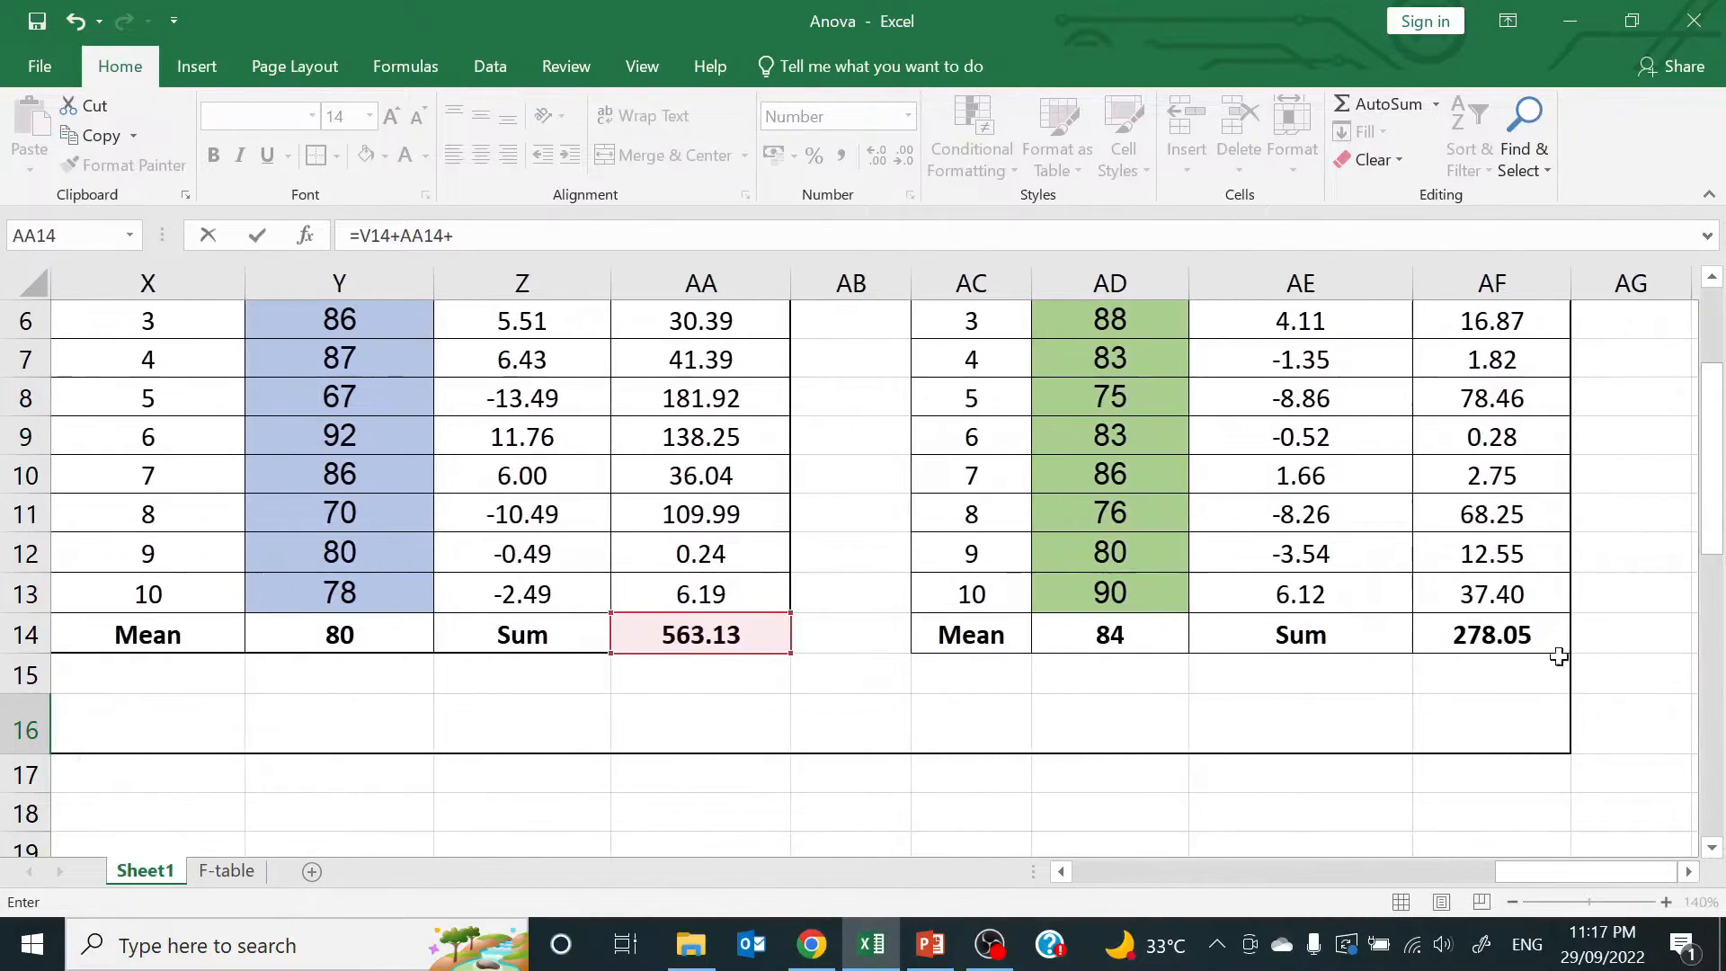
pyautogui.click(1515, 620)
pyautogui.press('Return')
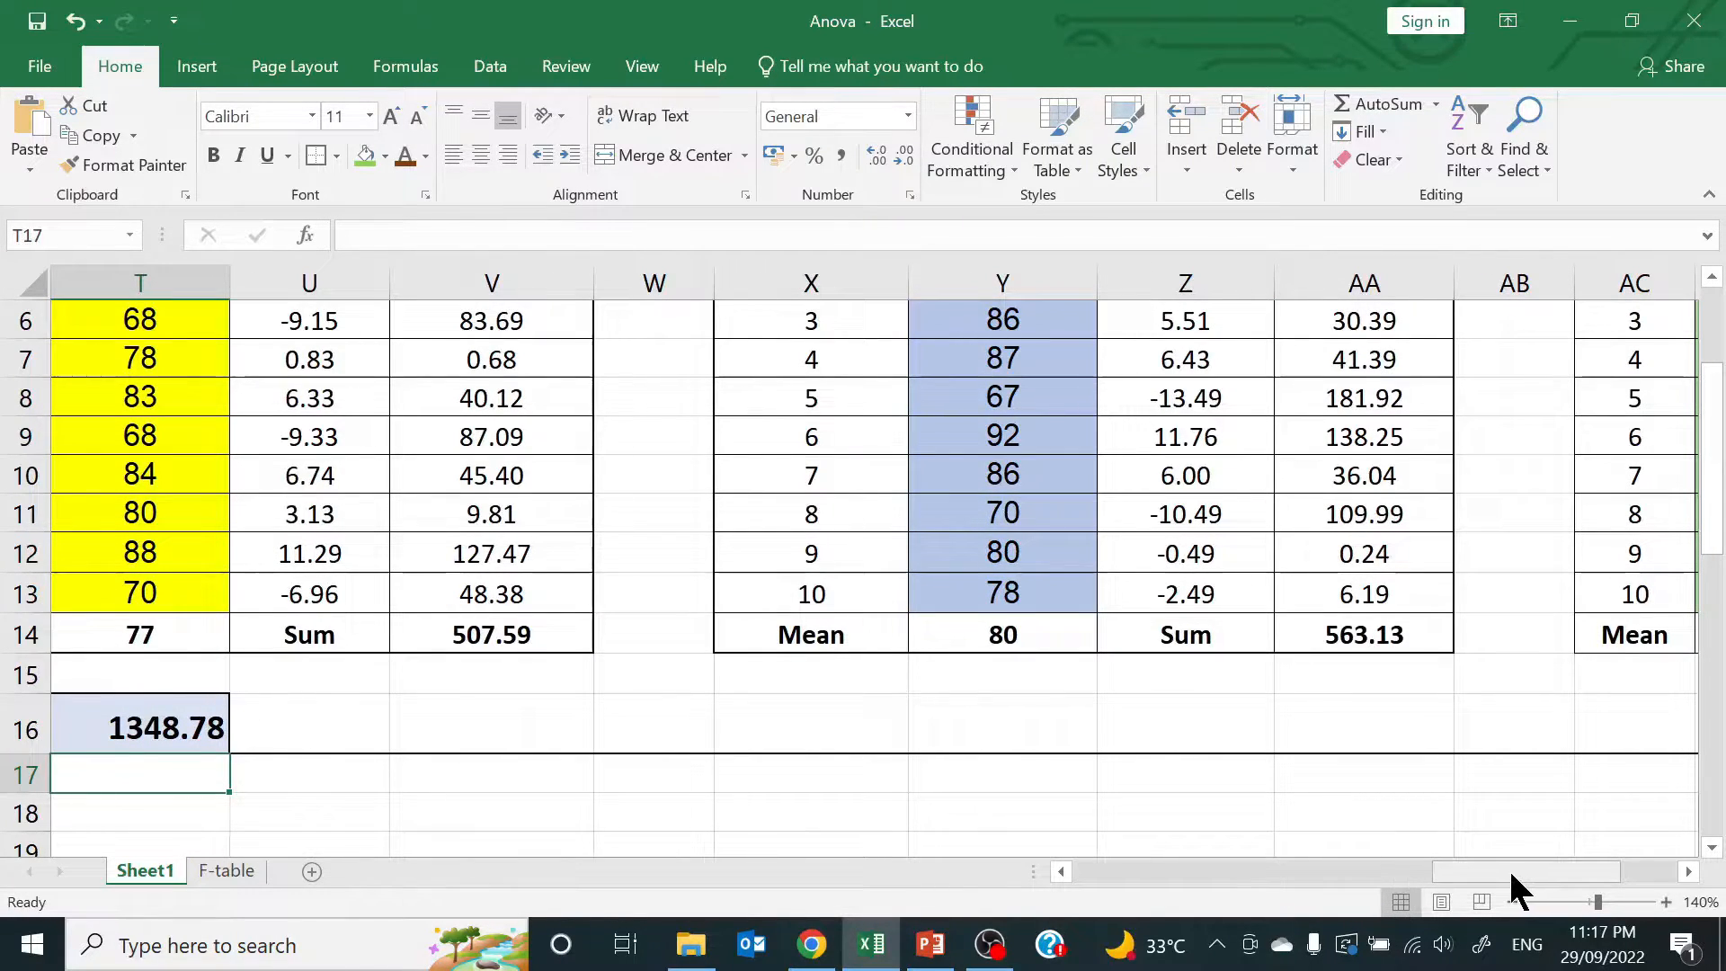
# Fill the merged TSS = SSB+SSW label cell at T28, below the between-group table, with green
pyautogui.moveTo(1522, 874); pyautogui.dragTo(1464, 879)
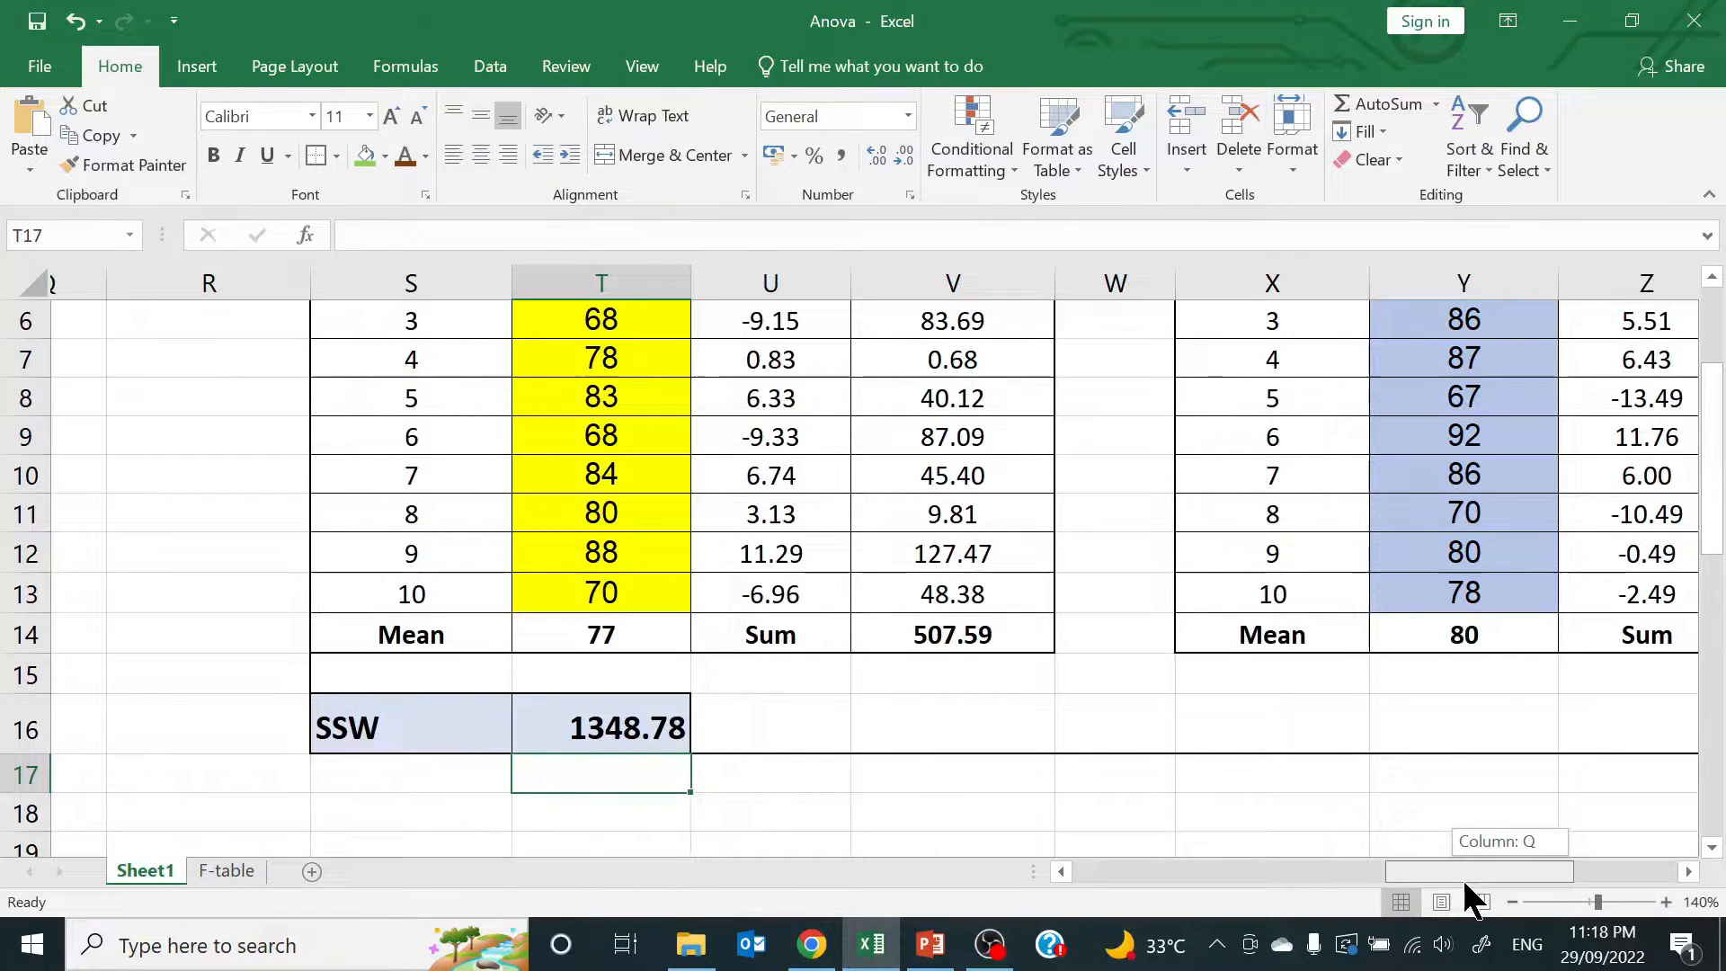
pyautogui.moveTo(1463, 877); pyautogui.dragTo(1432, 876)
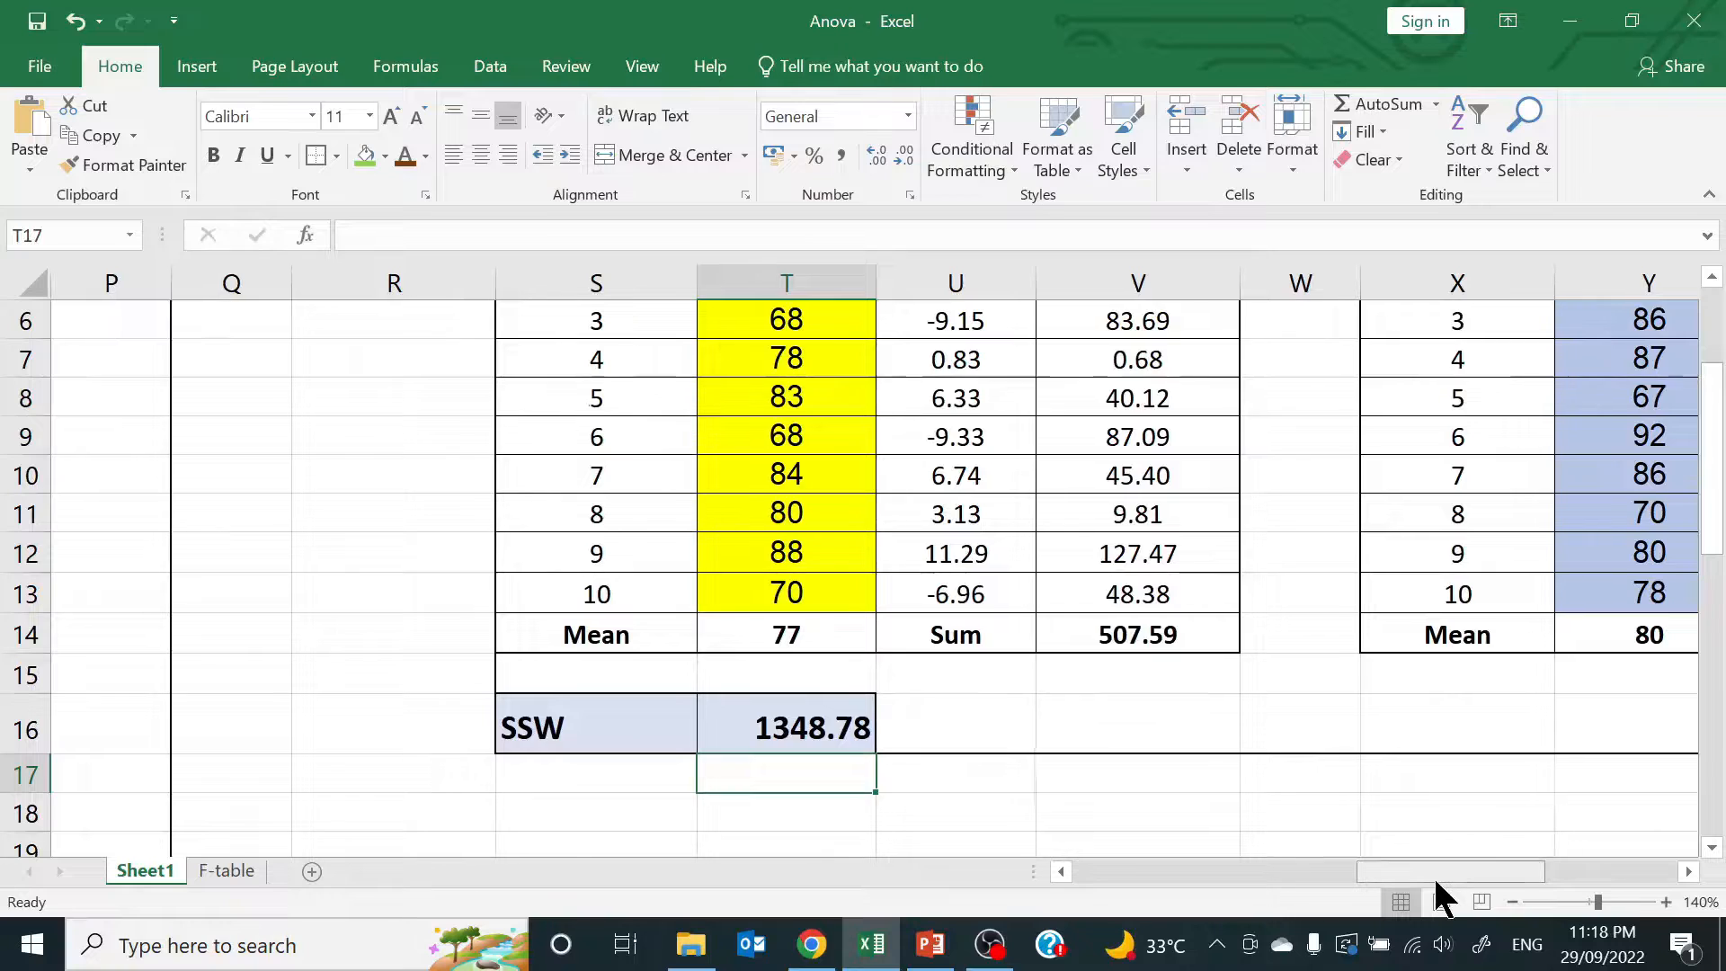
pyautogui.moveTo(1715, 513); pyautogui.dragTo(1718, 742)
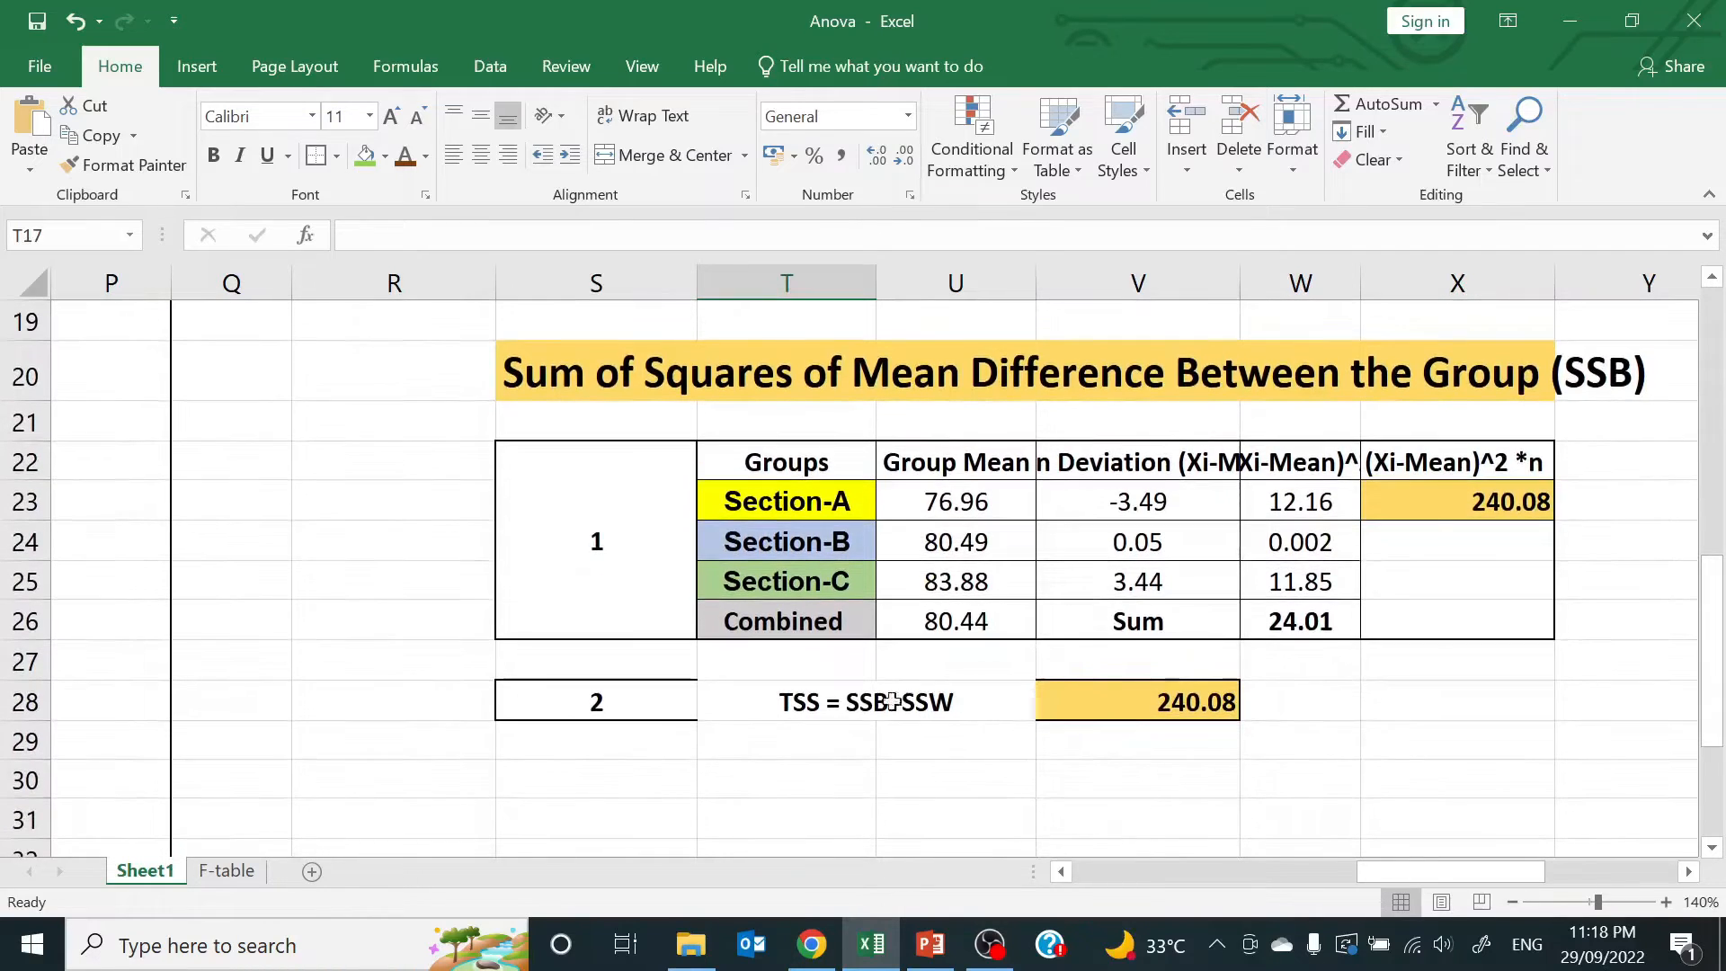
pyautogui.click(799, 701)
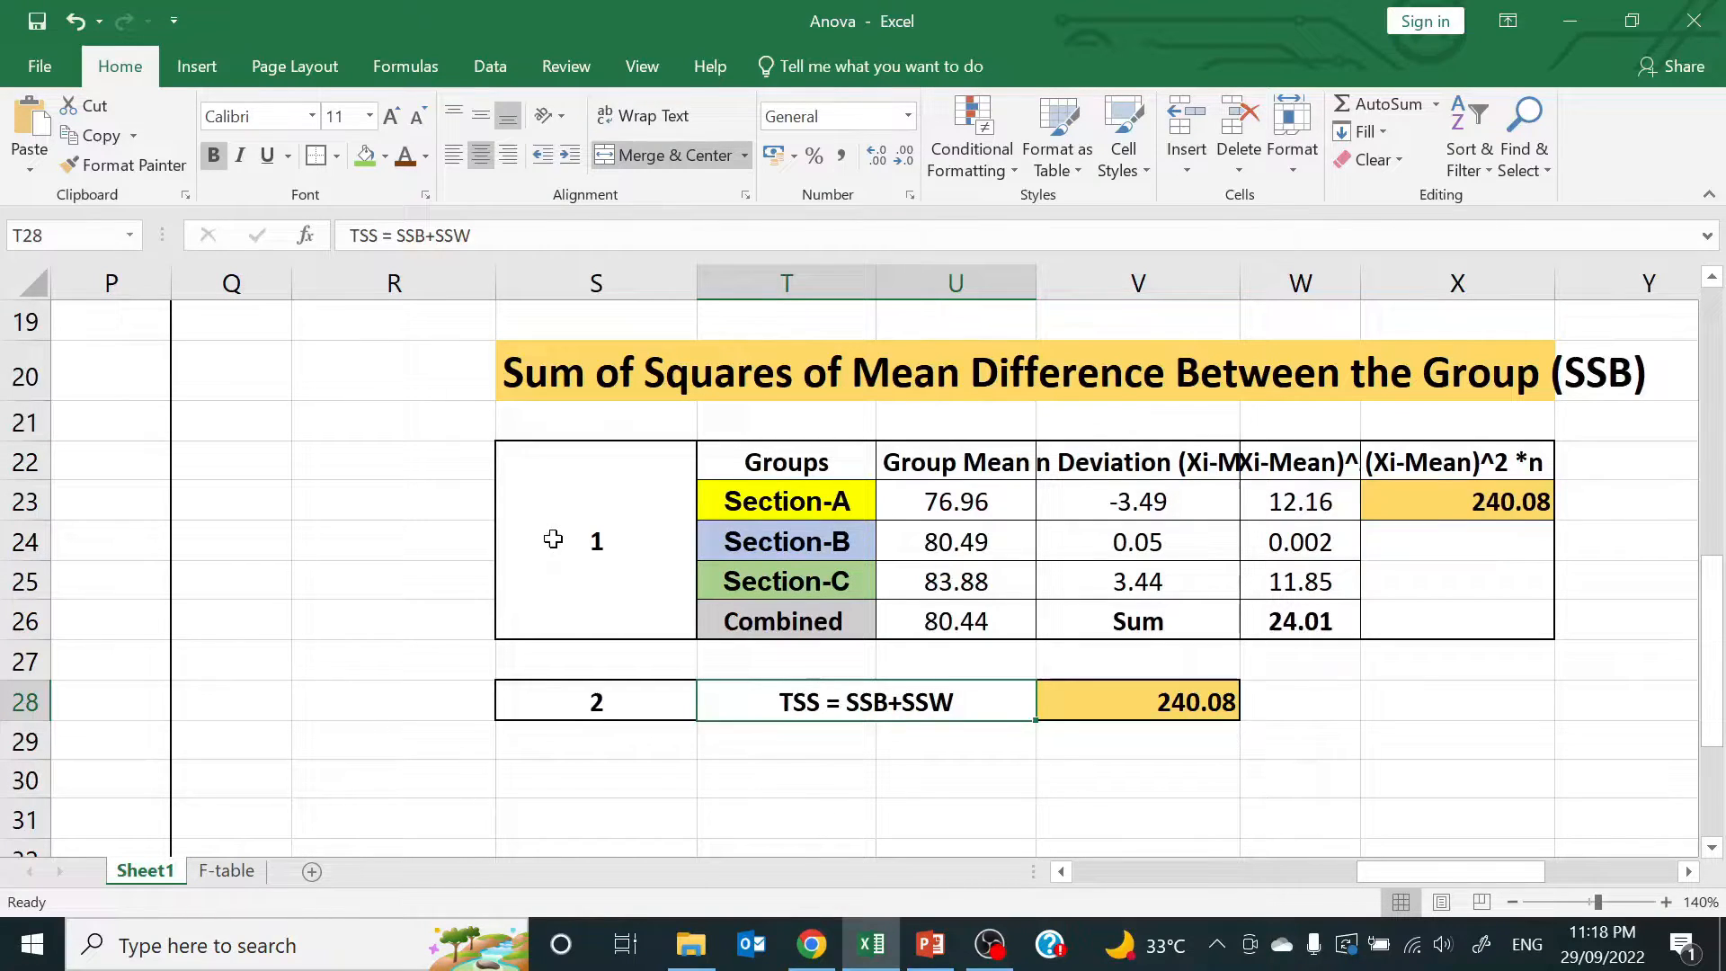
pyautogui.click(363, 152)
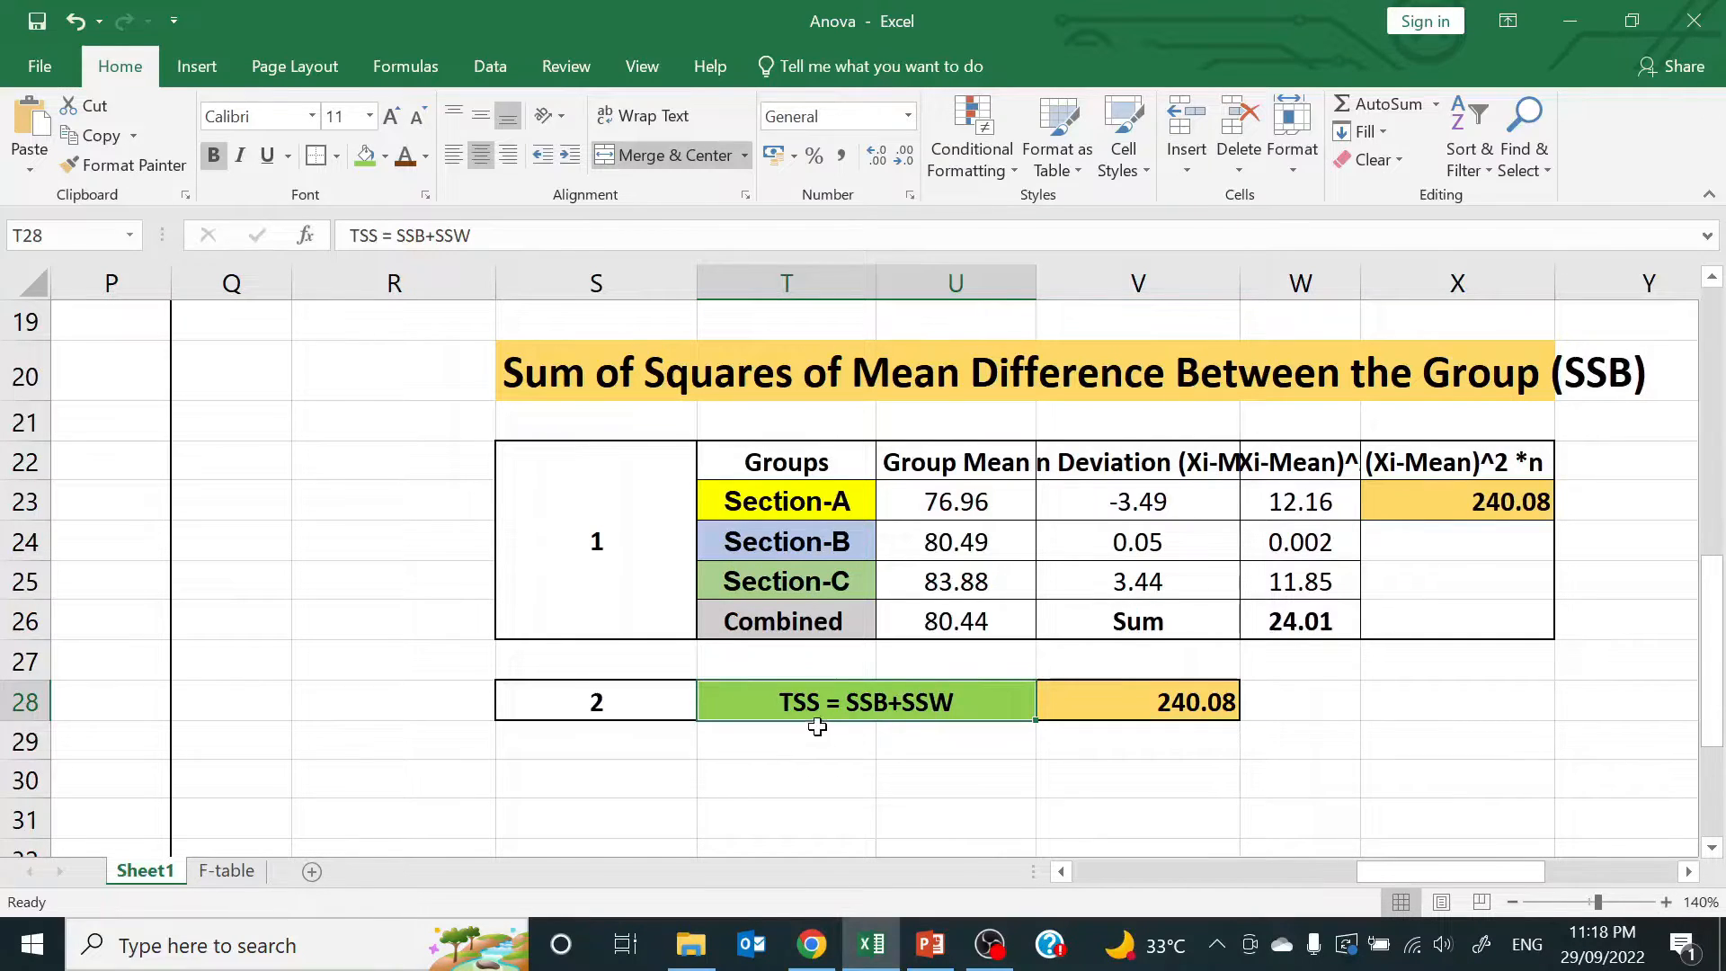
# Inspect the SSB formula in V28 and trace its source cells for TSS and SSW in the tables above
pyautogui.click(1184, 713)
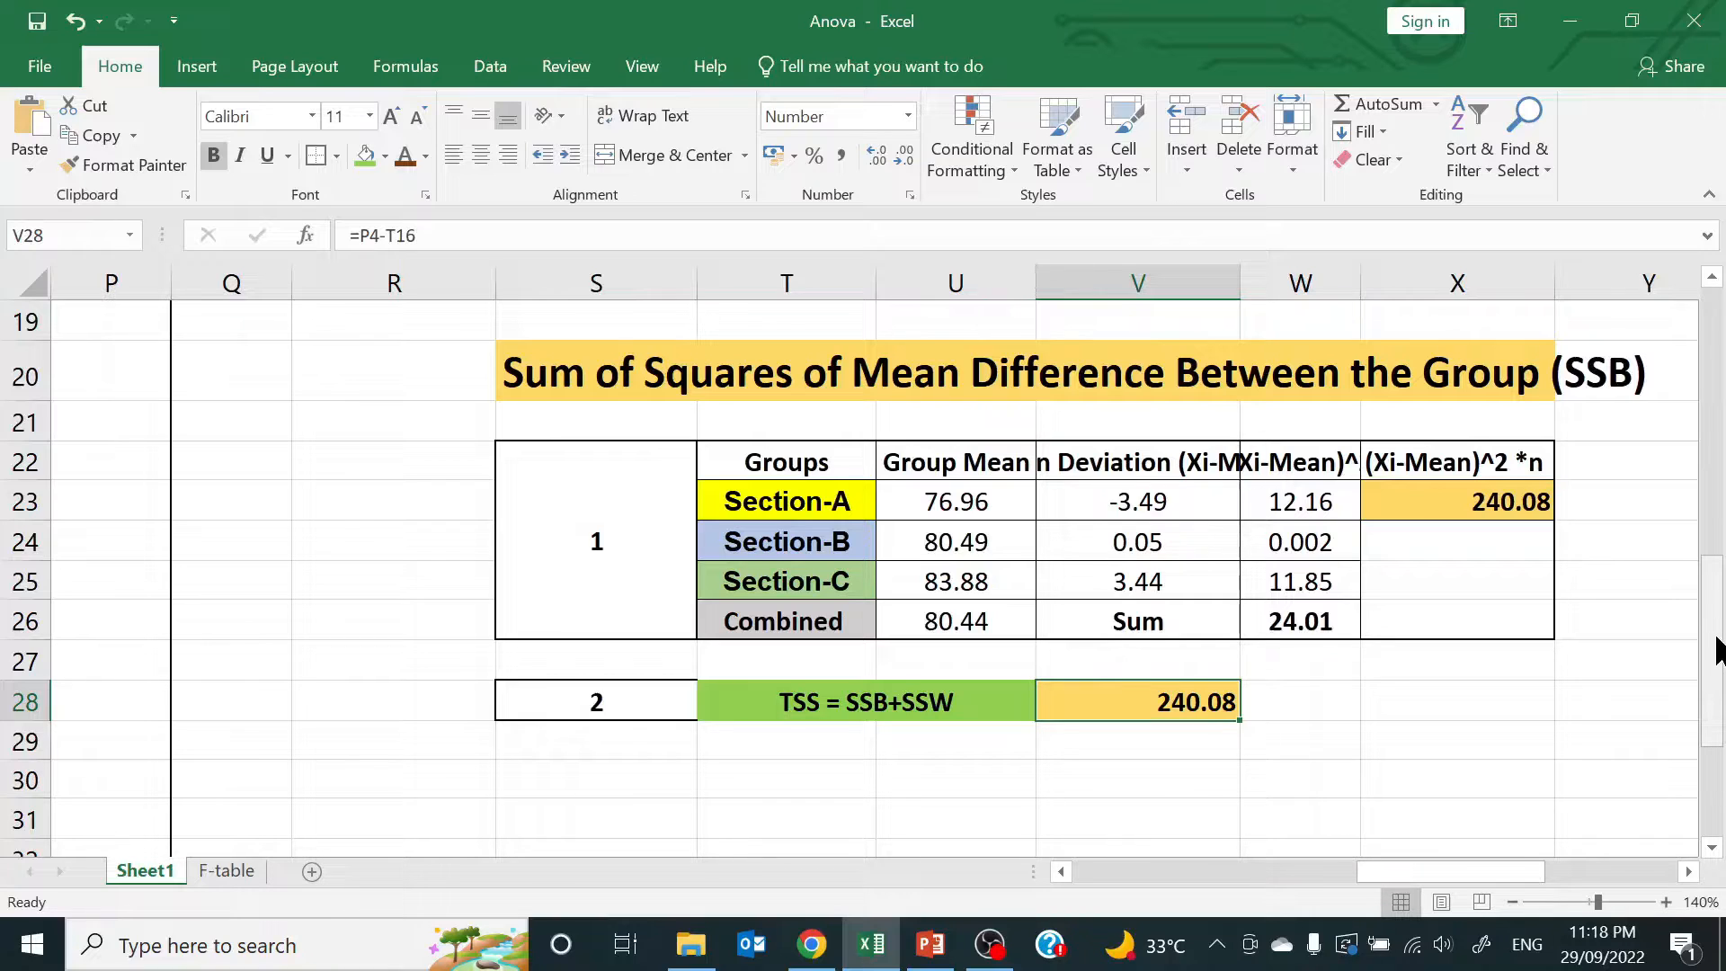
pyautogui.moveTo(1717, 649); pyautogui.dragTo(1718, 349)
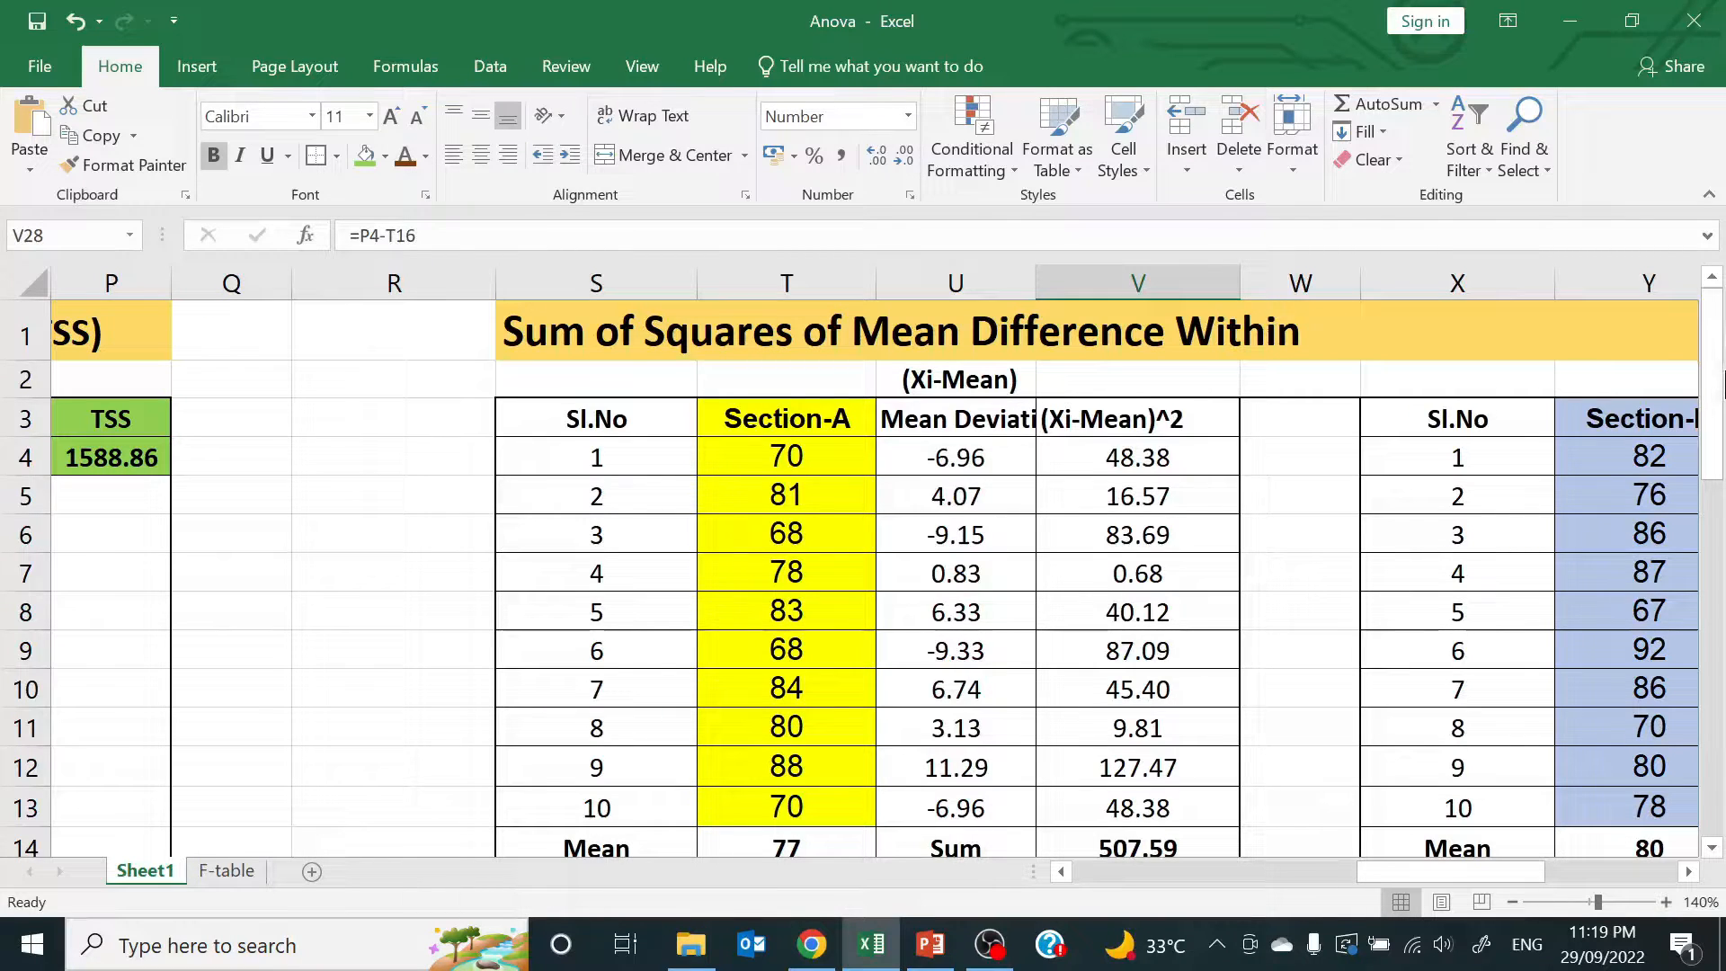
pyautogui.click(1711, 848)
pyautogui.scroll(-4, 1717, 854)
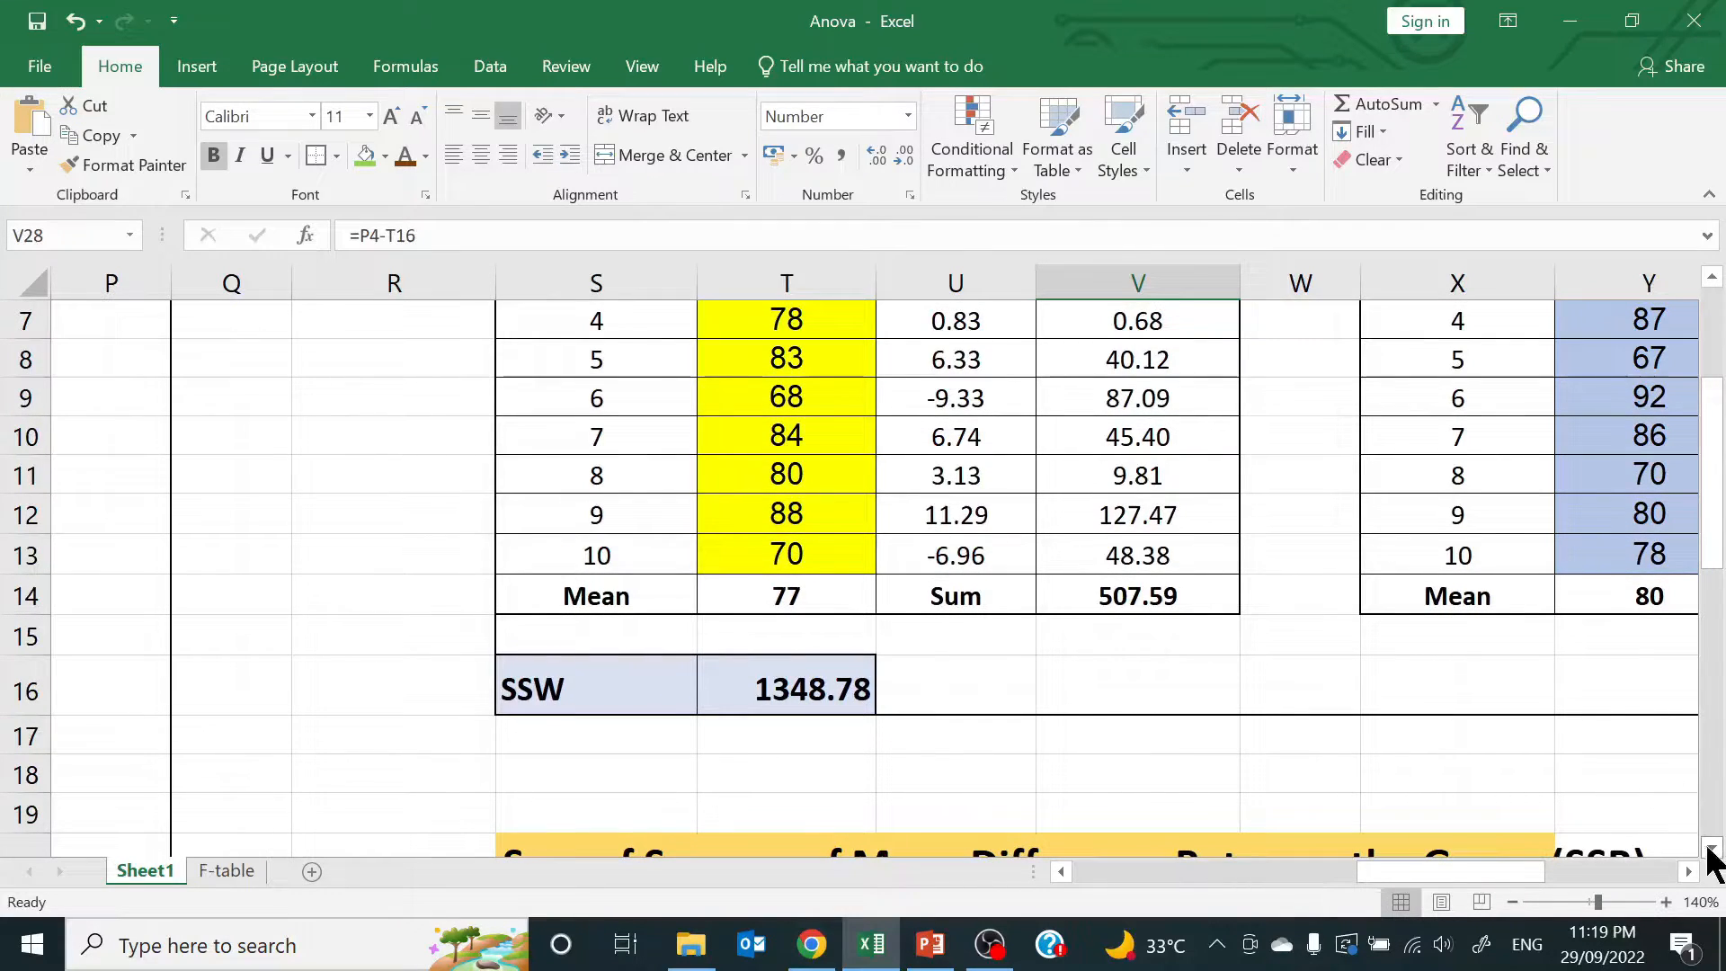
# Trace the combined mean in U26 of the between-group table back to the mean row of the TSS table
pyautogui.scroll(-3, 1707, 854)
pyautogui.scroll(-4, 1719, 869)
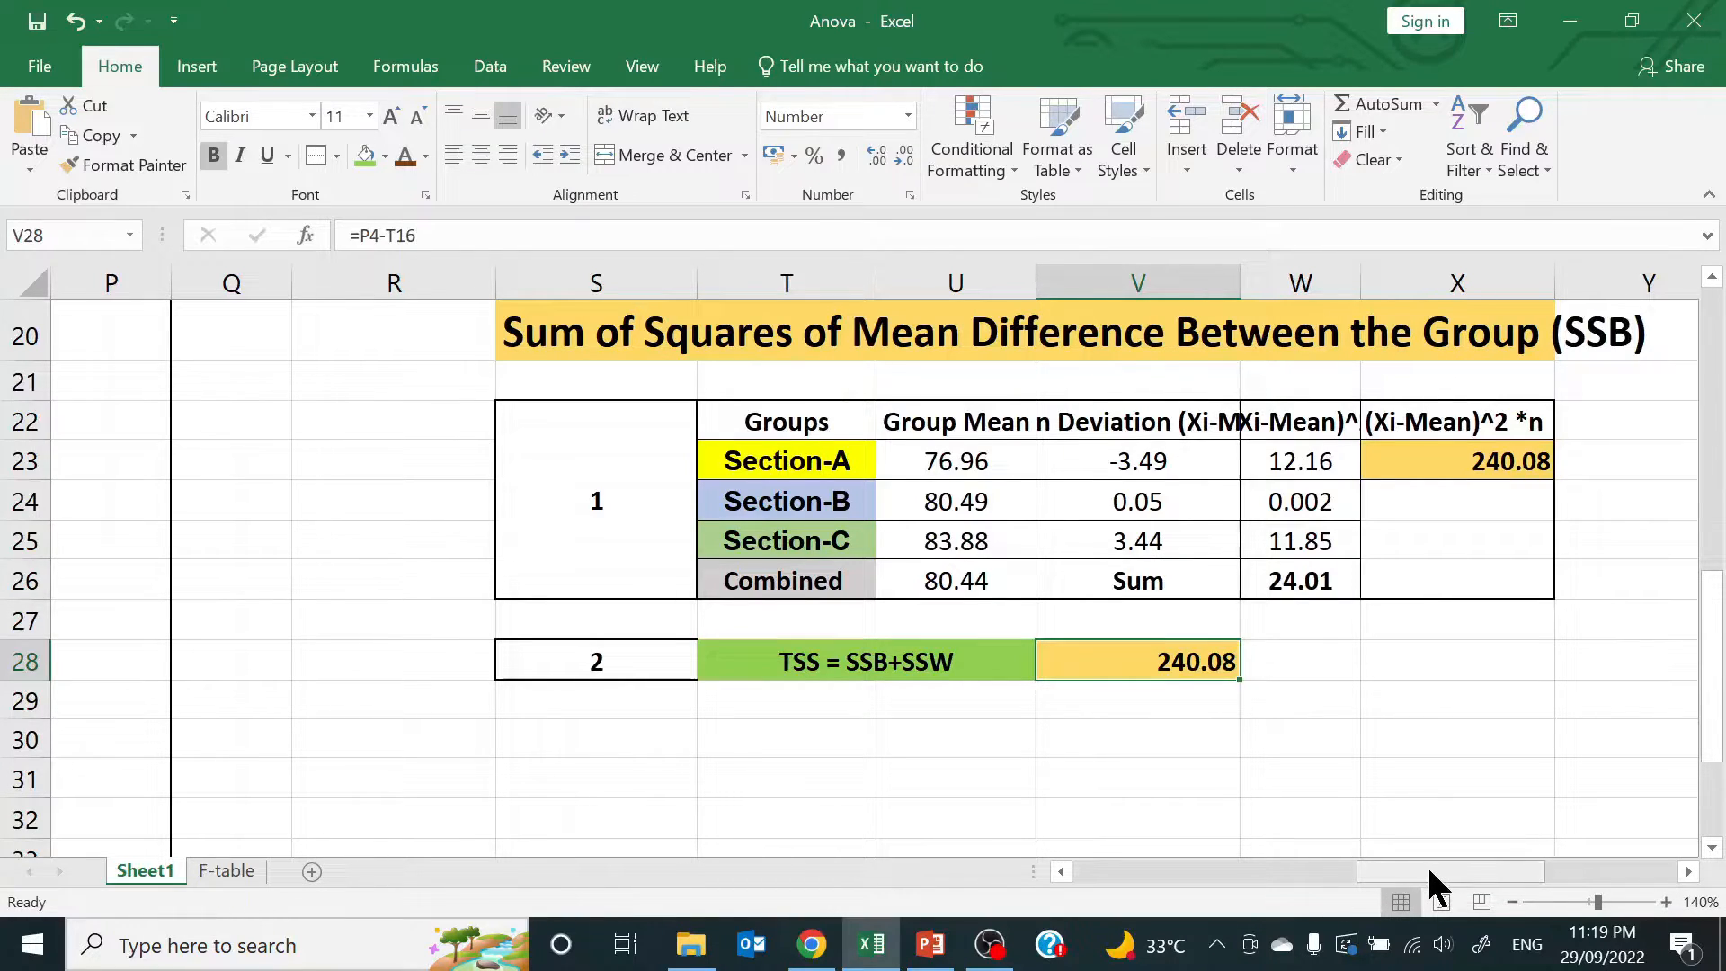
pyautogui.moveTo(1429, 871); pyautogui.dragTo(1314, 861)
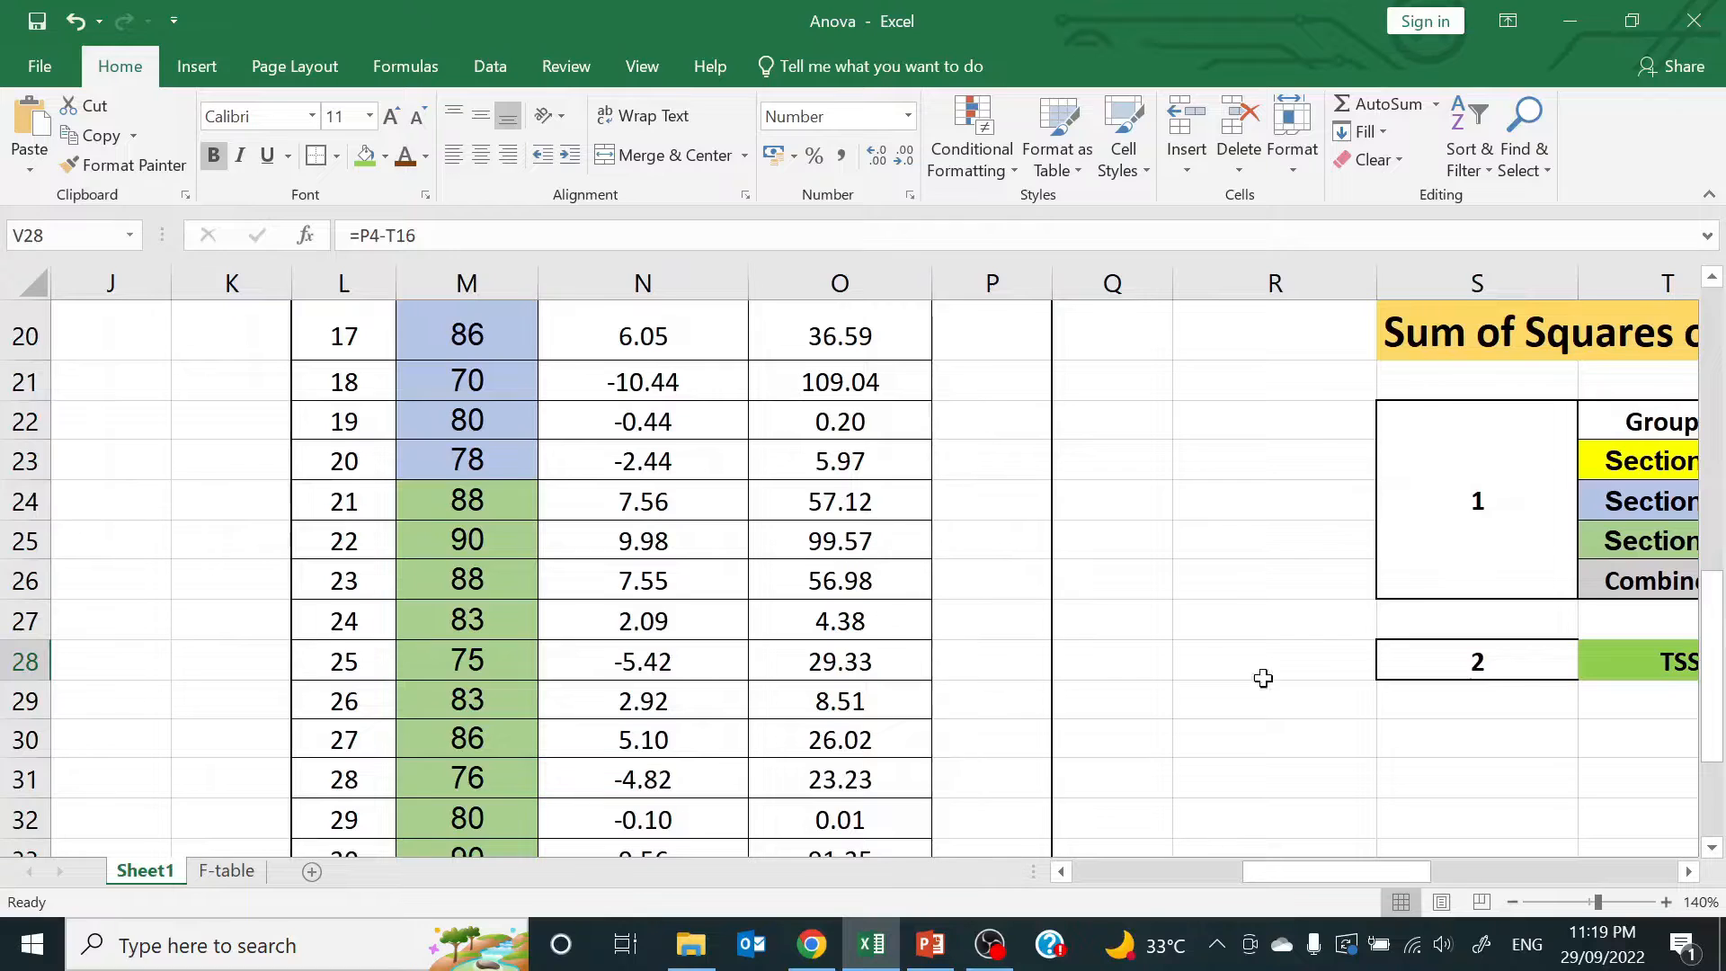
pyautogui.moveTo(1711, 629); pyautogui.dragTo(1712, 530)
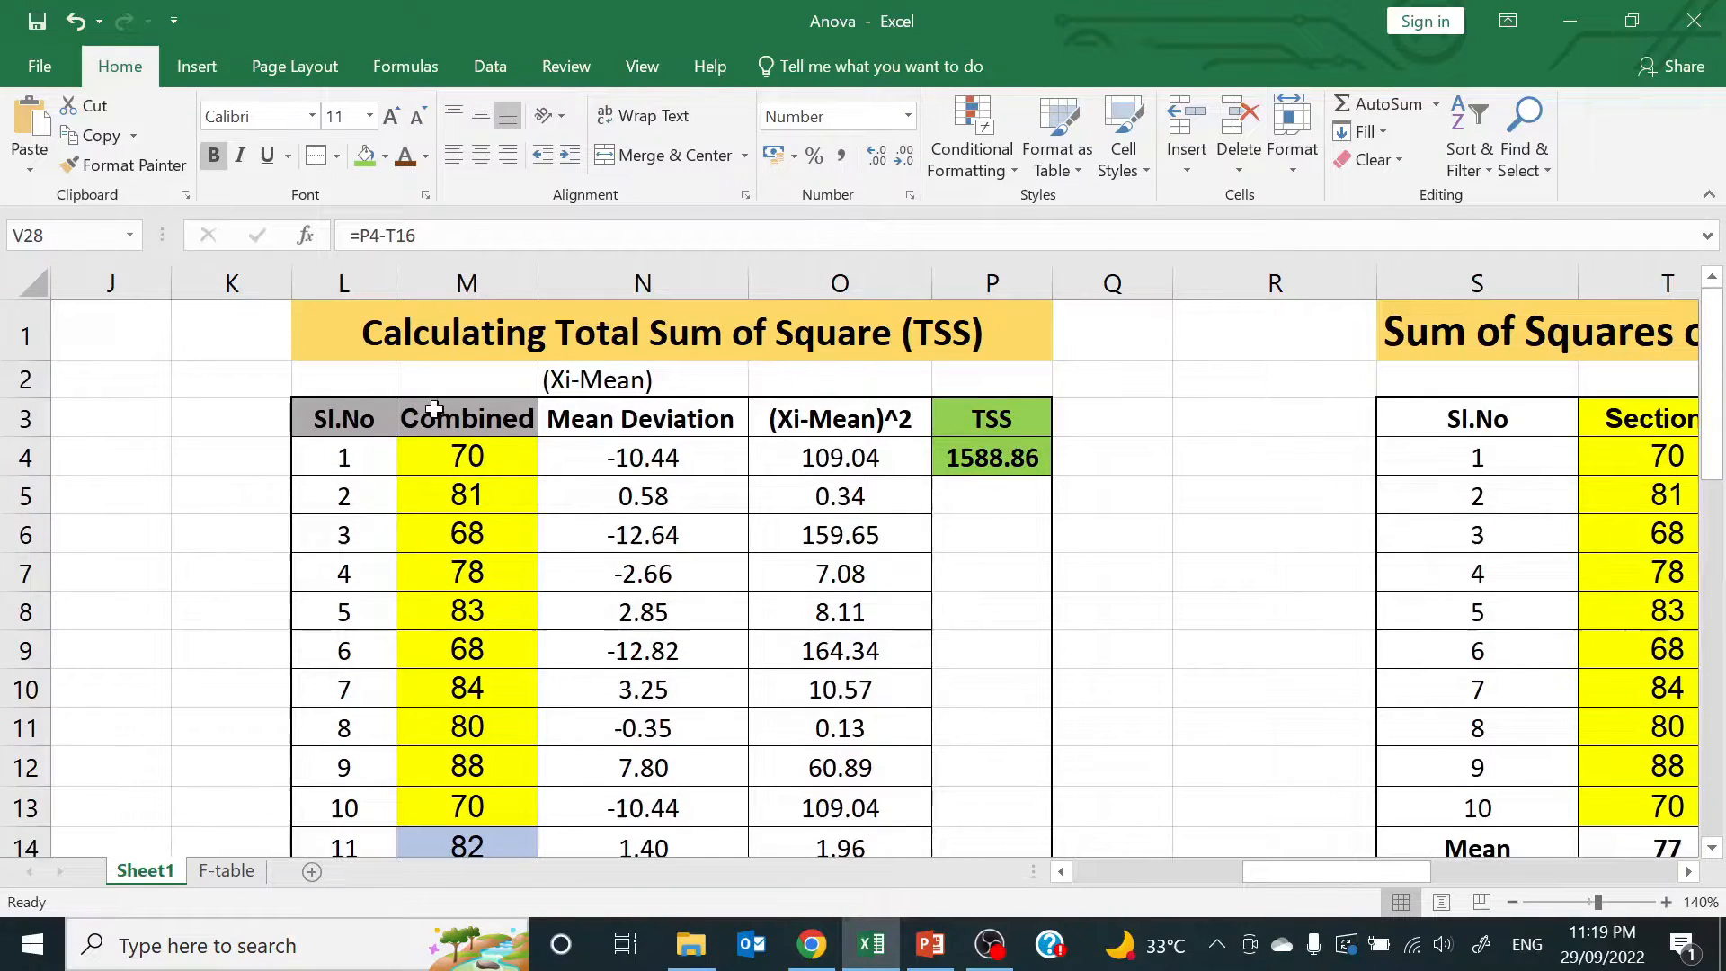
pyautogui.moveTo(1707, 393); pyautogui.dragTo(1715, 809)
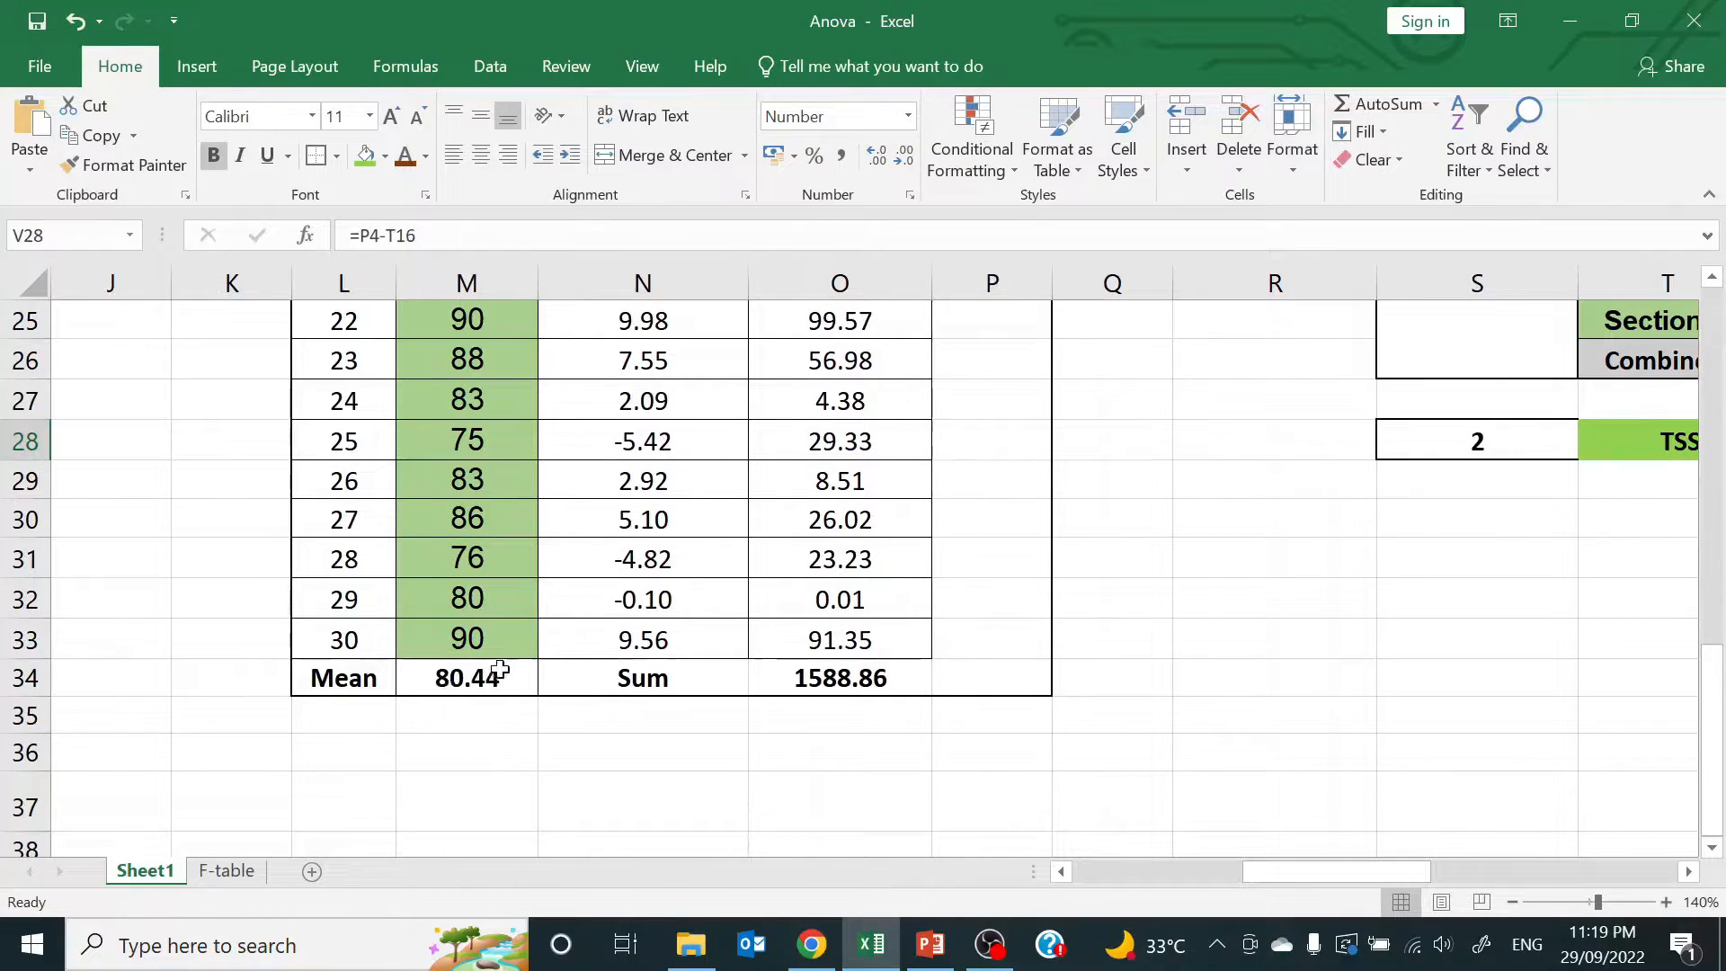
pyautogui.moveTo(1292, 862); pyautogui.dragTo(1384, 865)
pyautogui.moveTo(1710, 697); pyautogui.dragTo(1710, 593)
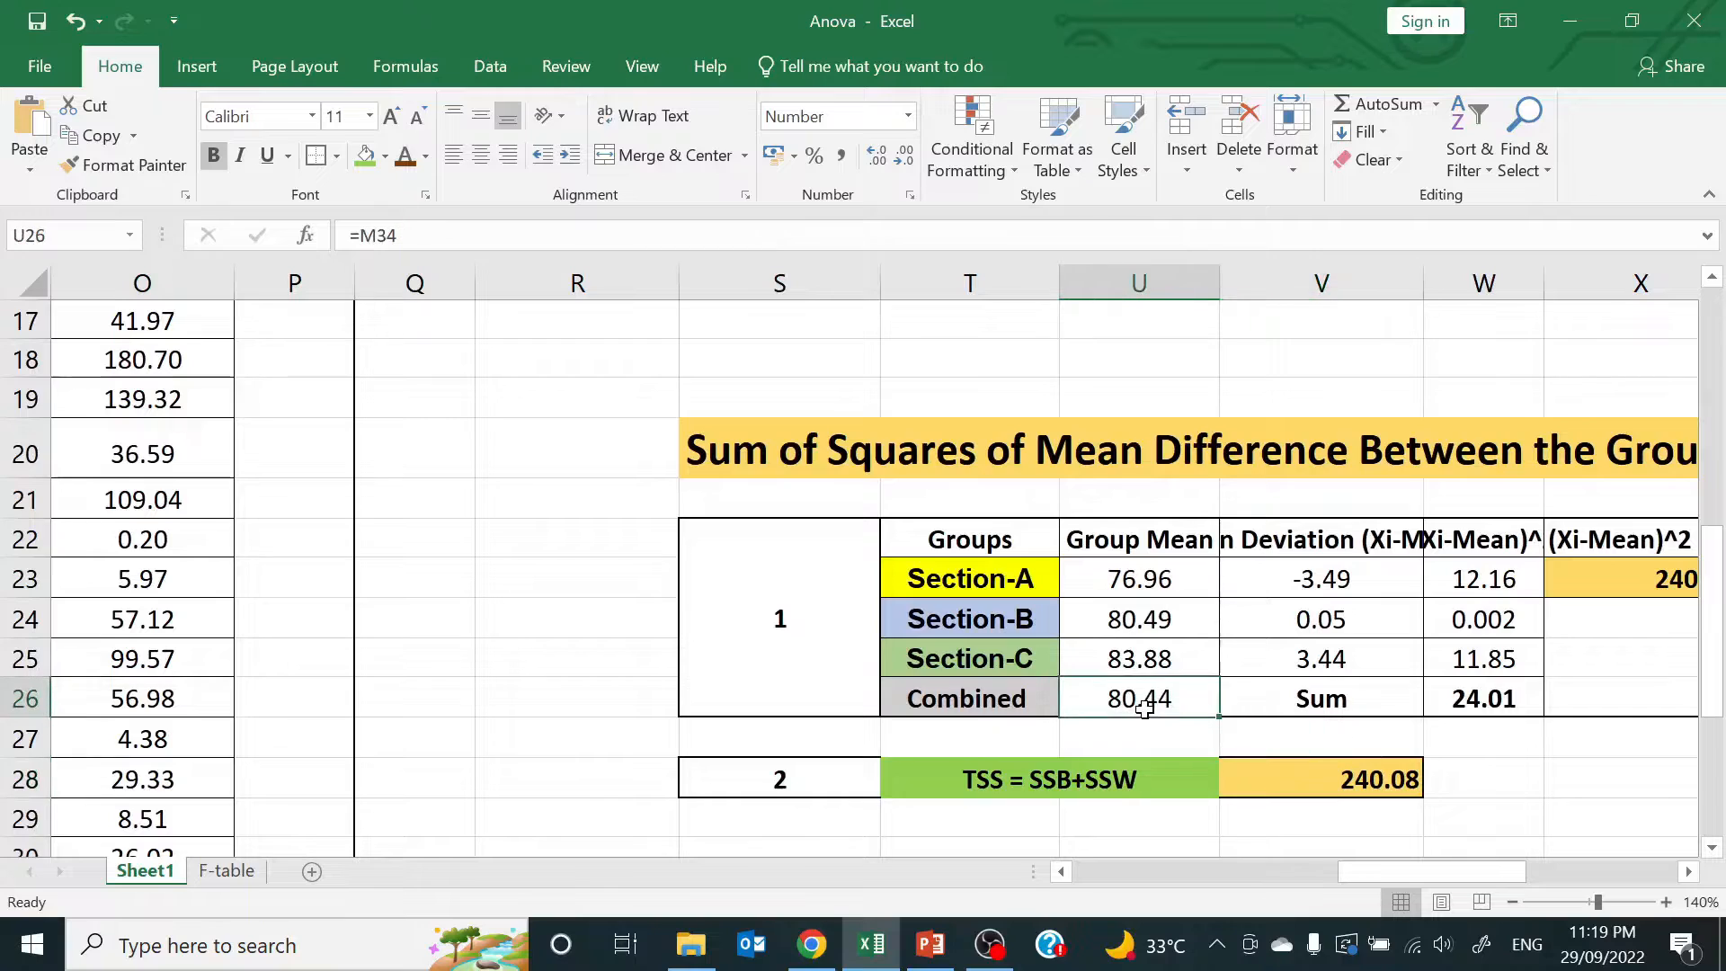
pyautogui.click(1144, 708)
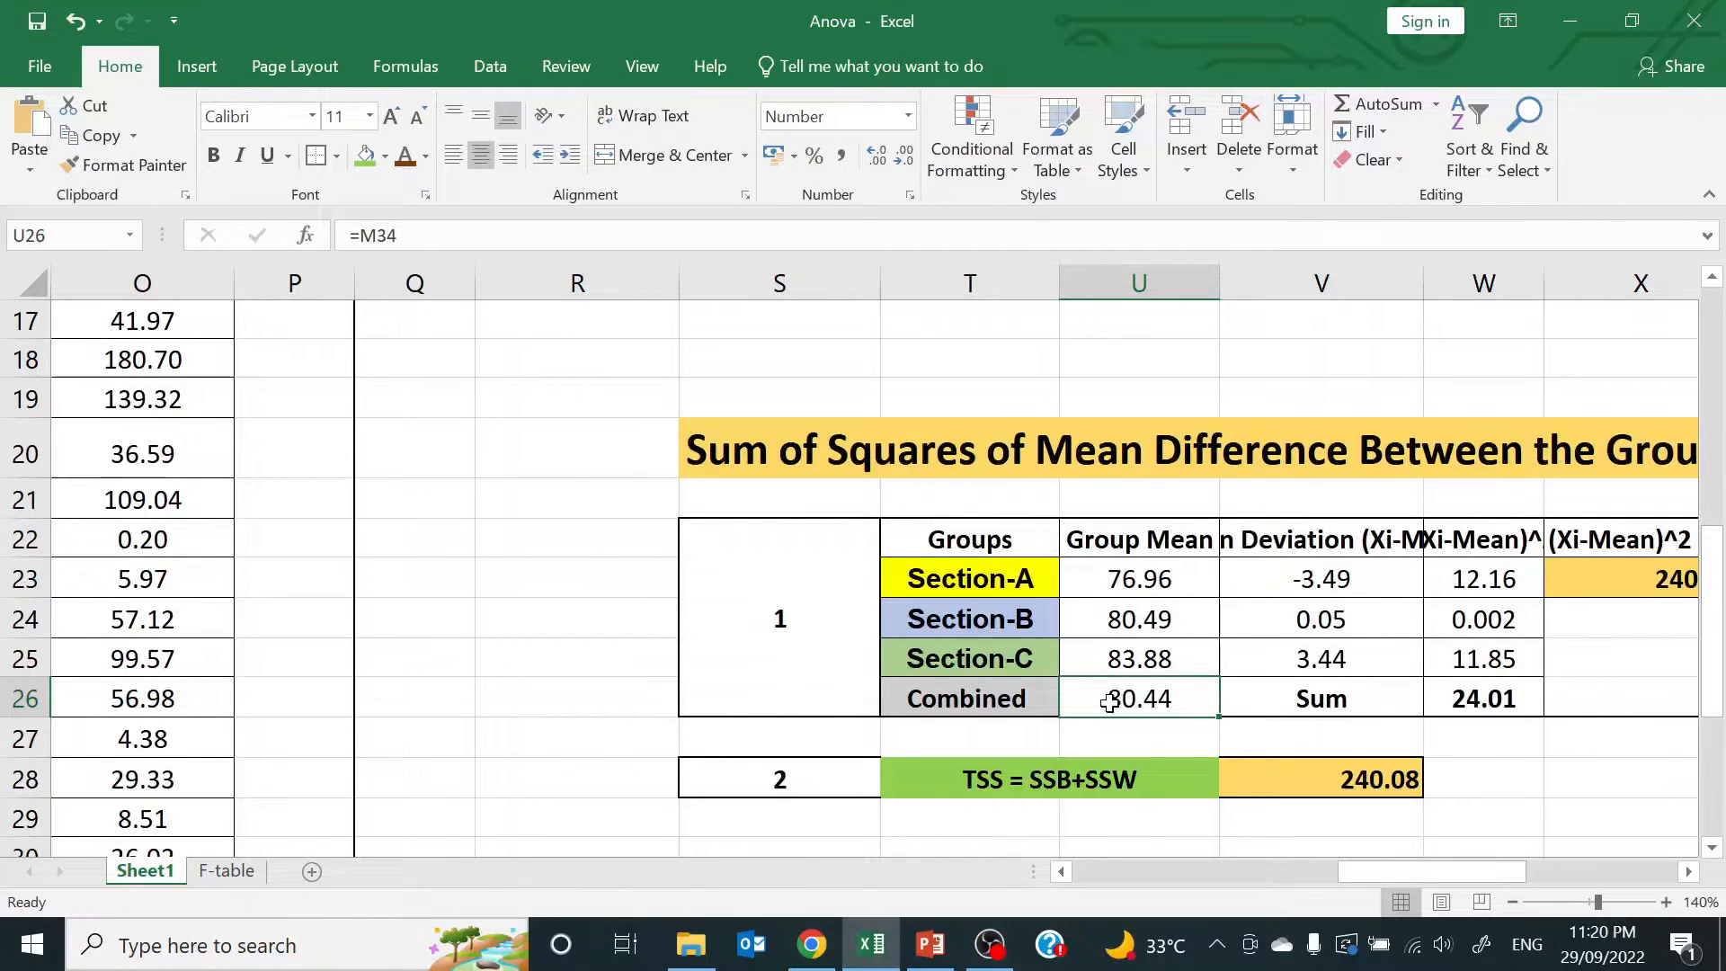
# Clear the mean deviations and squared deviations of the three sections in V23:W25 of the between-group table
pyautogui.click(1290, 585)
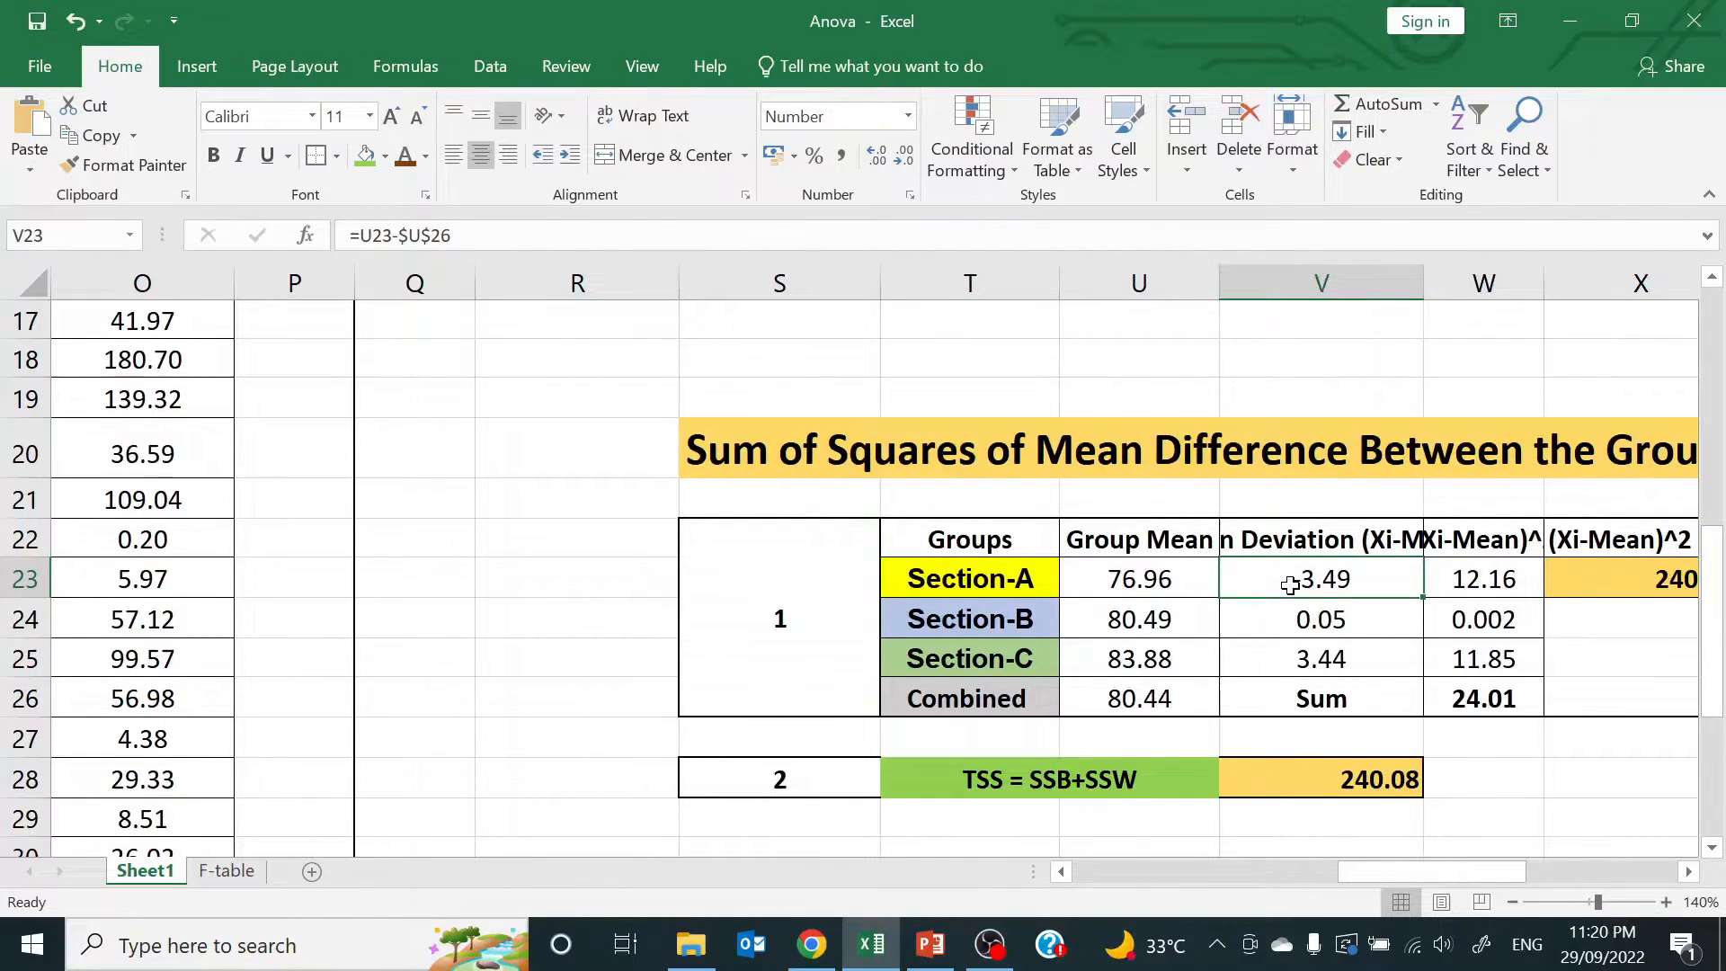
pyautogui.hotkey('shift', 'Right')
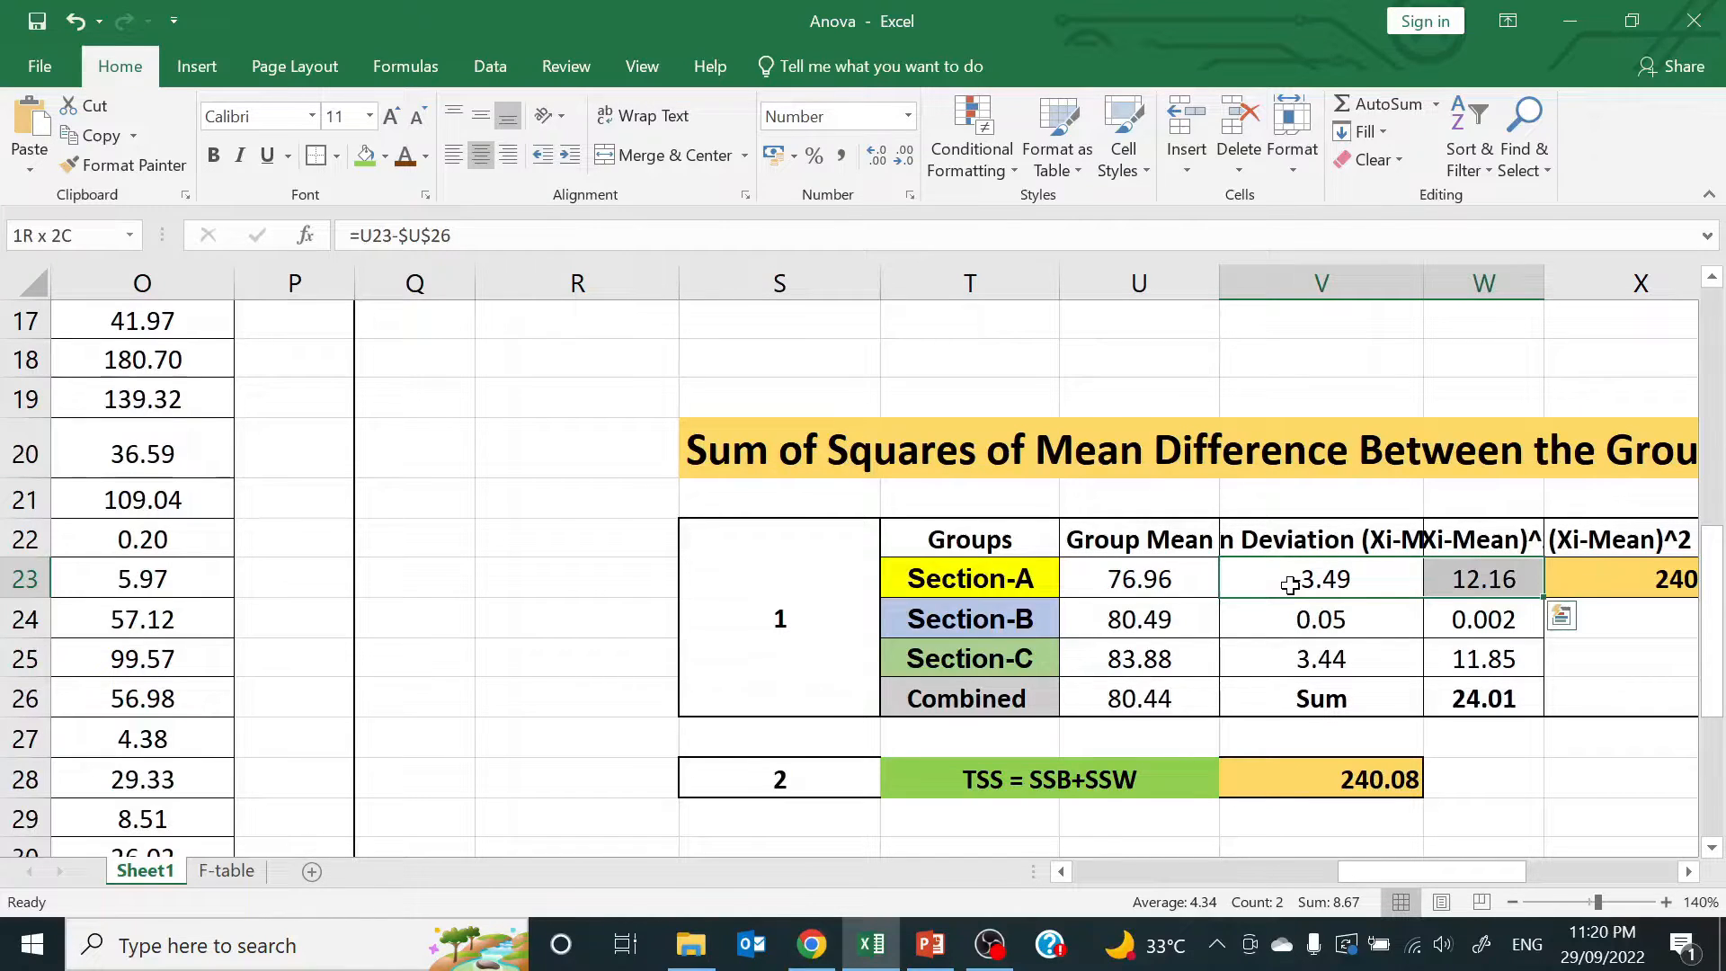
pyautogui.hotkey('shift', 'Down')
pyautogui.hotkey('shift', 'Down')
pyautogui.press('Delete')
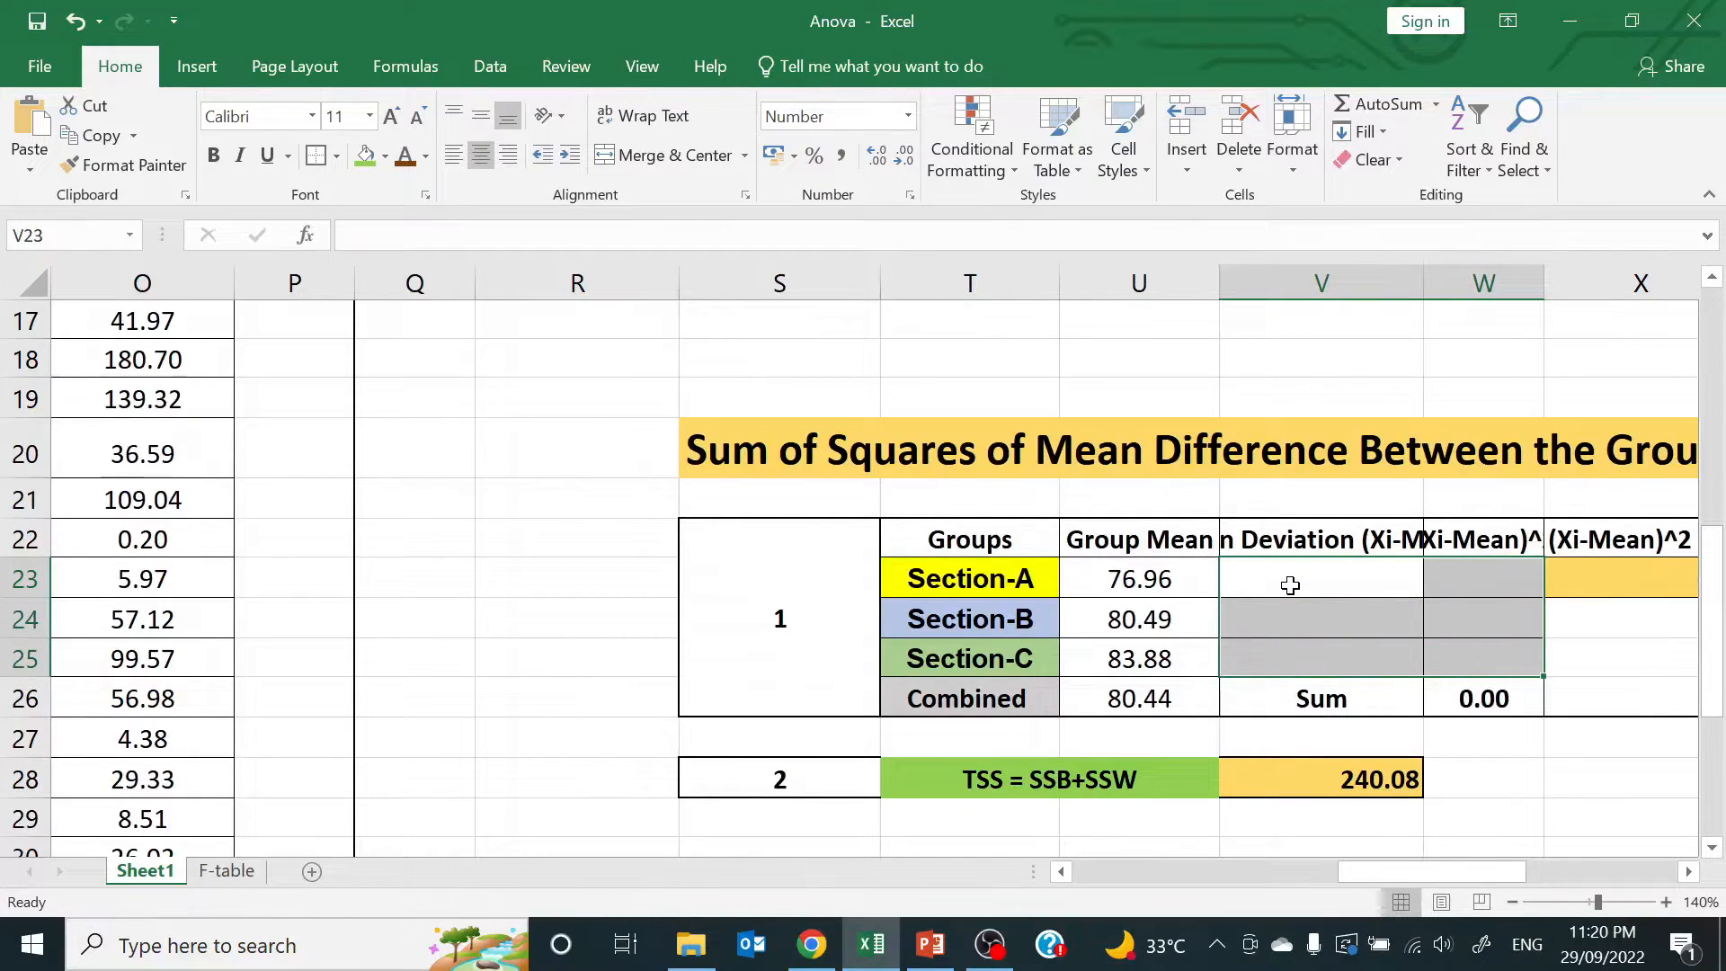
# Calculate Section-A's deviation from the combined mean in V23 with the formula =U23-U26
pyautogui.click(1301, 582)
pyautogui.write('=')
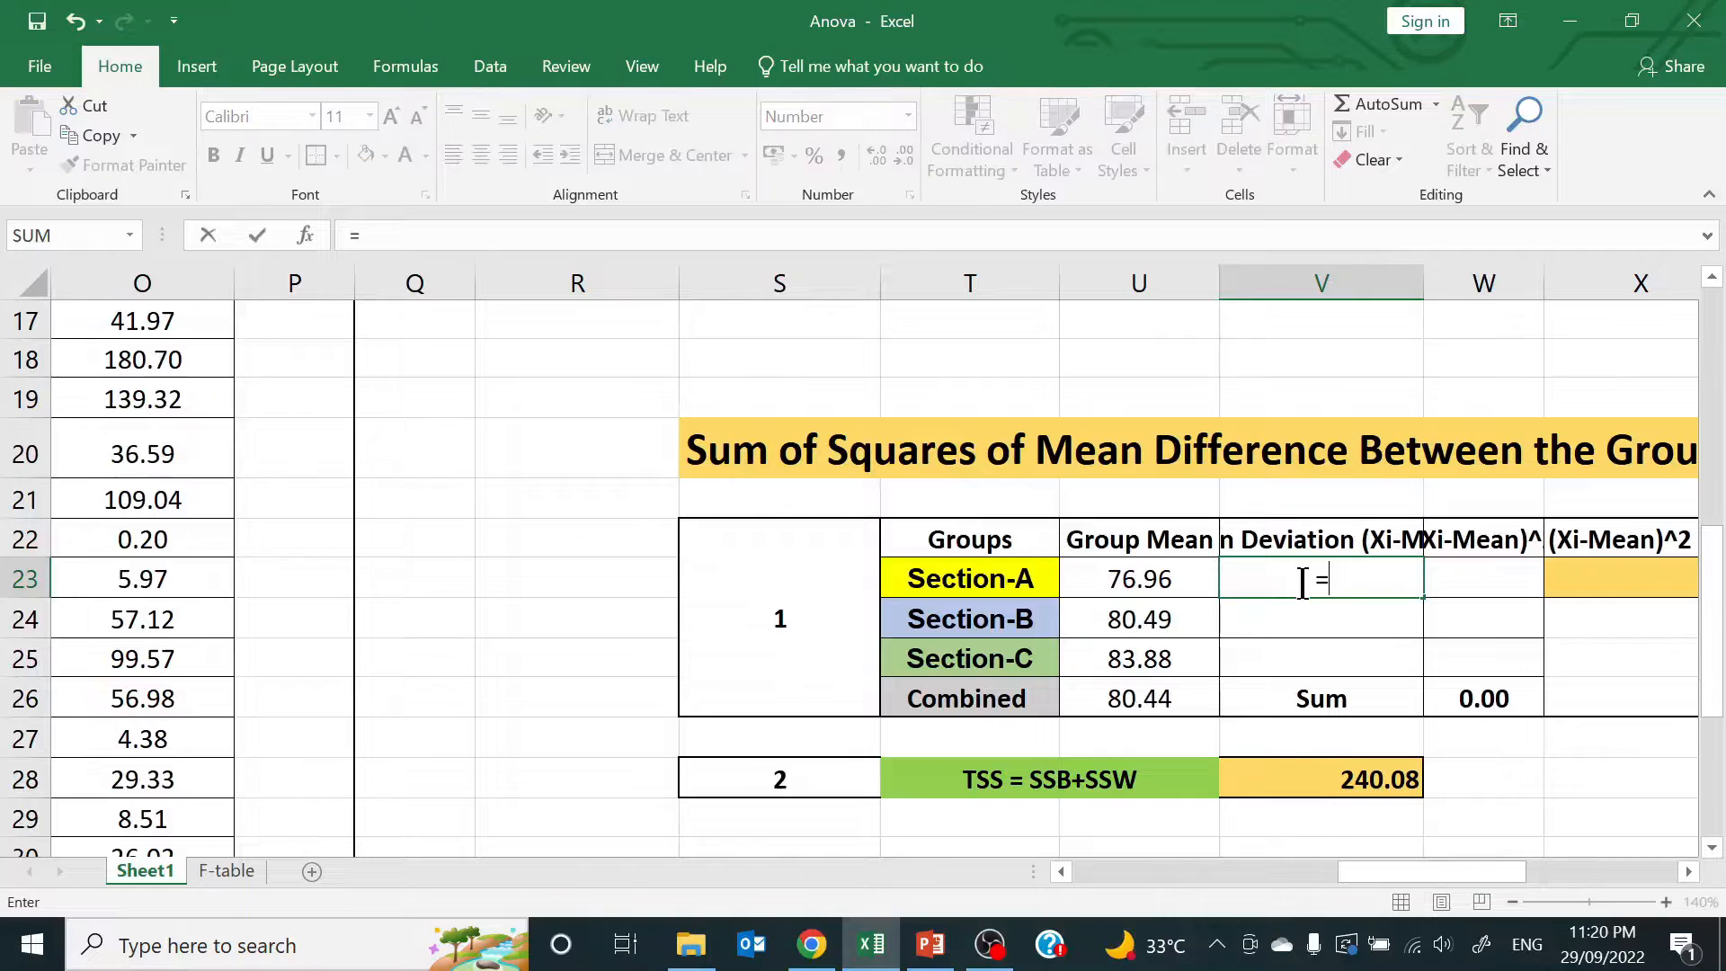
pyautogui.click(1131, 582)
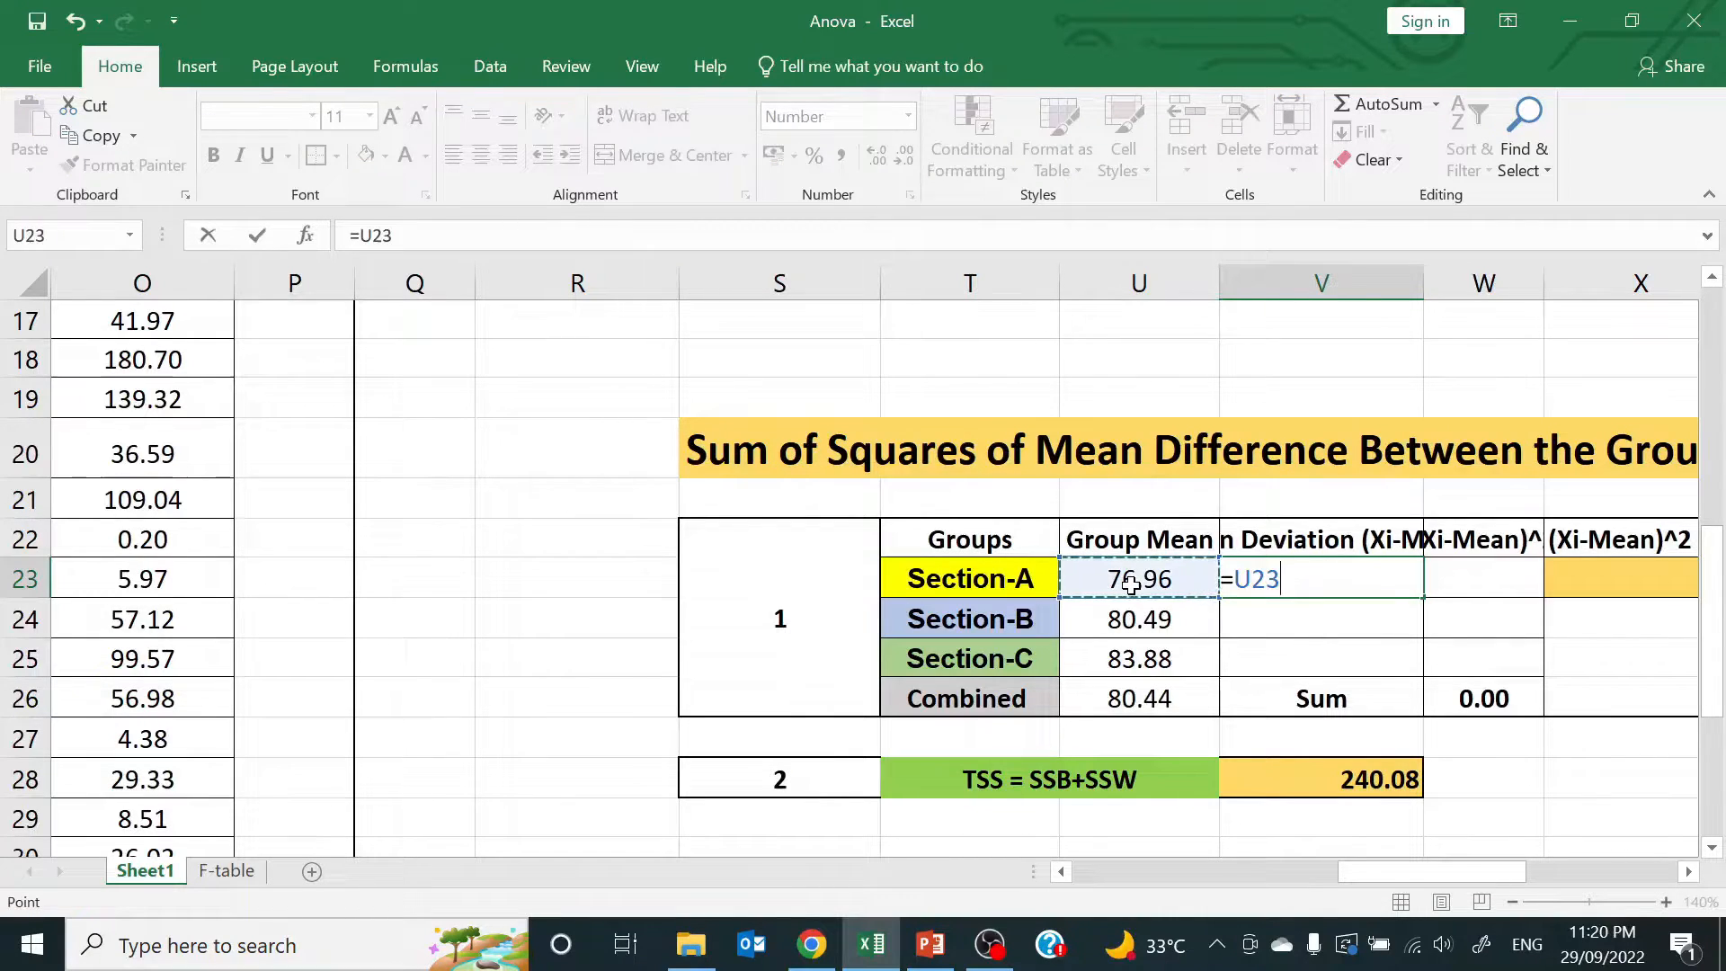
pyautogui.write('-')
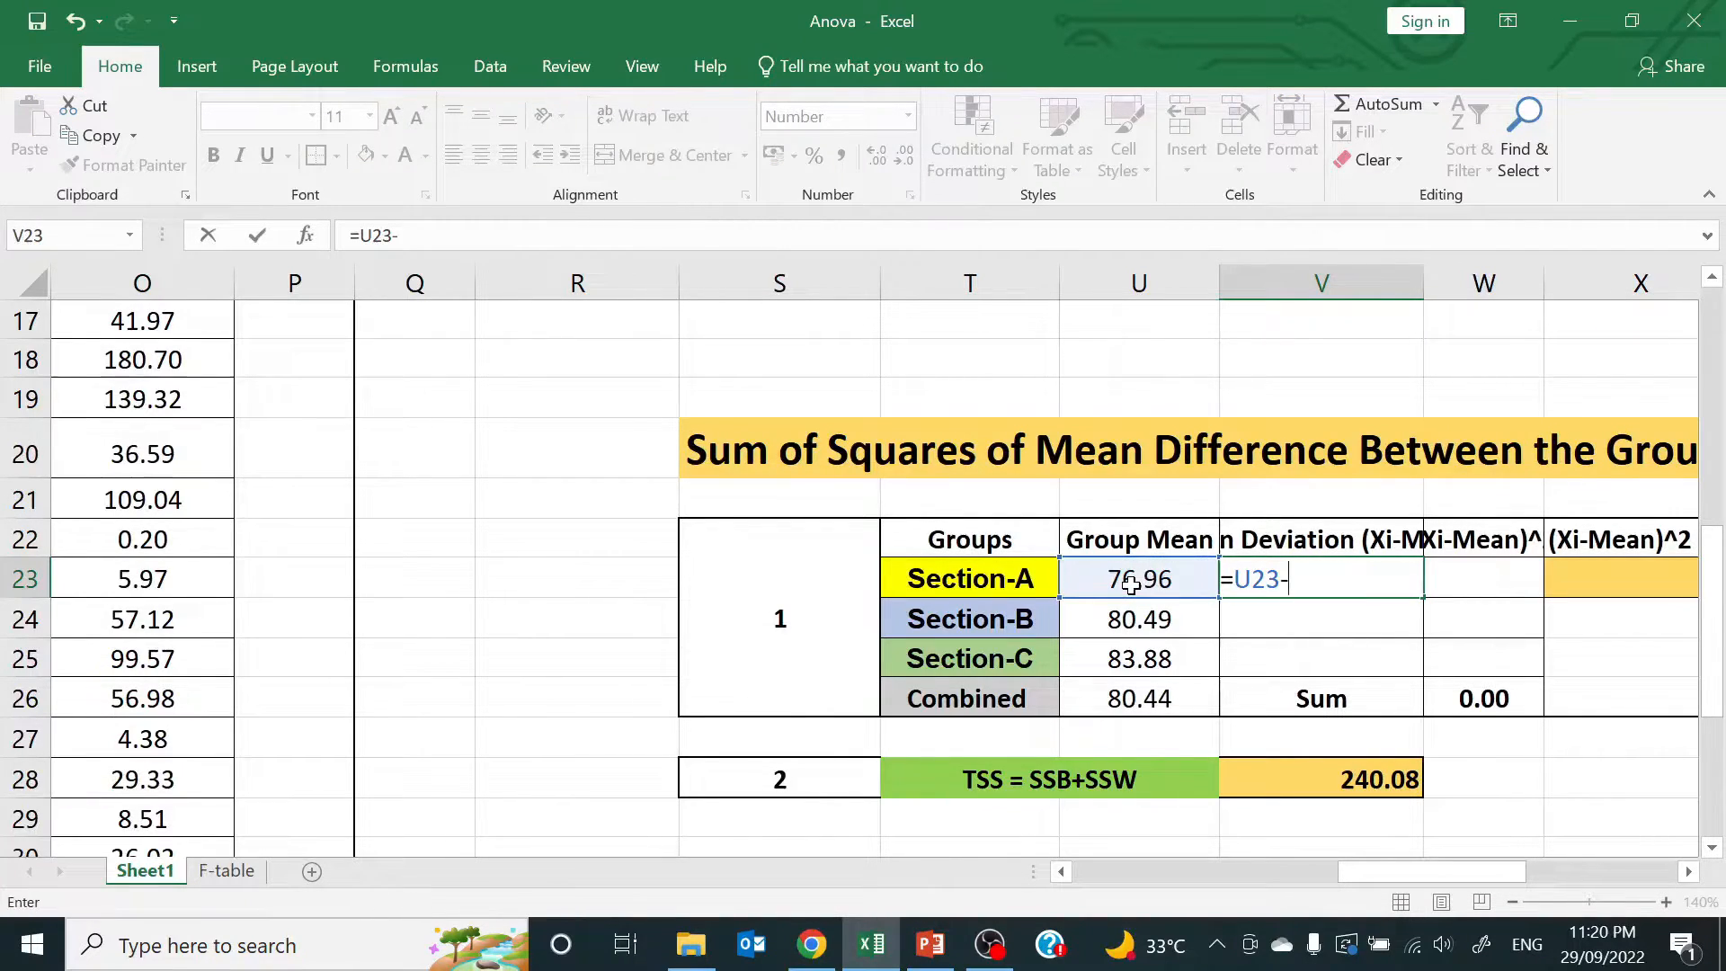
pyautogui.click(1165, 701)
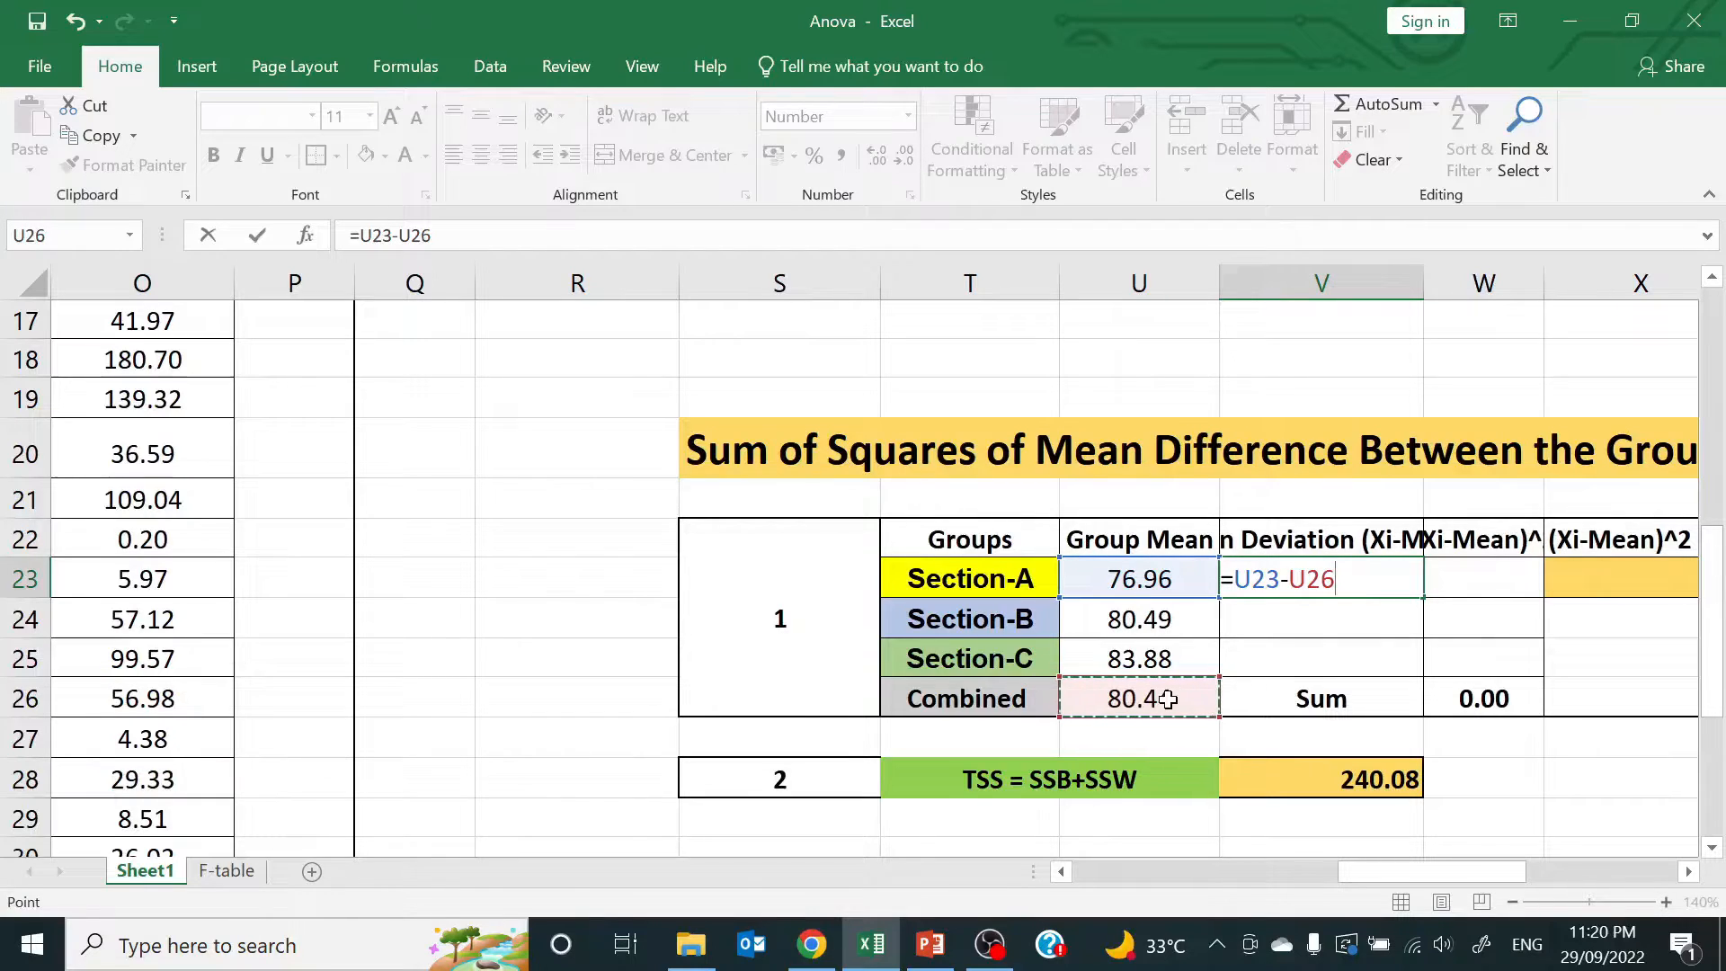
pyautogui.press('Return')
# Make the combined mean reference in V23 absolute as =U23-$U$26 and fill the formula down to Section-C in V25
pyautogui.click(1359, 580)
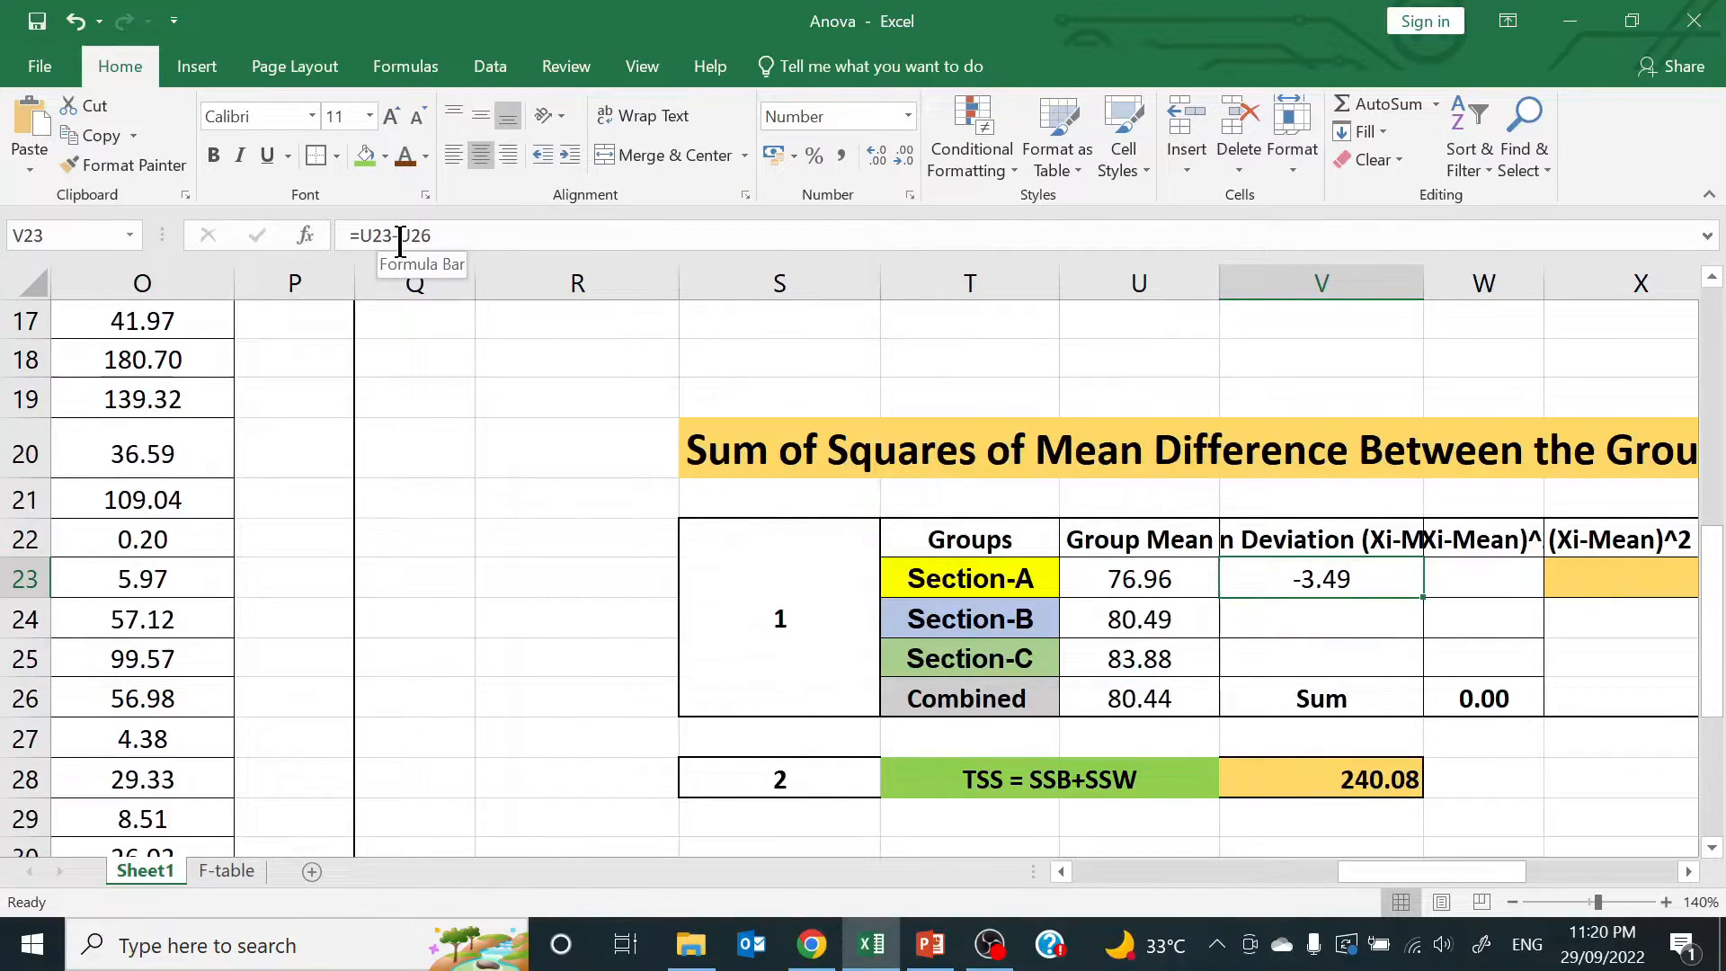
pyautogui.click(400, 237)
pyautogui.write('$U$')
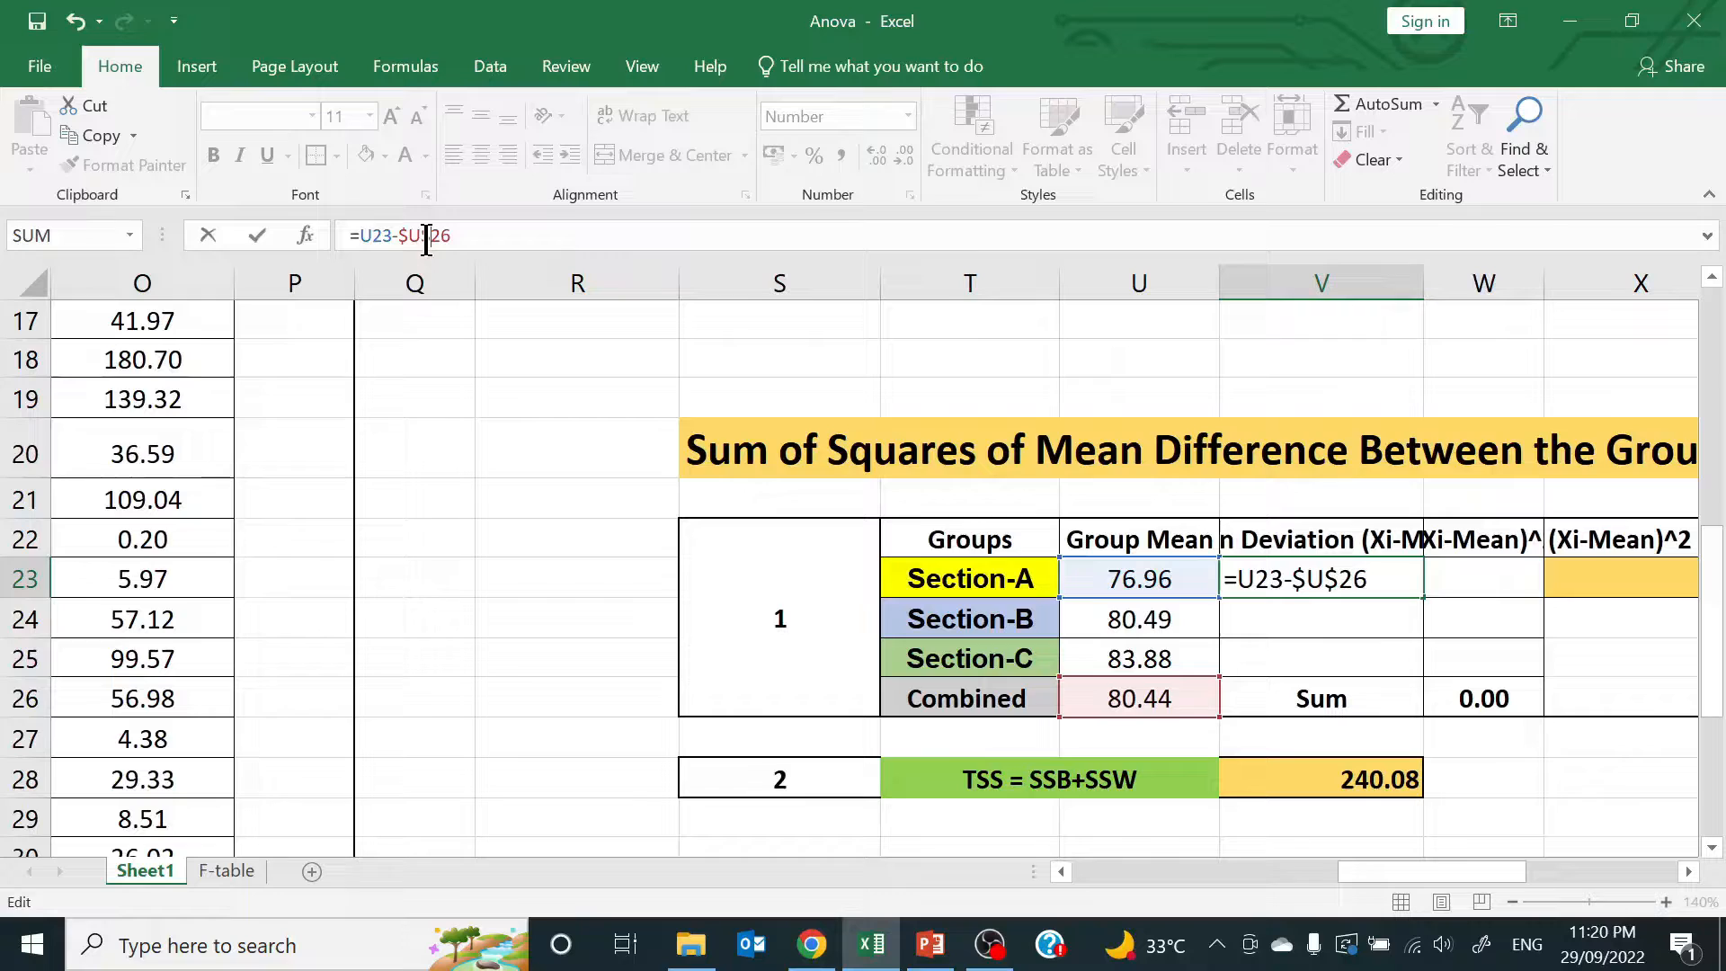
pyautogui.press('Return')
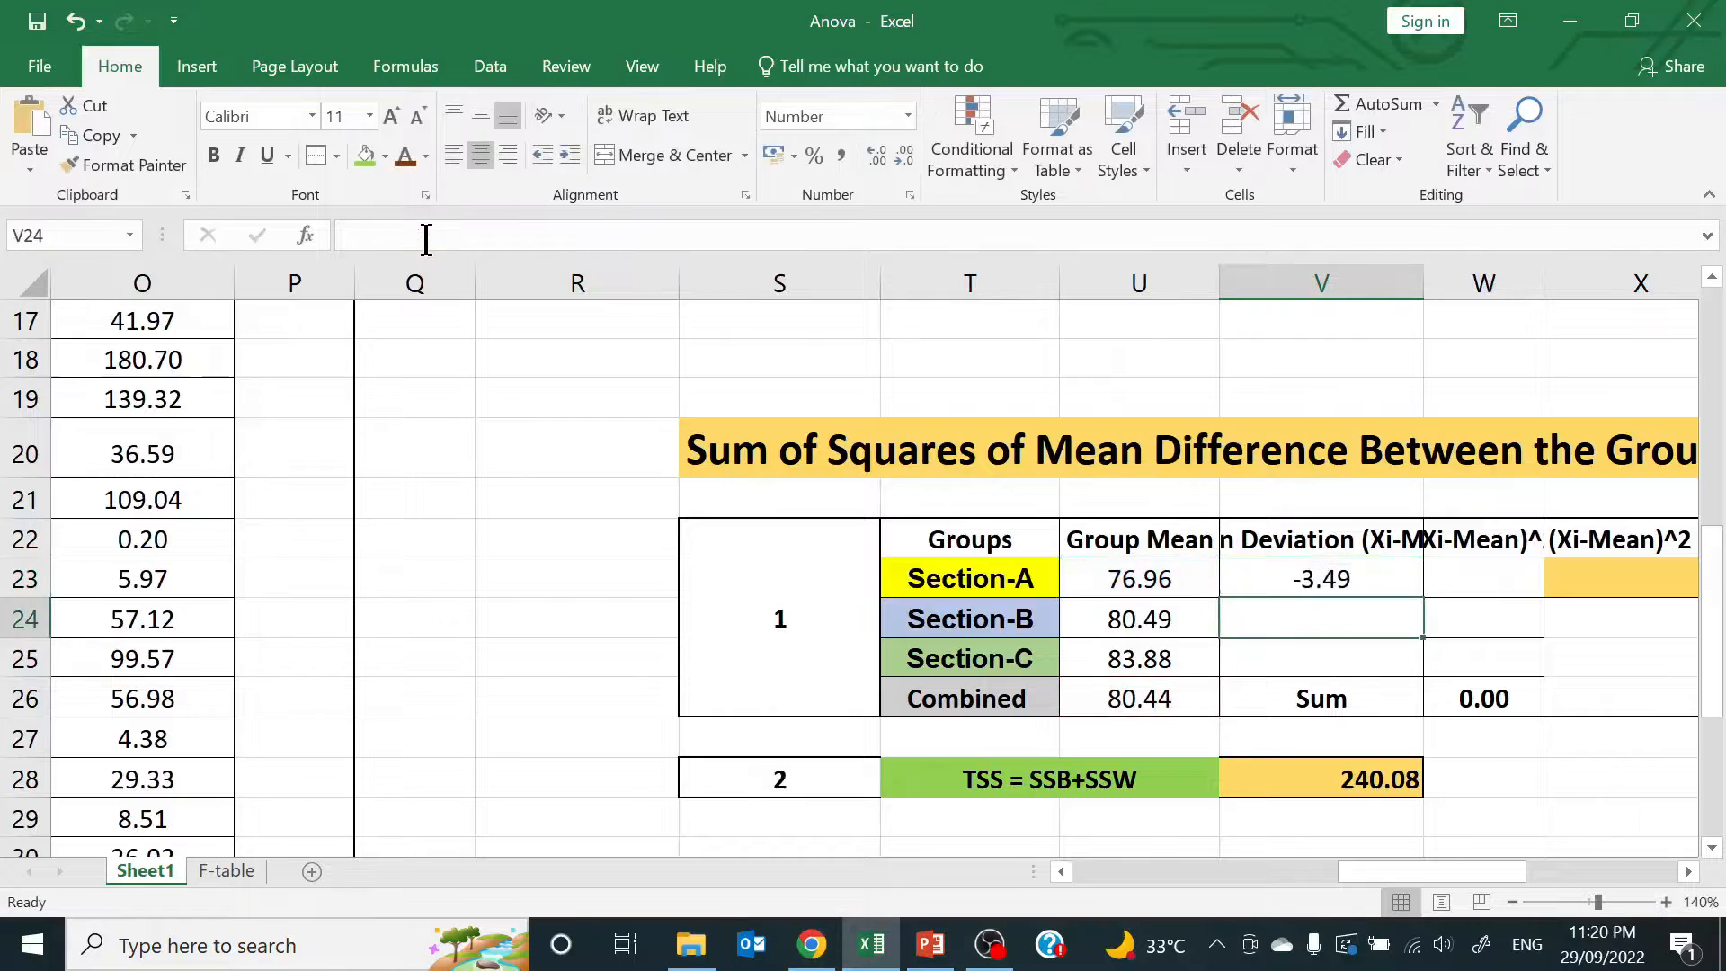
pyautogui.click(1383, 573)
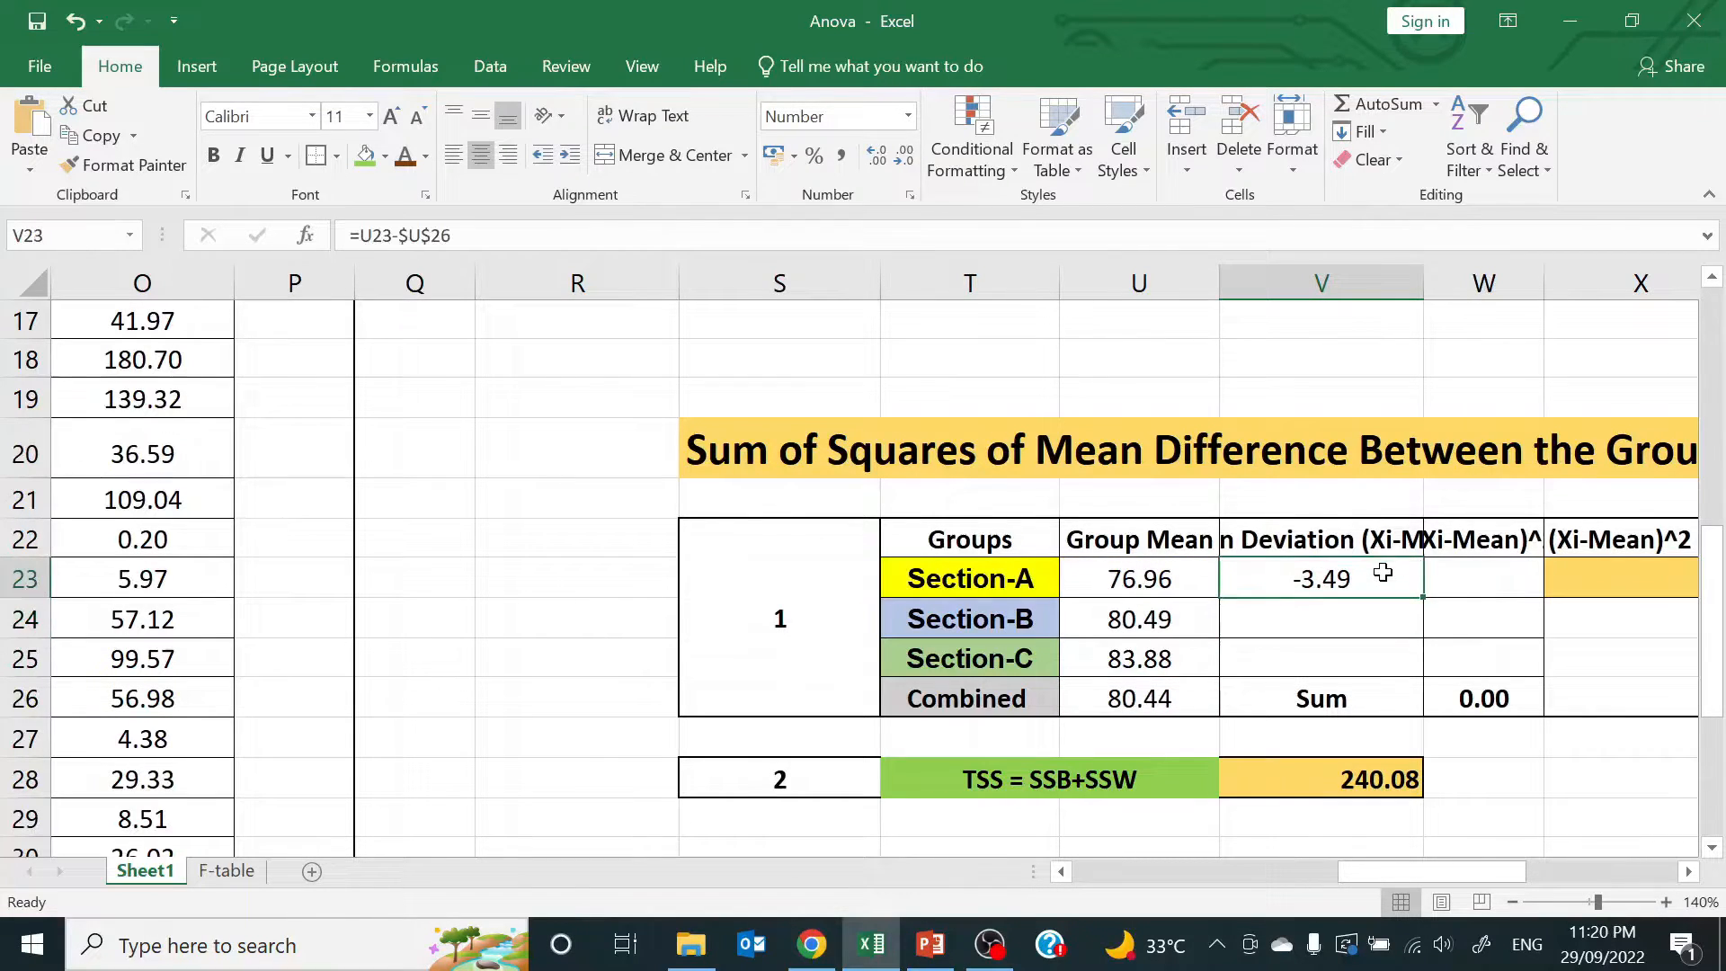
pyautogui.moveTo(1421, 599); pyautogui.dragTo(1422, 664)
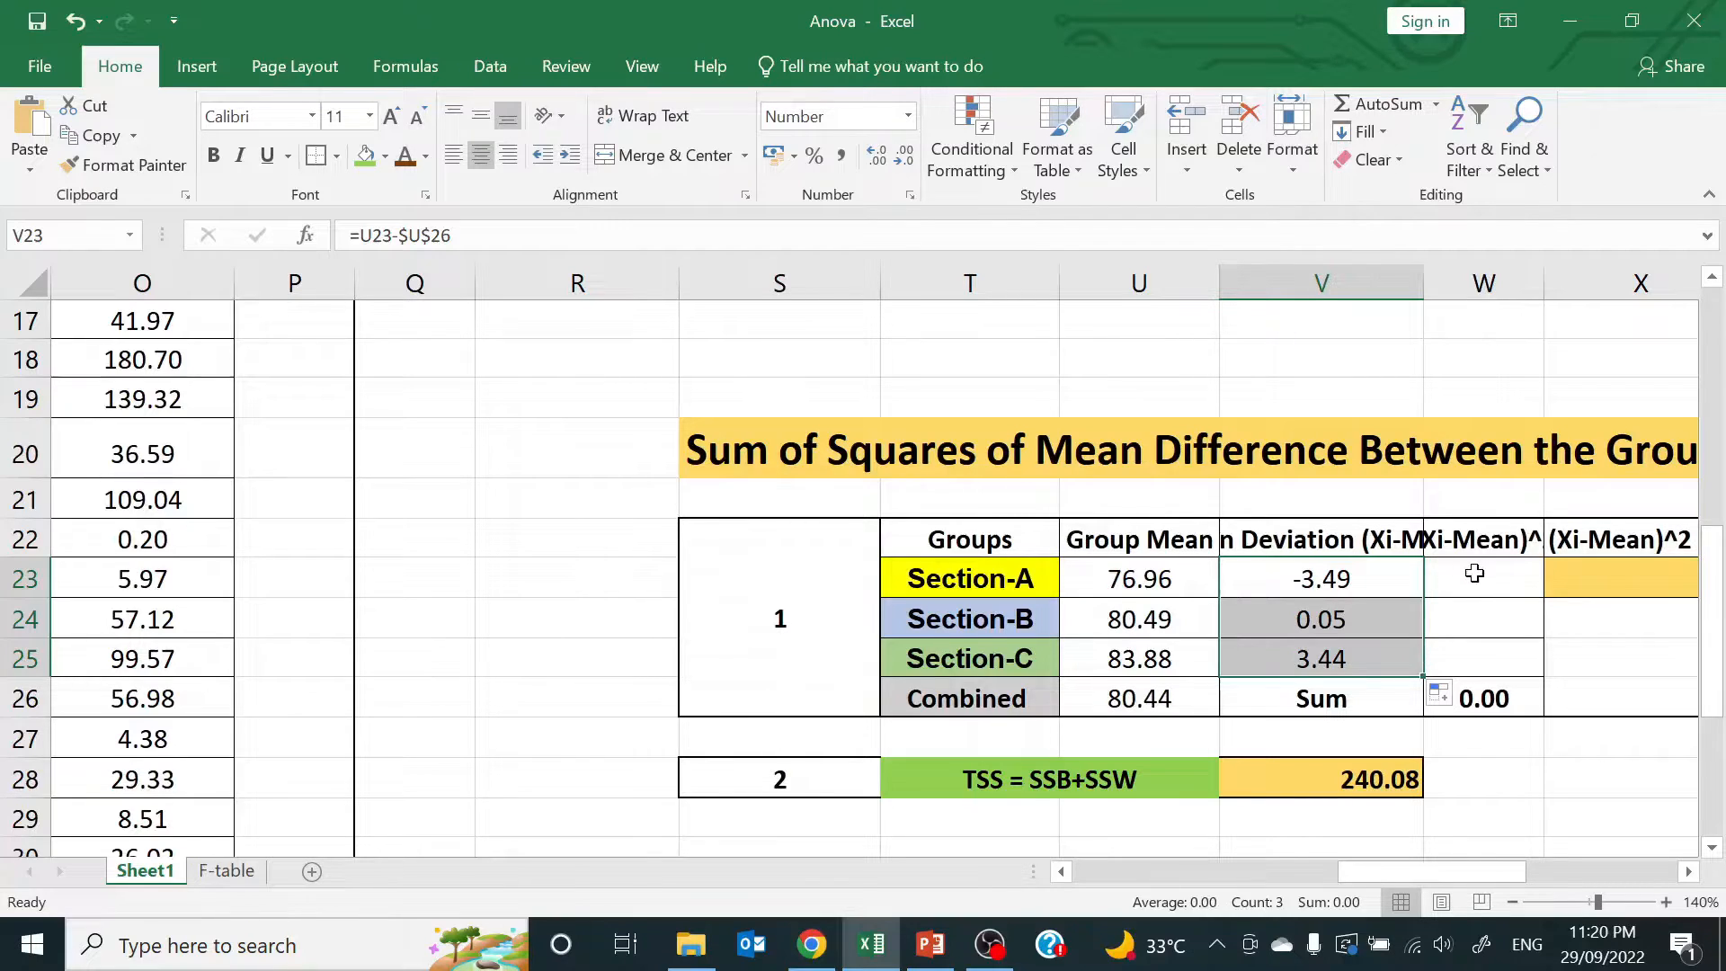
# Square Section-A's mean deviation in W23 with =V23*V23 and fill the formula down to W25
pyautogui.click(1478, 569)
pyautogui.write('=')
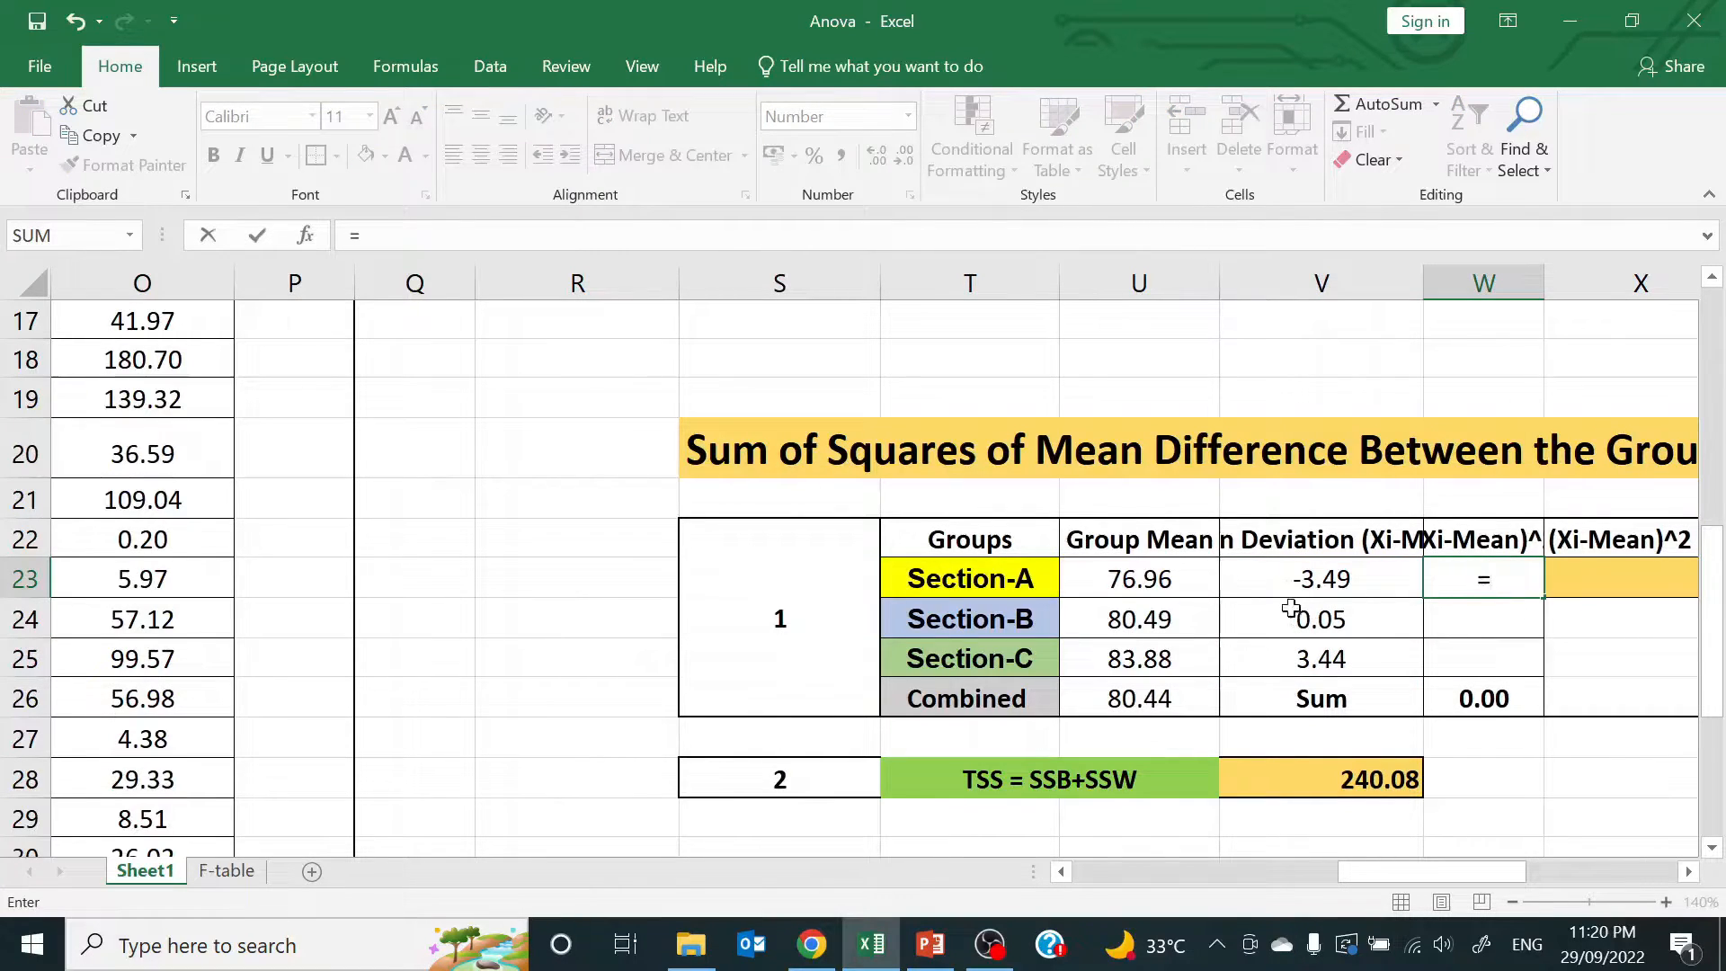
pyautogui.click(1338, 576)
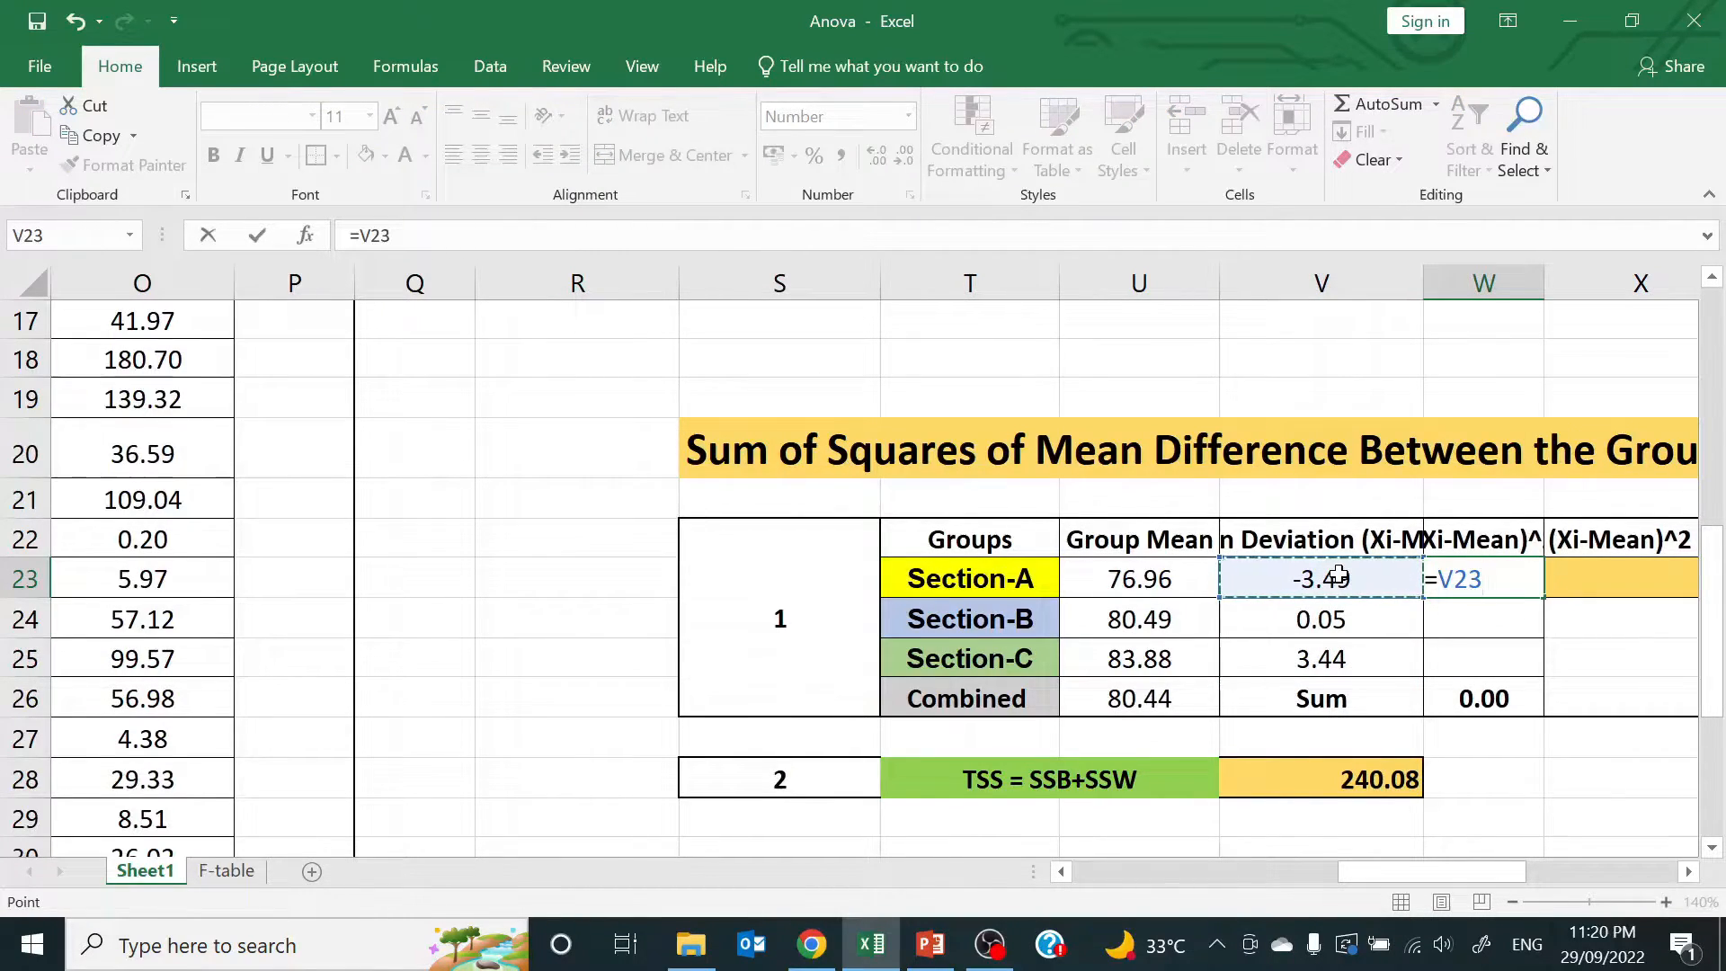
pyautogui.write('*')
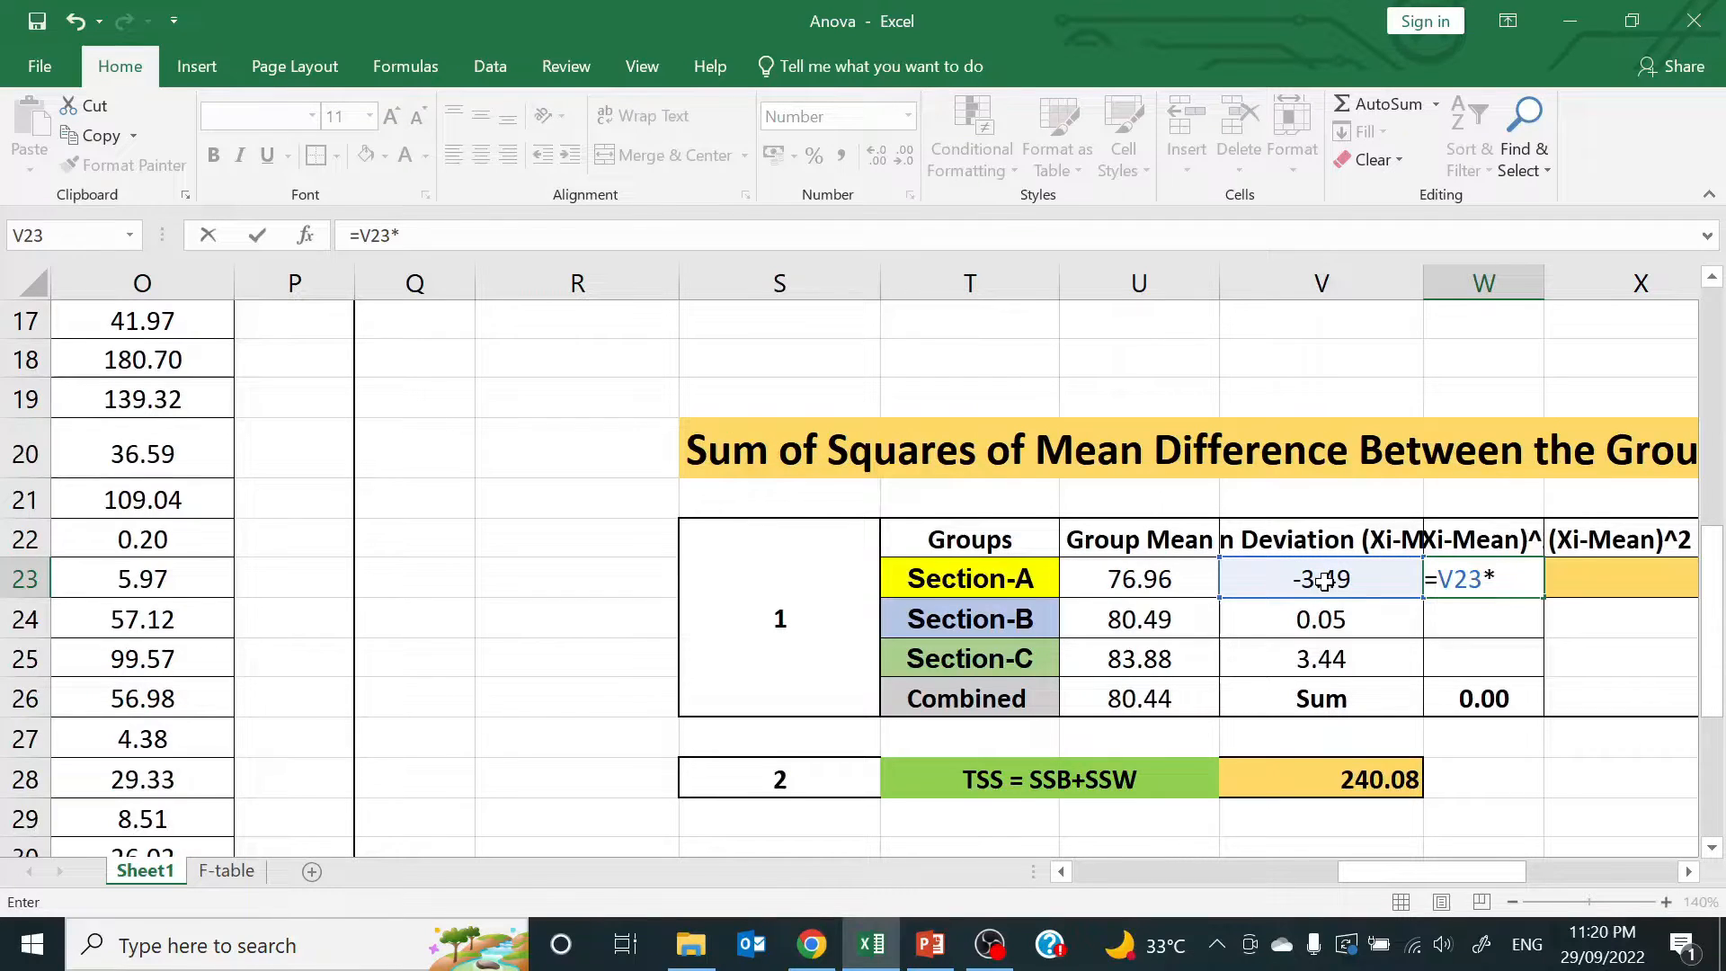
pyautogui.click(1325, 582)
pyautogui.press('Return')
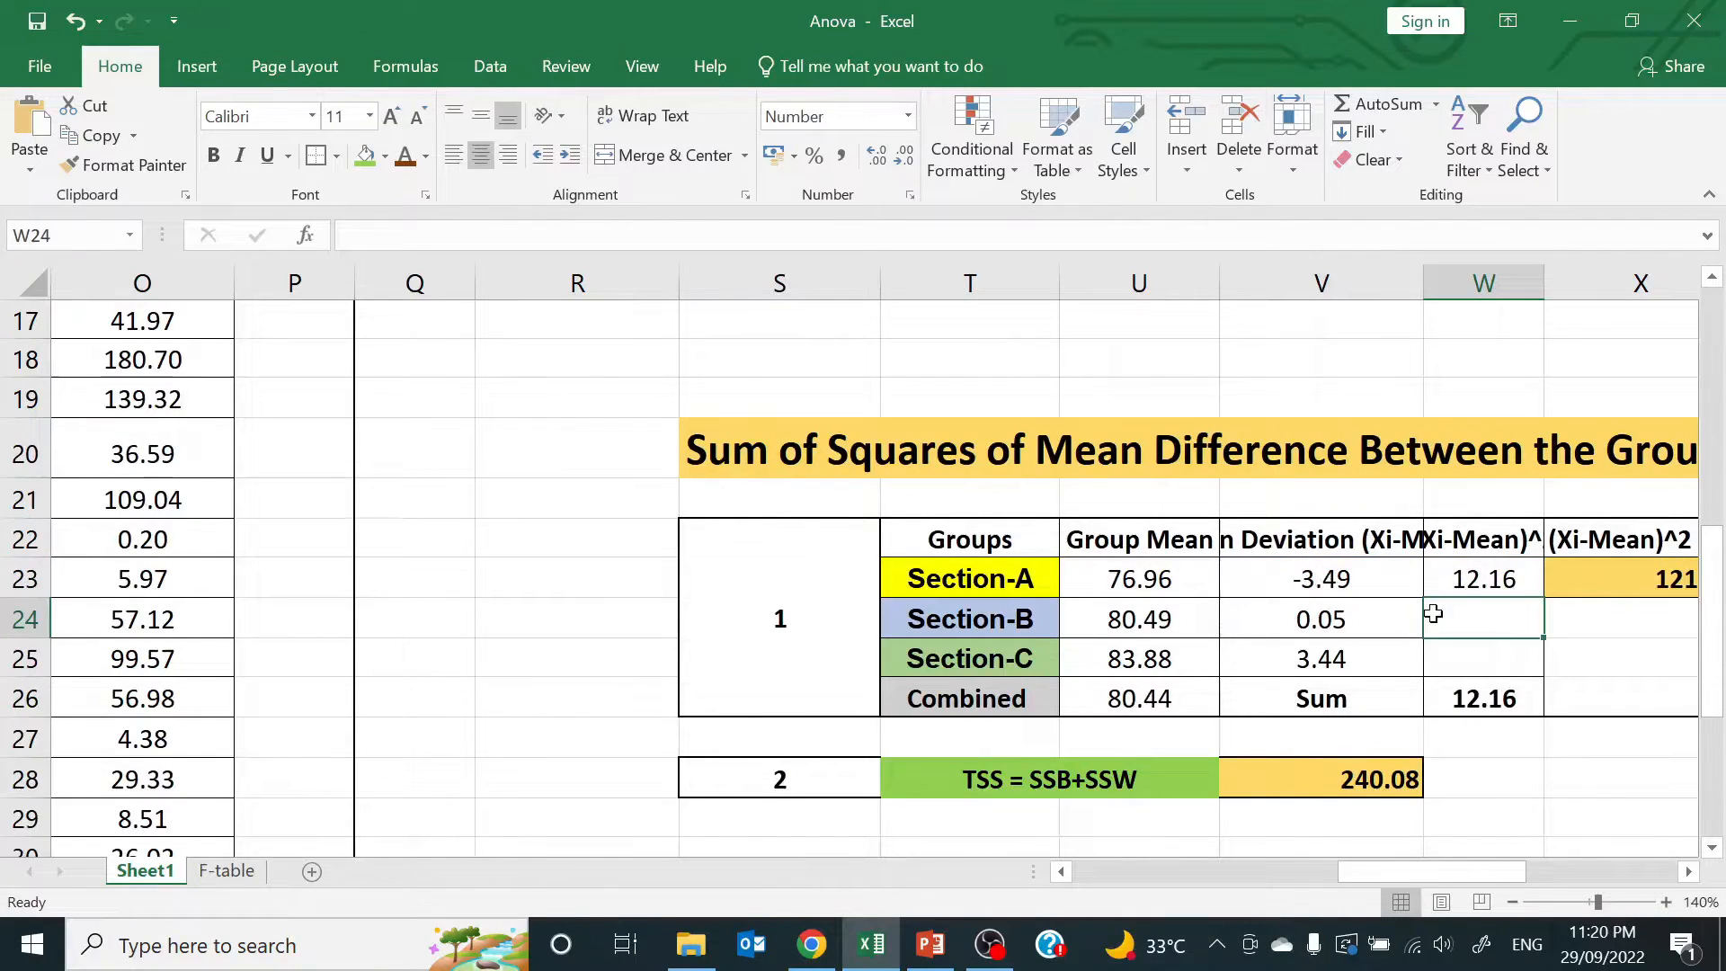
pyautogui.click(1483, 579)
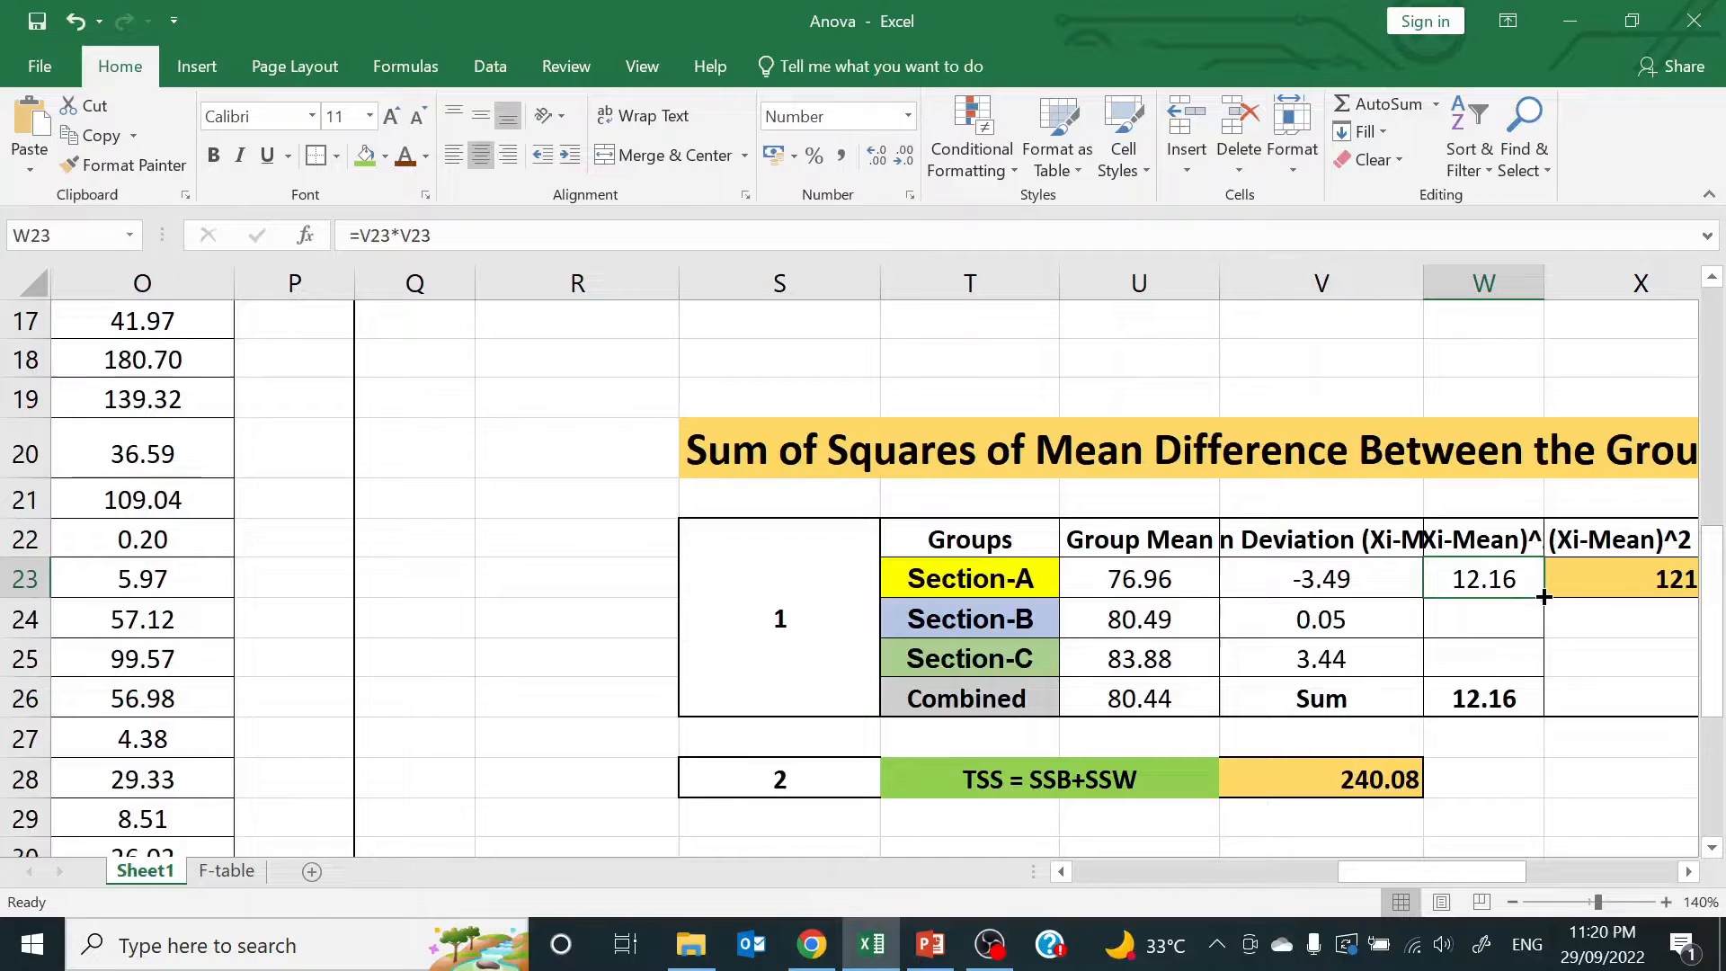
pyautogui.moveTo(1544, 596); pyautogui.dragTo(1537, 668)
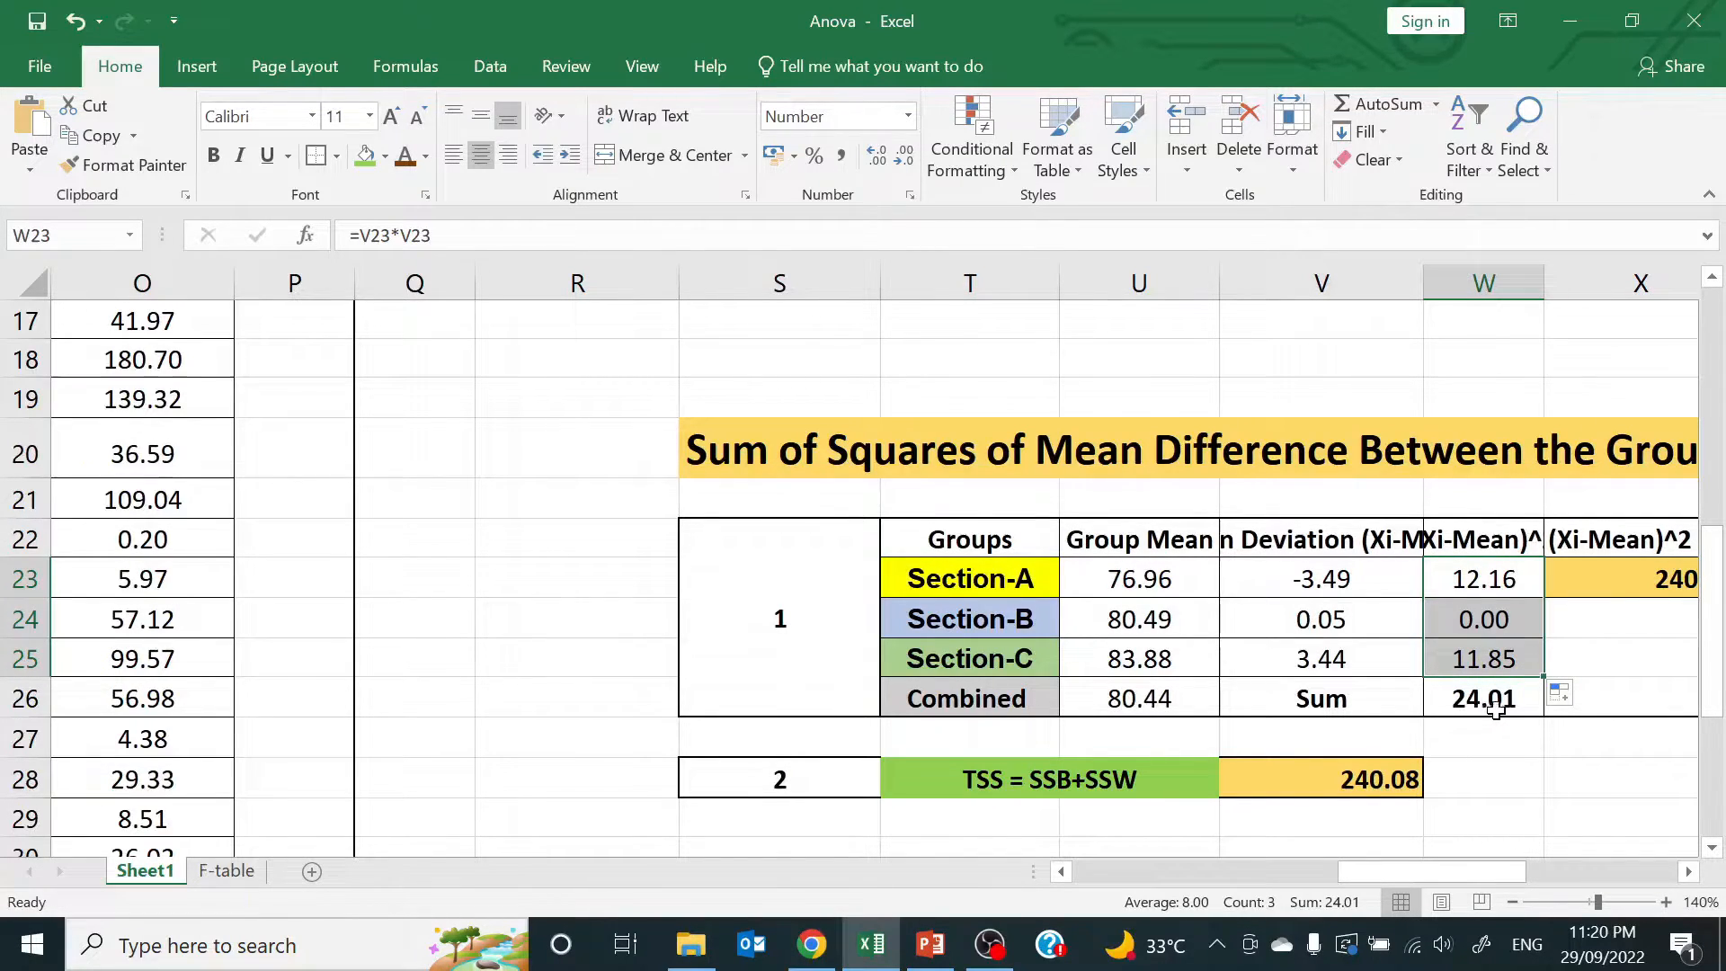
# Compare the SSB formula in X23 and the n=10 note in Z20 with the alternative SSB formula in V28
pyautogui.moveTo(1465, 873); pyautogui.dragTo(1513, 876)
pyautogui.click(1367, 582)
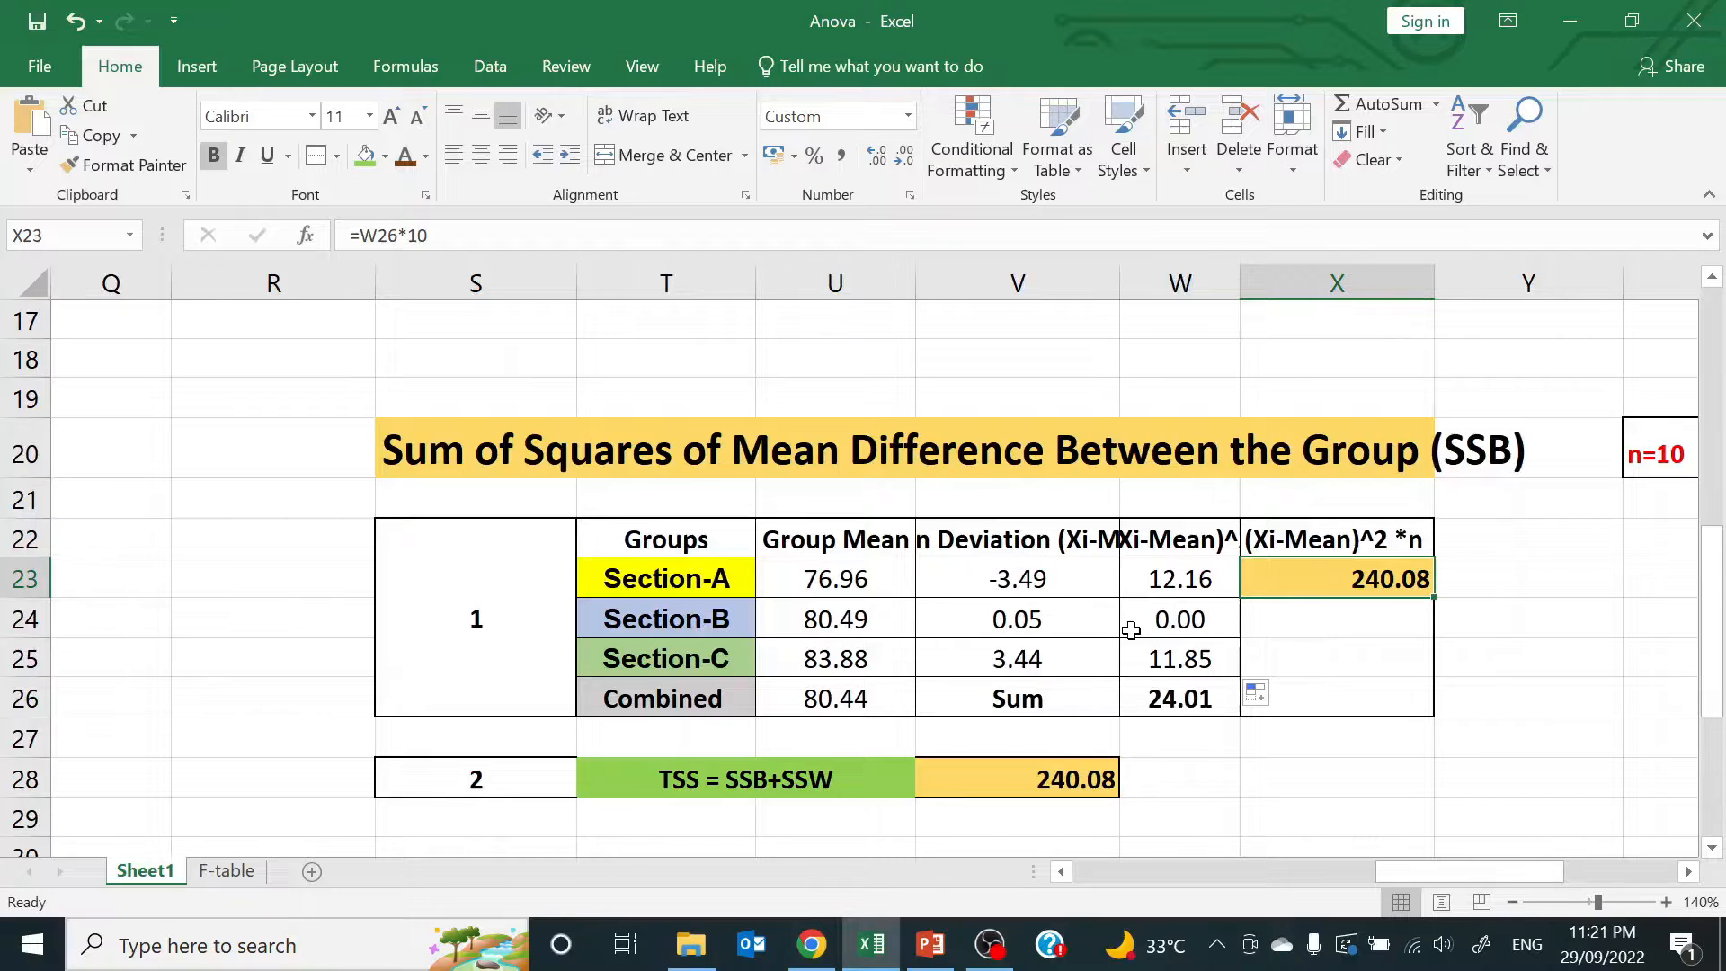
pyautogui.click(1690, 872)
pyautogui.click(1689, 872)
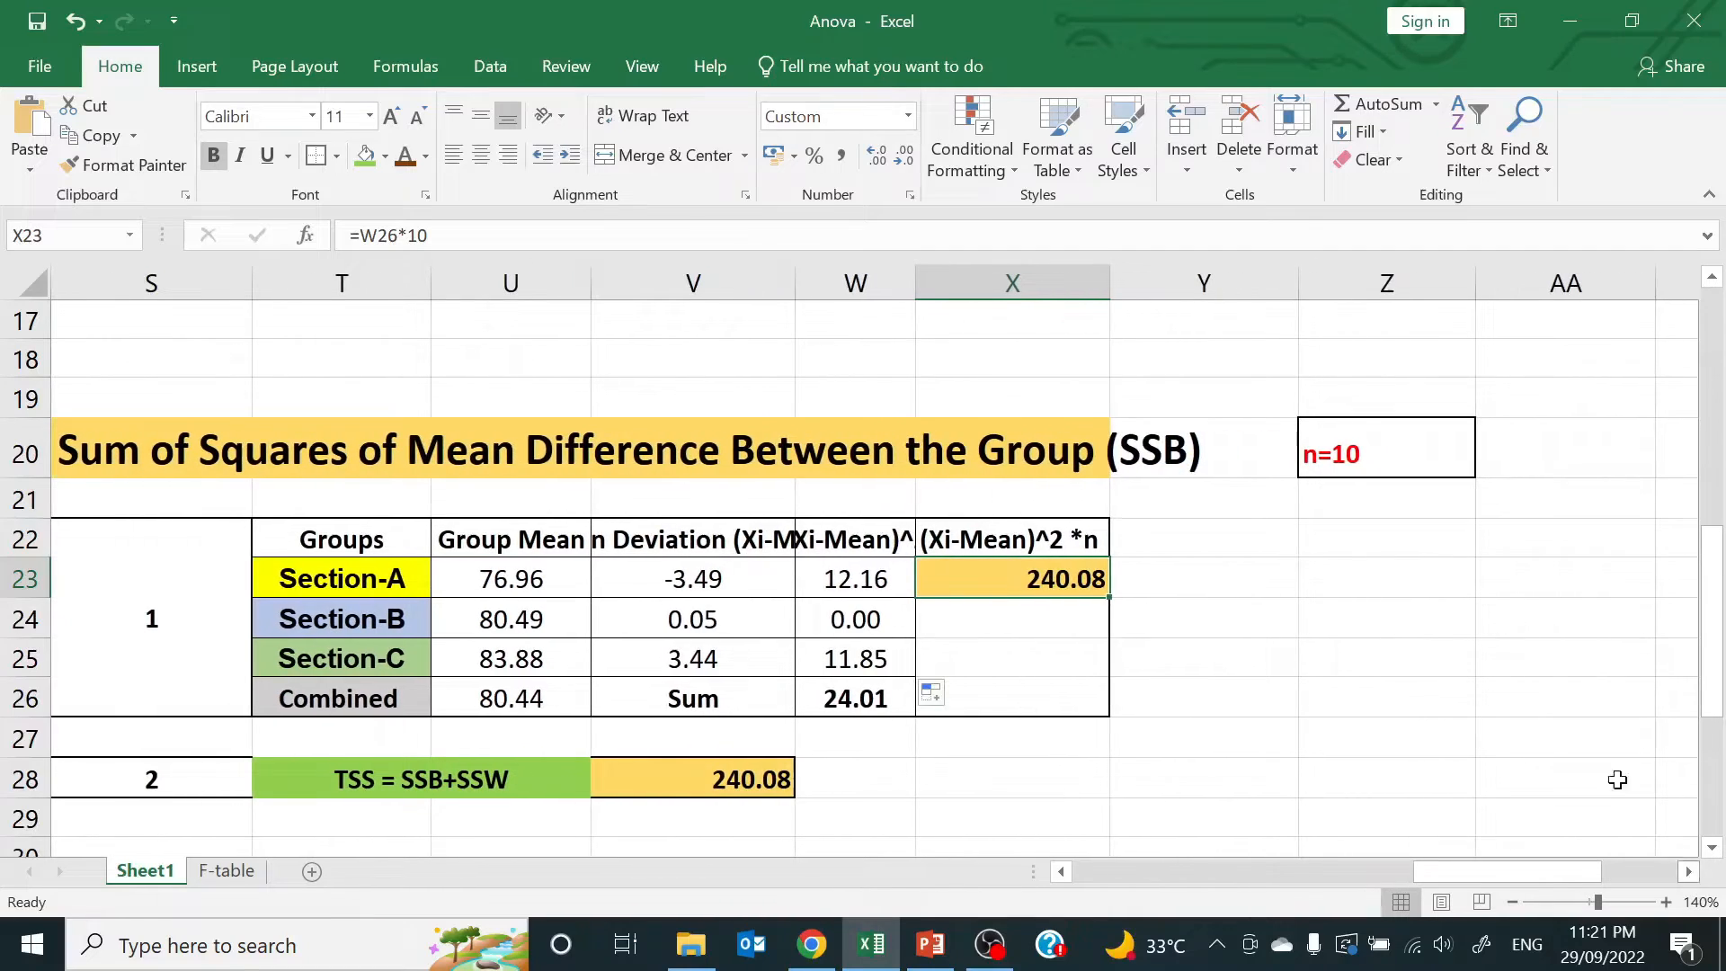
pyautogui.click(1373, 439)
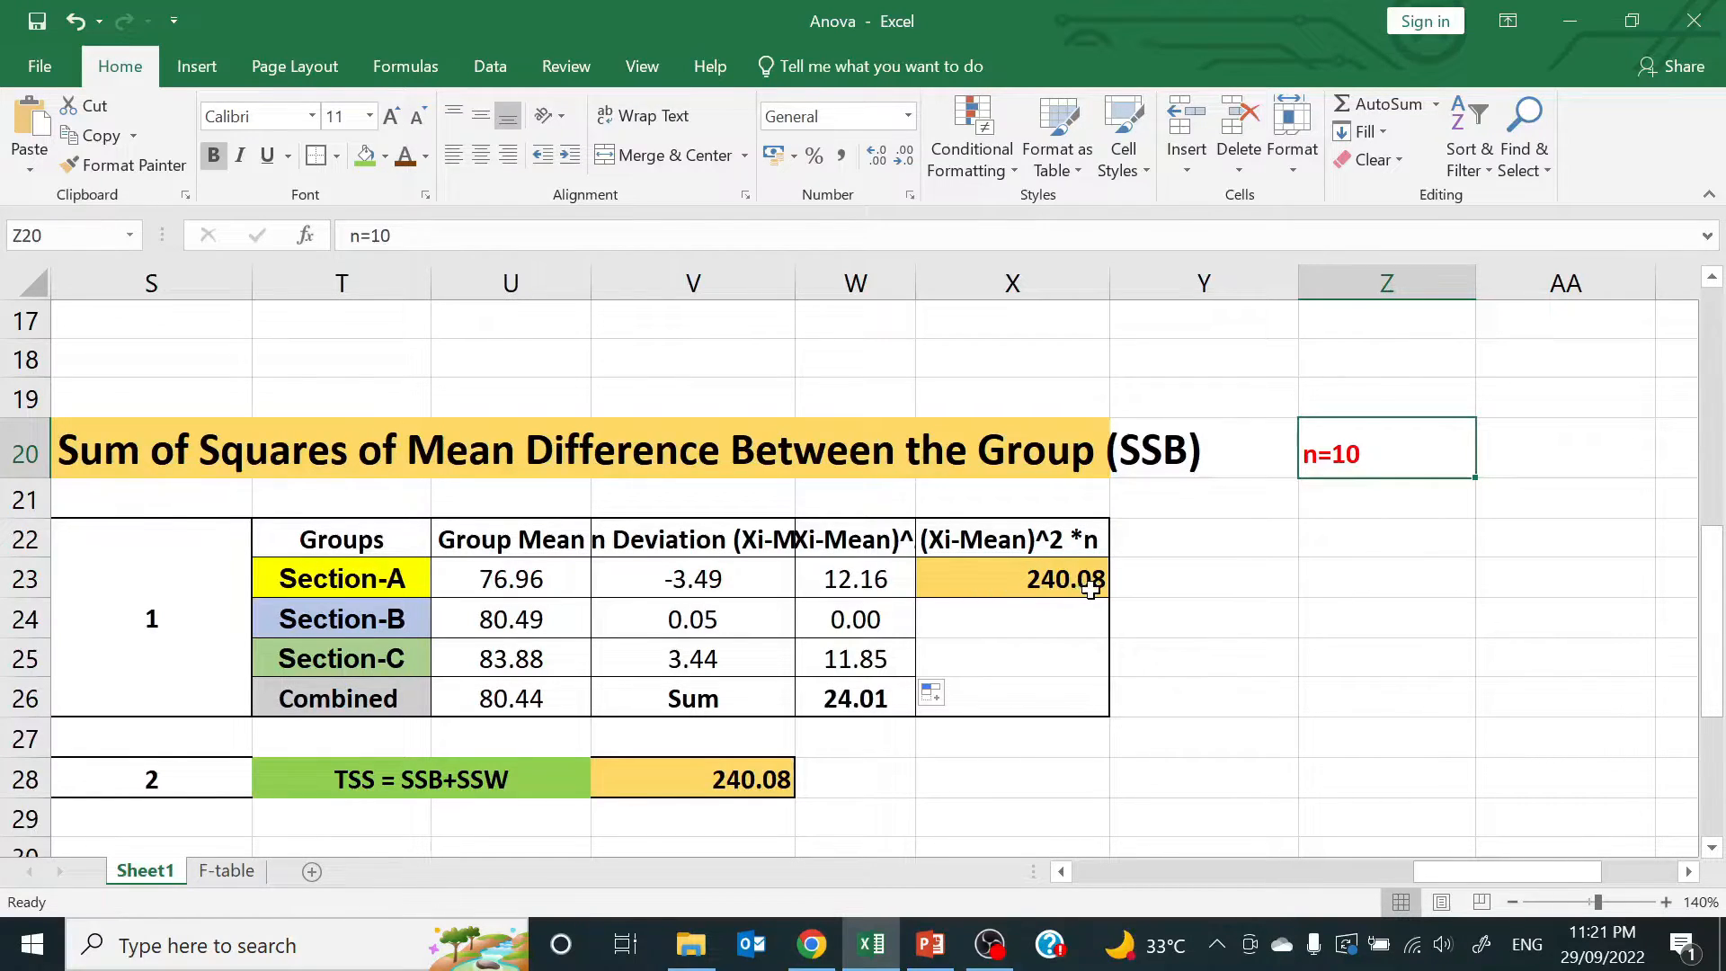
pyautogui.click(730, 778)
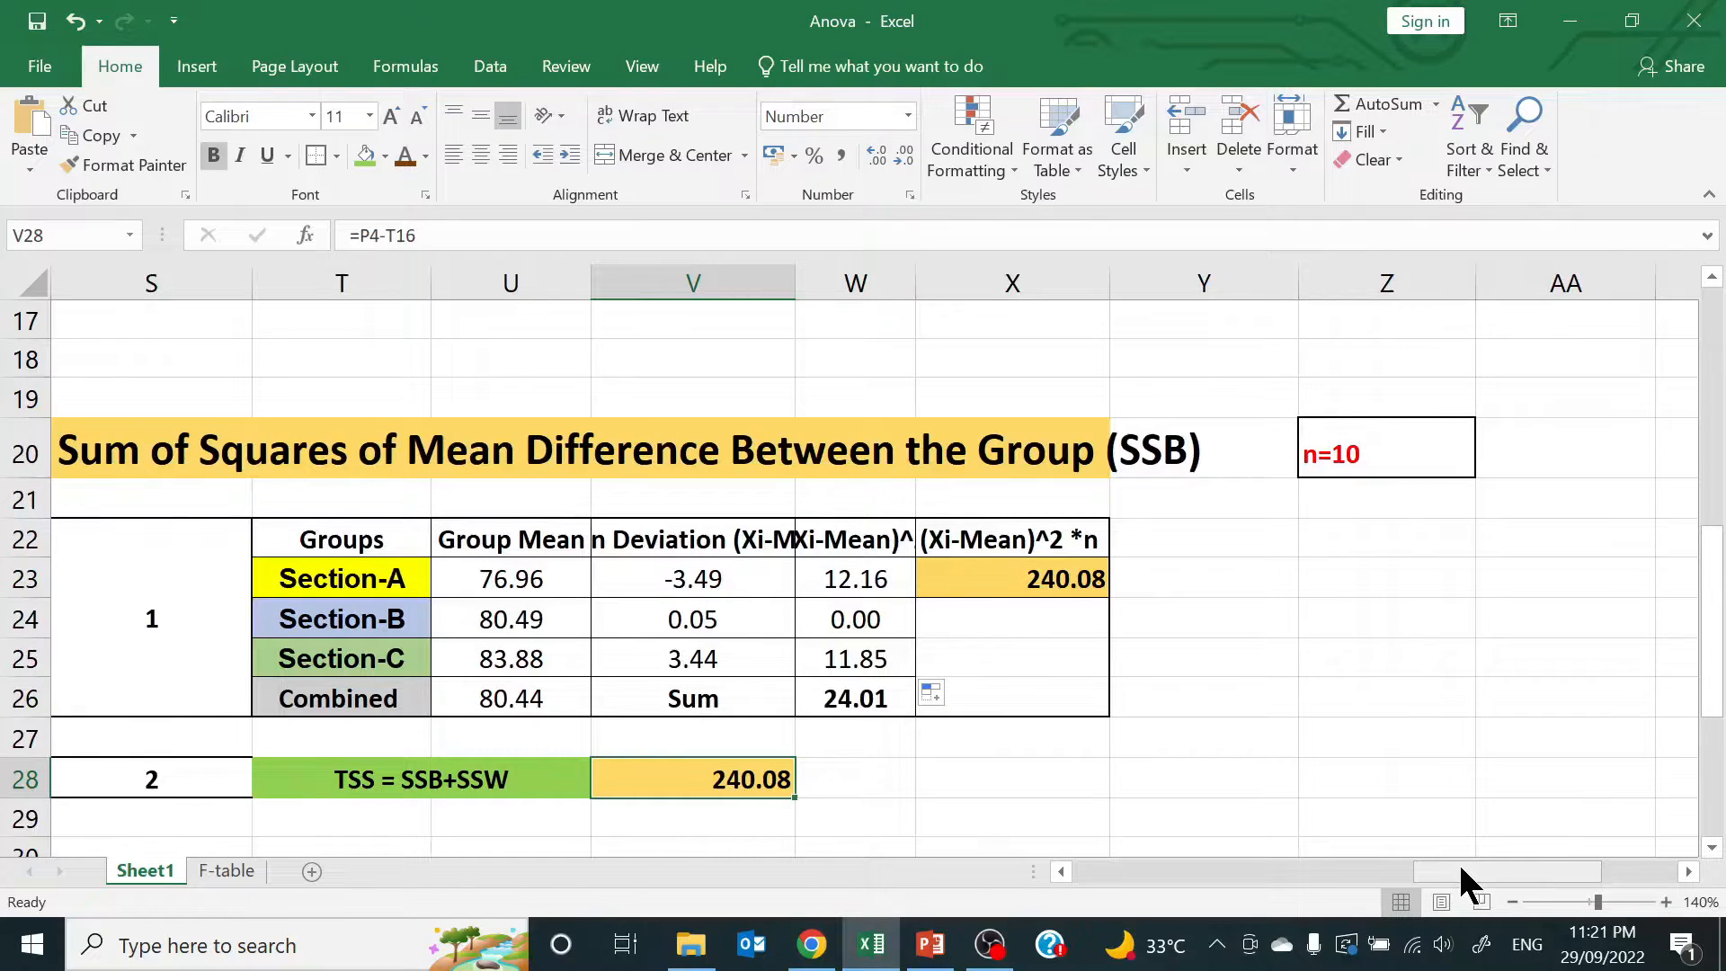
# Review the Calculating F ratio tables, examining SSB, SSW and their degrees of freedom
pyautogui.moveTo(1457, 861); pyautogui.dragTo(1291, 848)
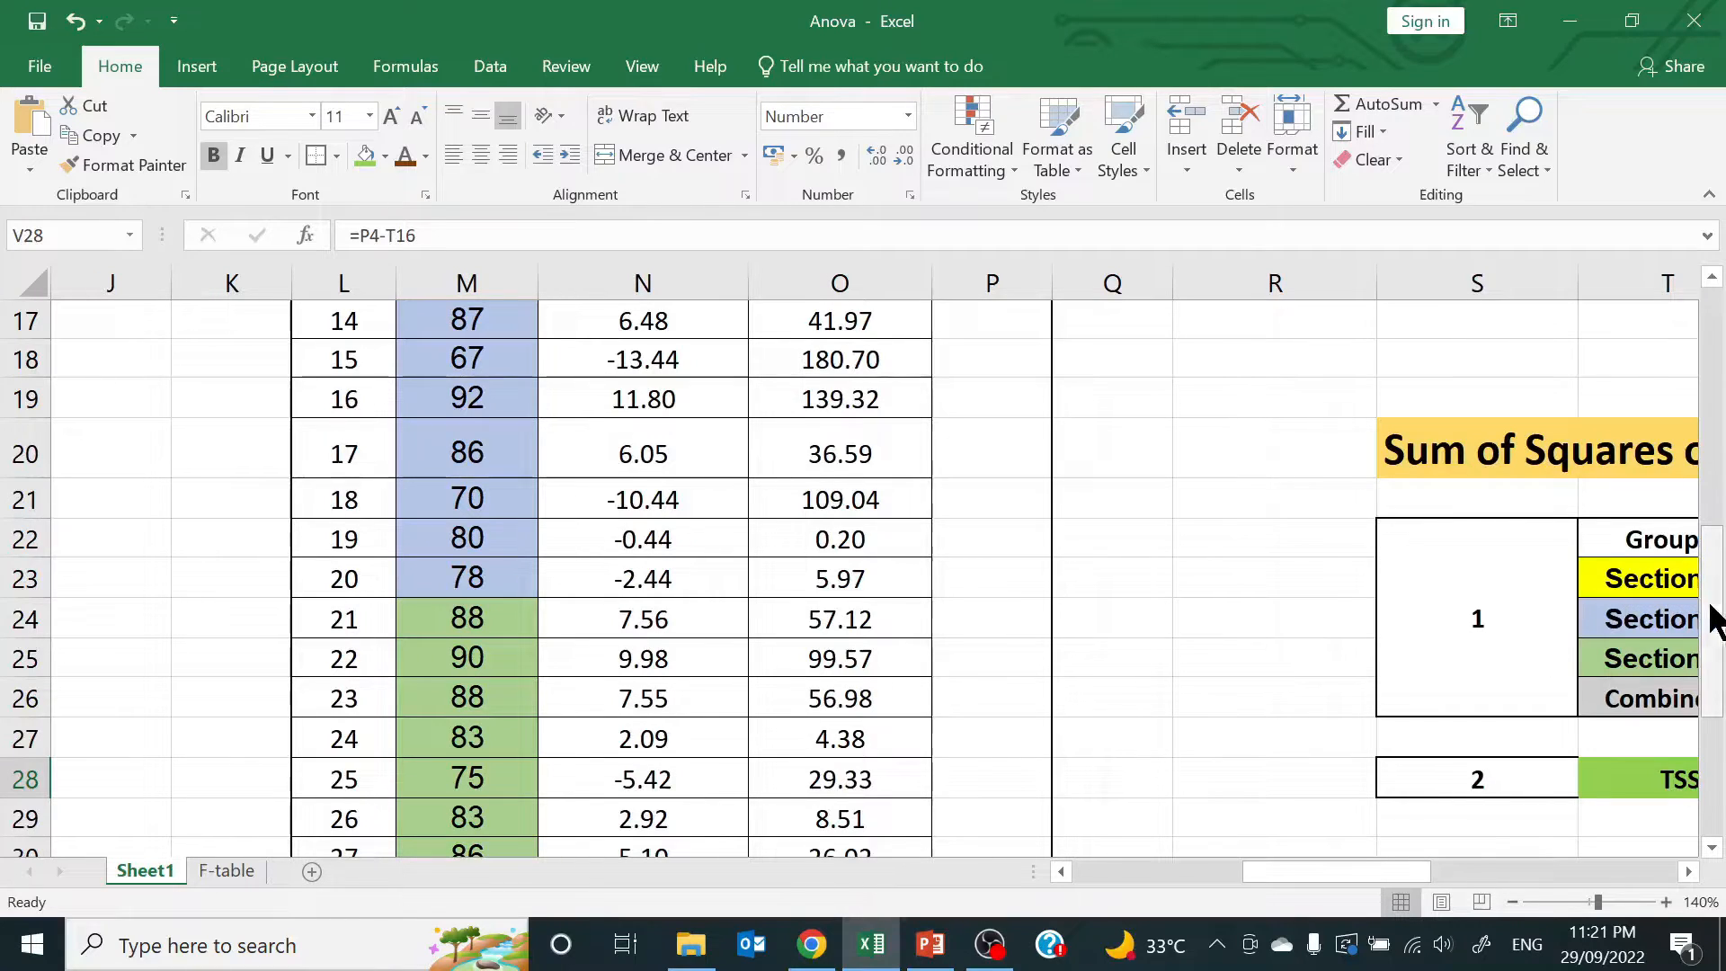
pyautogui.moveTo(1721, 616); pyautogui.dragTo(1718, 732)
pyautogui.moveTo(1372, 872); pyautogui.dragTo(1158, 849)
pyautogui.moveTo(1712, 678); pyautogui.dragTo(1716, 510)
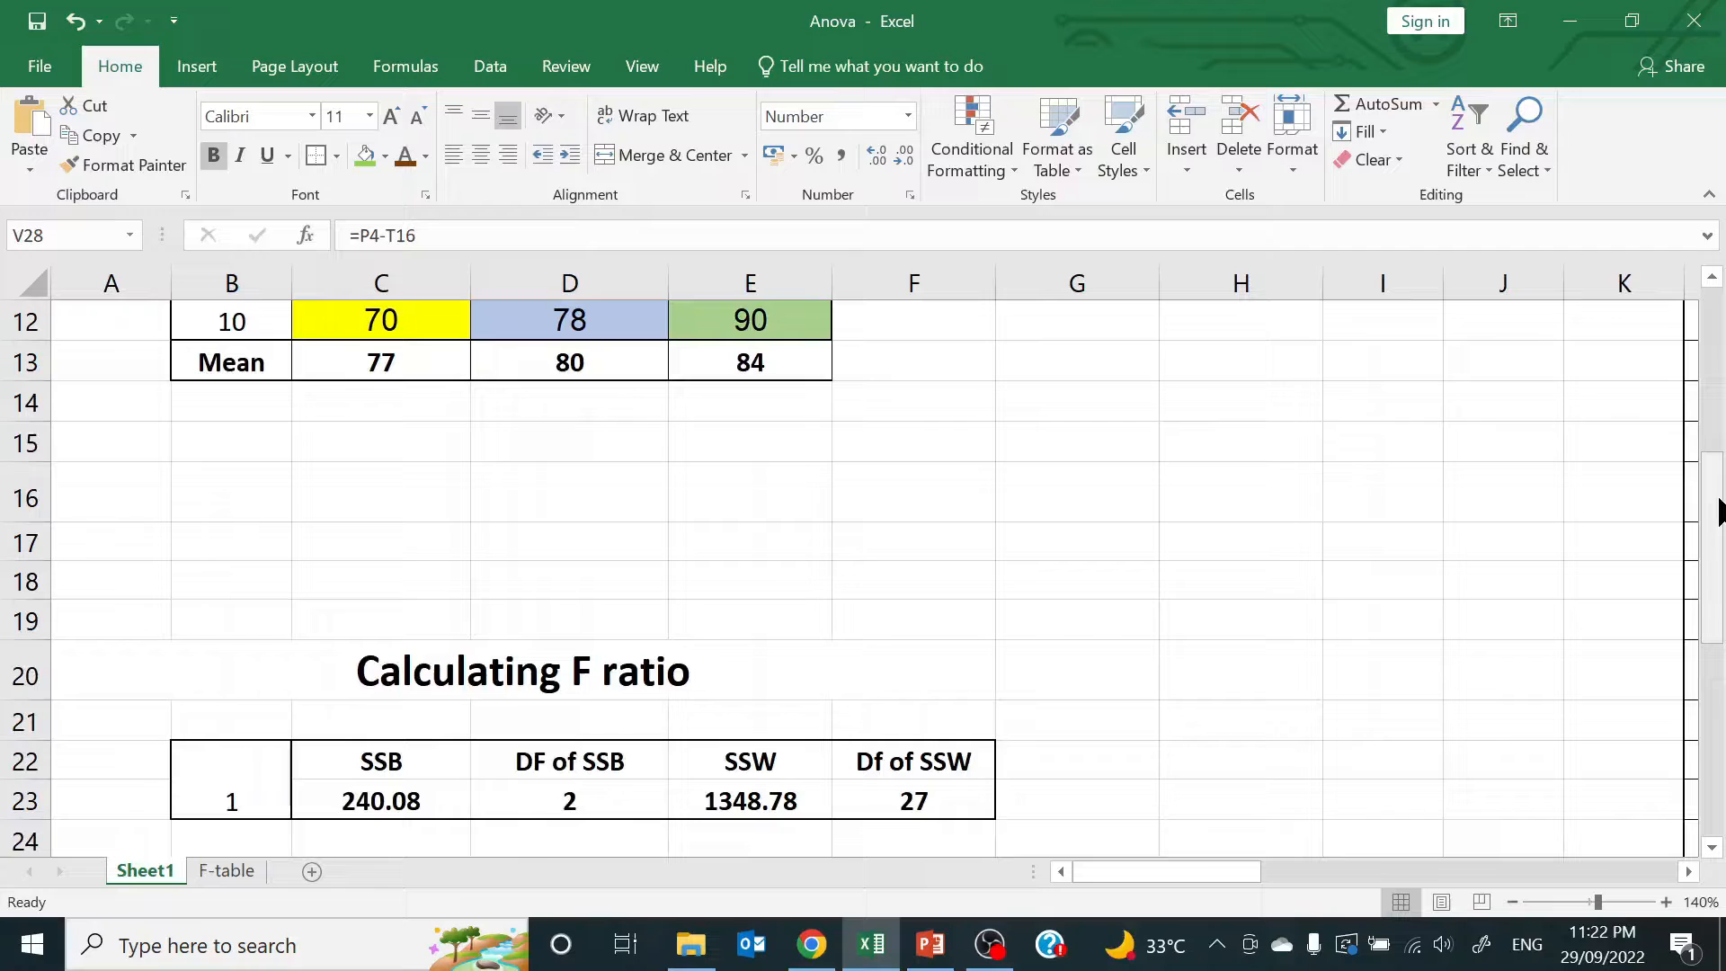
pyautogui.click(1711, 846)
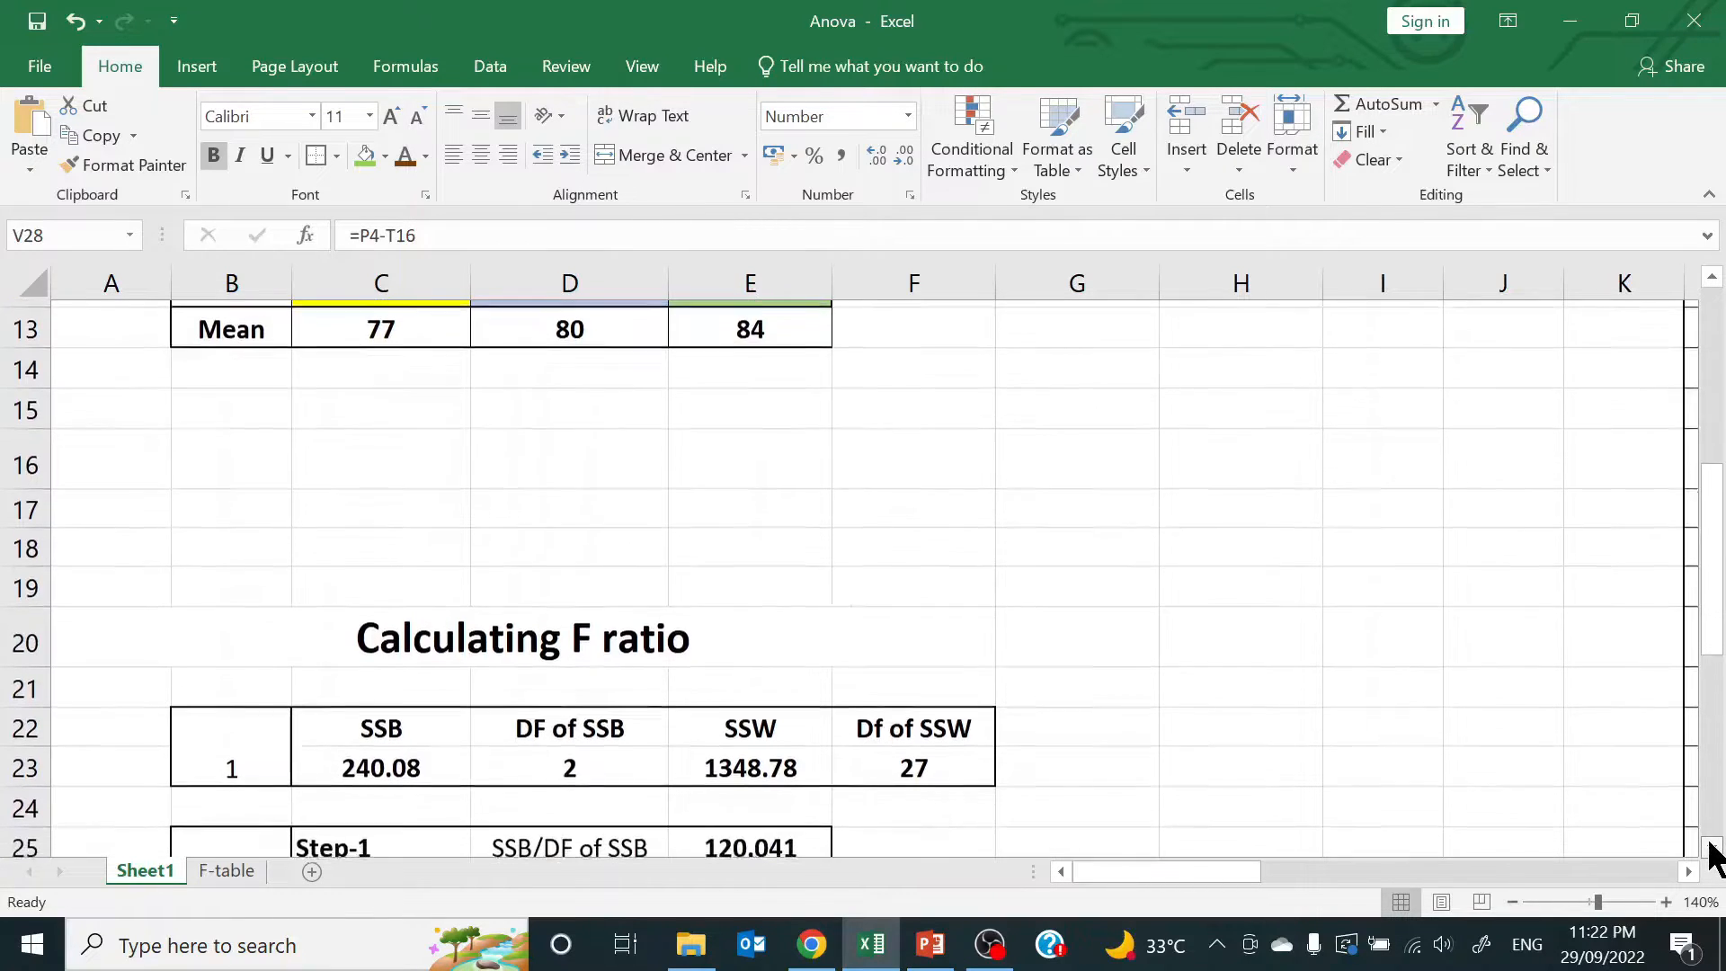
pyautogui.click(1712, 847)
pyautogui.click(1711, 846)
pyautogui.click(1712, 847)
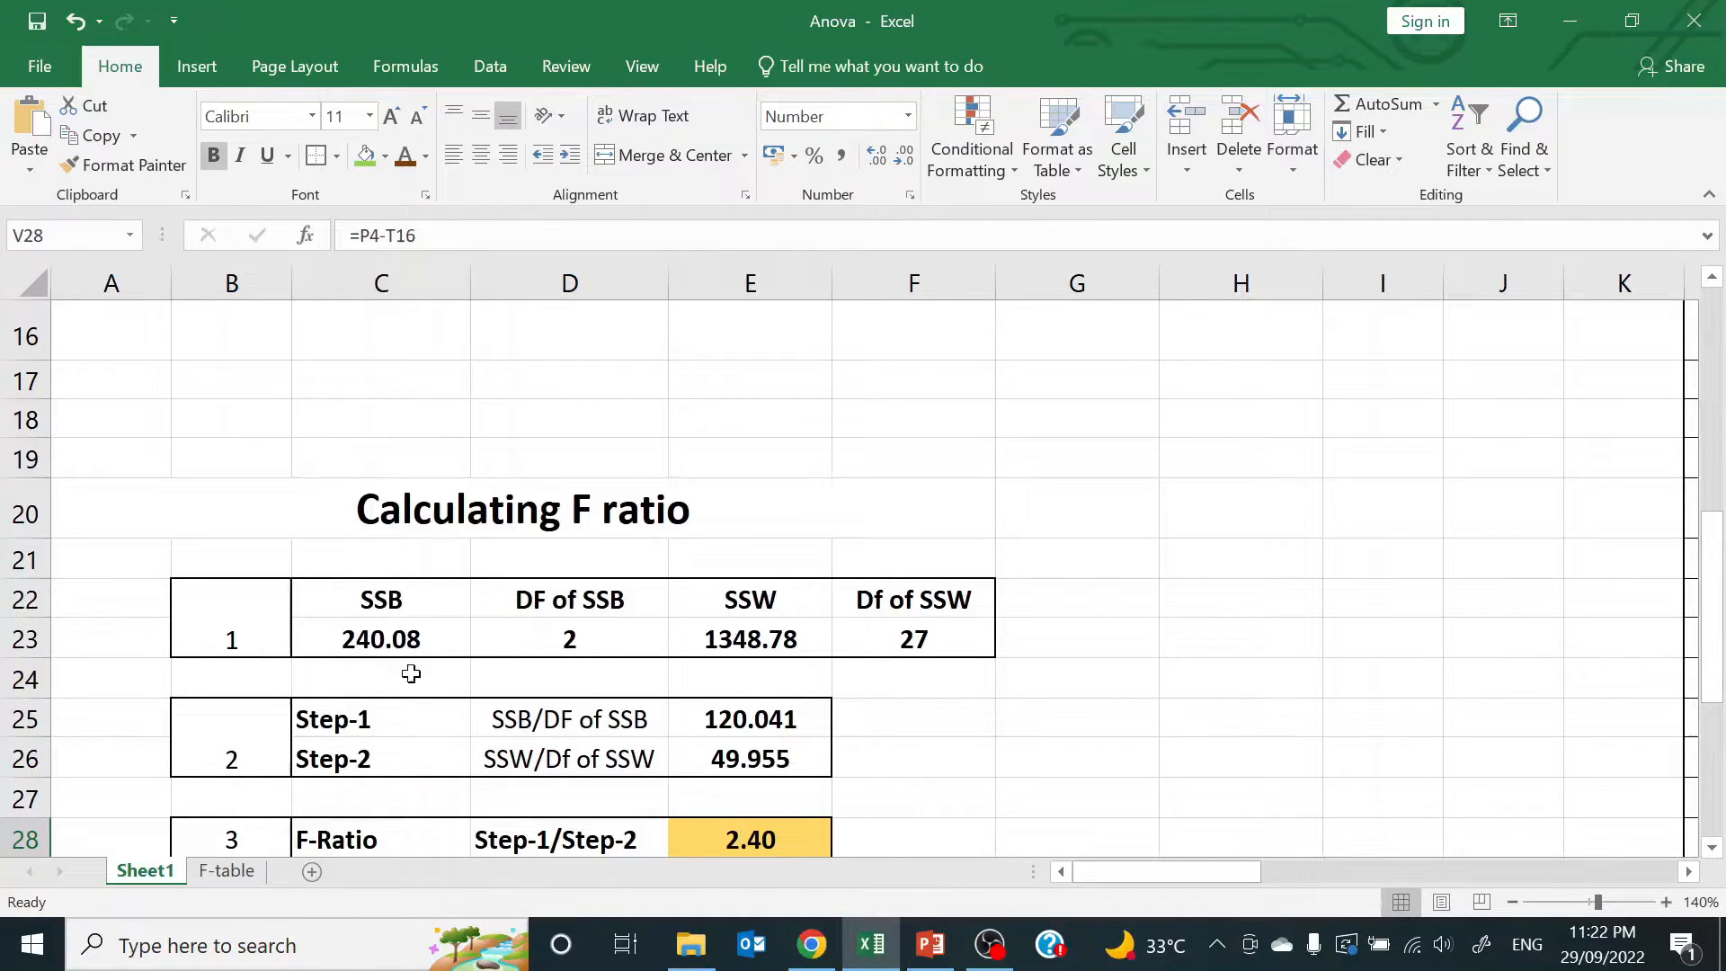
# Fill the Step-1 row C25:E25 with green and change its fill to white
pyautogui.moveTo(330, 711); pyautogui.dragTo(766, 717)
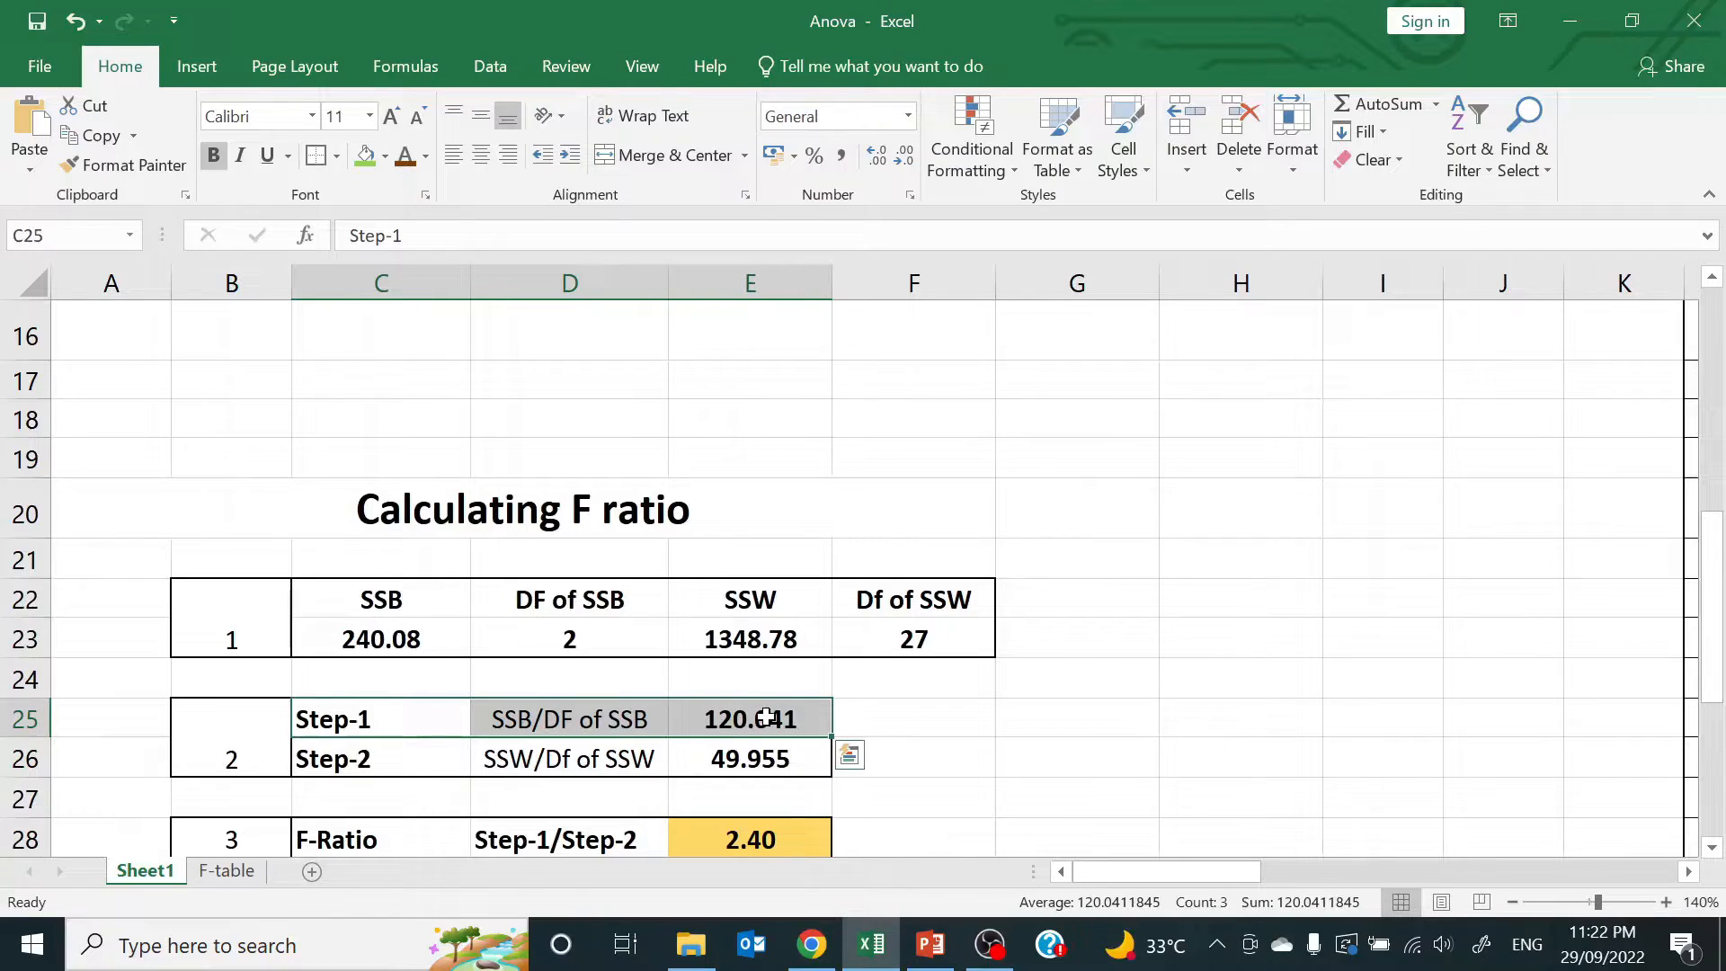
pyautogui.click(363, 155)
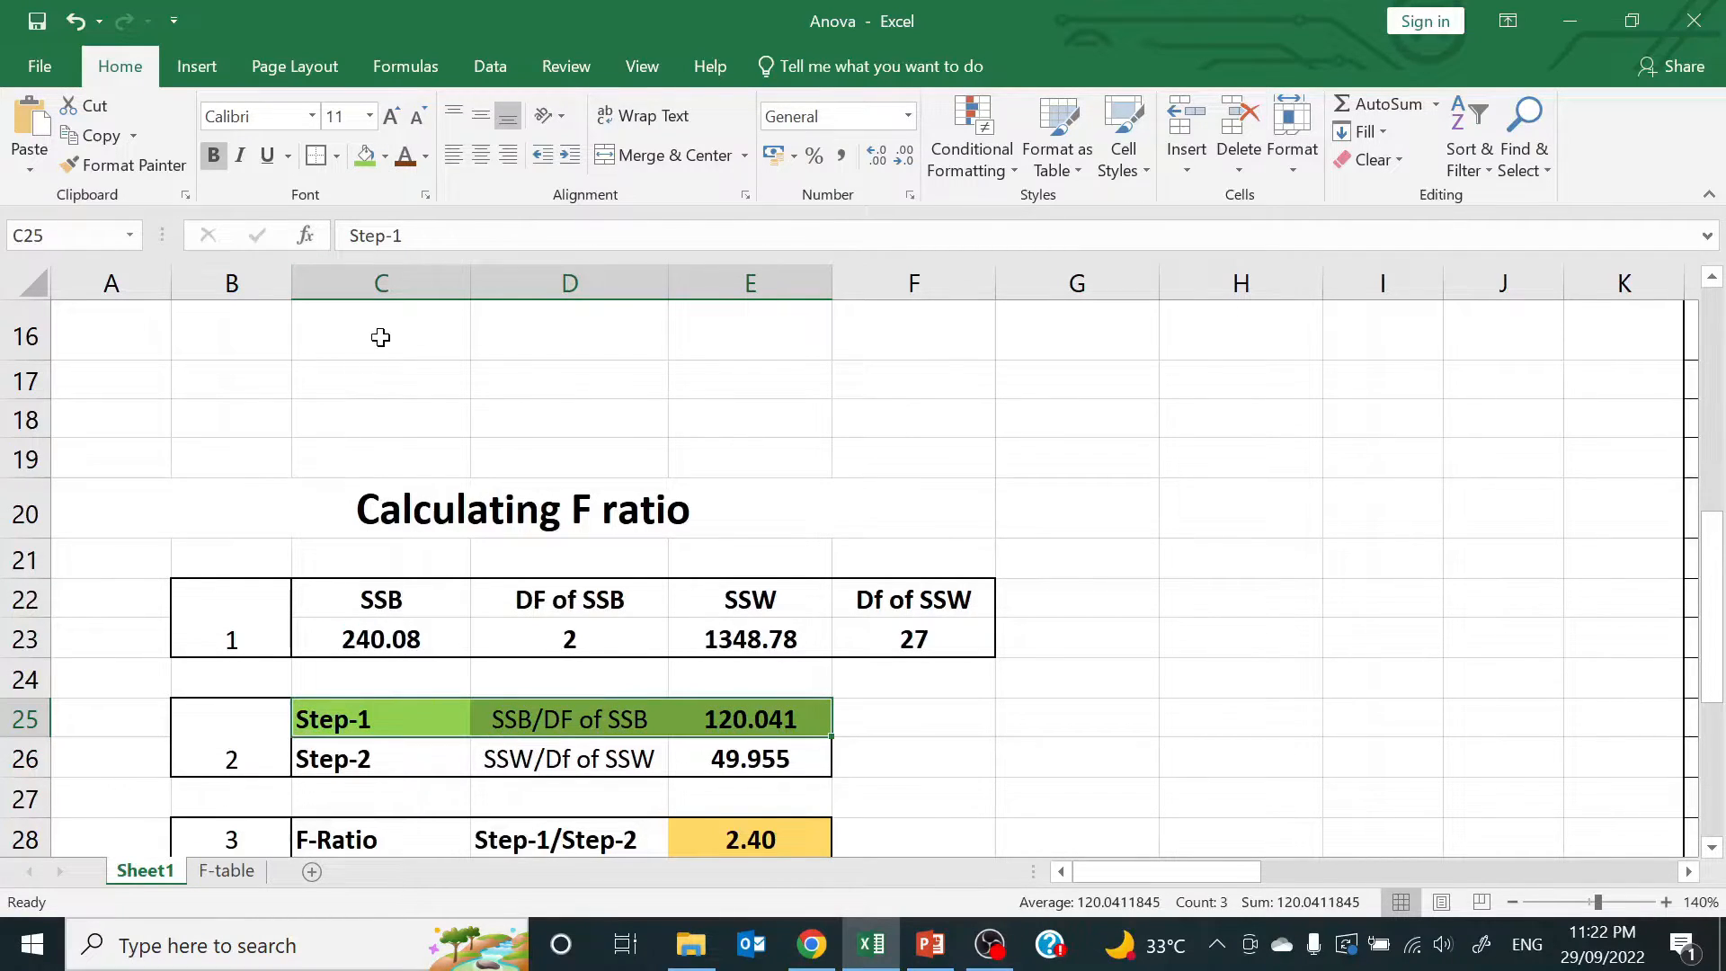
pyautogui.click(384, 155)
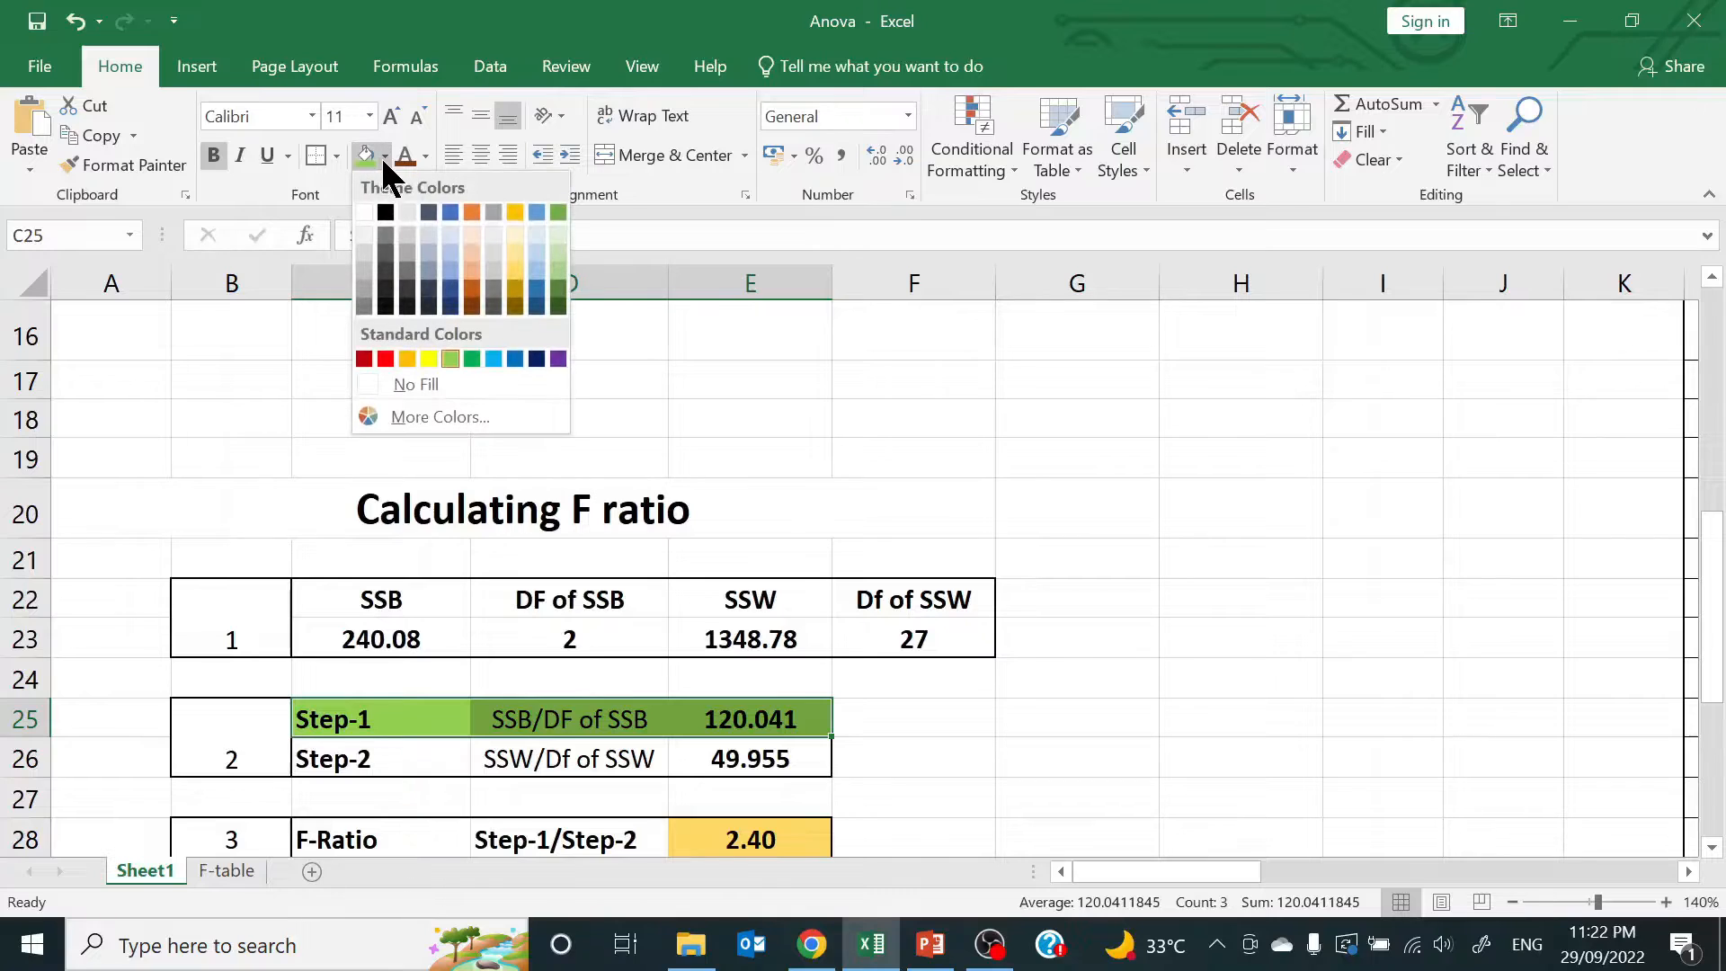
pyautogui.click(362, 207)
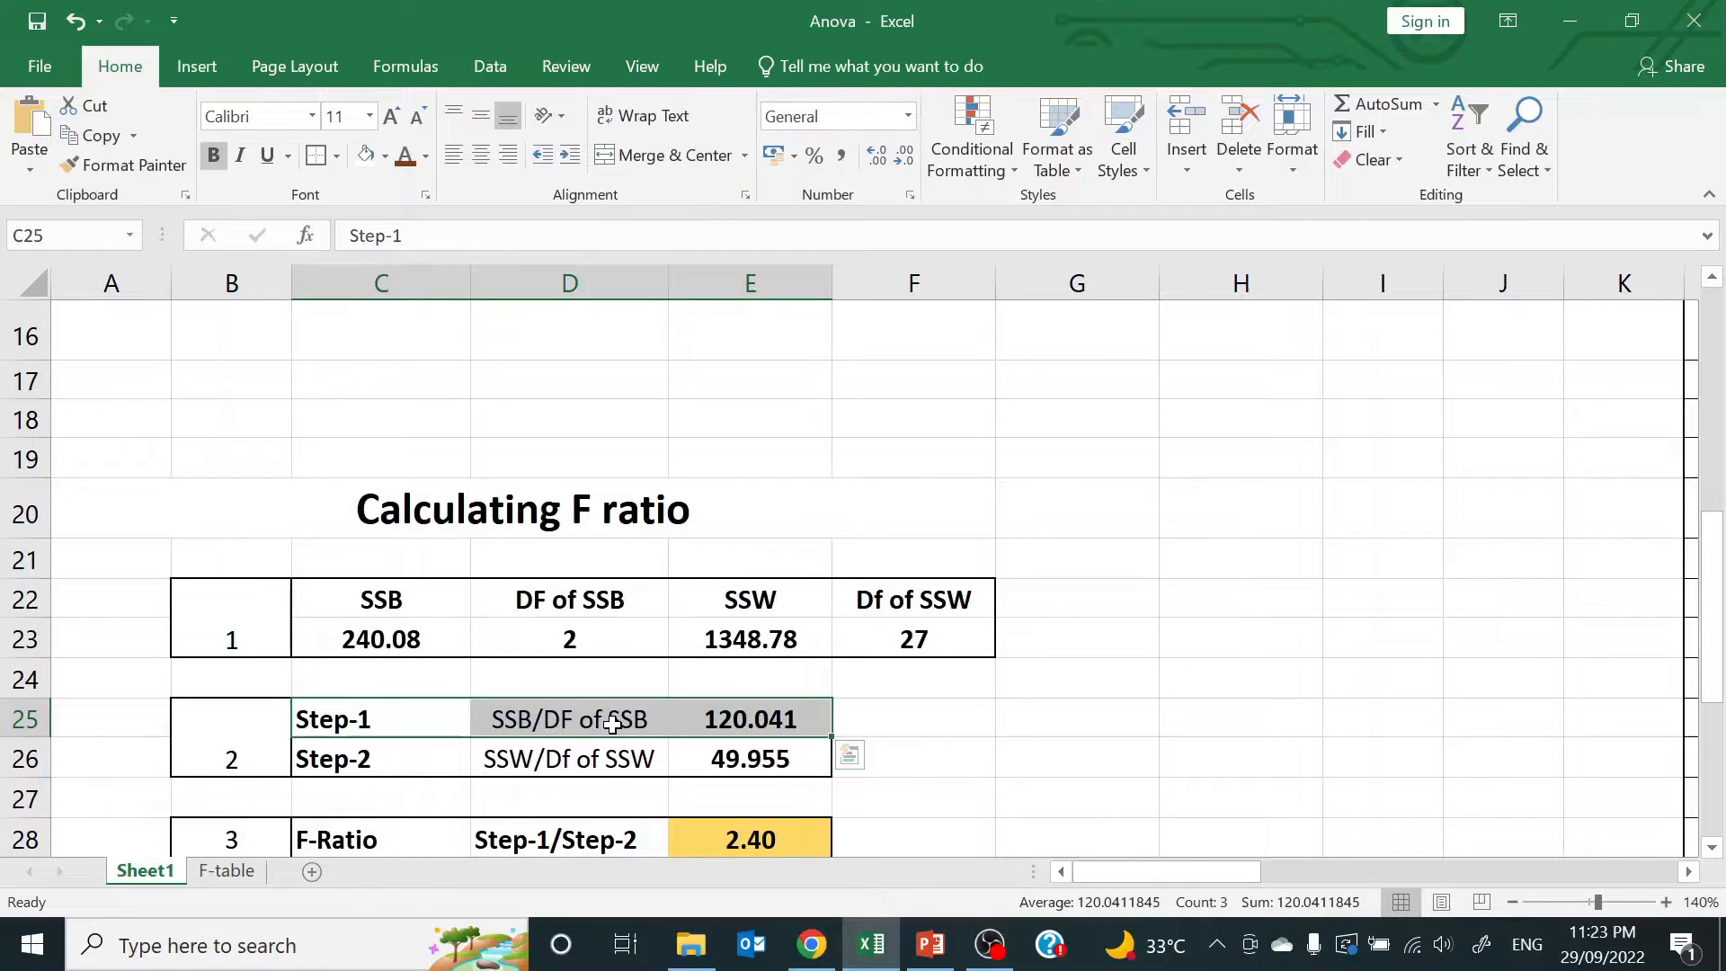
# Examine the SSB and degrees of freedom inputs in row 23, the Step-1 formula in E25 and the Step-2 label
pyautogui.click(597, 630)
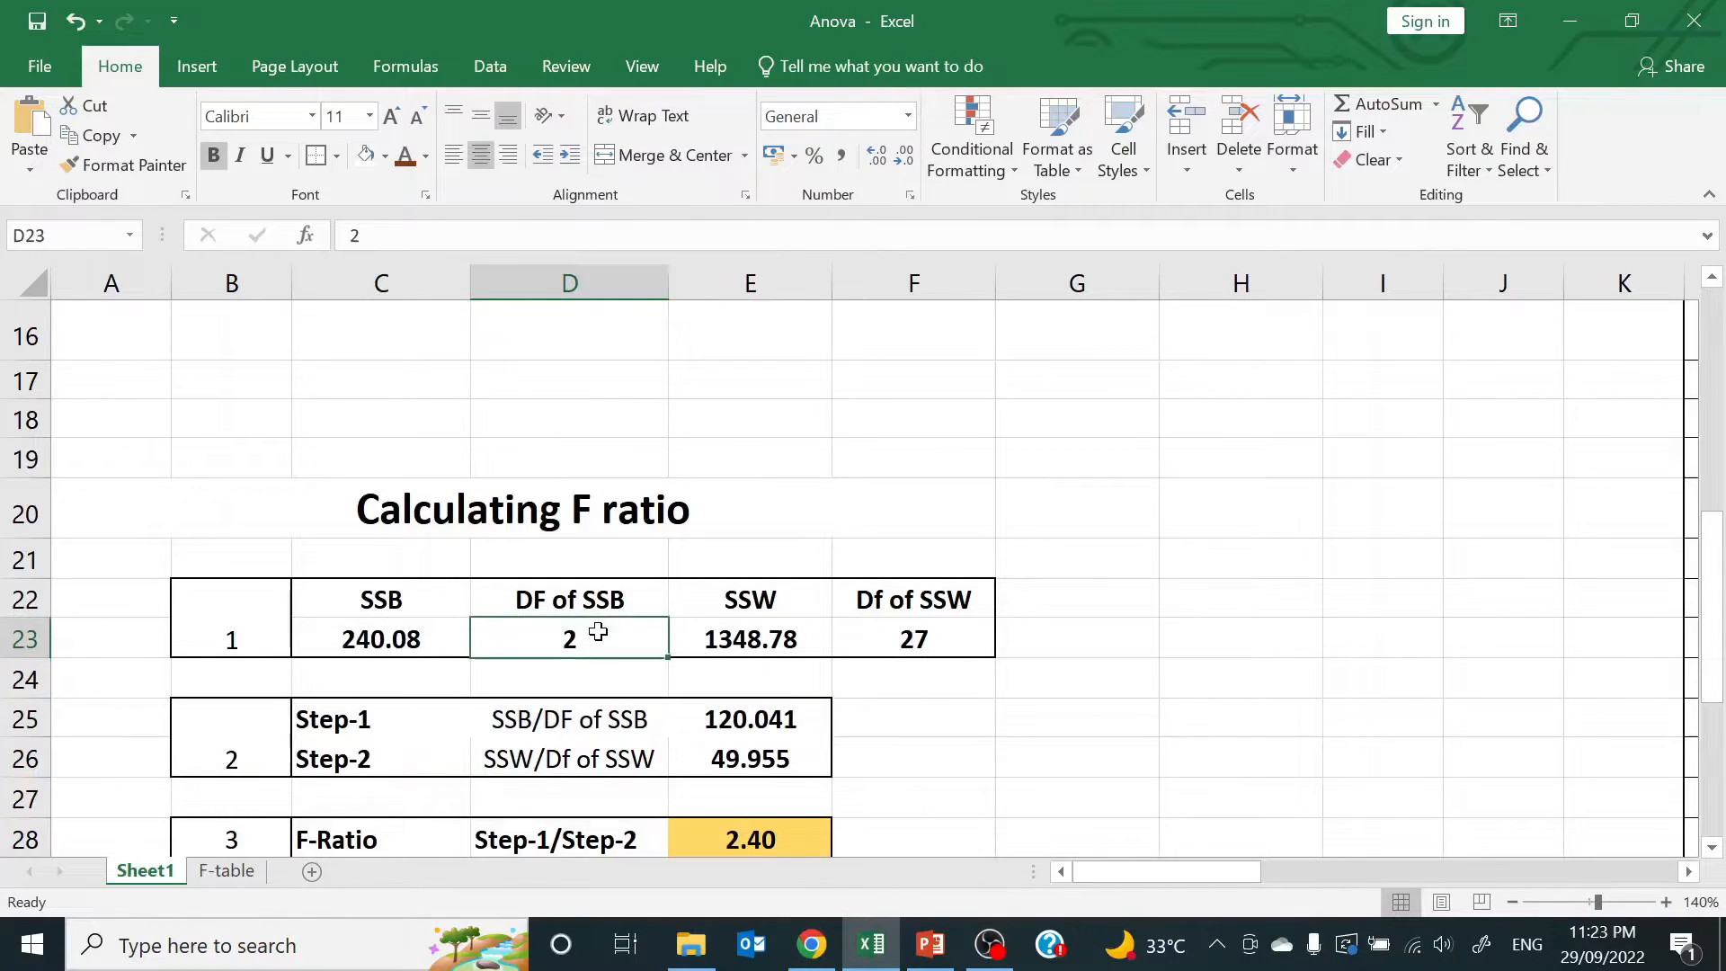
pyautogui.click(388, 645)
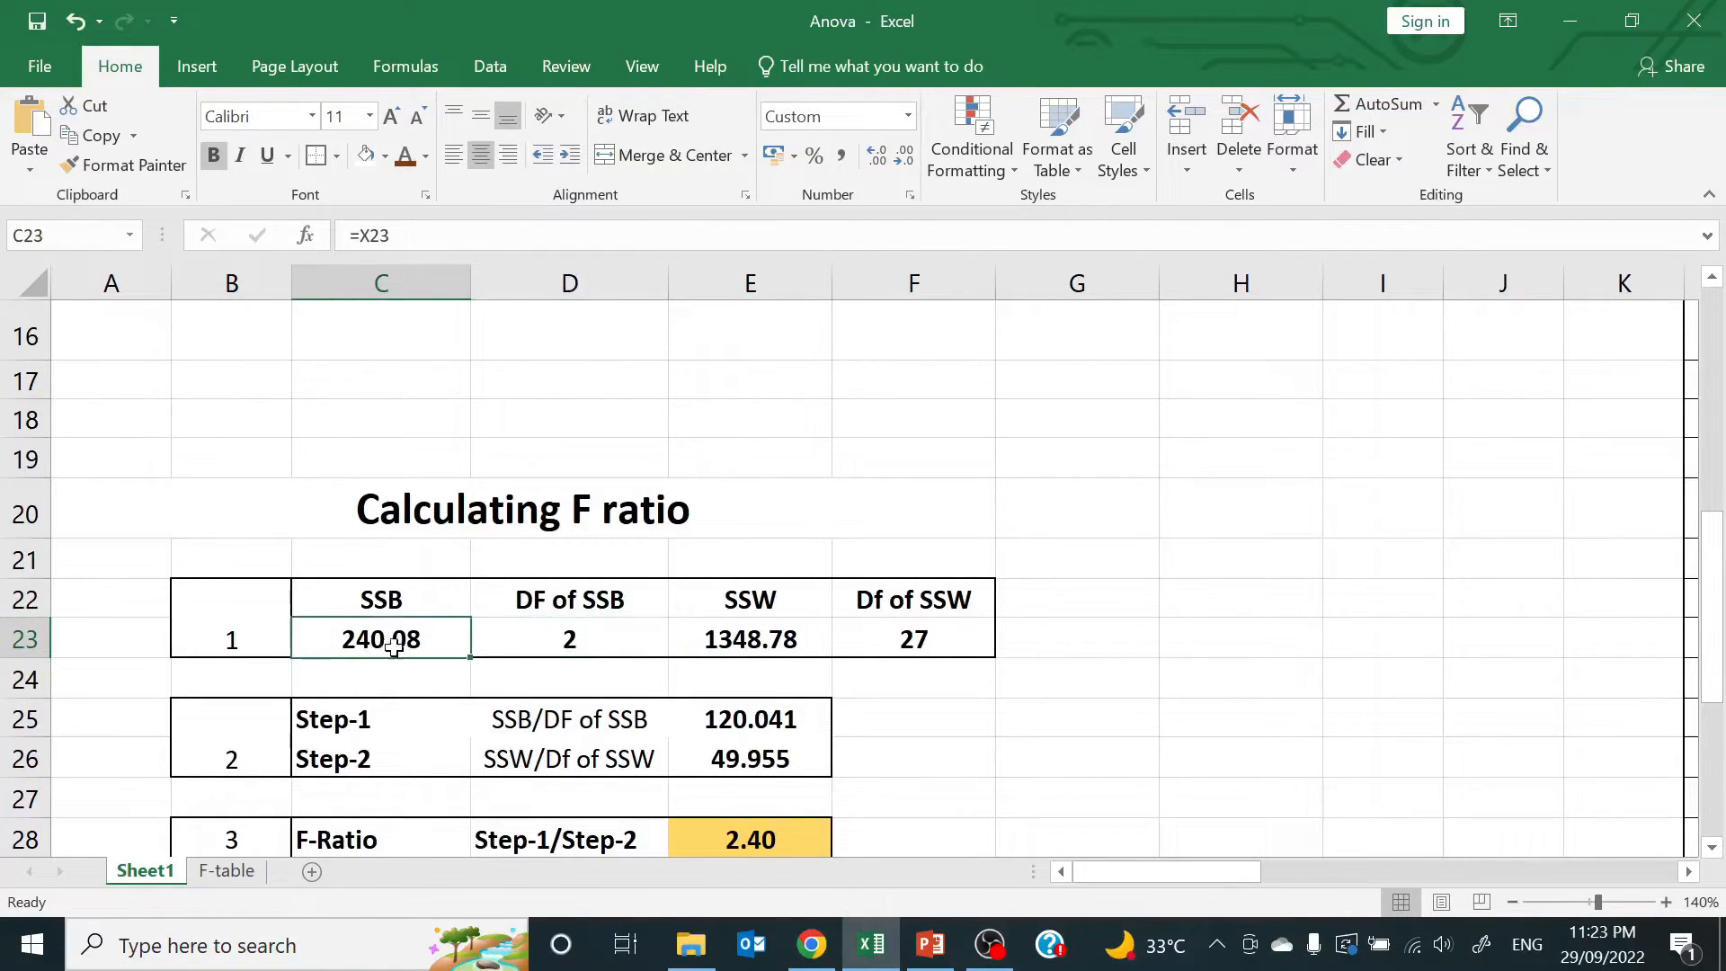
pyautogui.click(592, 638)
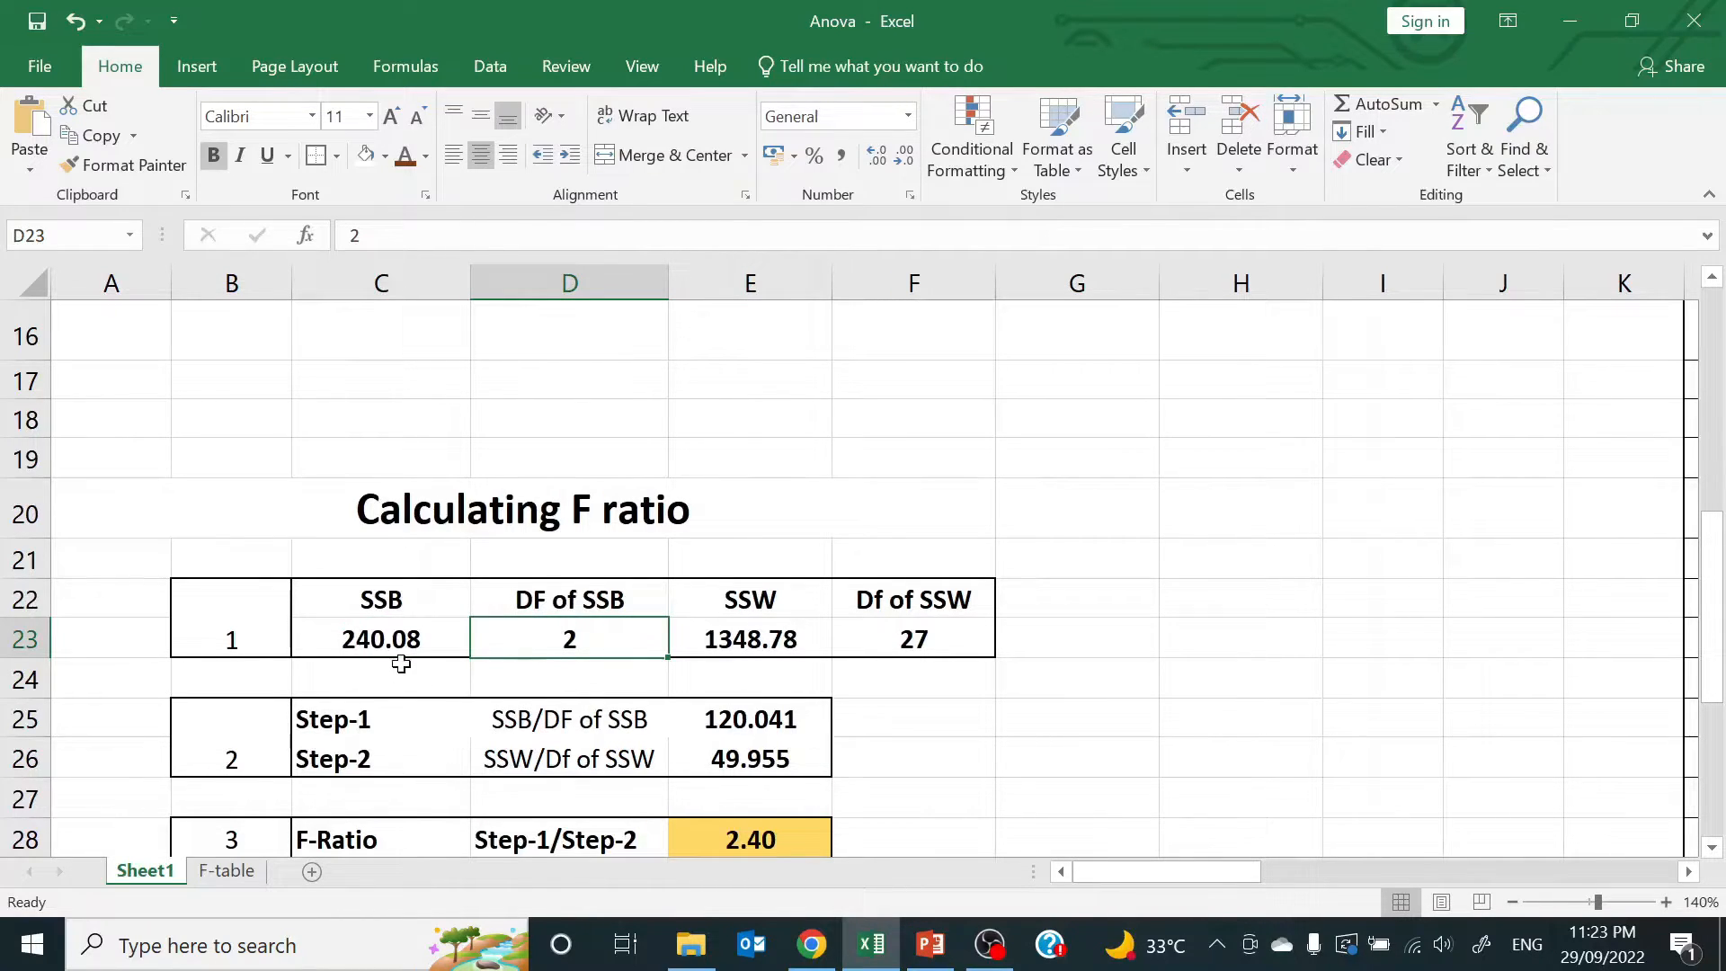
pyautogui.click(769, 717)
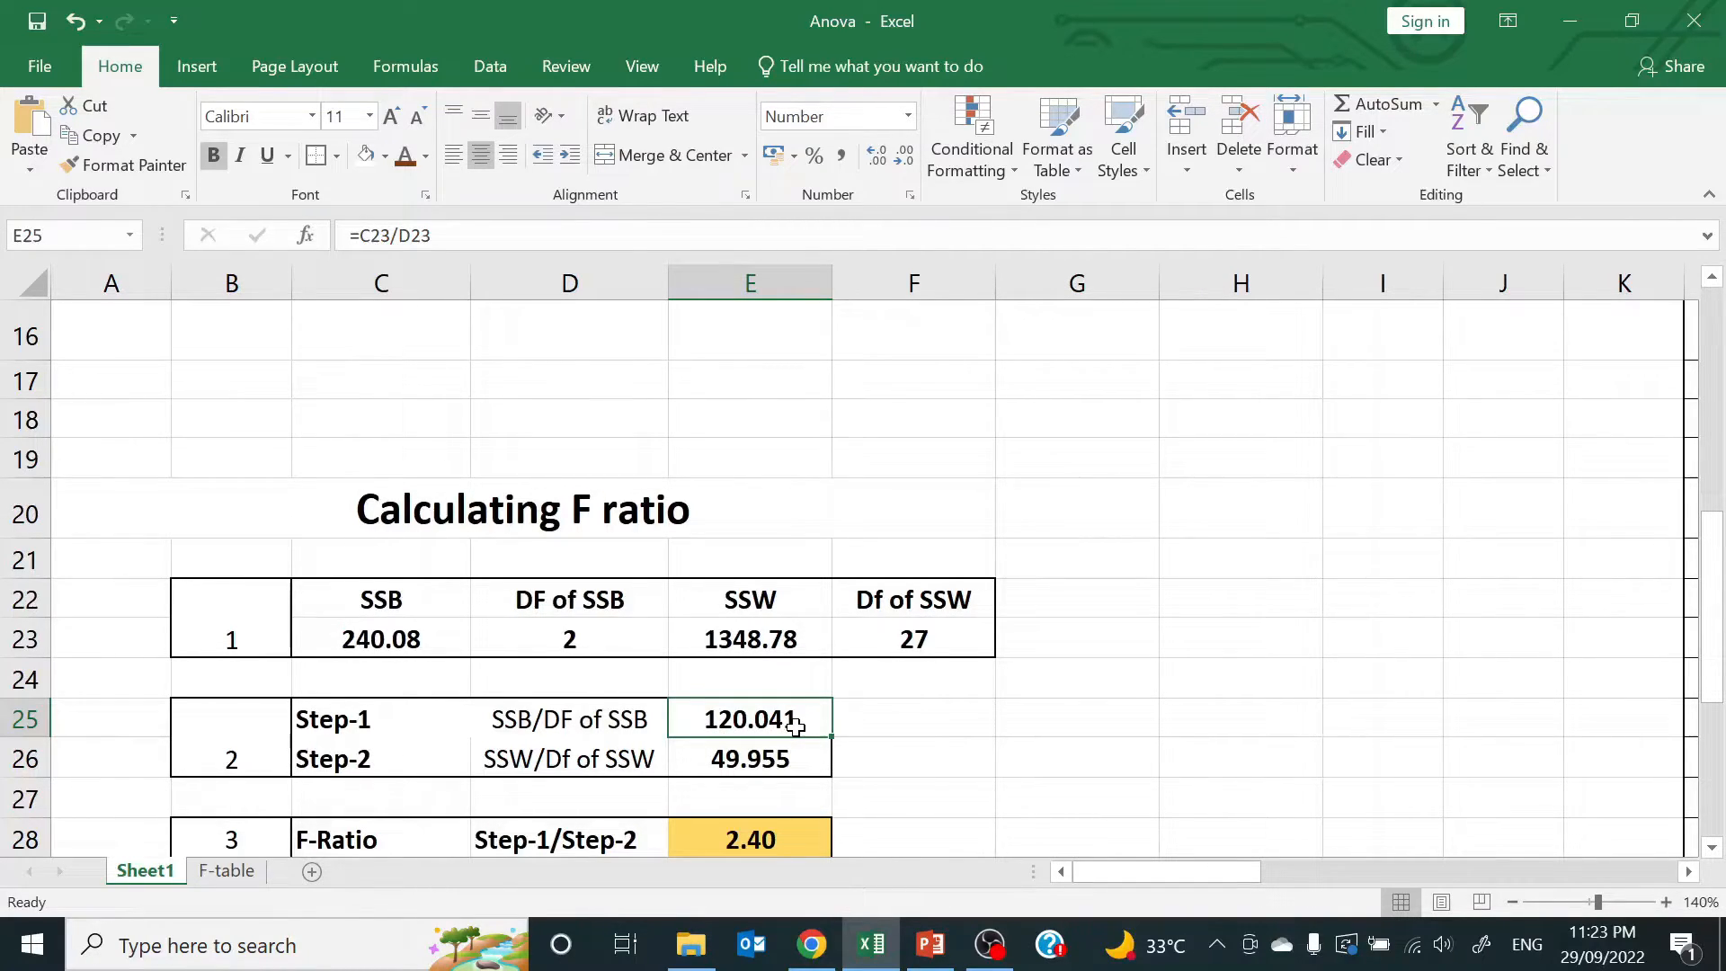
pyautogui.click(364, 762)
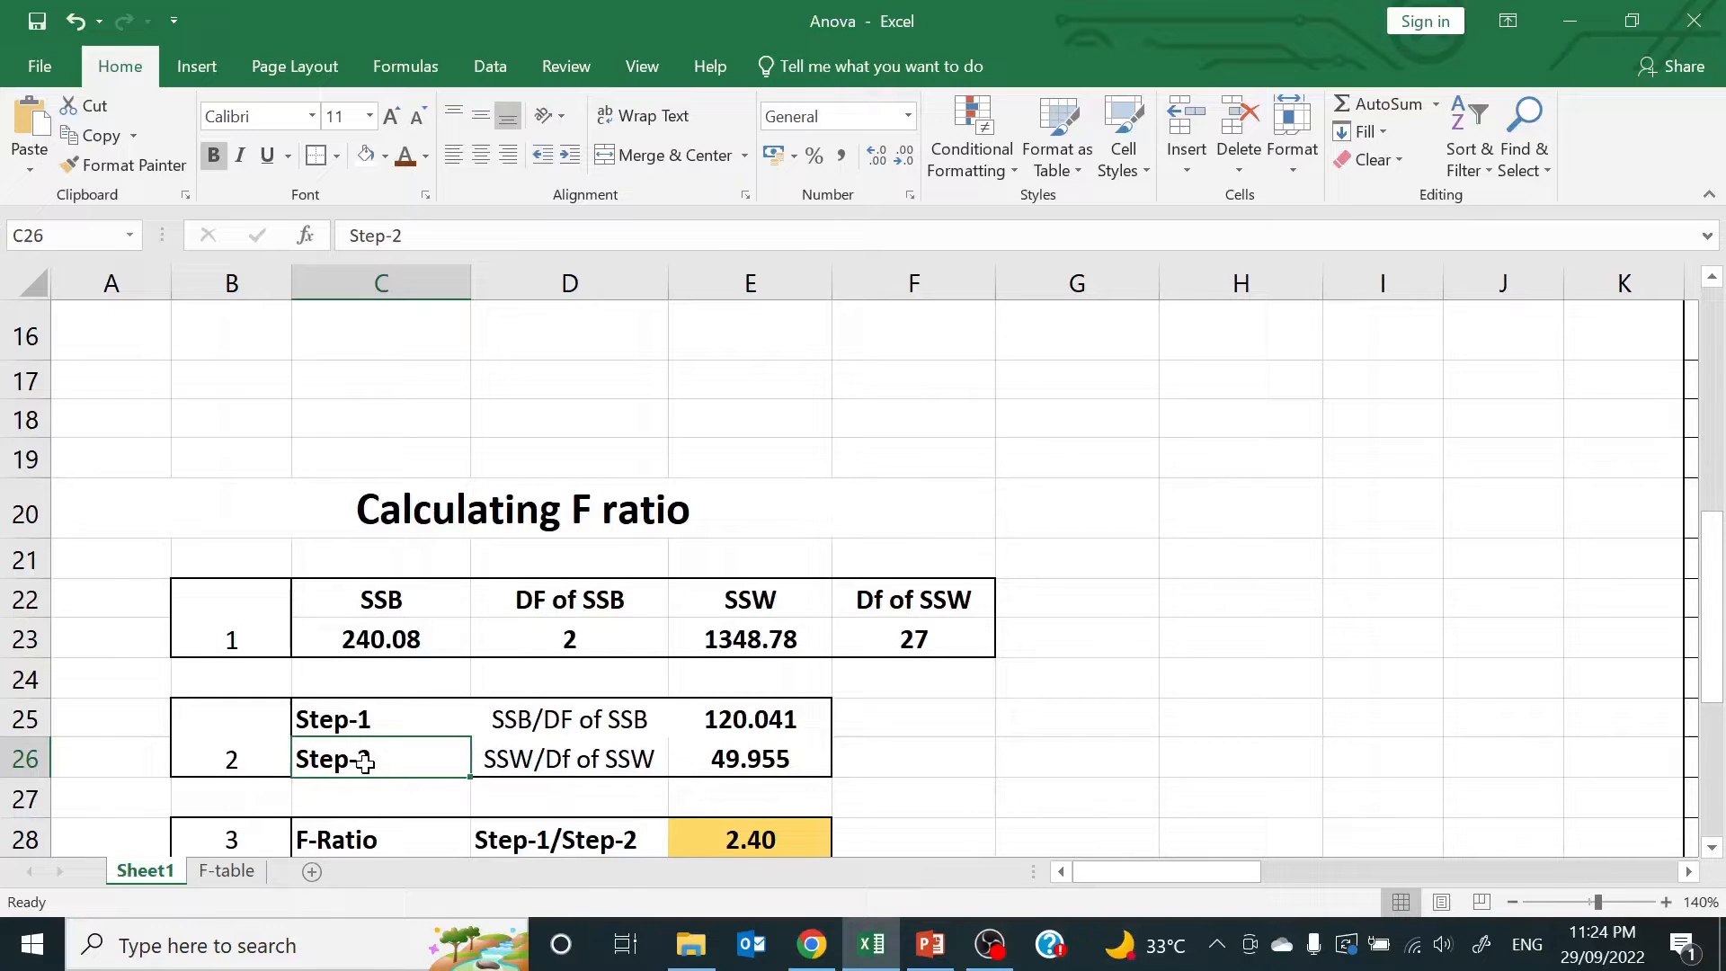
pyautogui.click(923, 636)
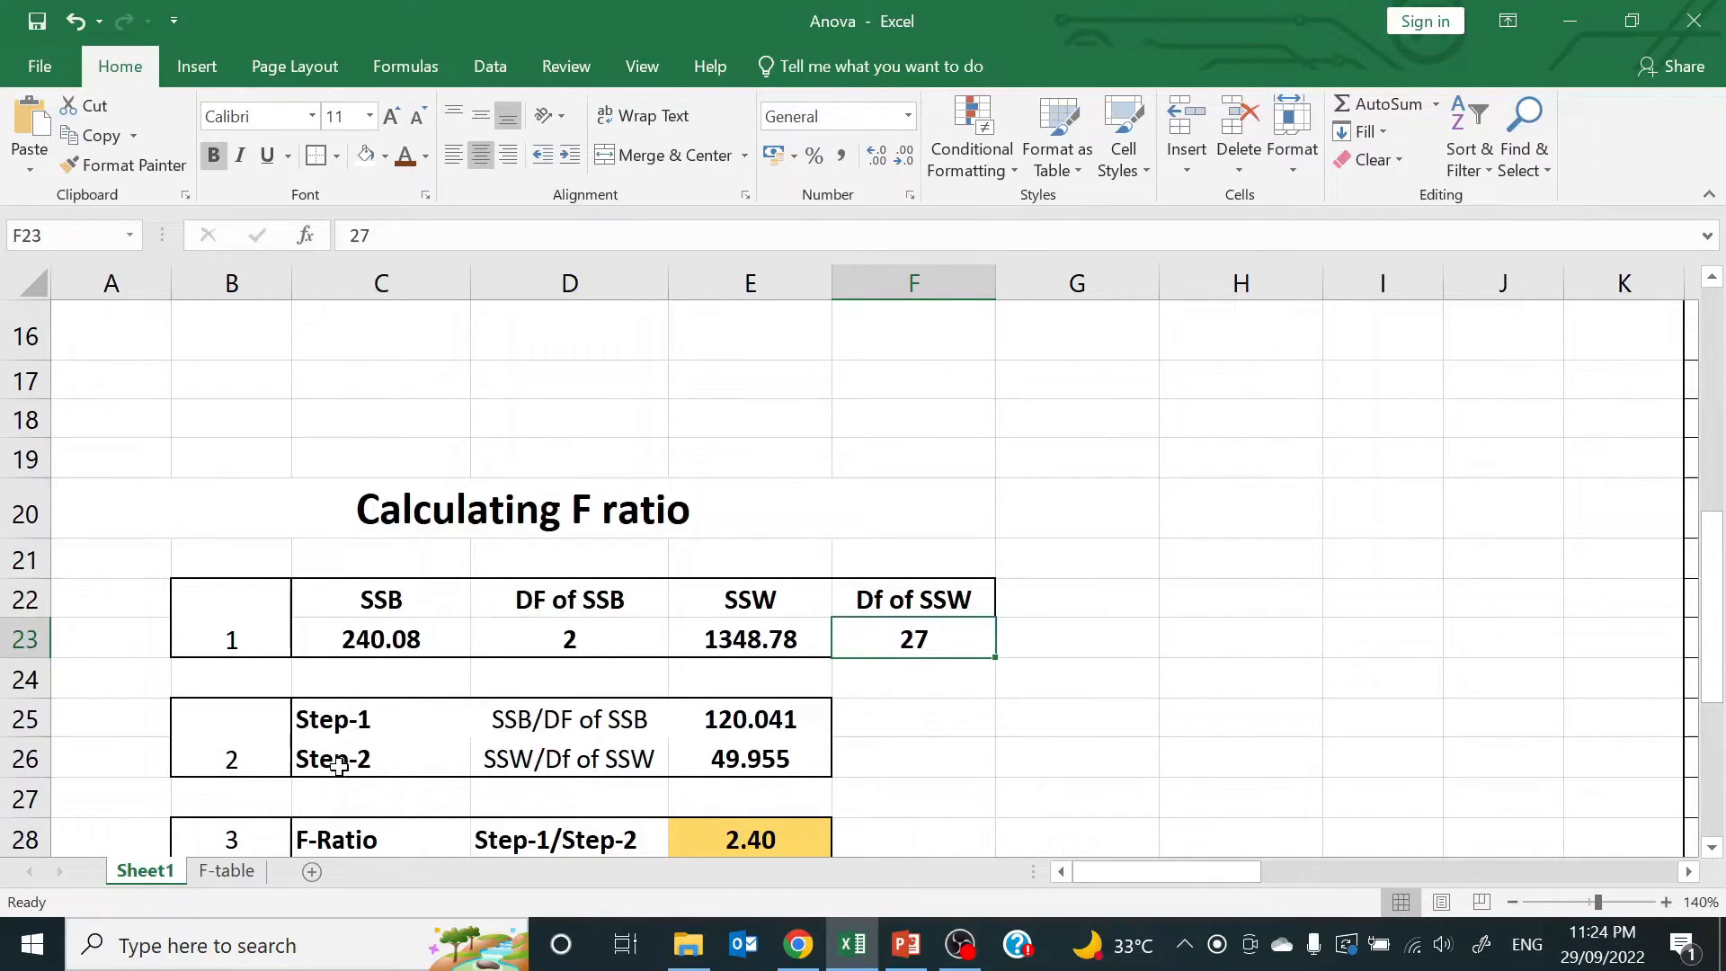
# Re-enter the F-Ratio in E28 as Step-1 divided by Step-2 with the formula =E25/E26
pyautogui.click(1710, 847)
pyautogui.click(1710, 847)
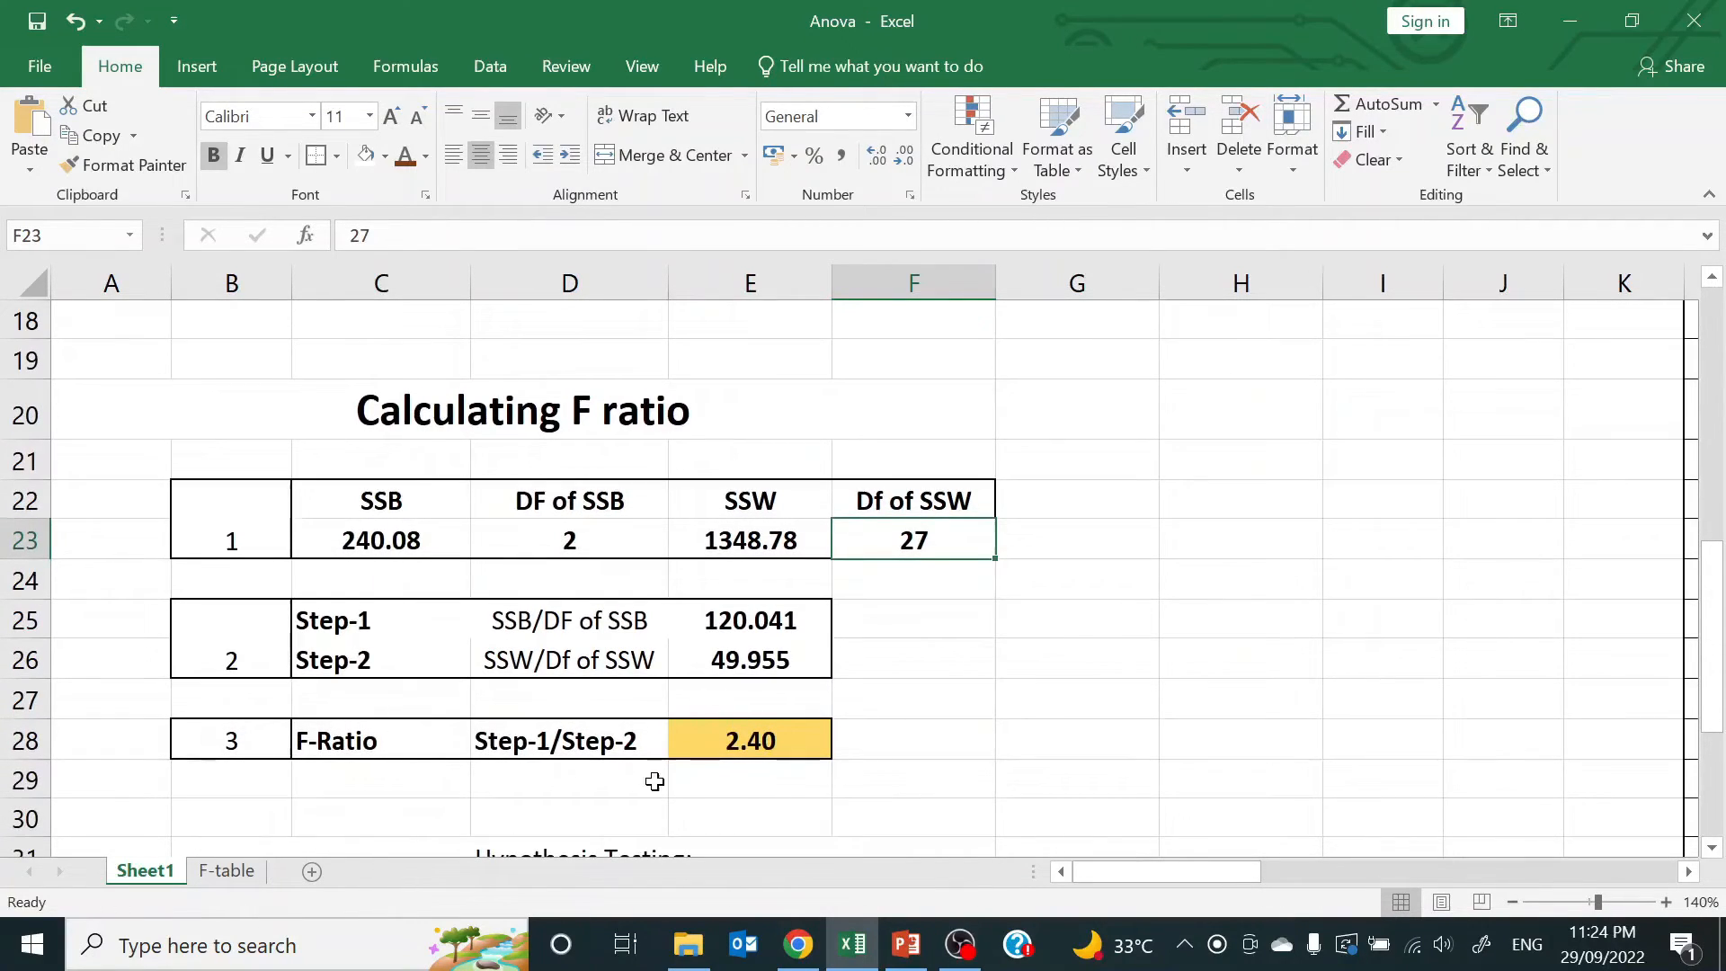
pyautogui.click(555, 748)
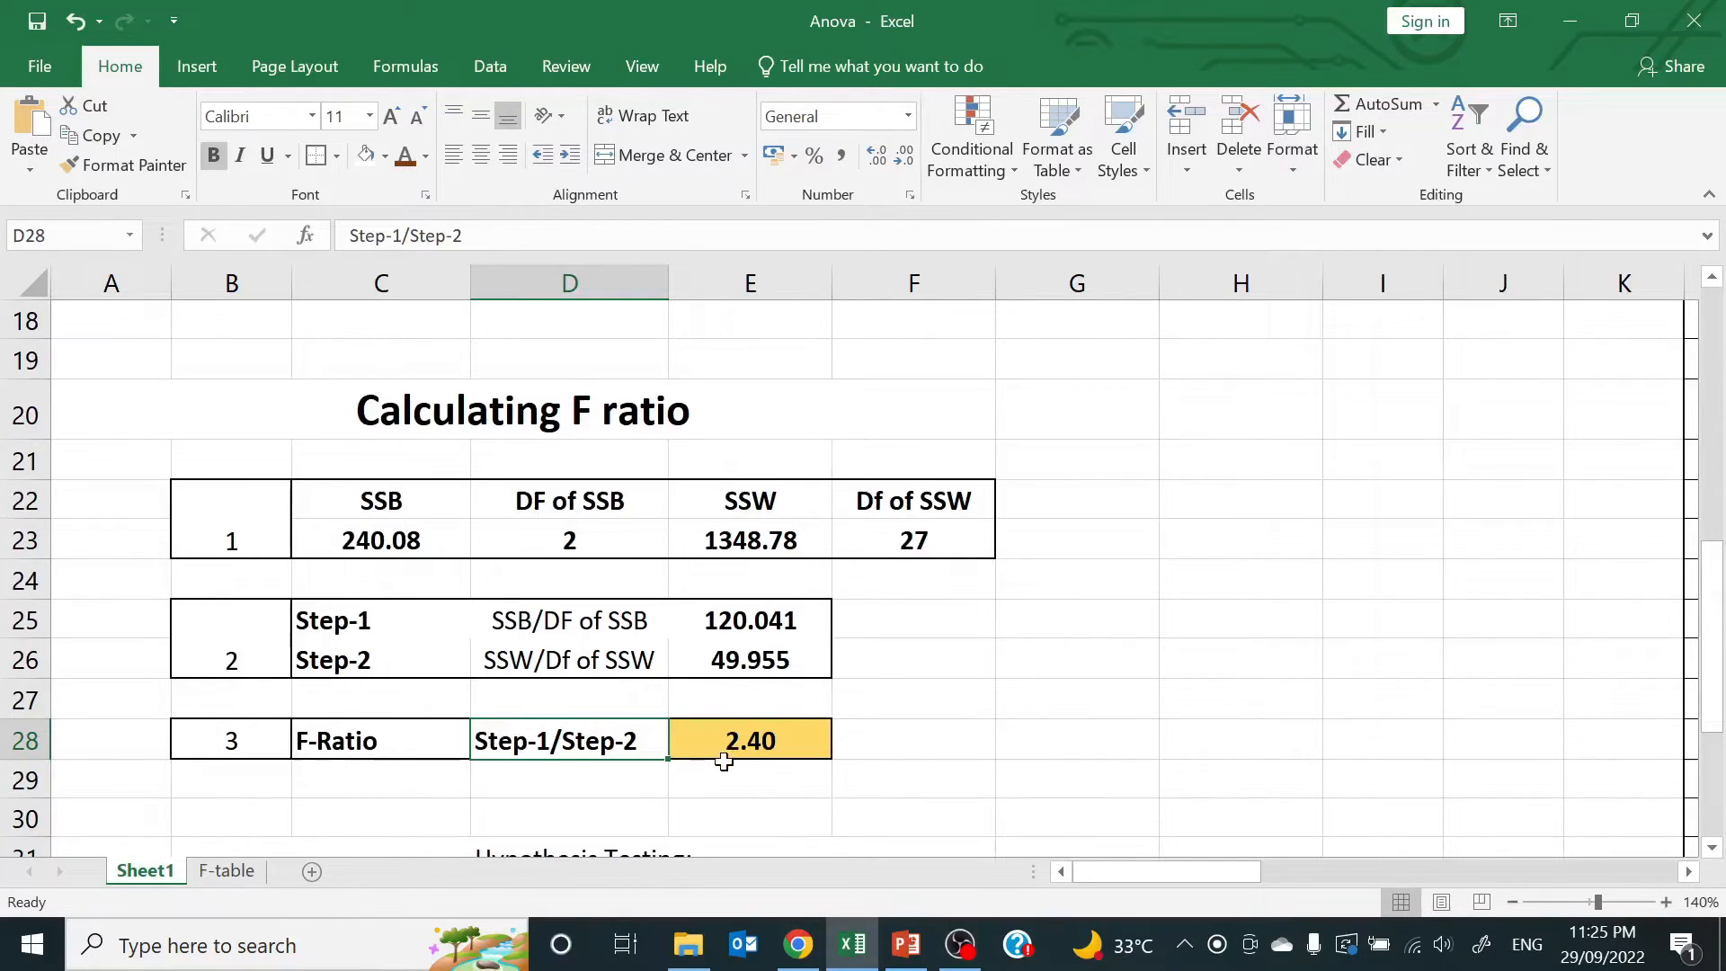
pyautogui.click(775, 743)
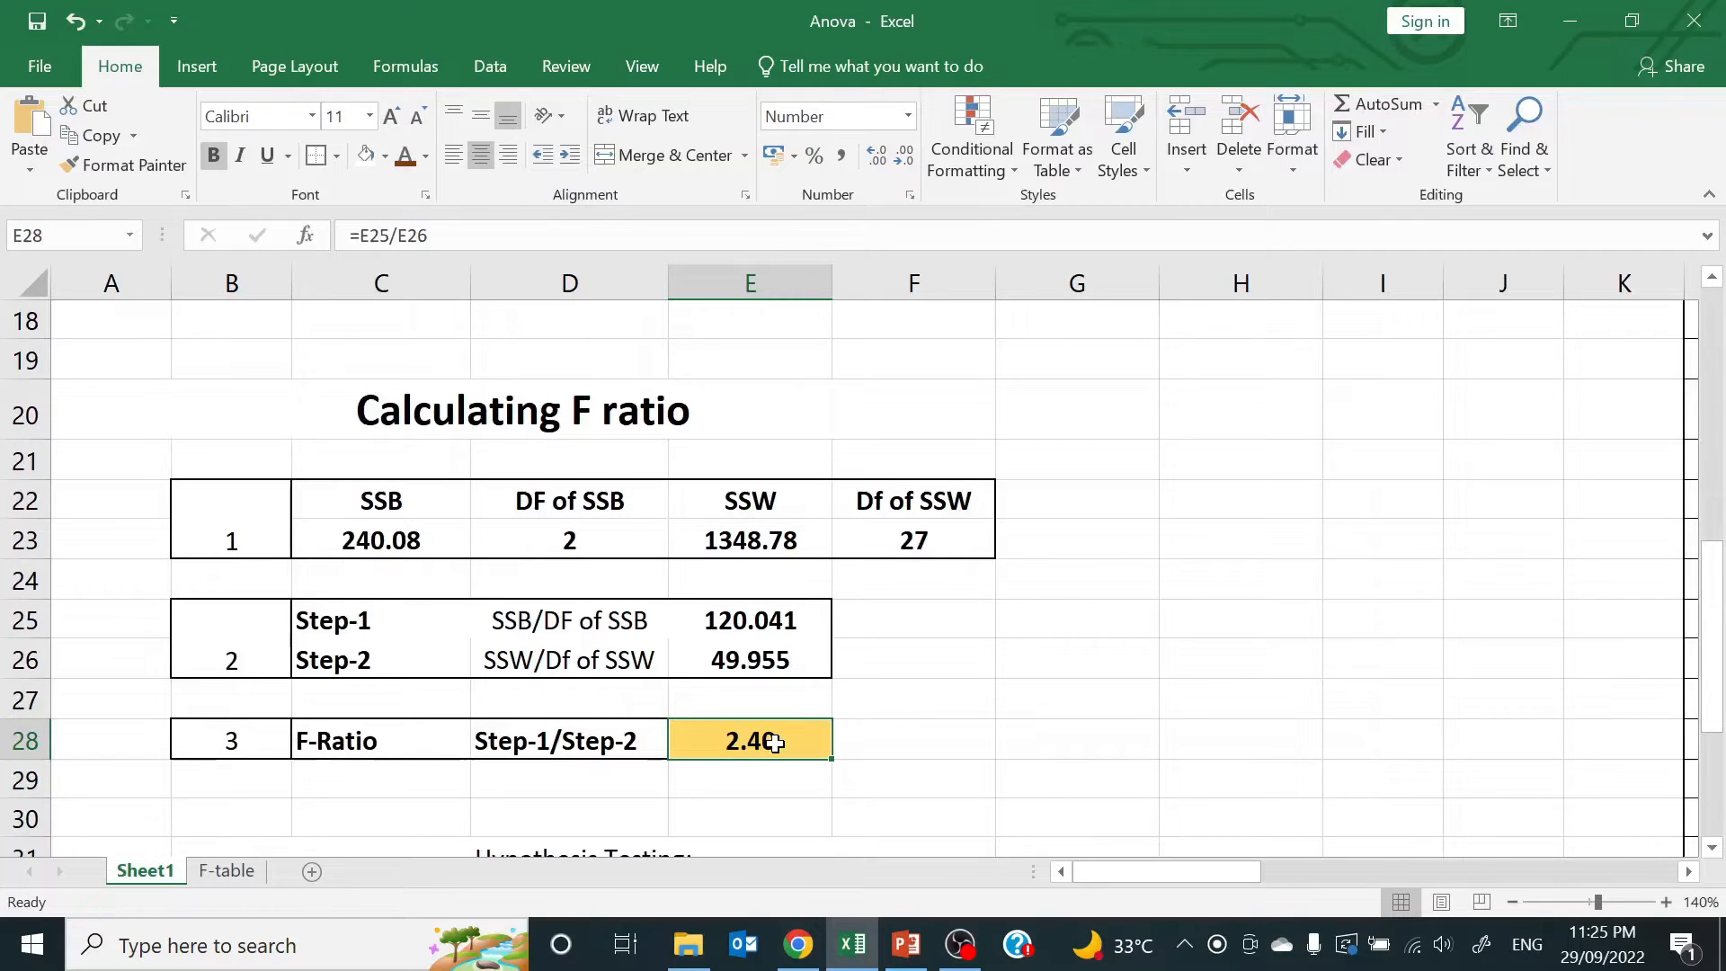
pyautogui.write('=')
pyautogui.click(780, 616)
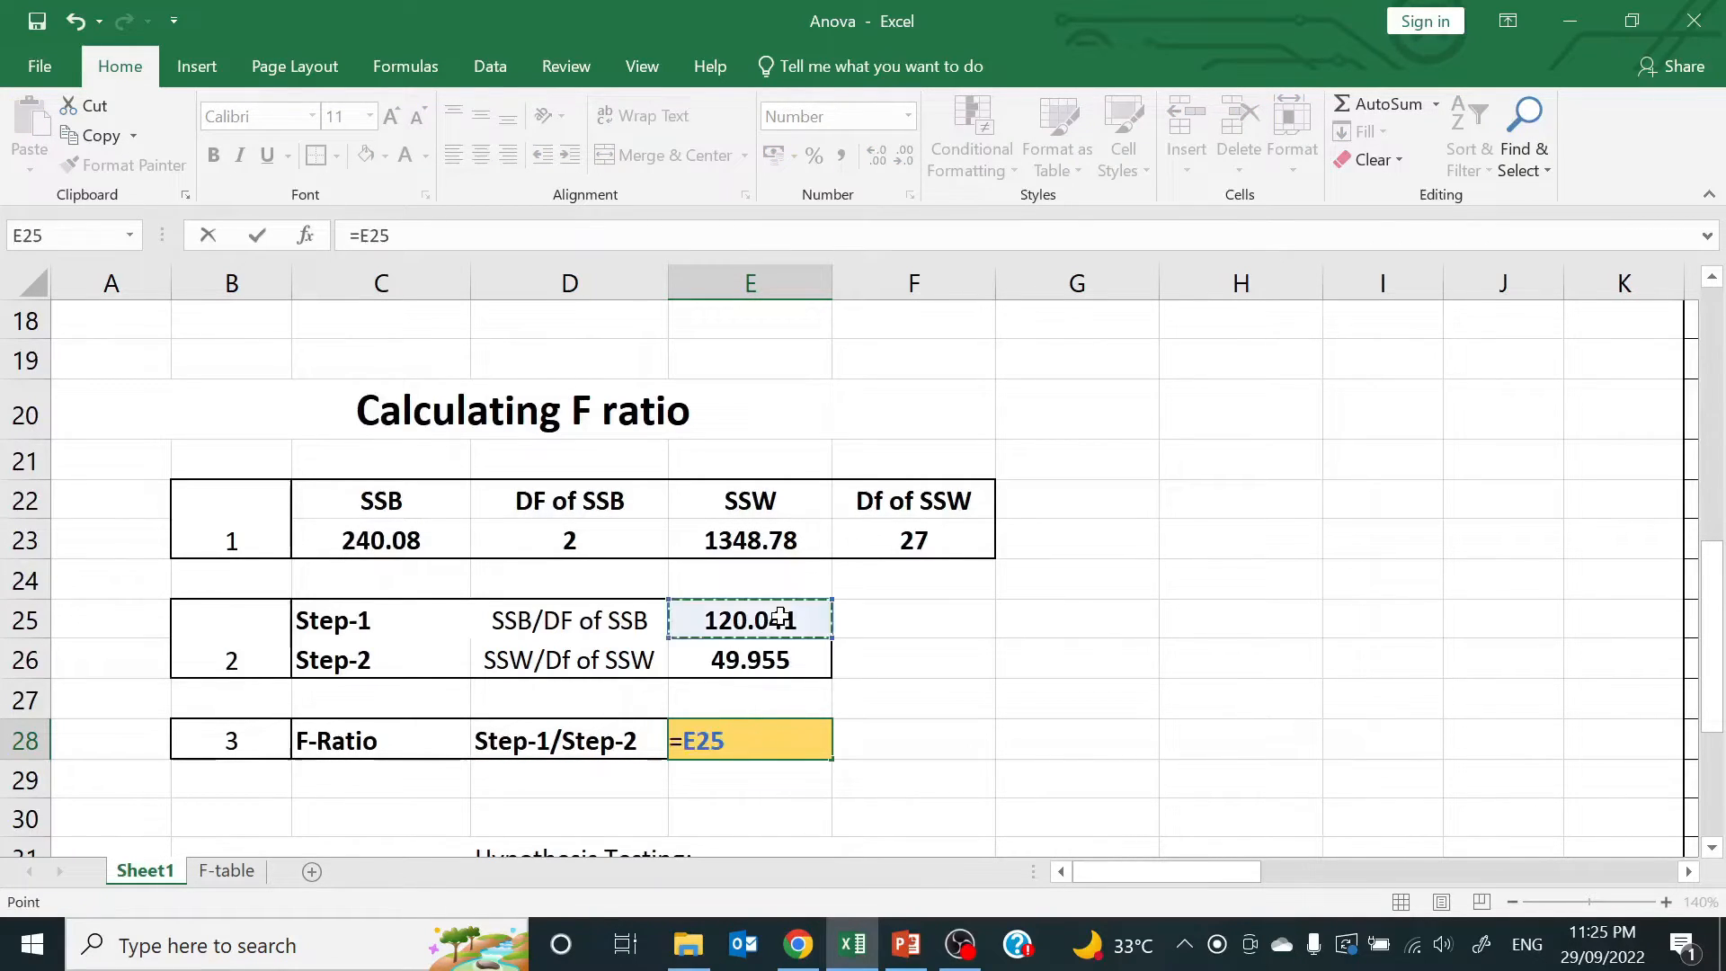
pyautogui.write('/')
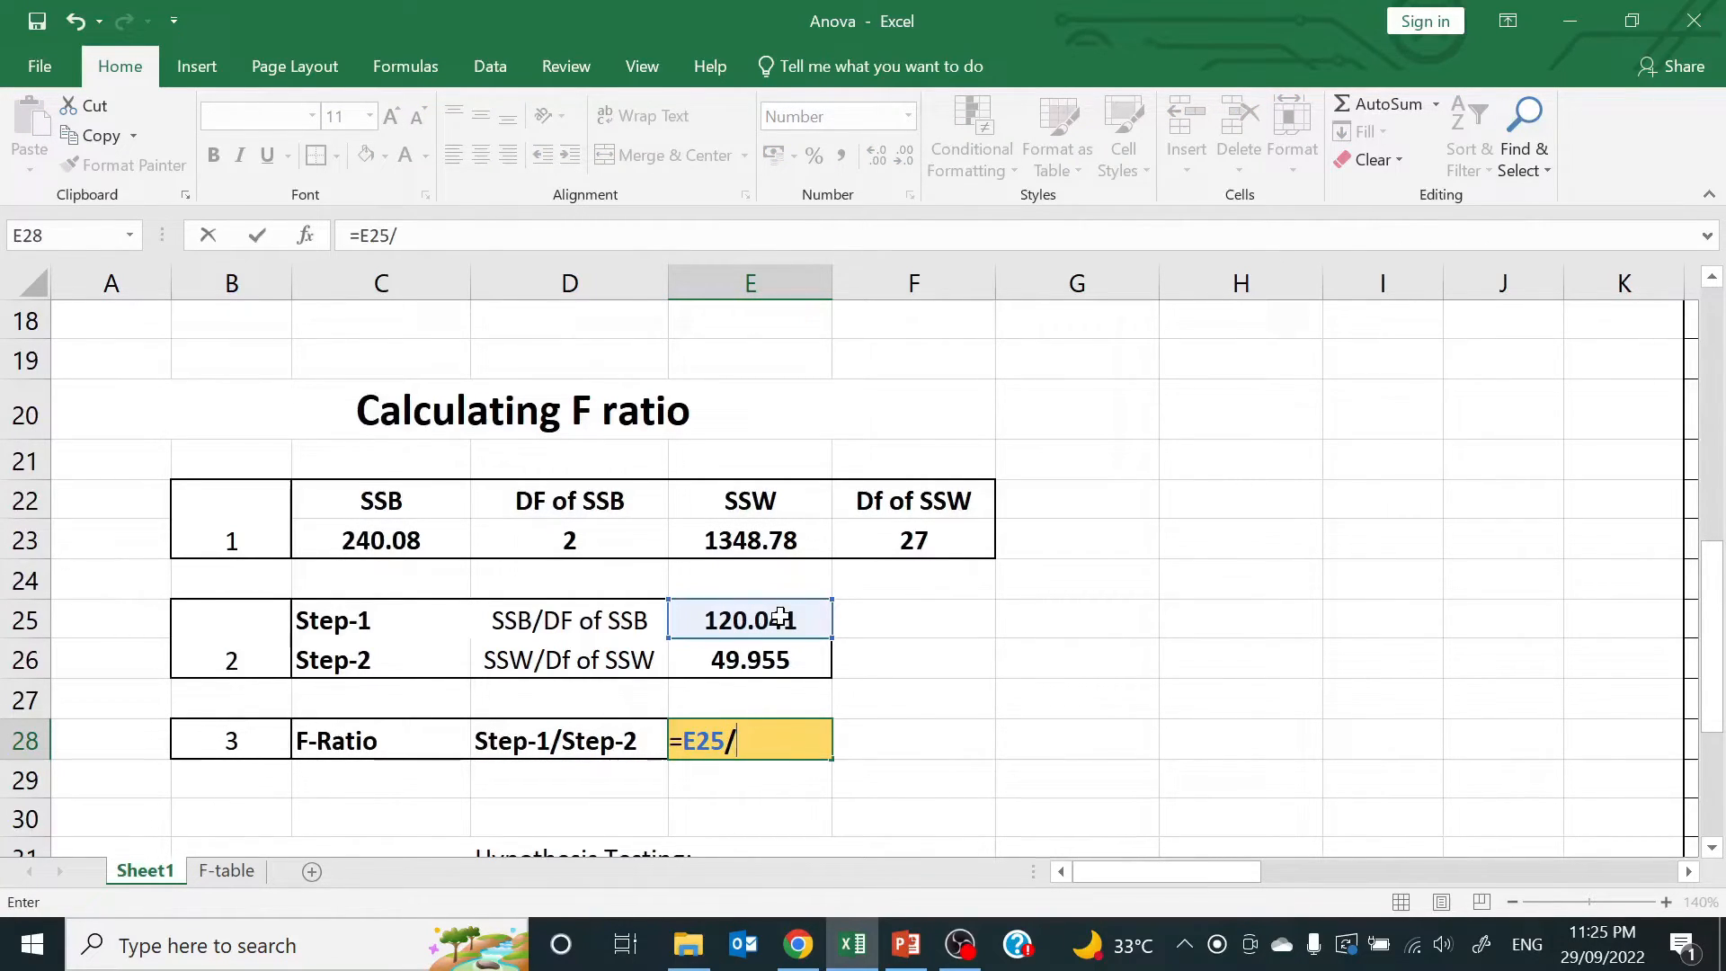
pyautogui.click(771, 664)
pyautogui.press('Return')
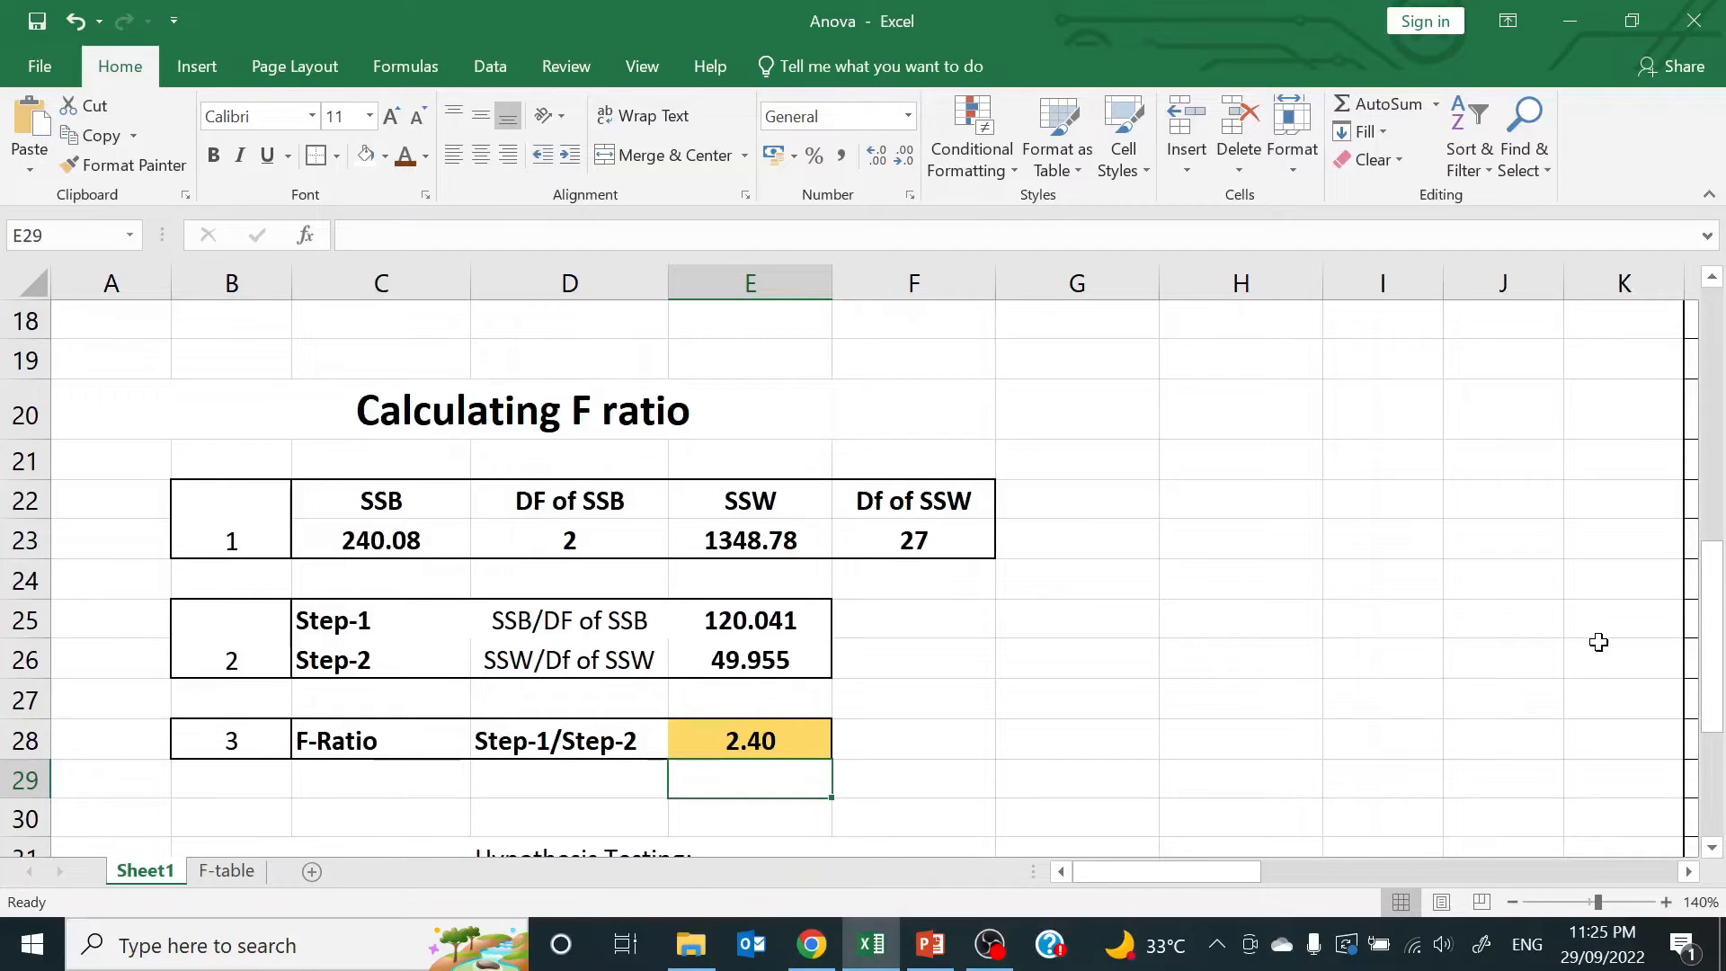
# Fill the Critical Value of F(2,27) label in C34 with light gold
pyautogui.moveTo(1717, 646); pyautogui.dragTo(1719, 685)
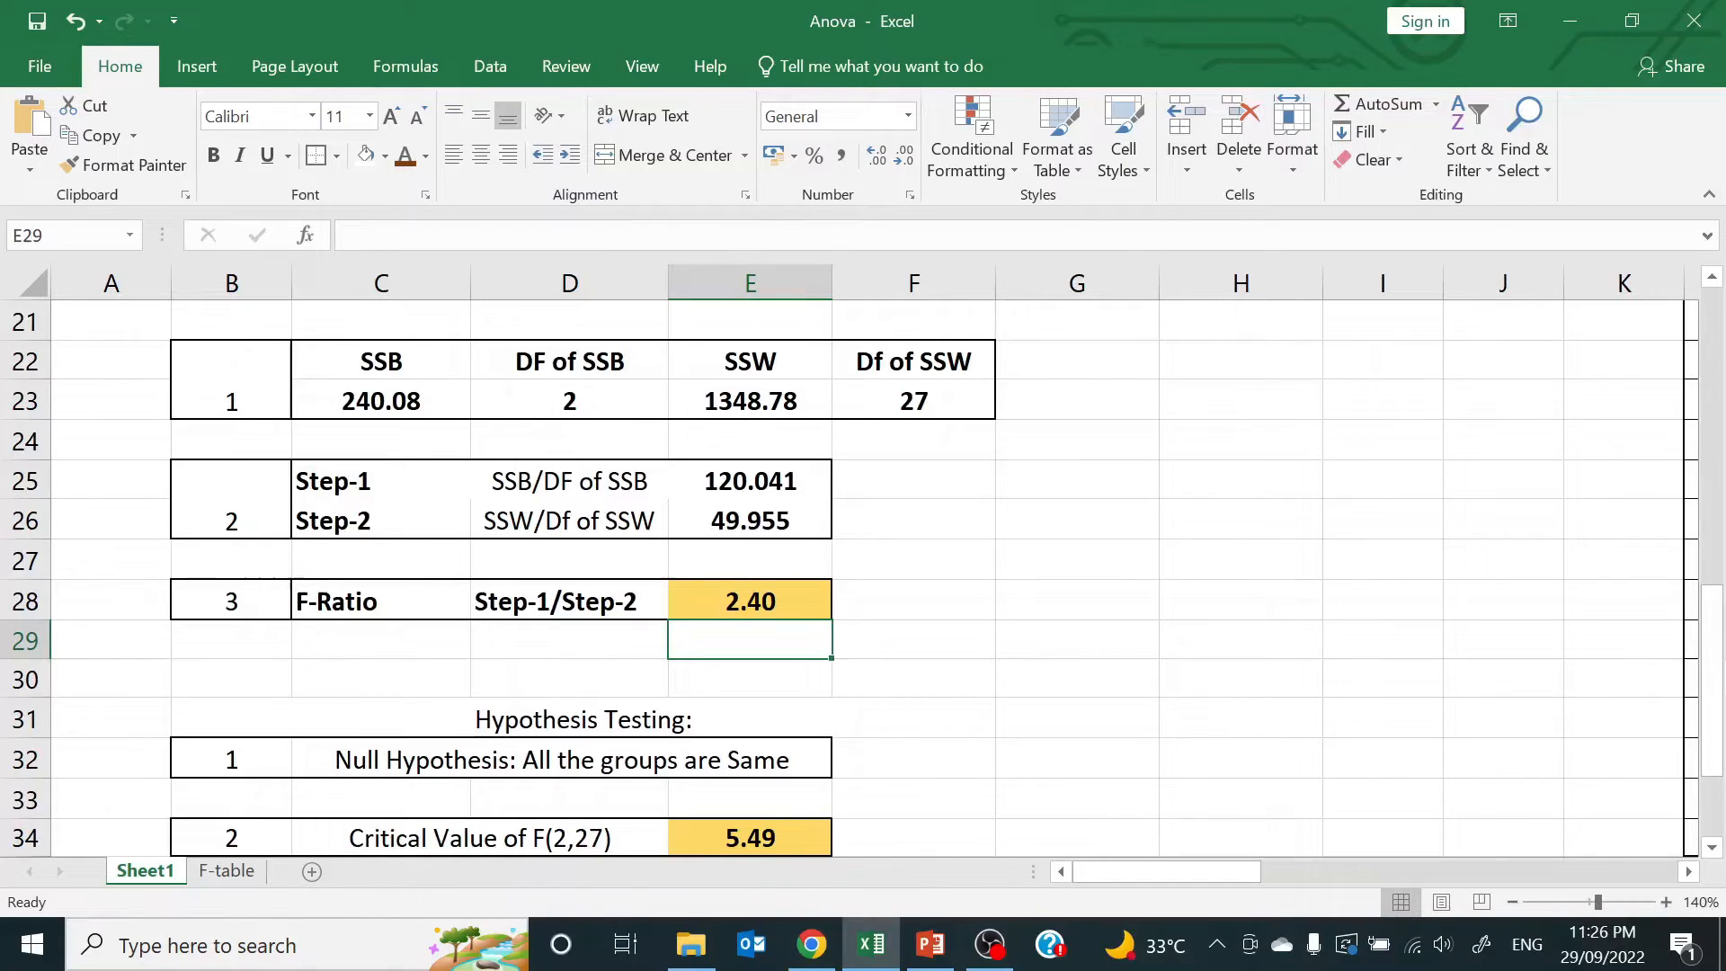
pyautogui.click(559, 840)
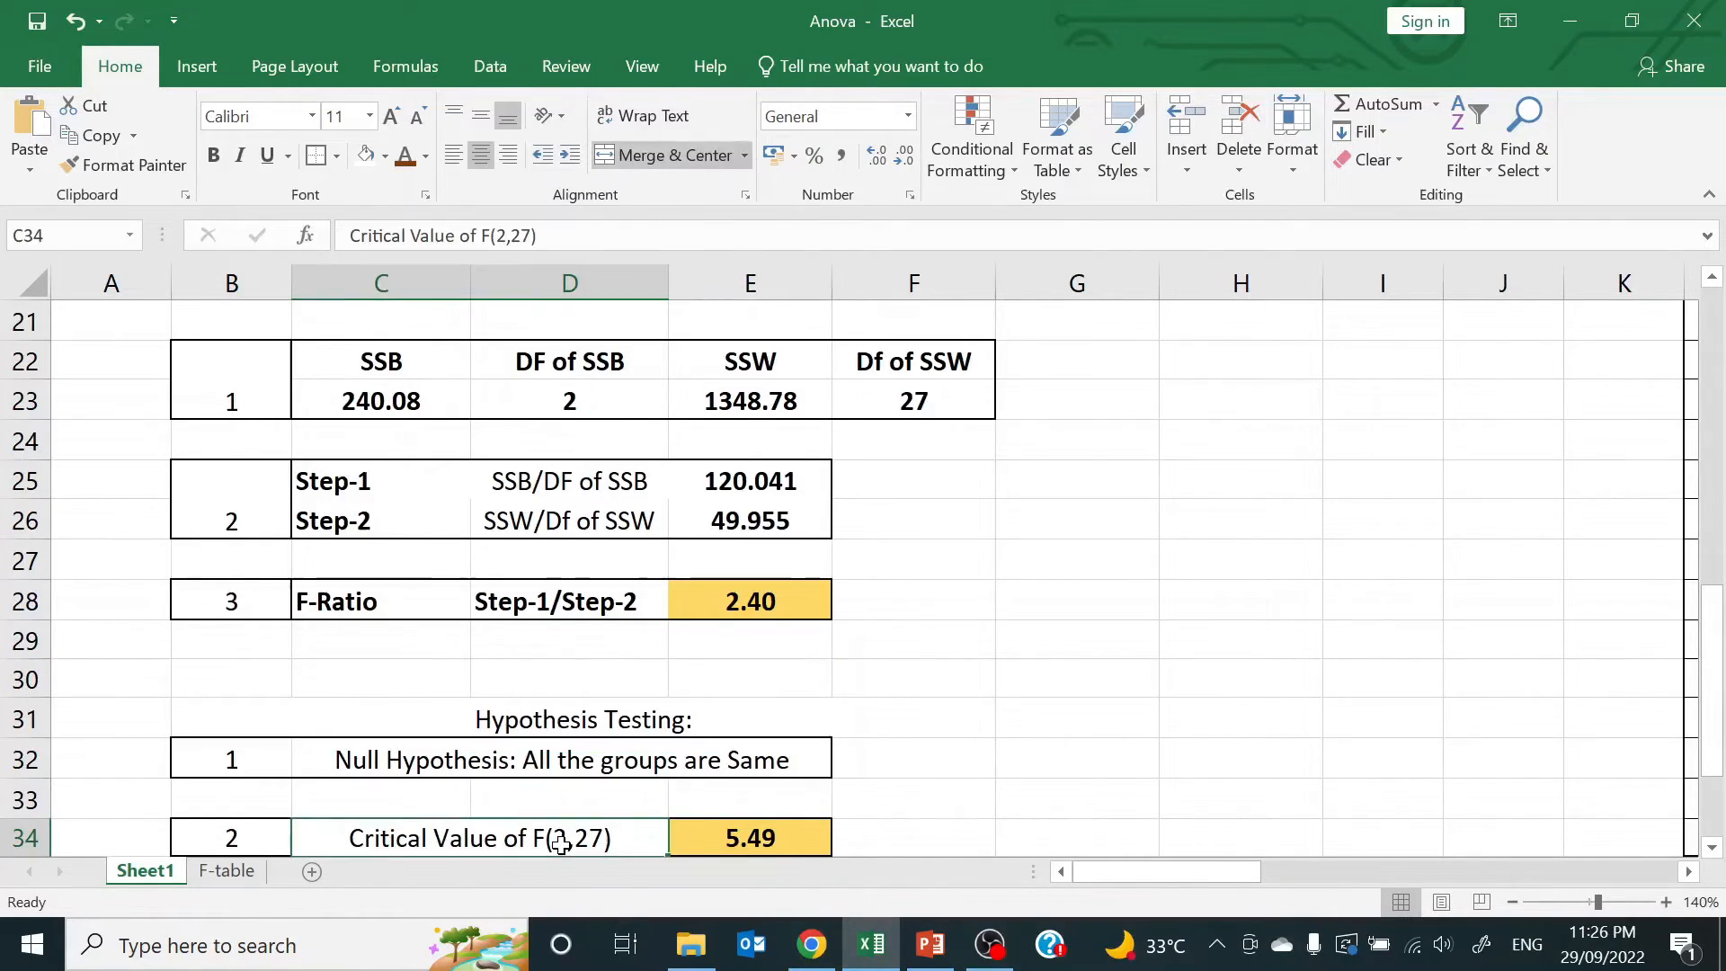
pyautogui.click(383, 154)
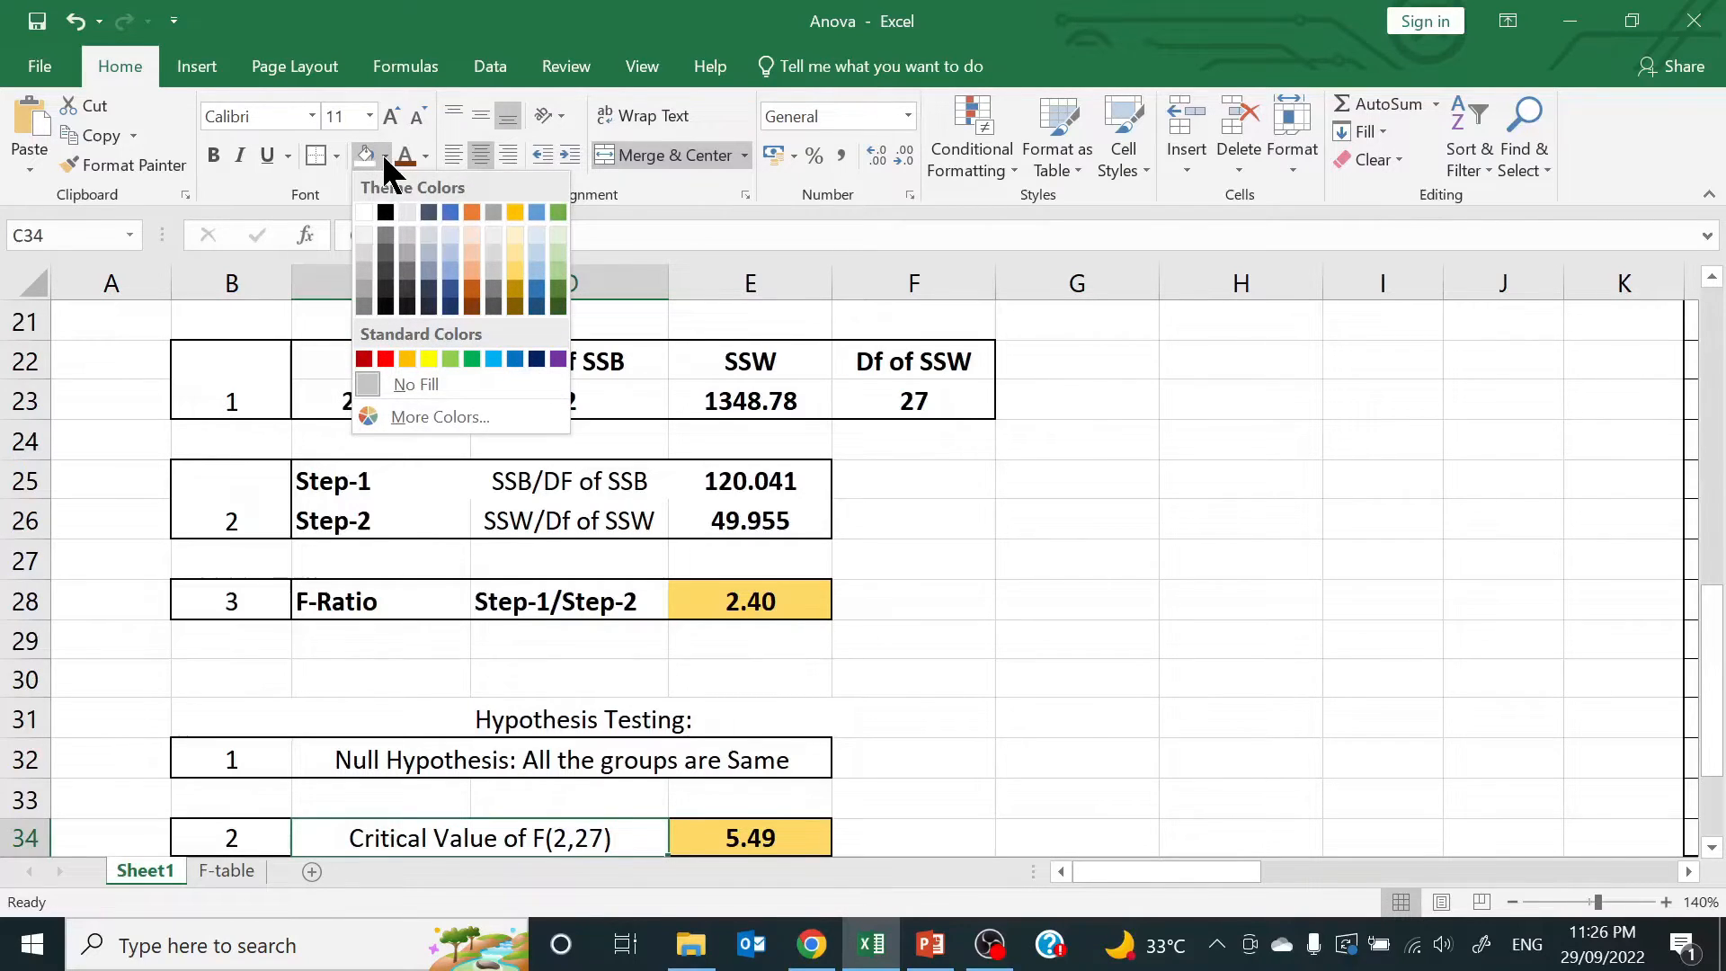
pyautogui.click(513, 248)
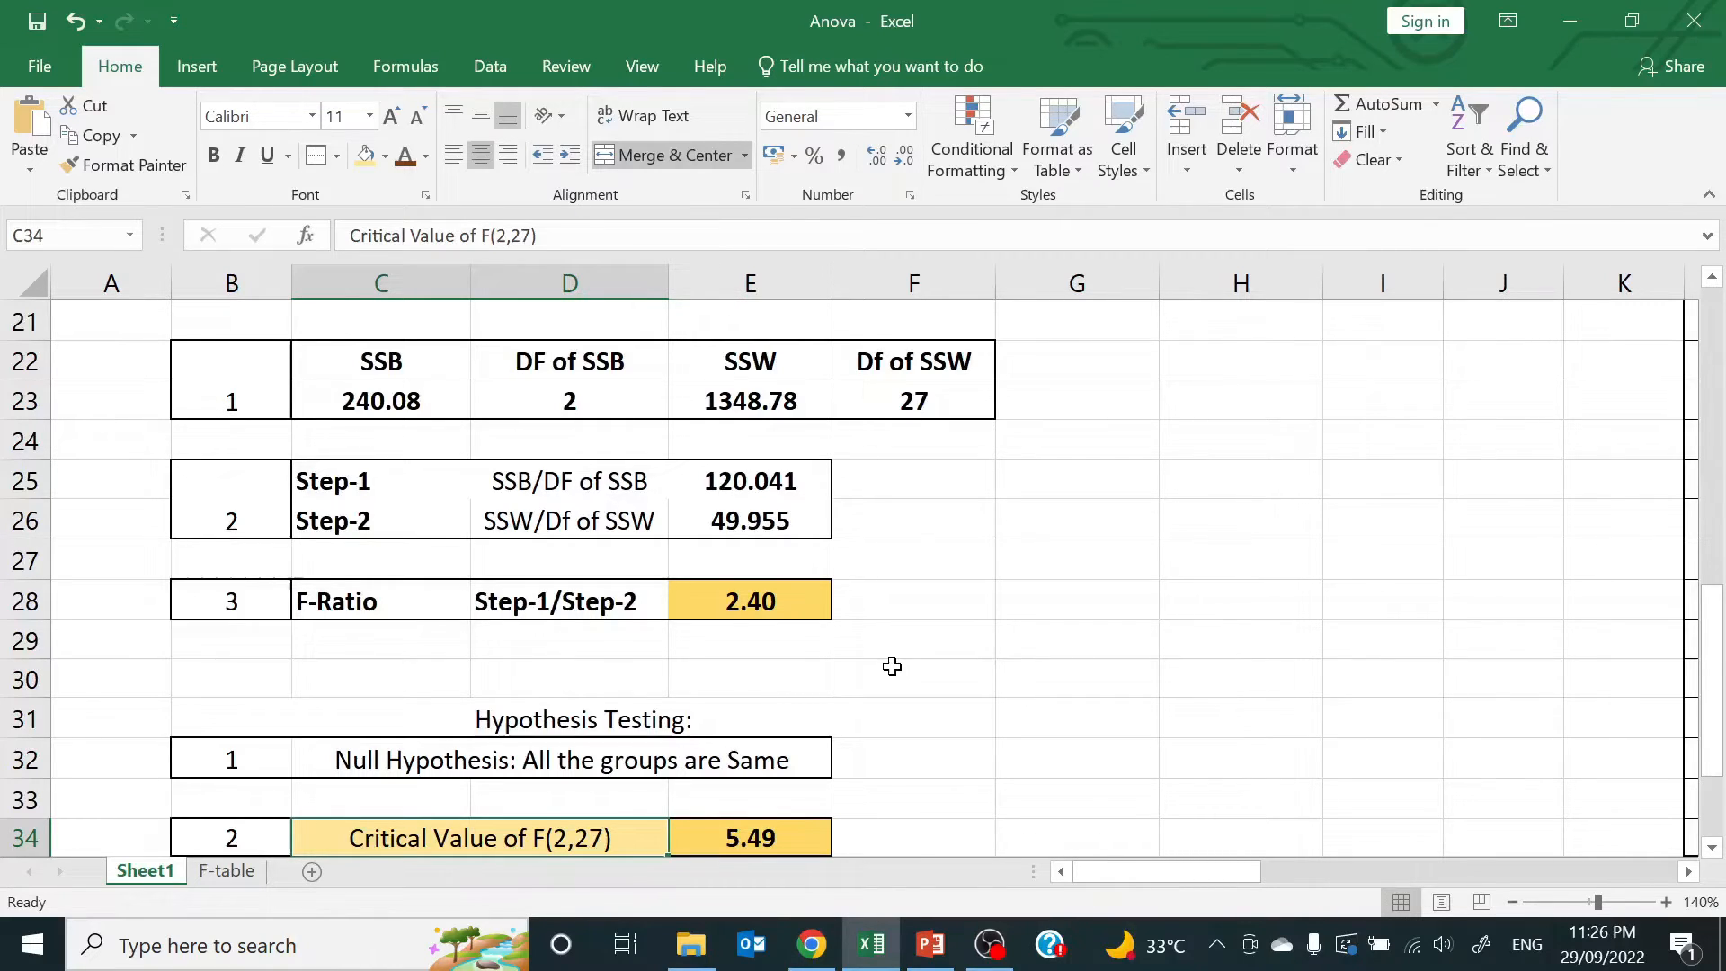
# Highlight the Probability = 0.01 label in C2 of the F-table sheet with the light gold fill
pyautogui.click(227, 870)
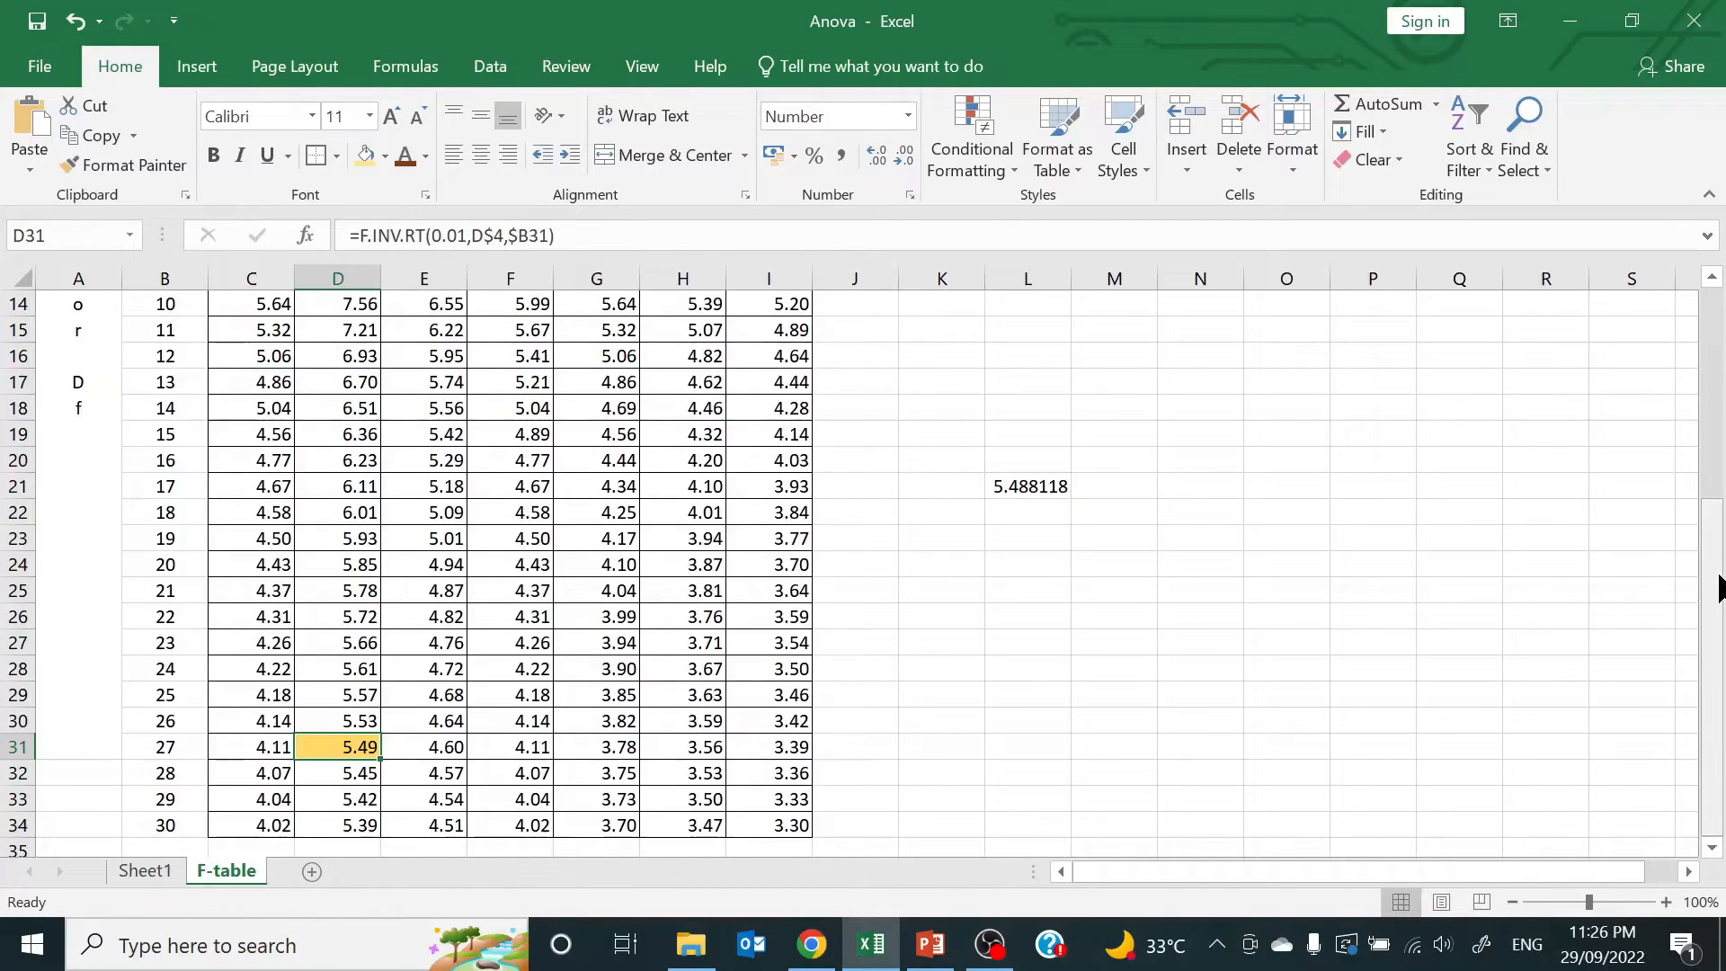
pyautogui.moveTo(1718, 591); pyautogui.dragTo(1718, 572)
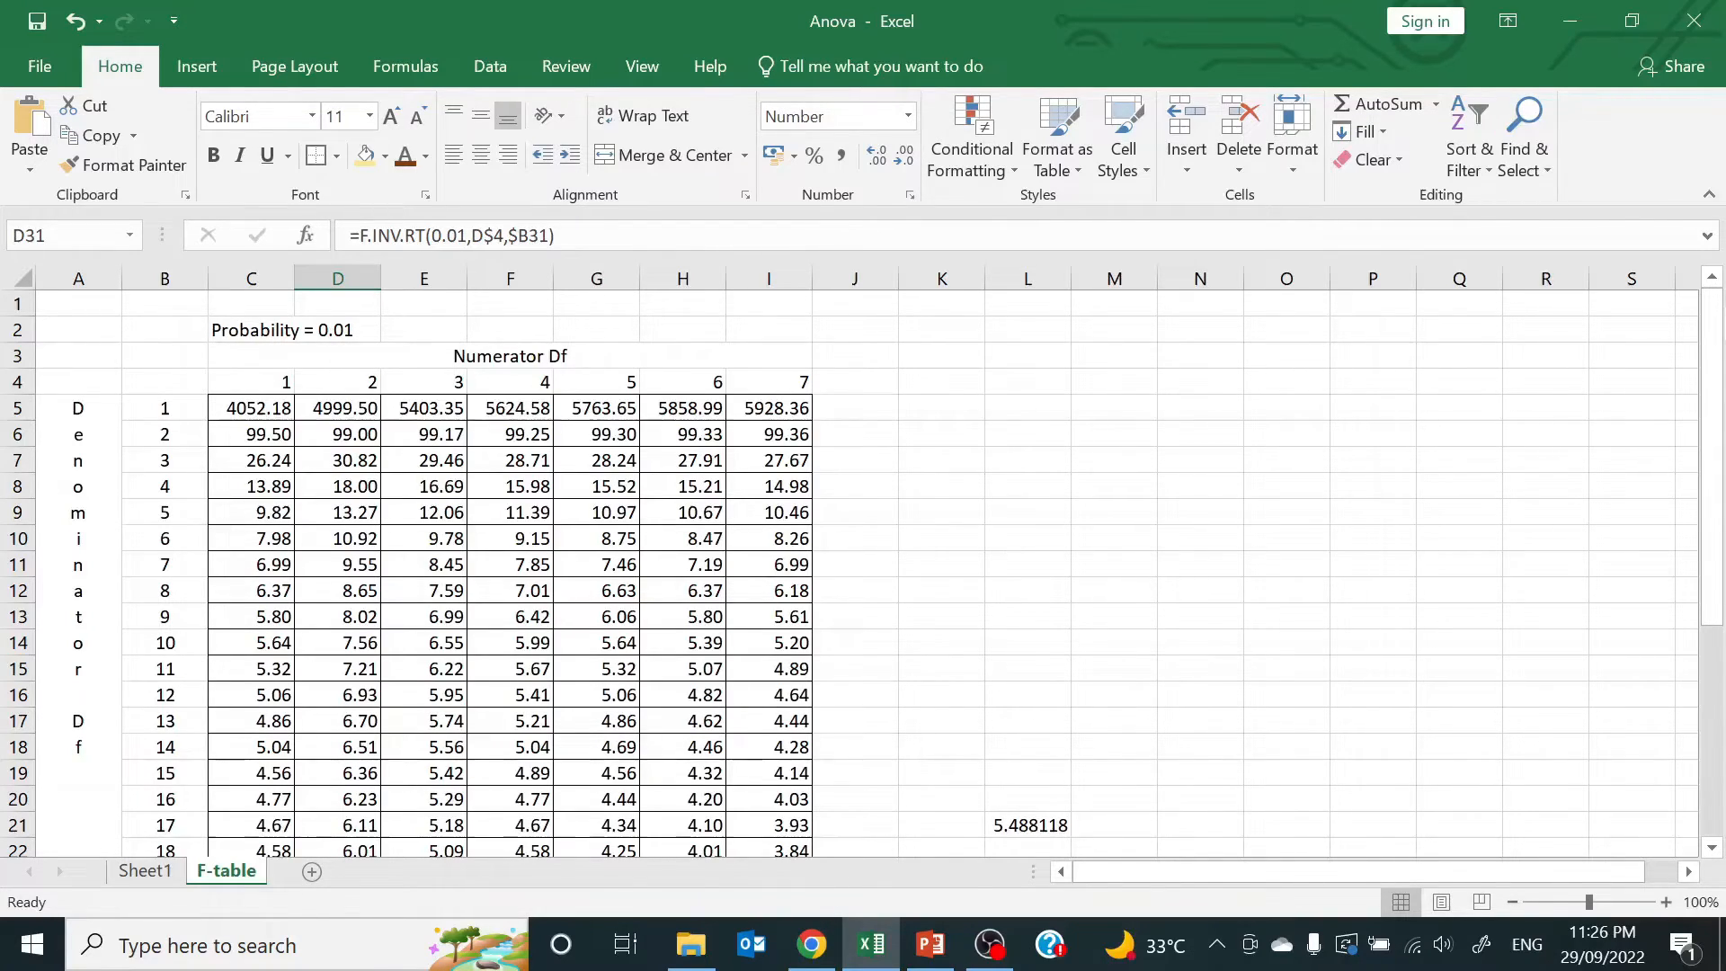
pyautogui.click(315, 328)
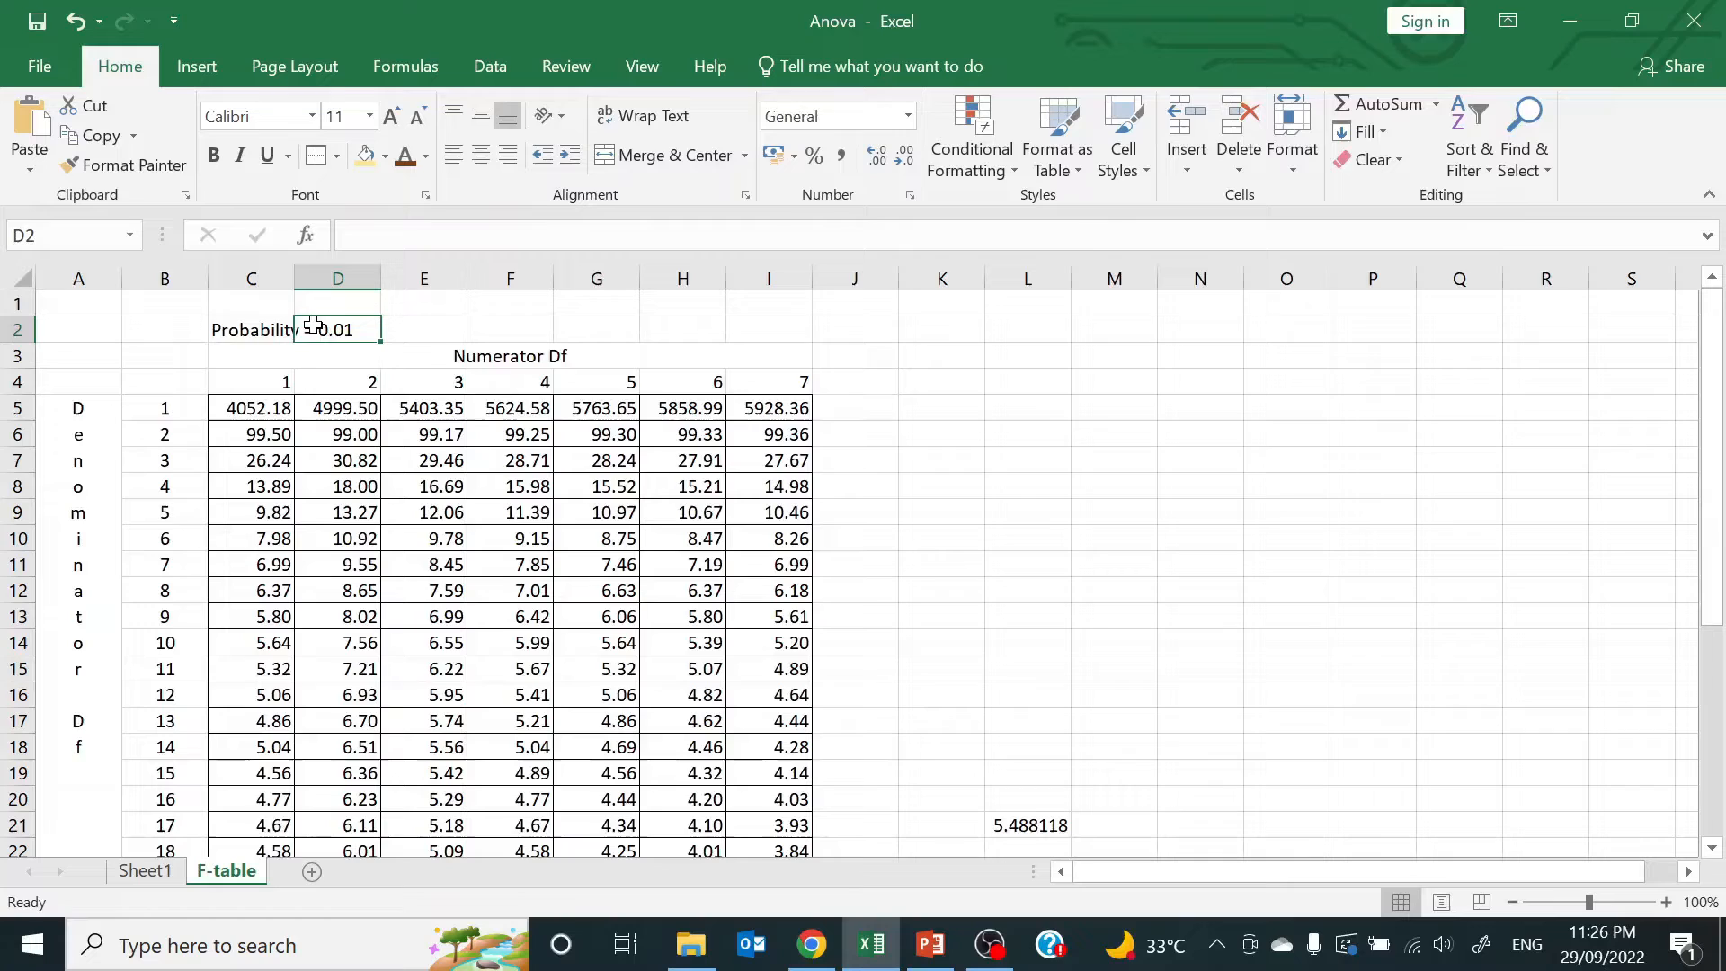
pyautogui.click(249, 327)
pyautogui.click(365, 158)
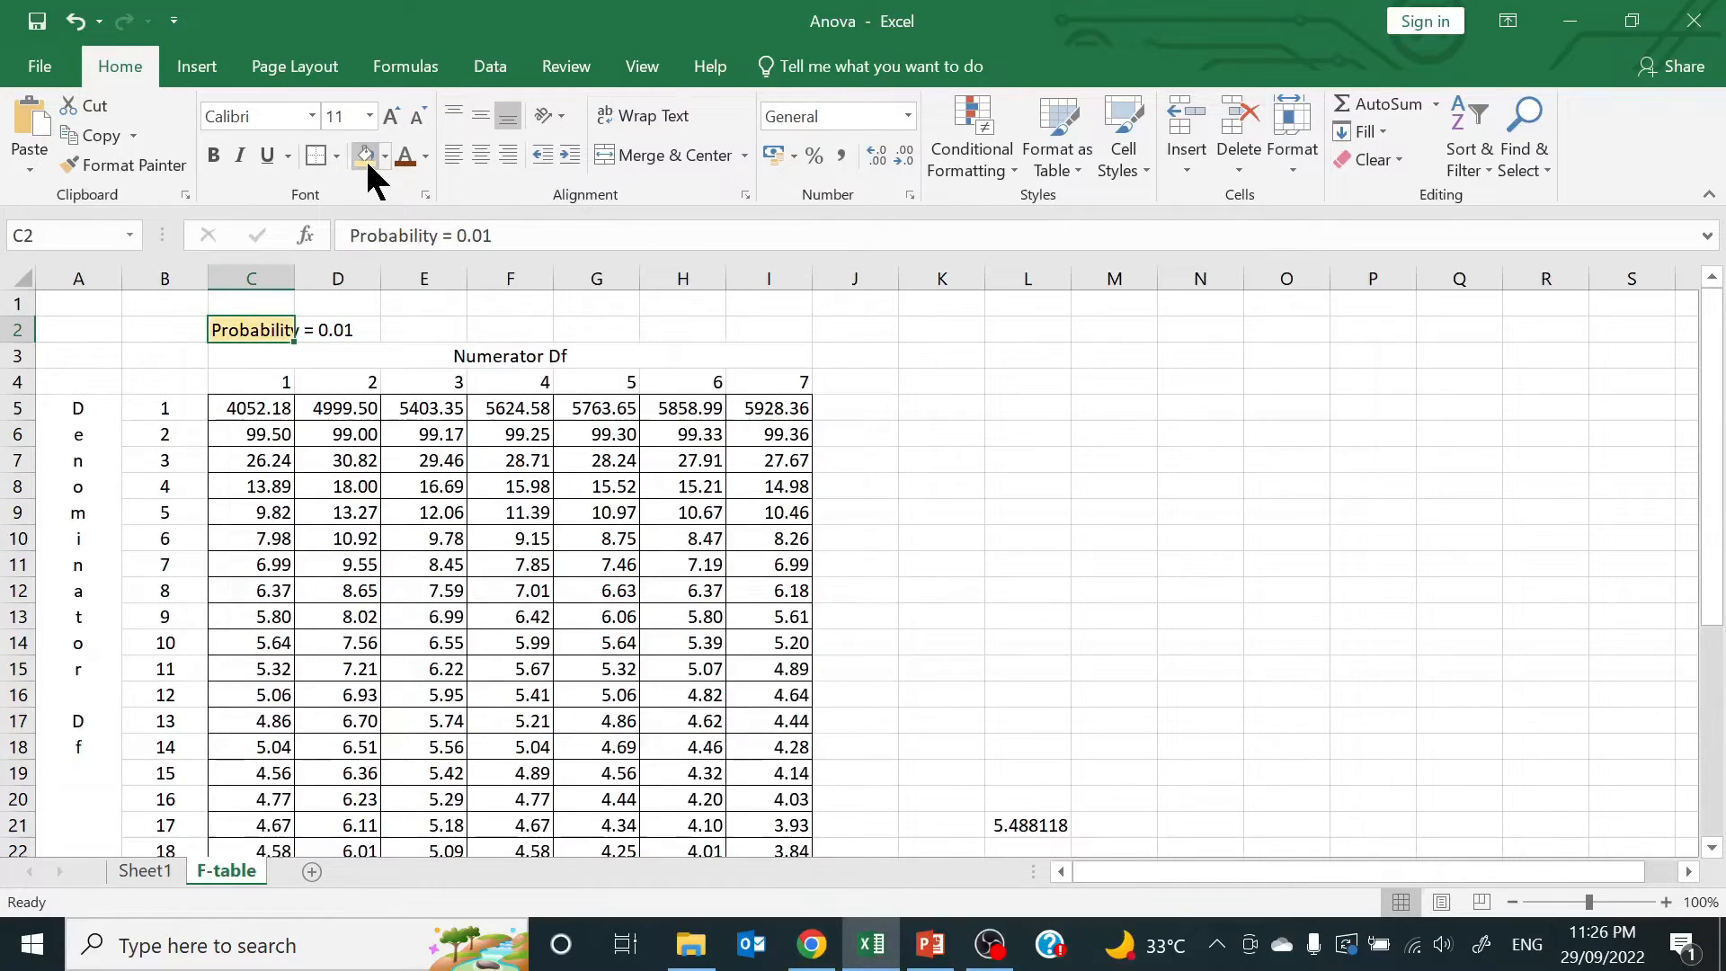
# Highlight the numerator Df 2 column, D4:D34, with the light gold fill
pyautogui.click(358, 380)
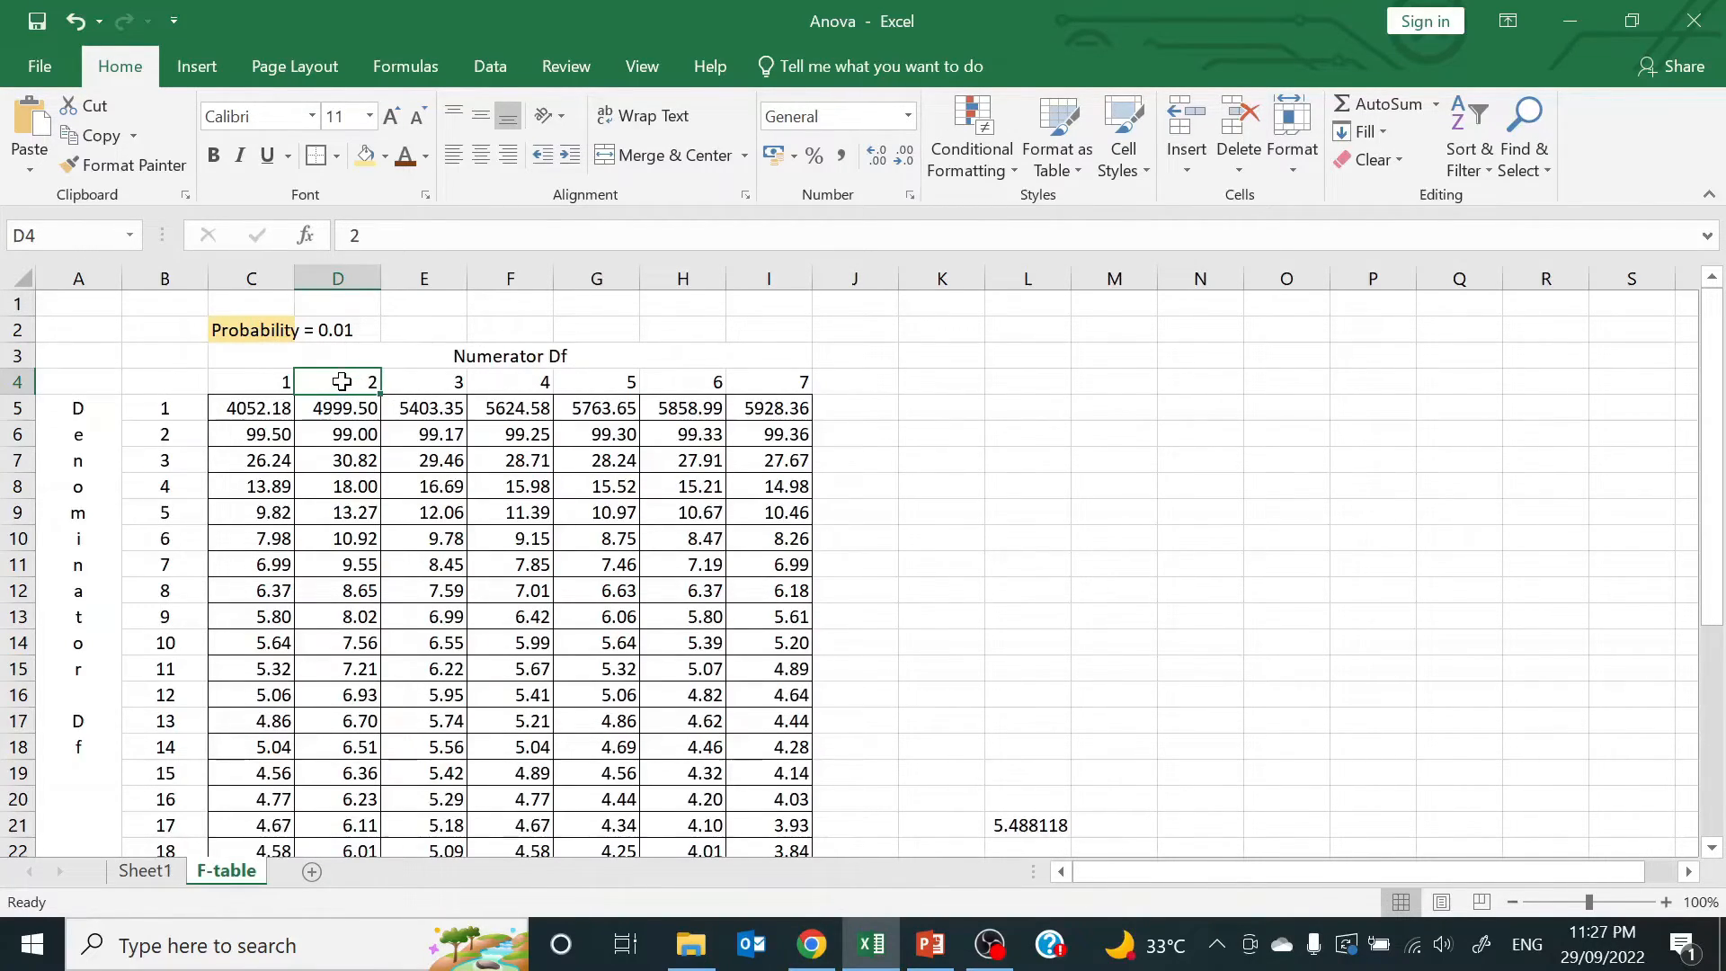
pyautogui.moveTo(341, 382); pyautogui.dragTo(328, 791)
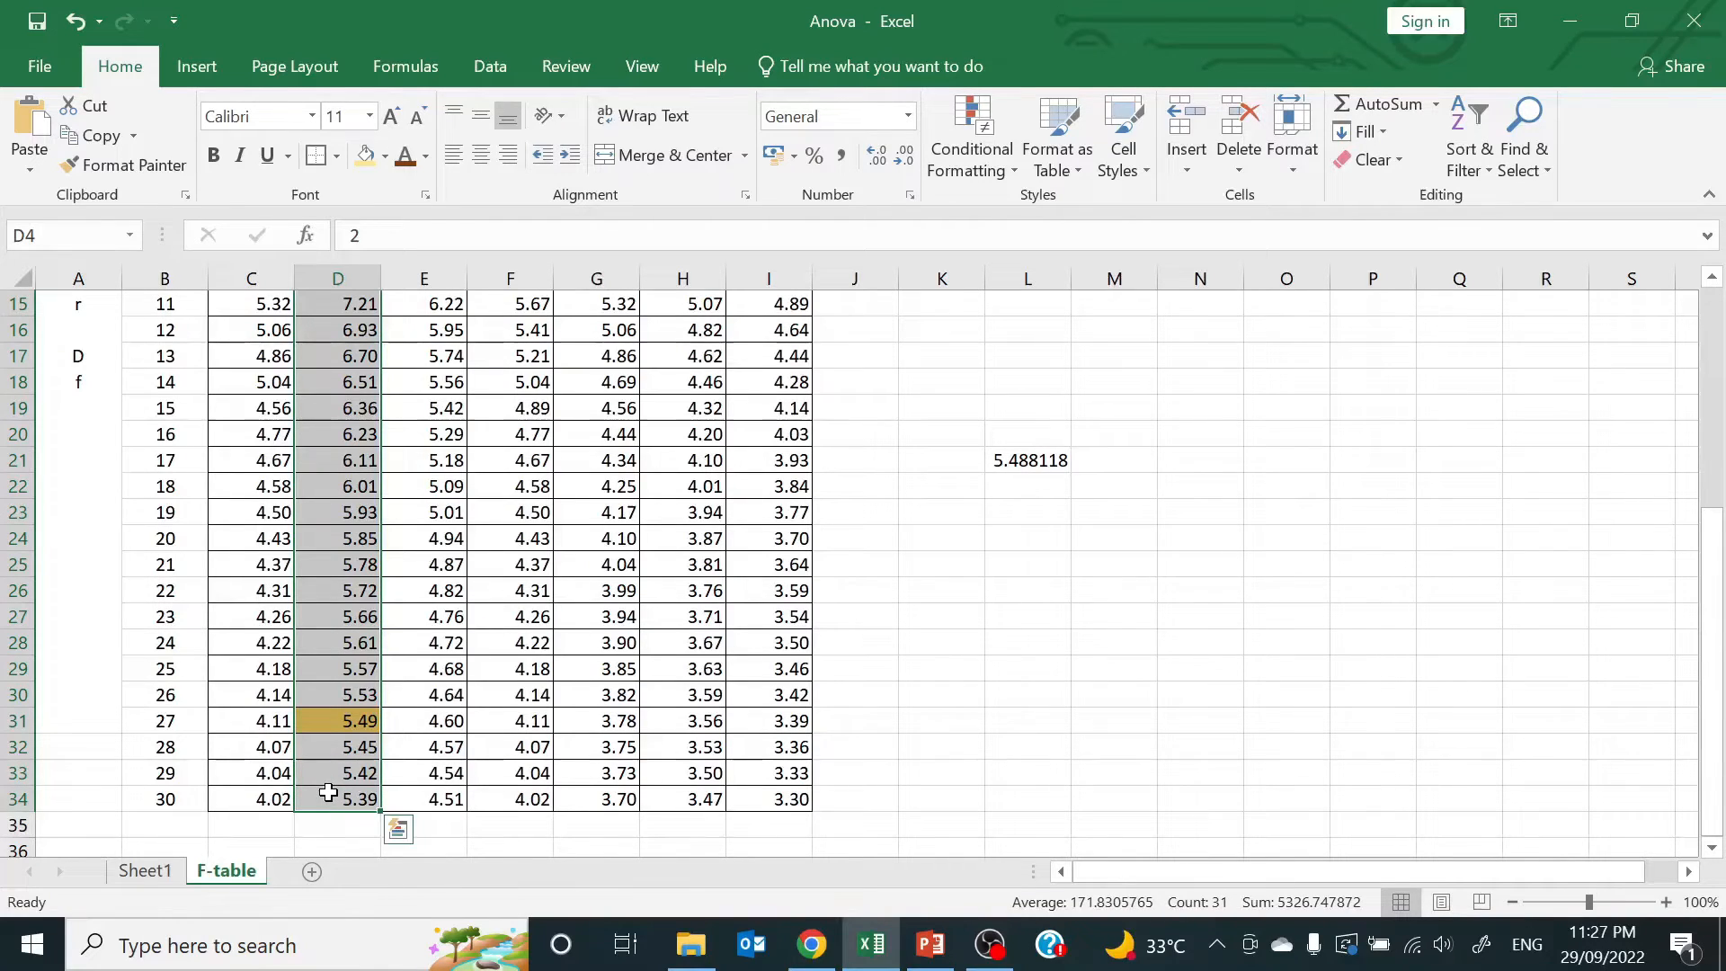
pyautogui.click(365, 155)
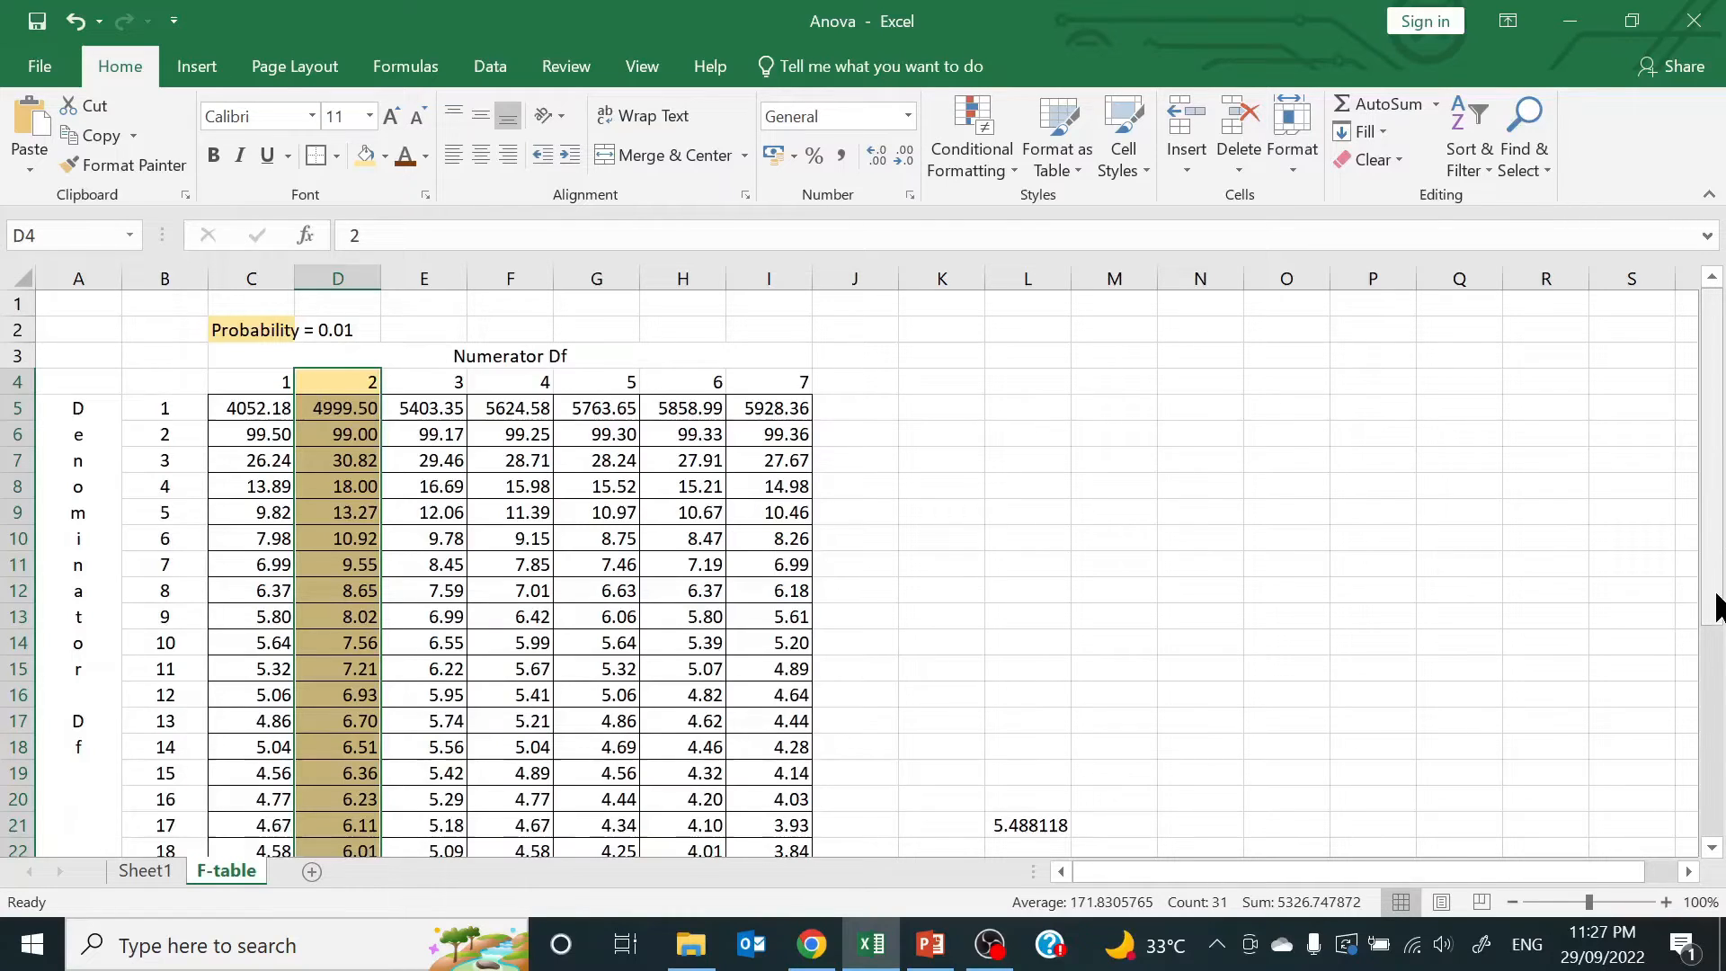
# Highlight the denominator Df 27 row, B31:I31, with the light gold fill and select its intersection with numerator Df 2 in D31
pyautogui.click(1711, 847)
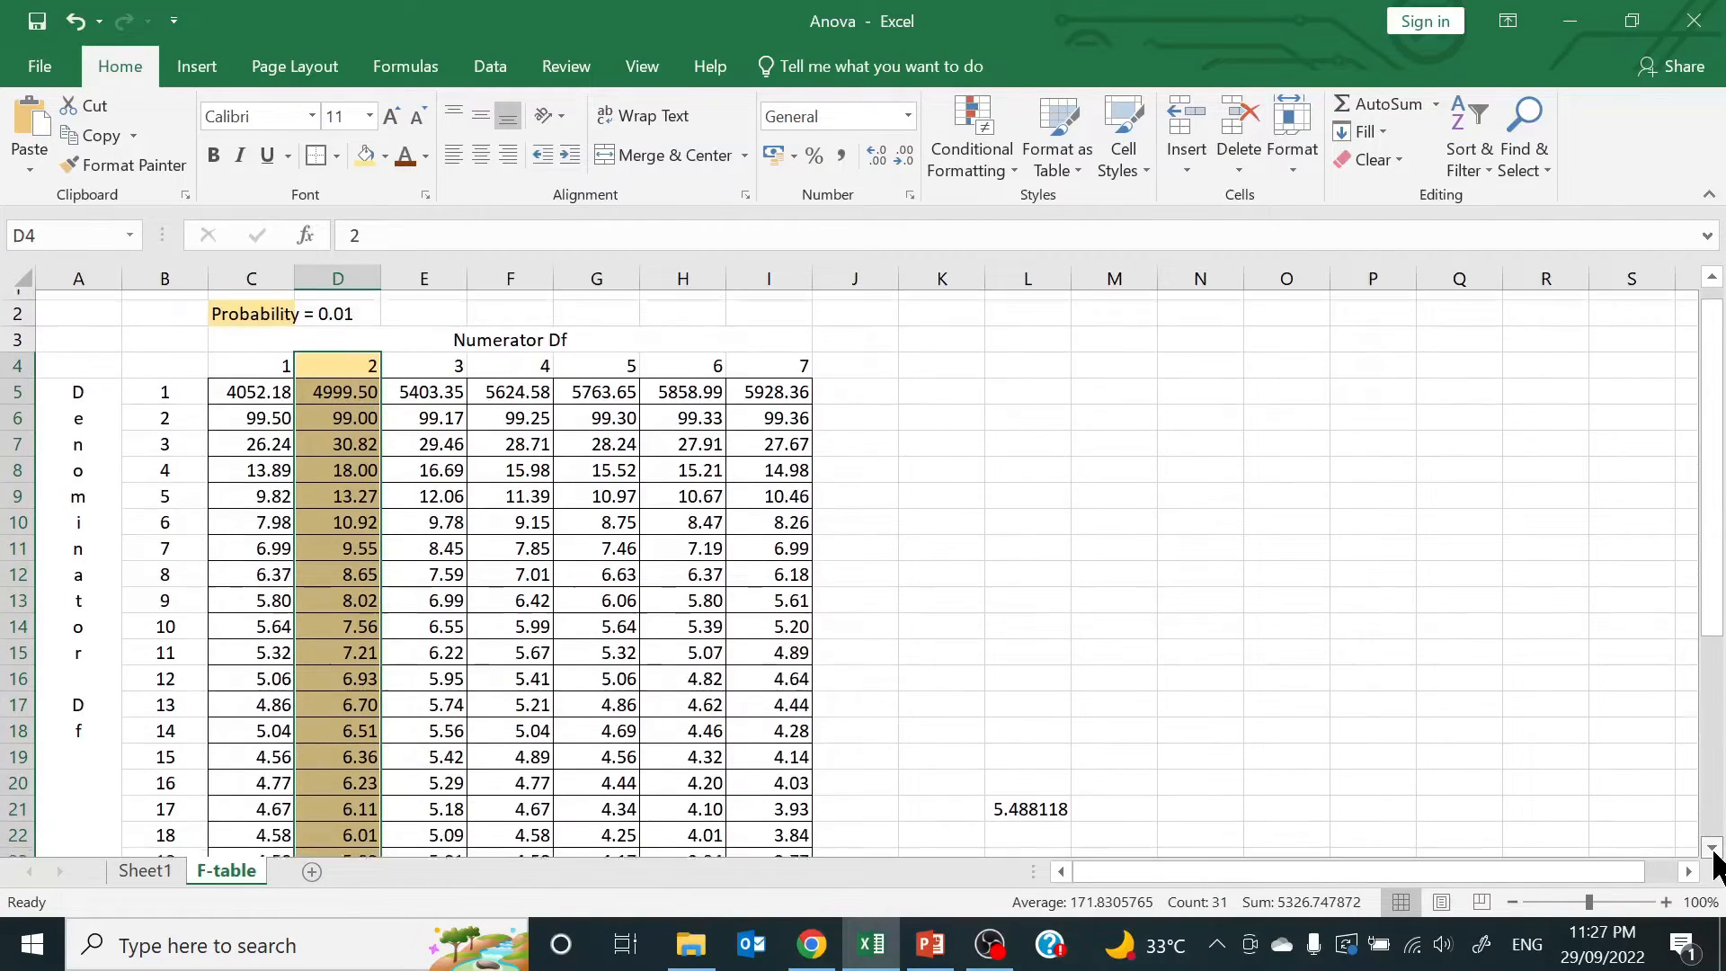
pyautogui.click(1711, 847)
pyautogui.scroll(-4, 1713, 854)
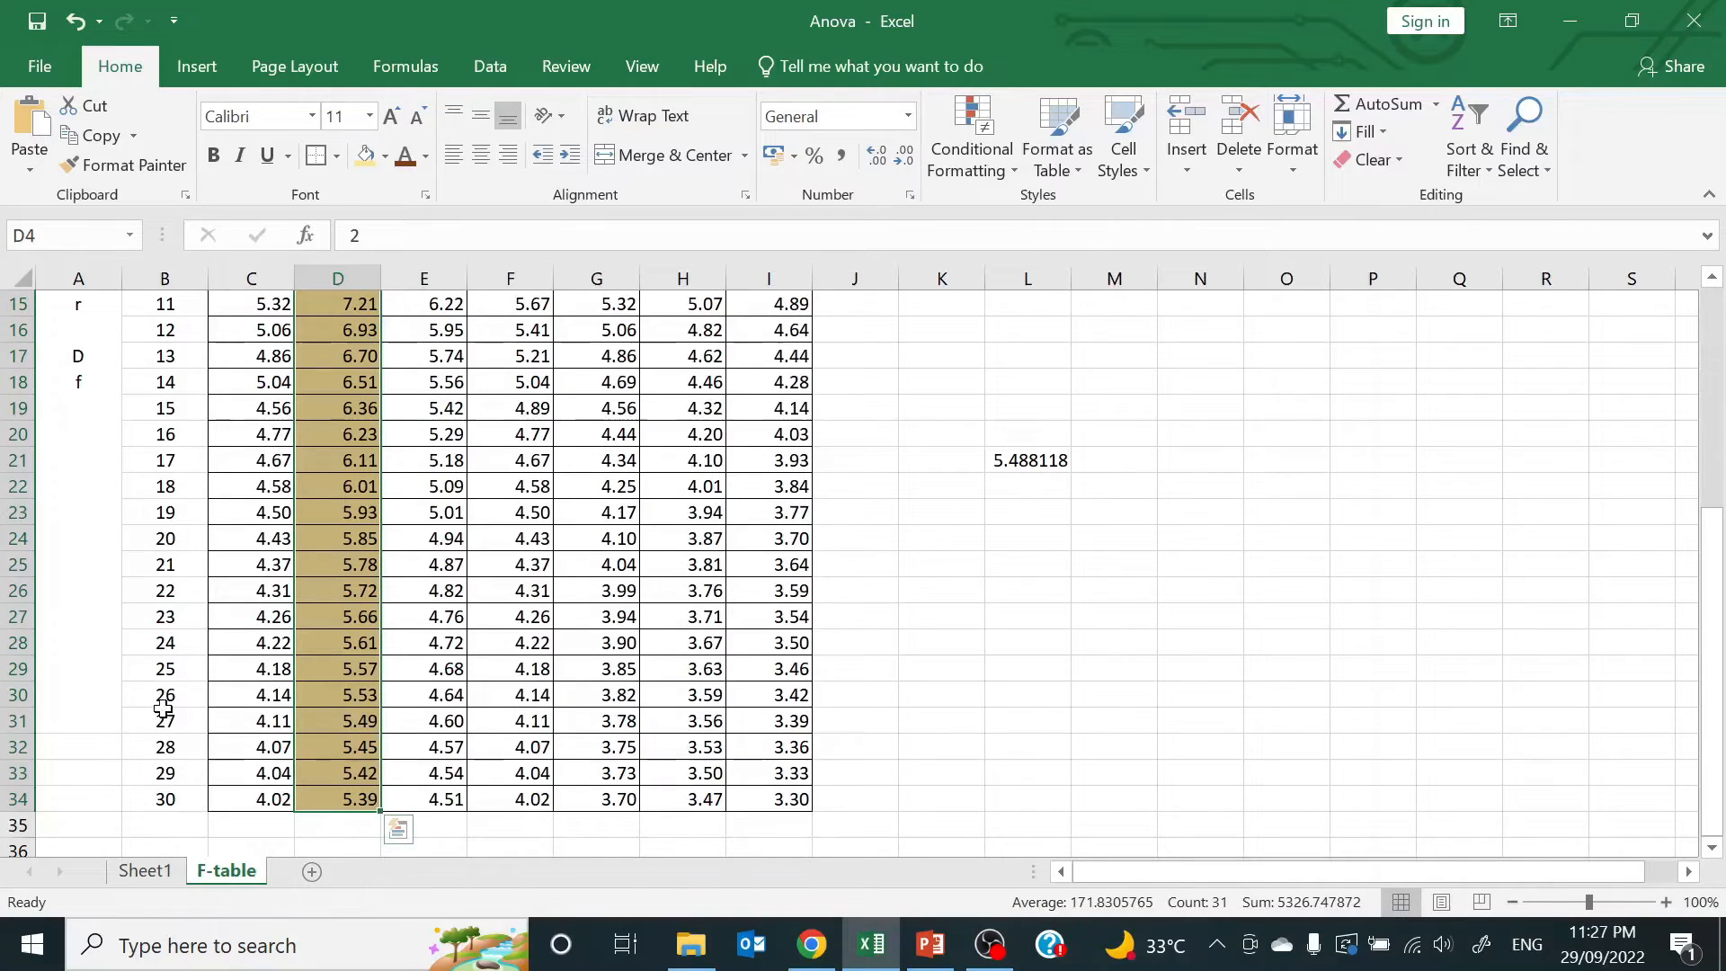
pyautogui.moveTo(156, 716); pyautogui.dragTo(772, 728)
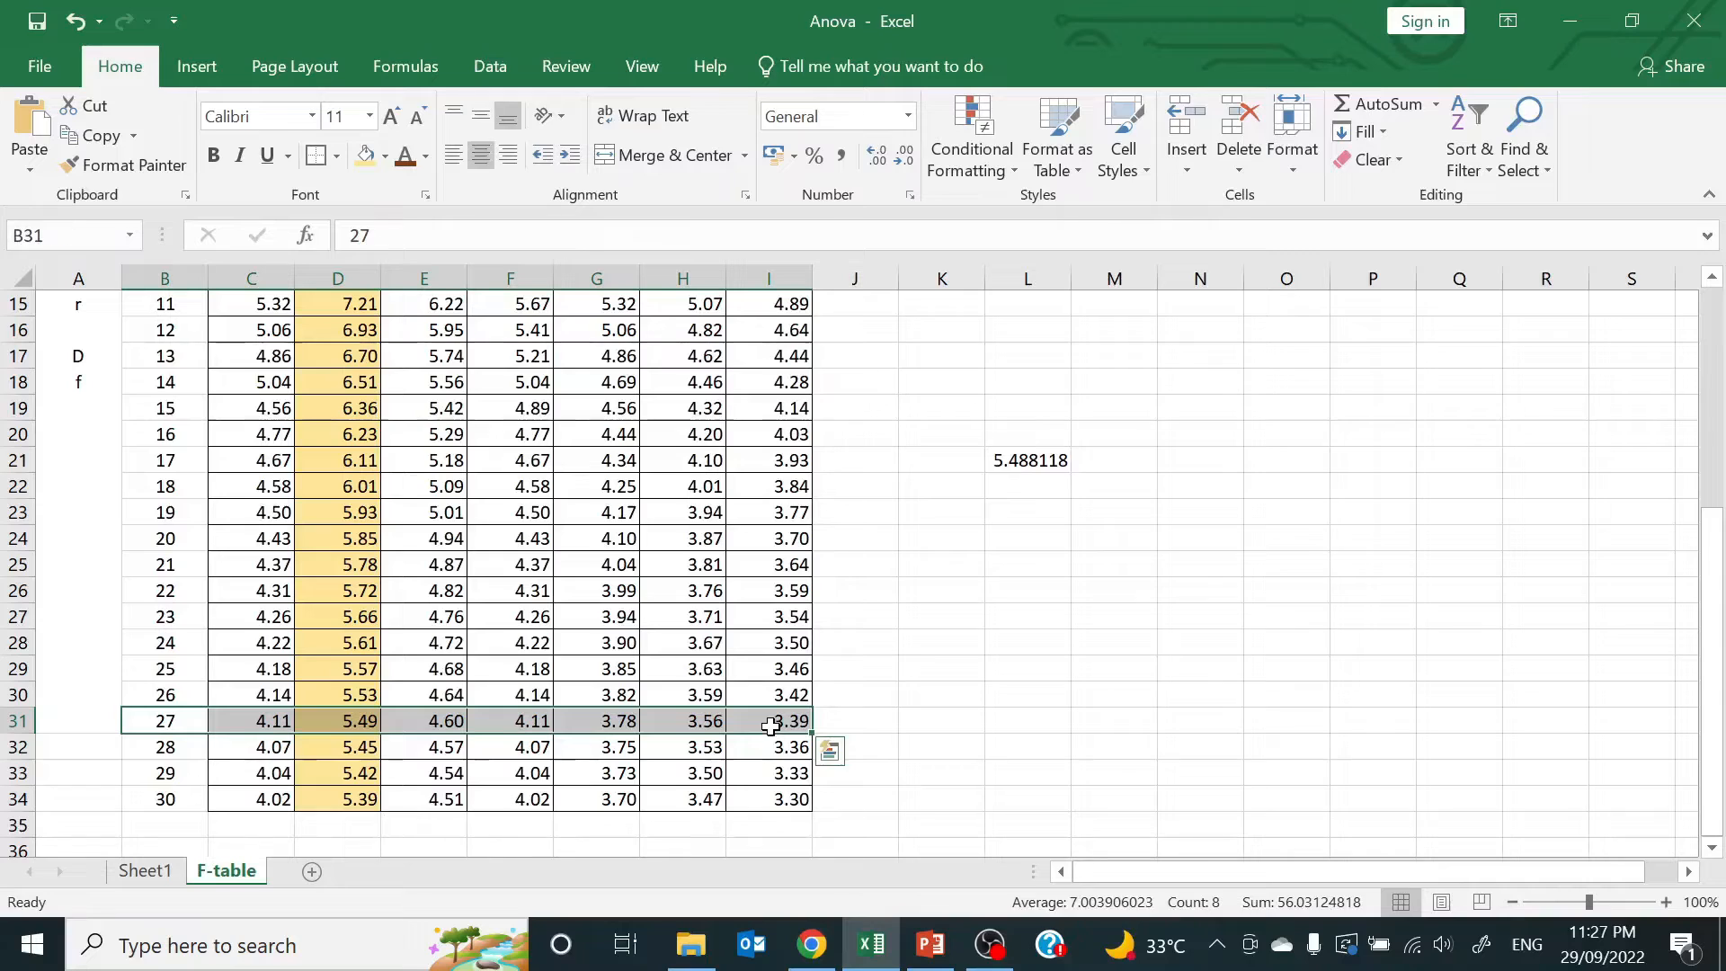
pyautogui.click(364, 149)
pyautogui.click(360, 722)
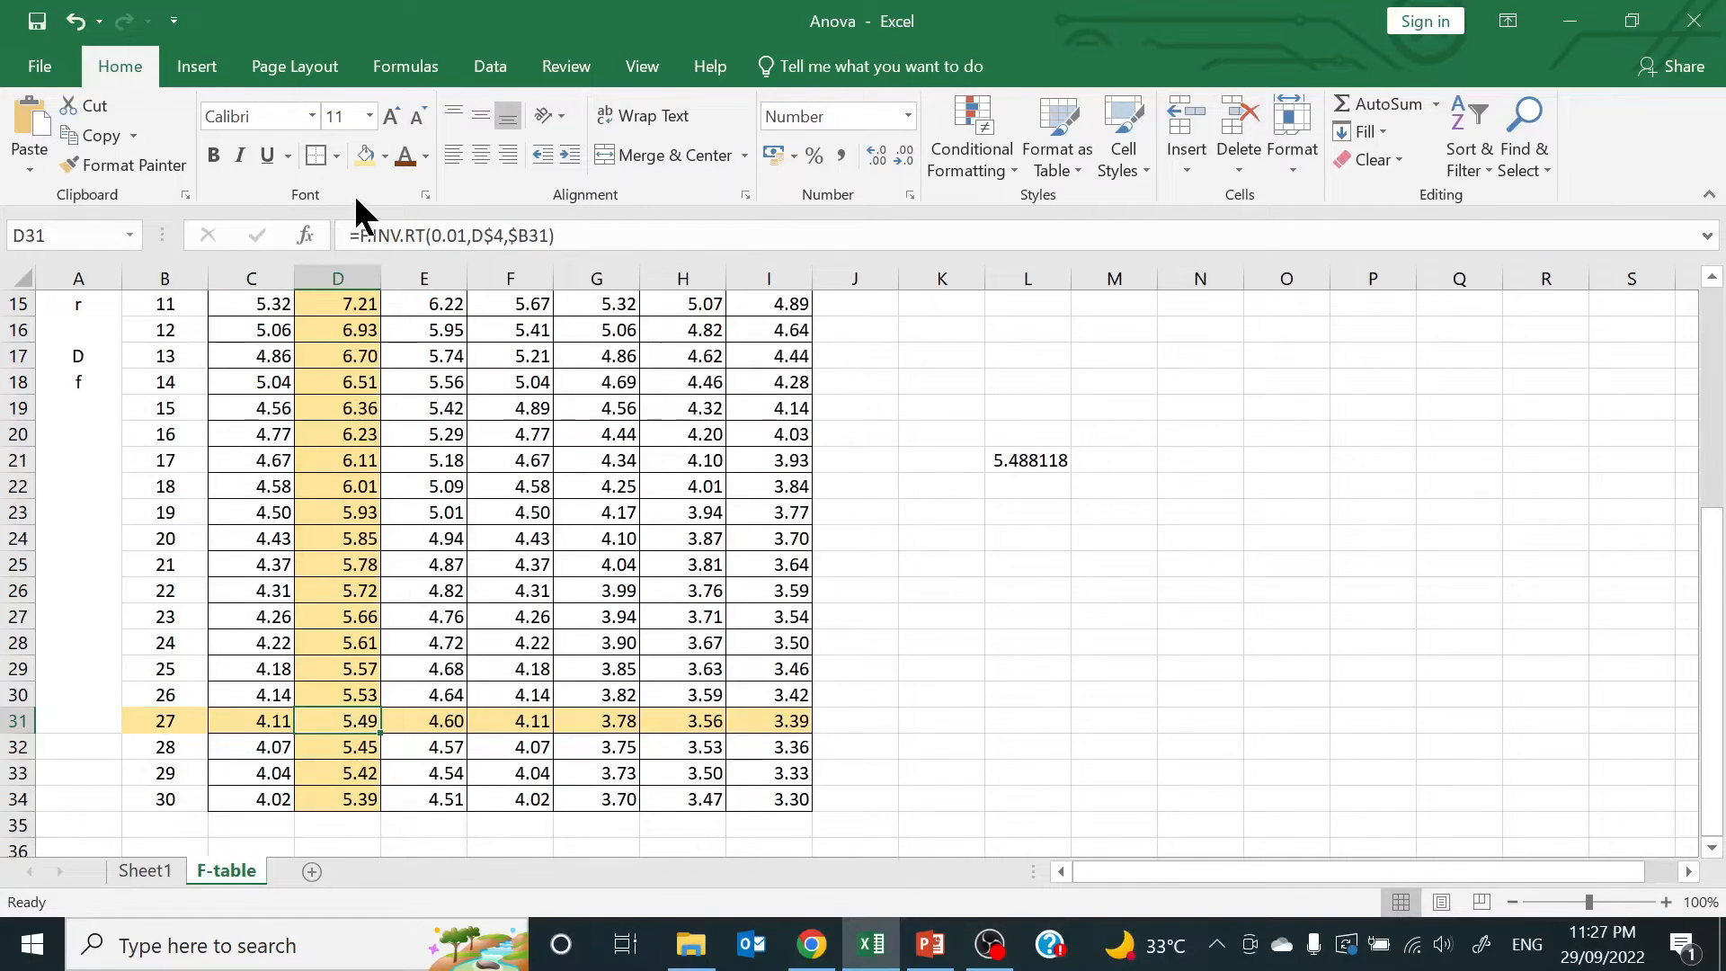
# Fill the intersection cell D31 on the F-table sheet with standard light green and make its value bold
pyautogui.click(387, 155)
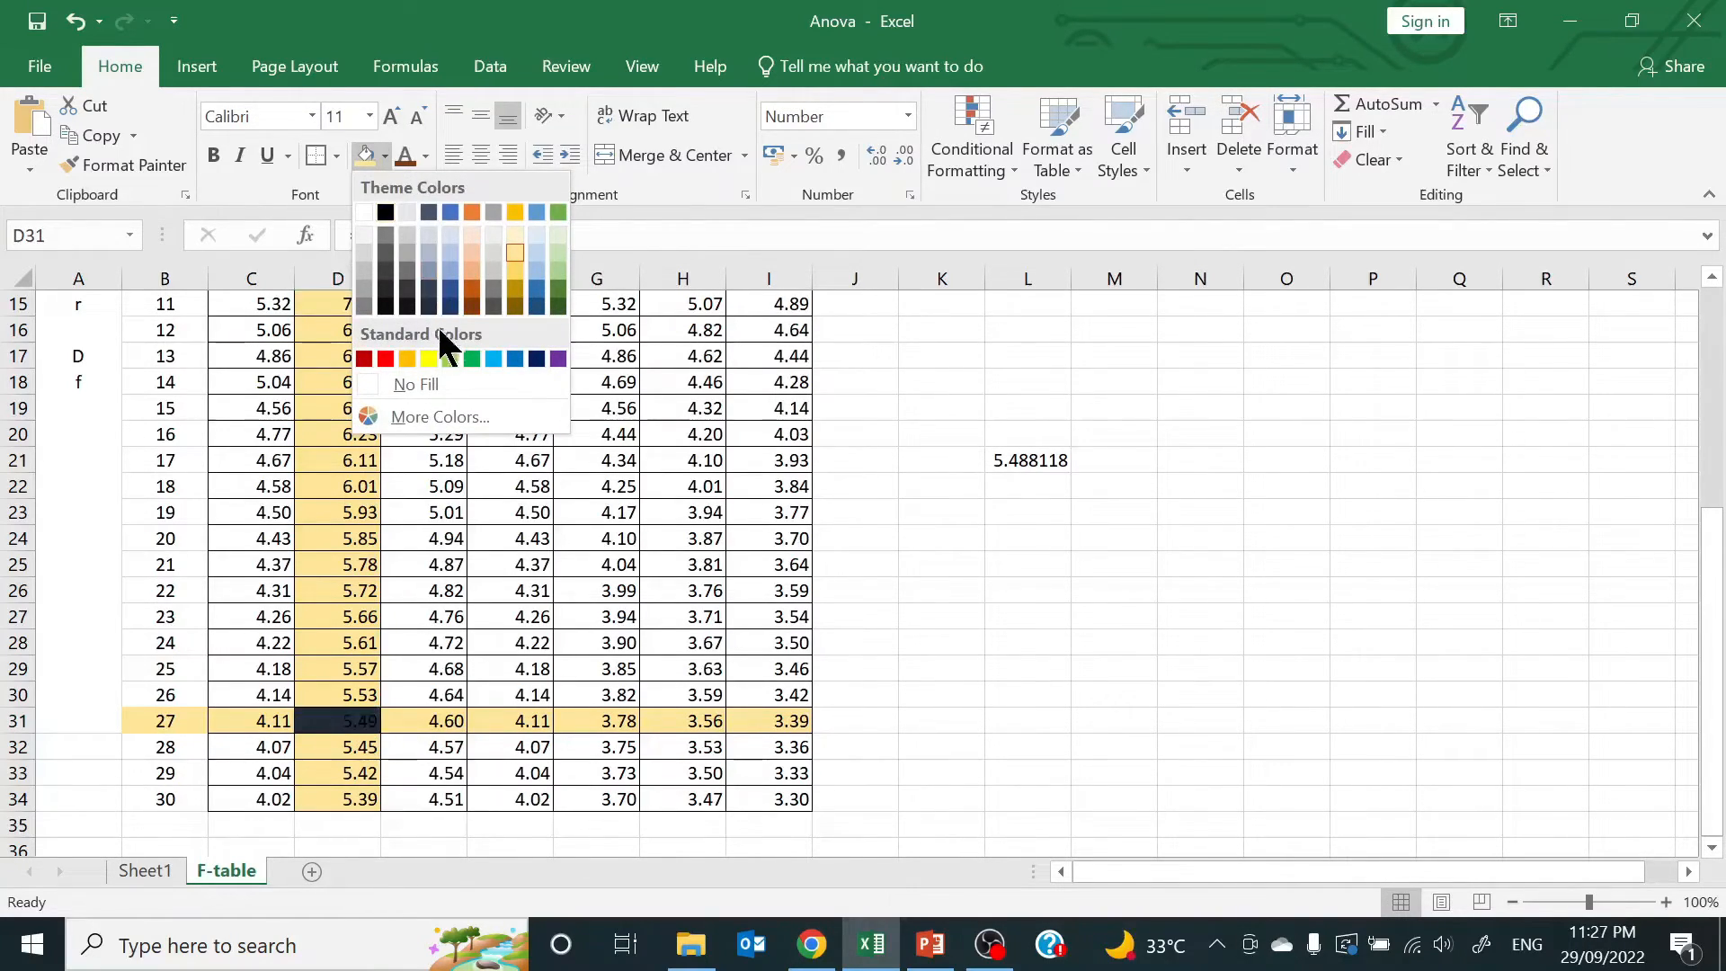
pyautogui.click(450, 357)
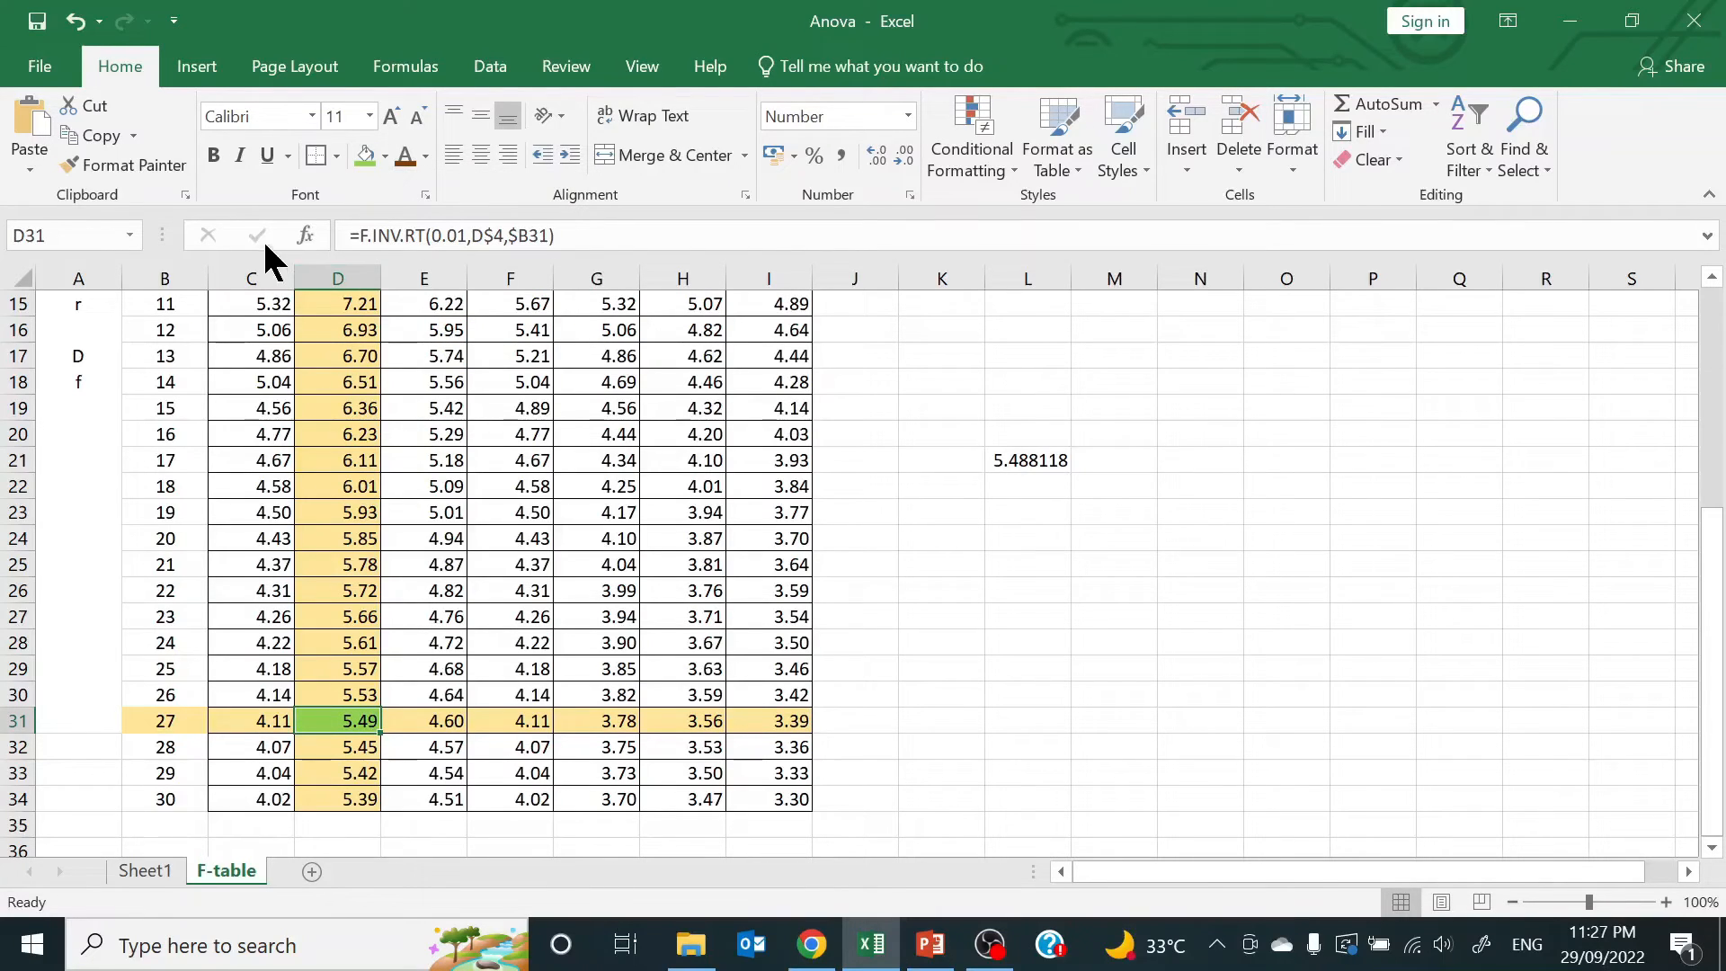
pyautogui.click(214, 155)
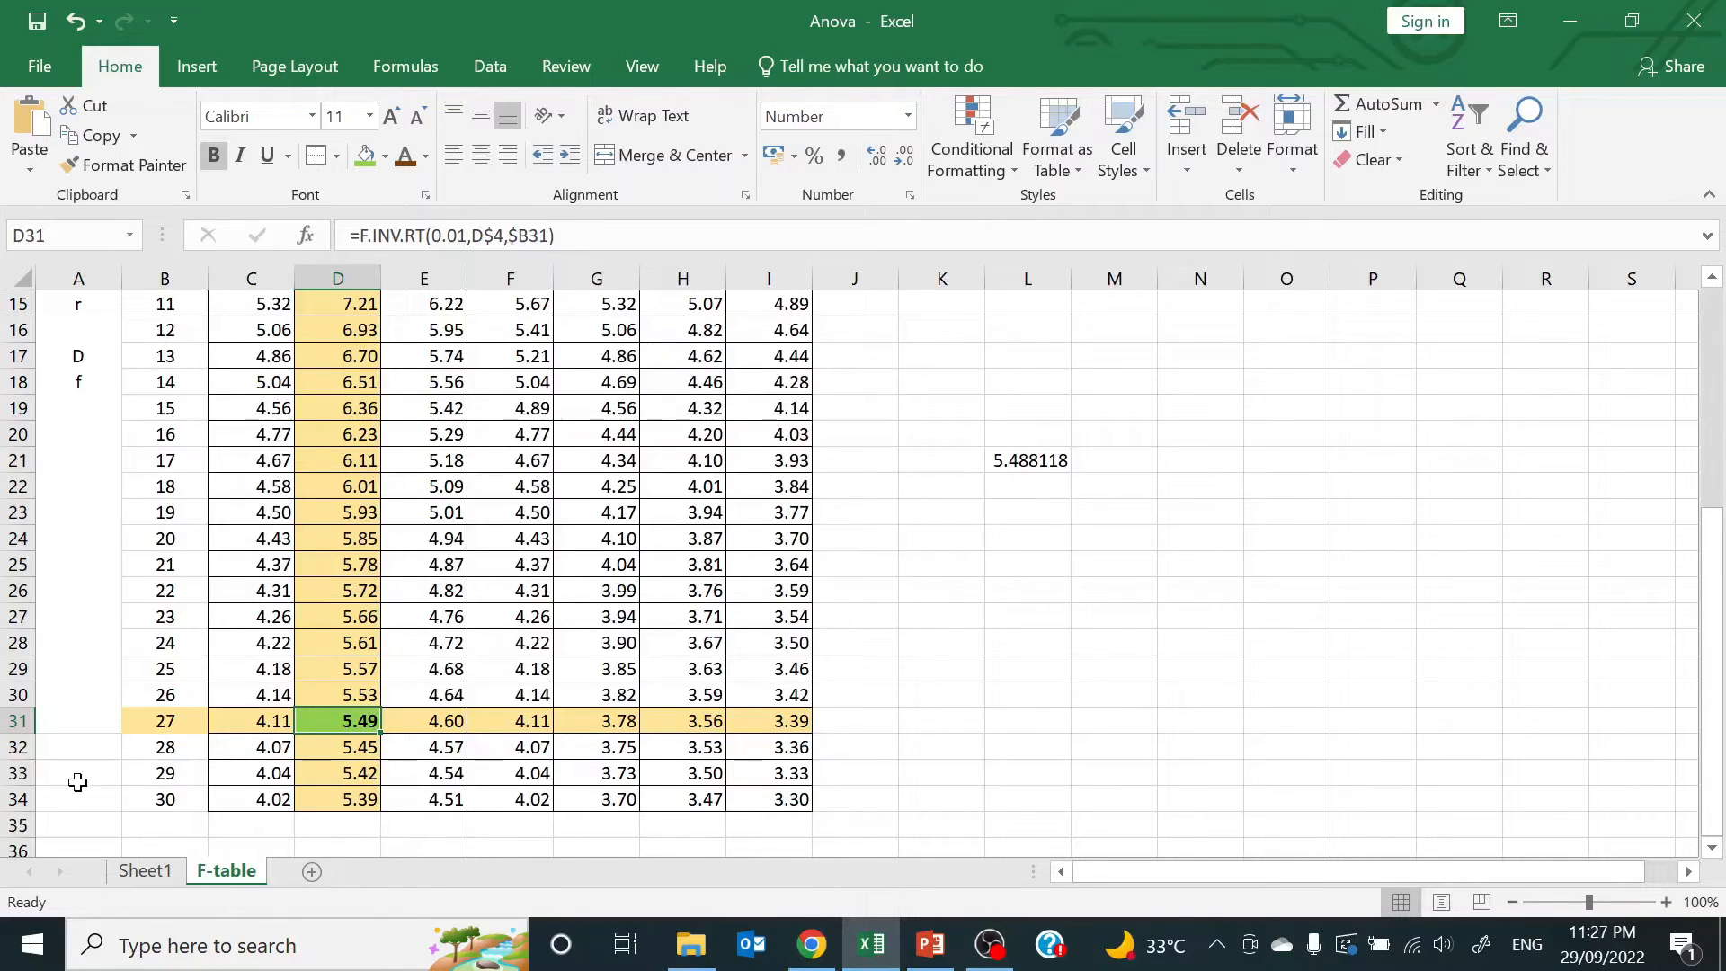
# Clear the critical value formula from E34 on Sheet1
pyautogui.click(149, 872)
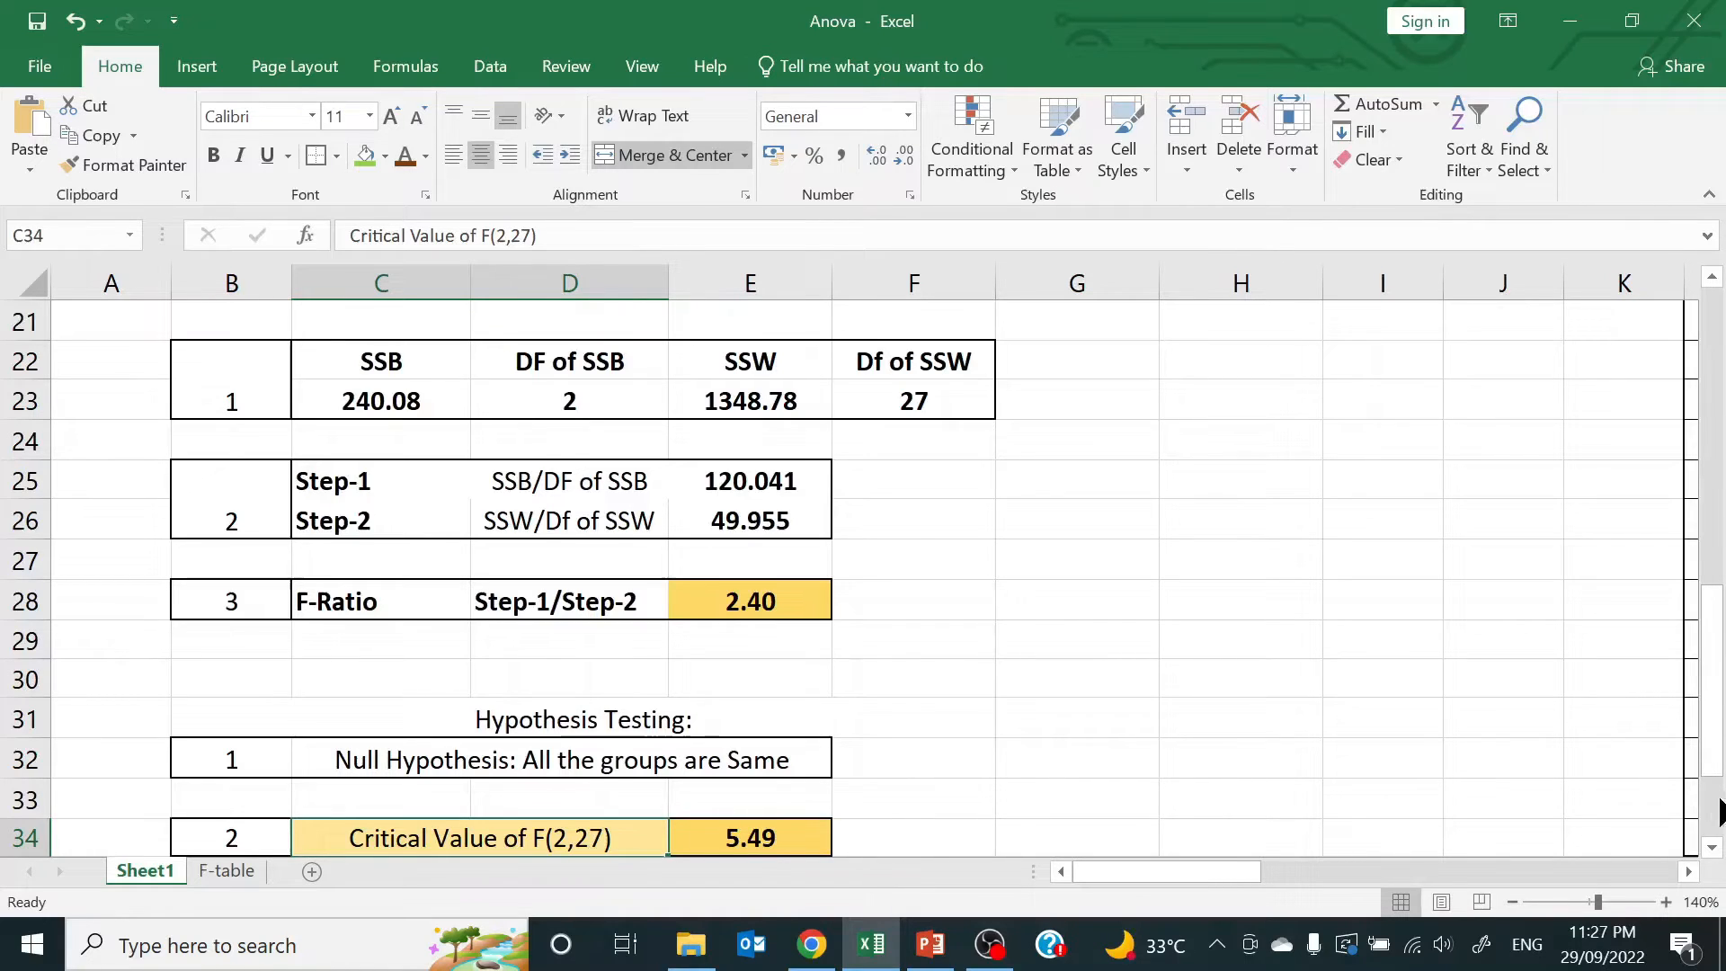
pyautogui.click(1711, 846)
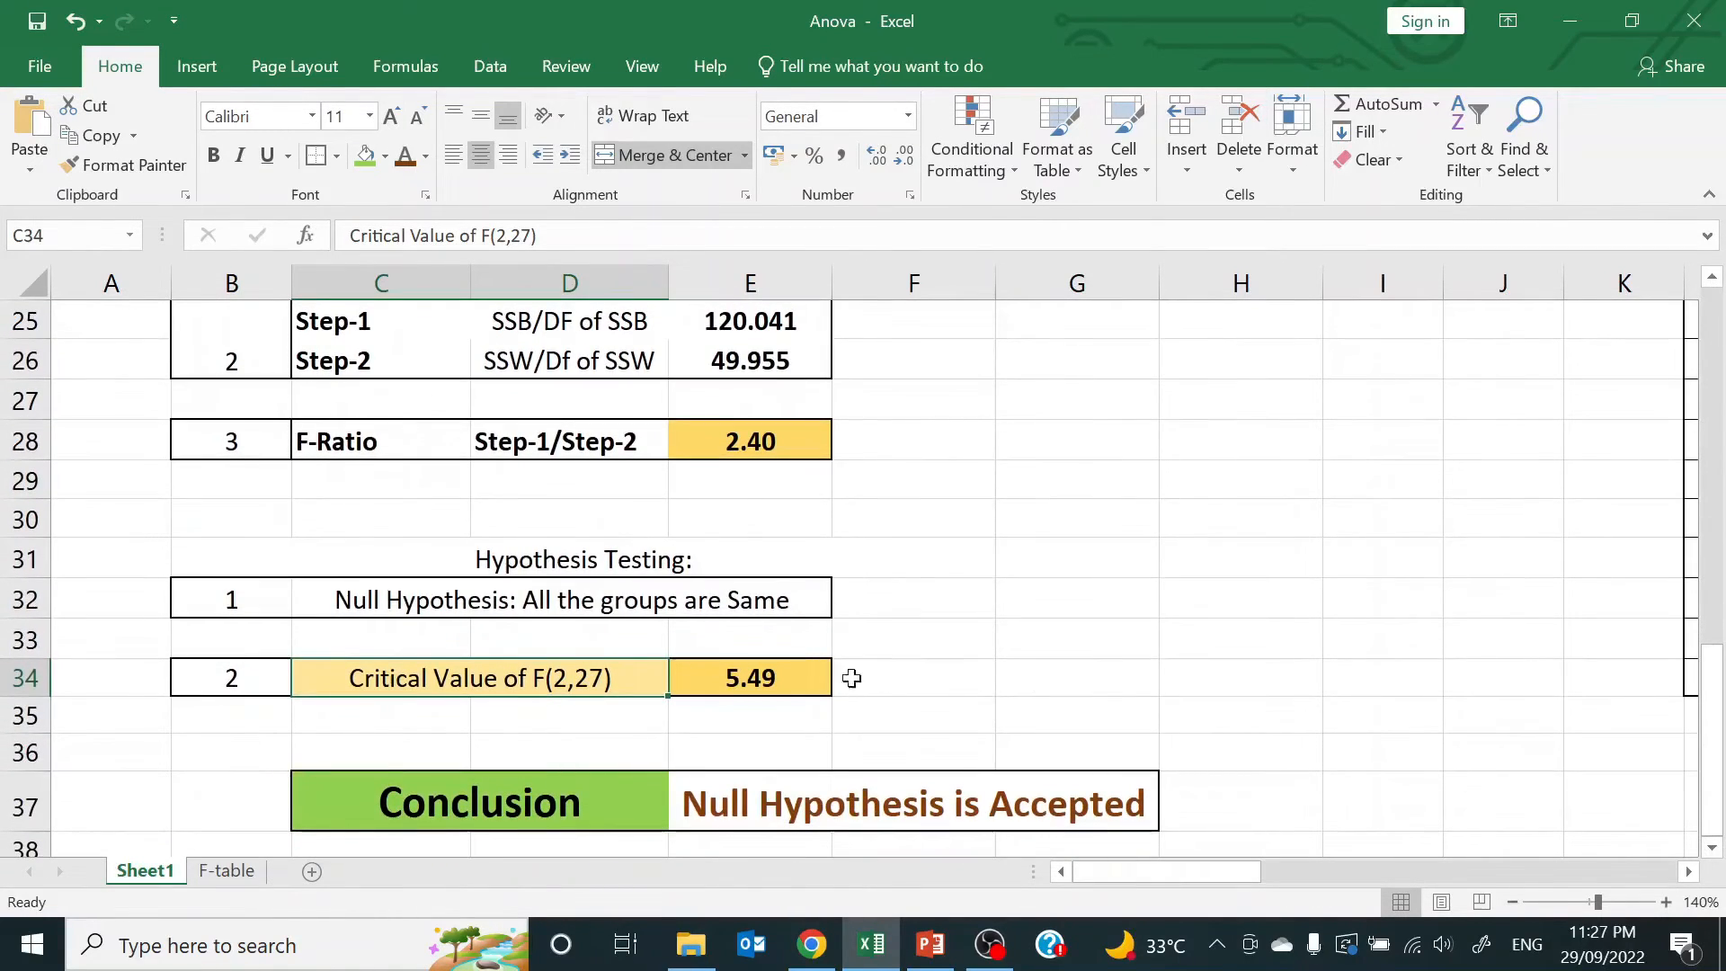
pyautogui.click(731, 675)
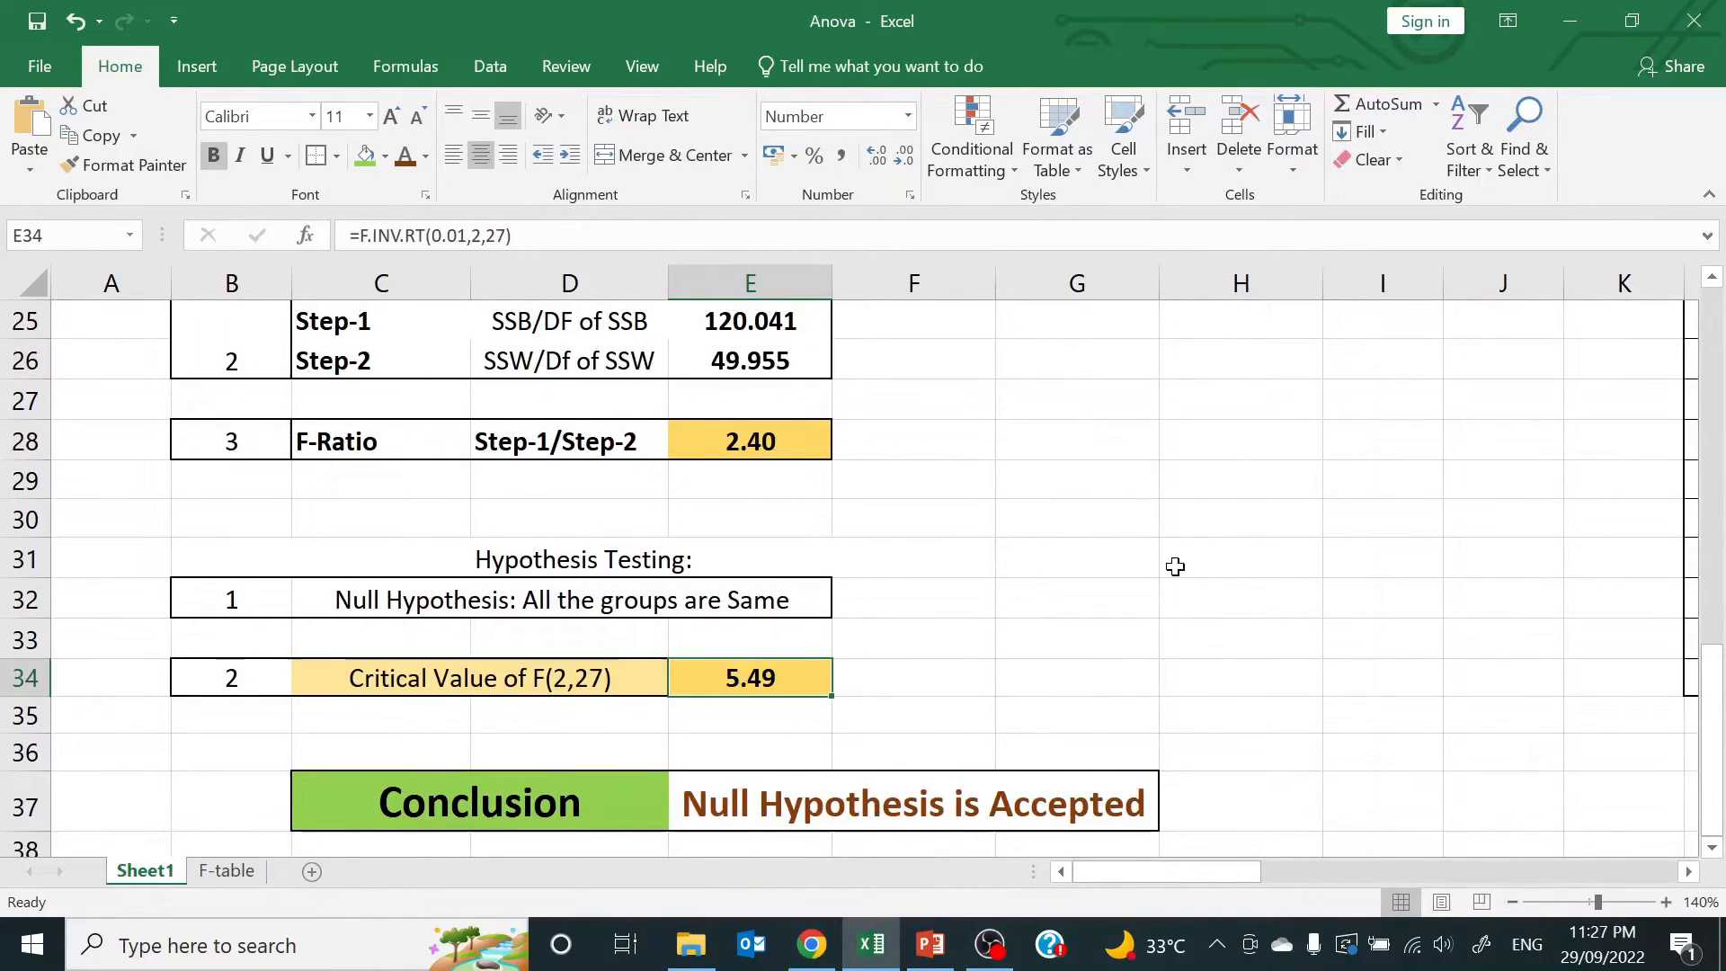
pyautogui.click(1710, 278)
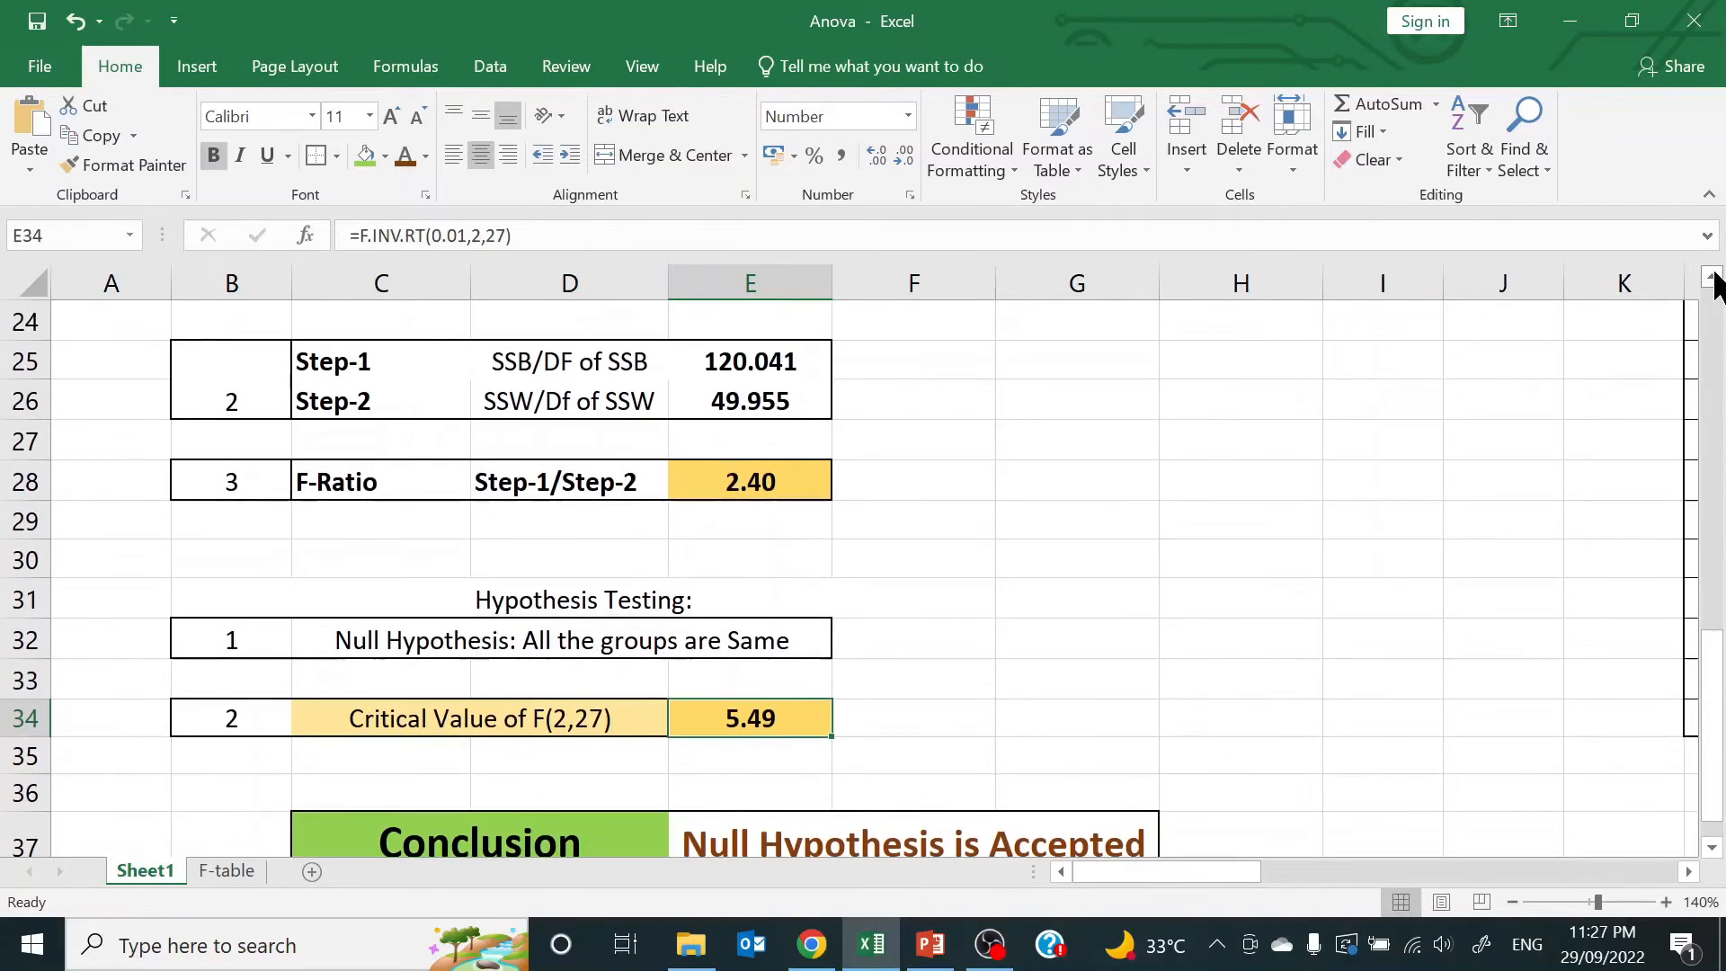
pyautogui.click(1710, 279)
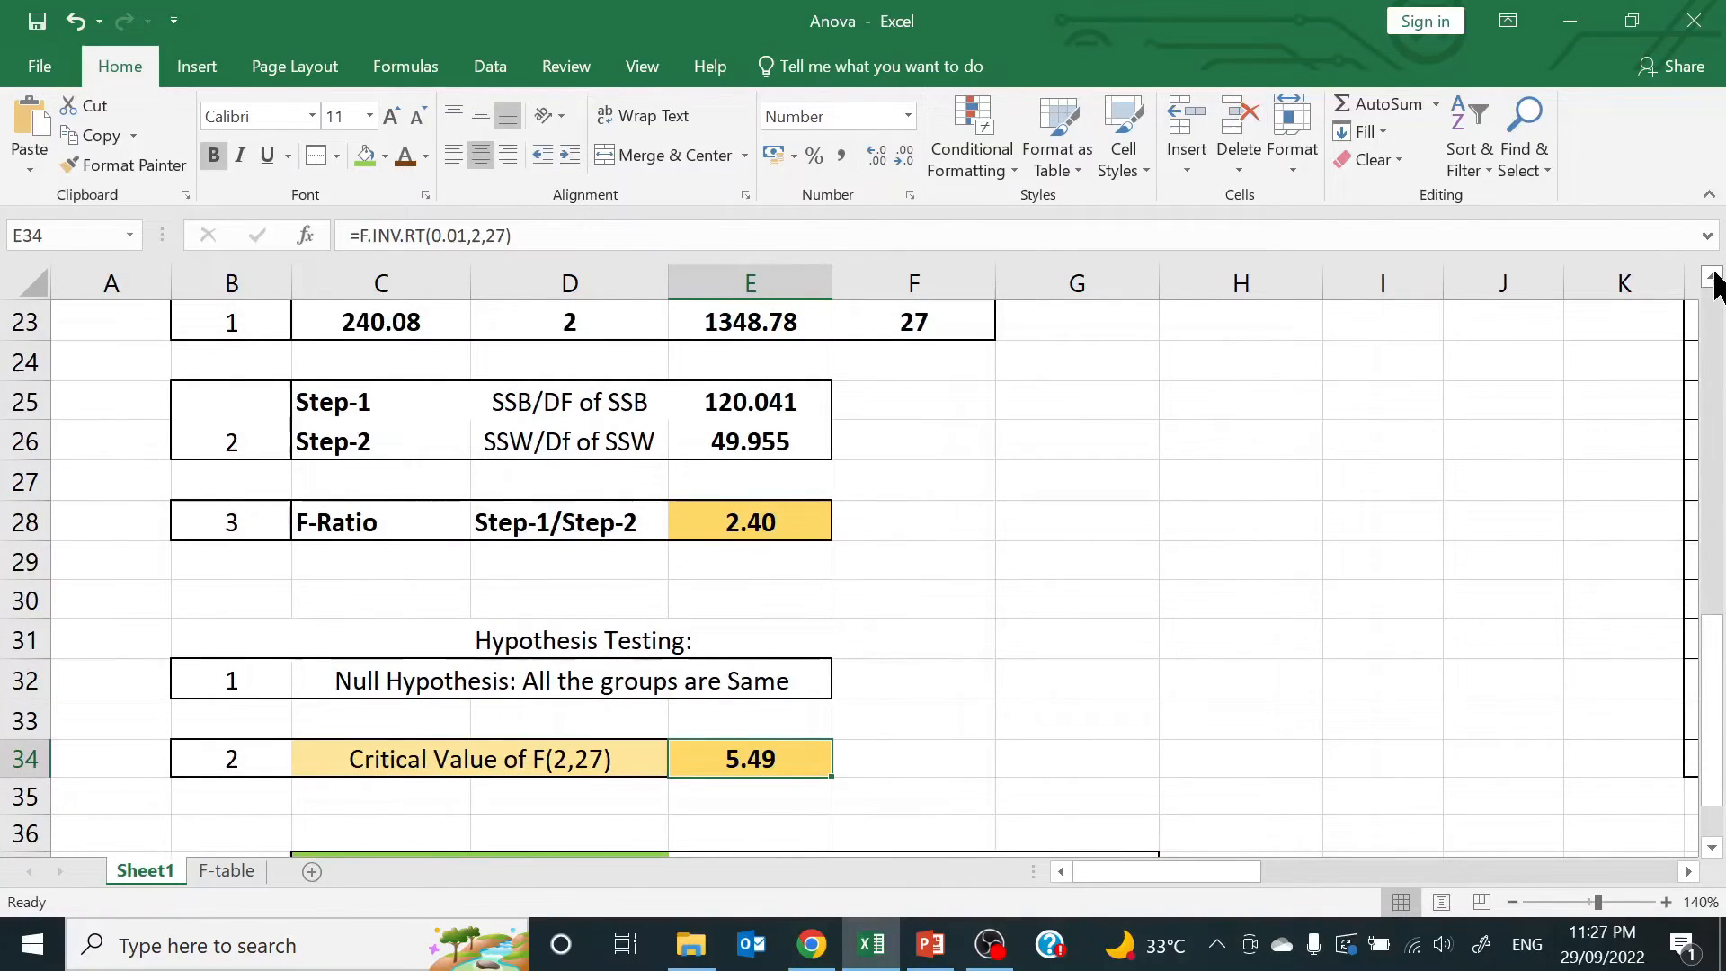
pyautogui.press('Delete')
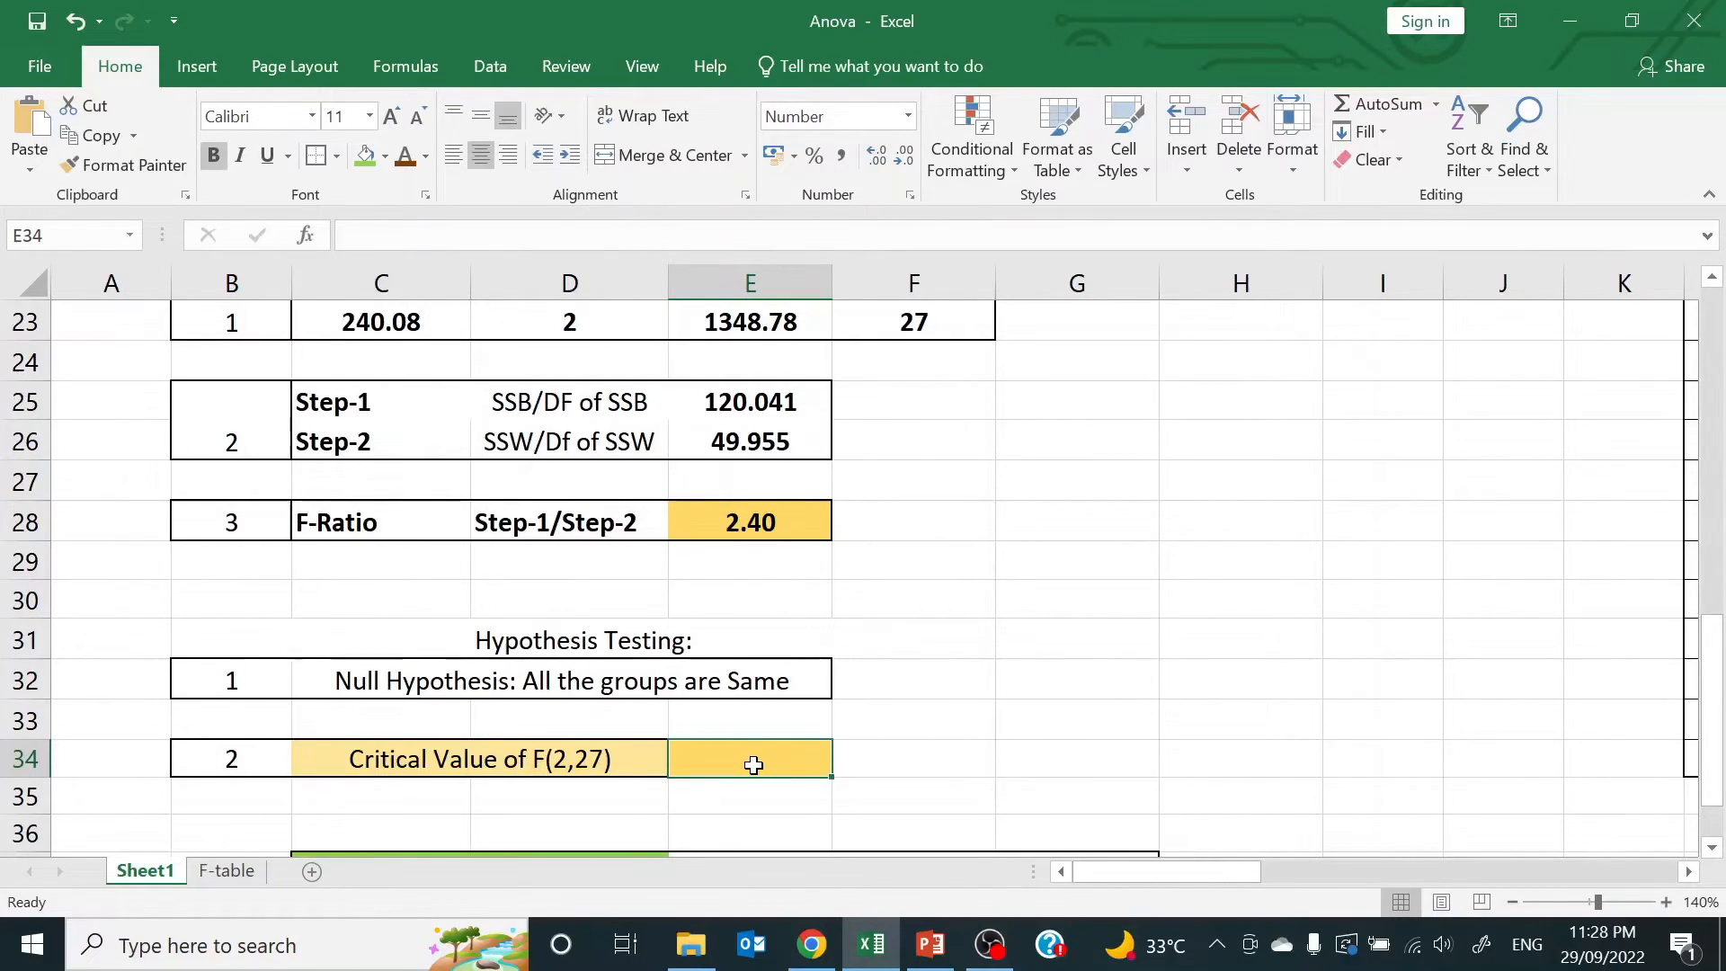
# Calculate the critical value of F(2,27) in E34 with =F.INV.RT(0.01,2,27)
pyautogui.write('=')
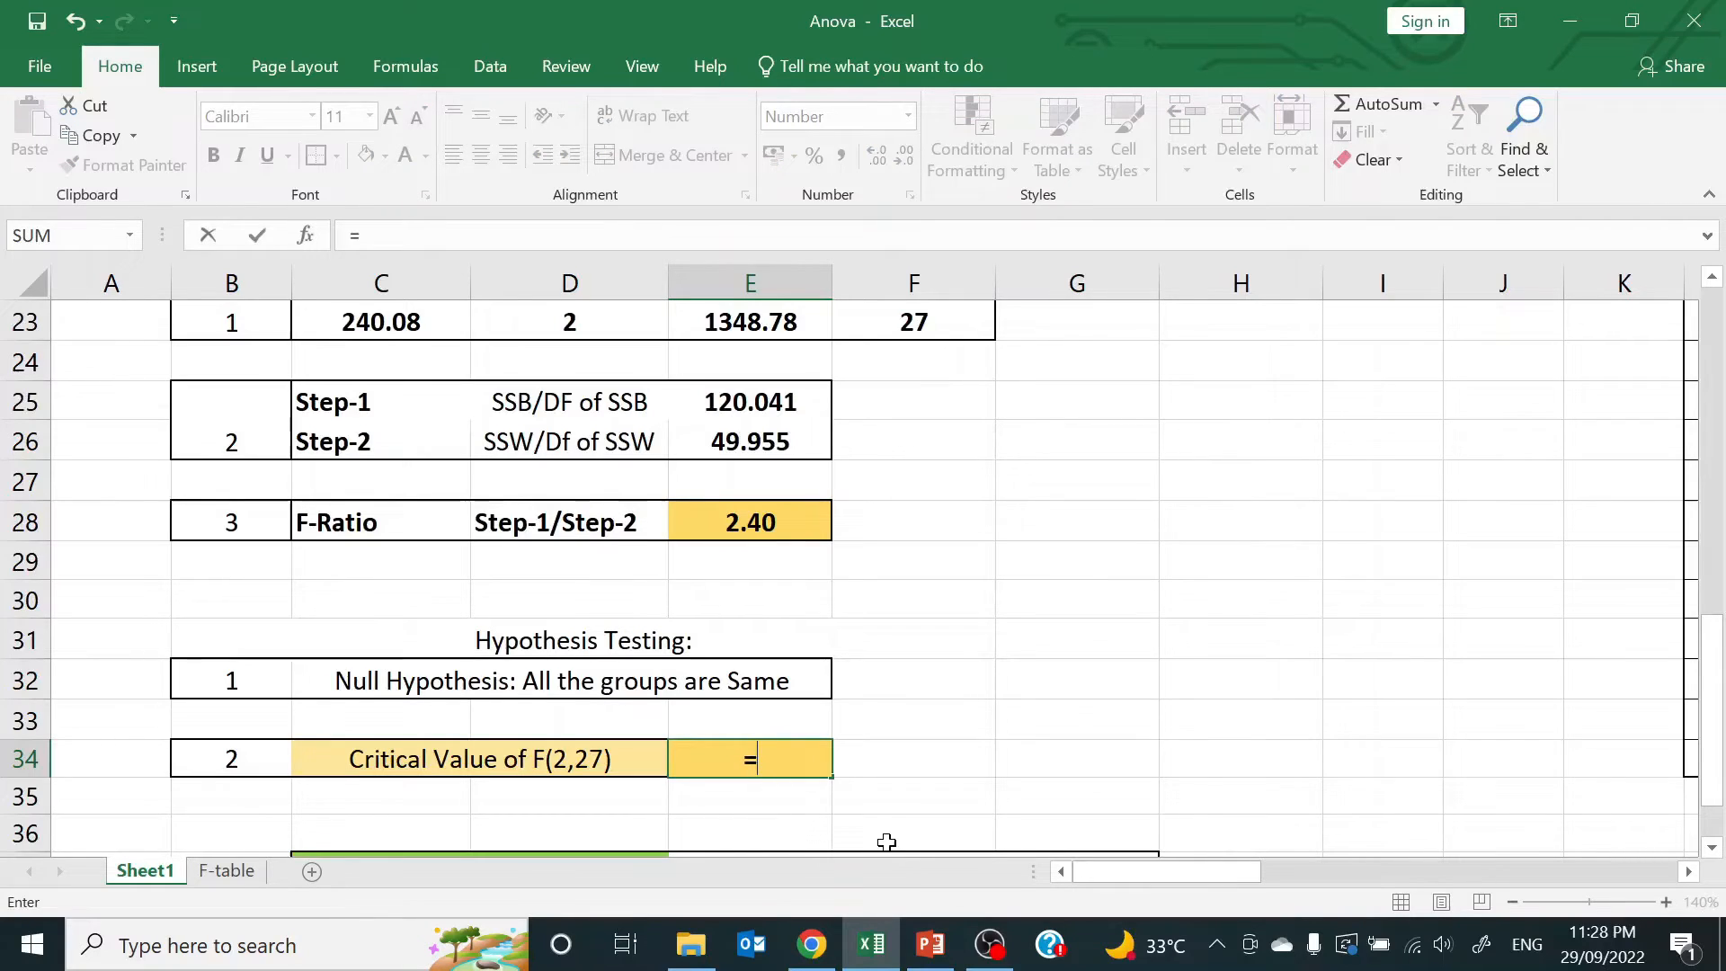
pyautogui.write('f.')
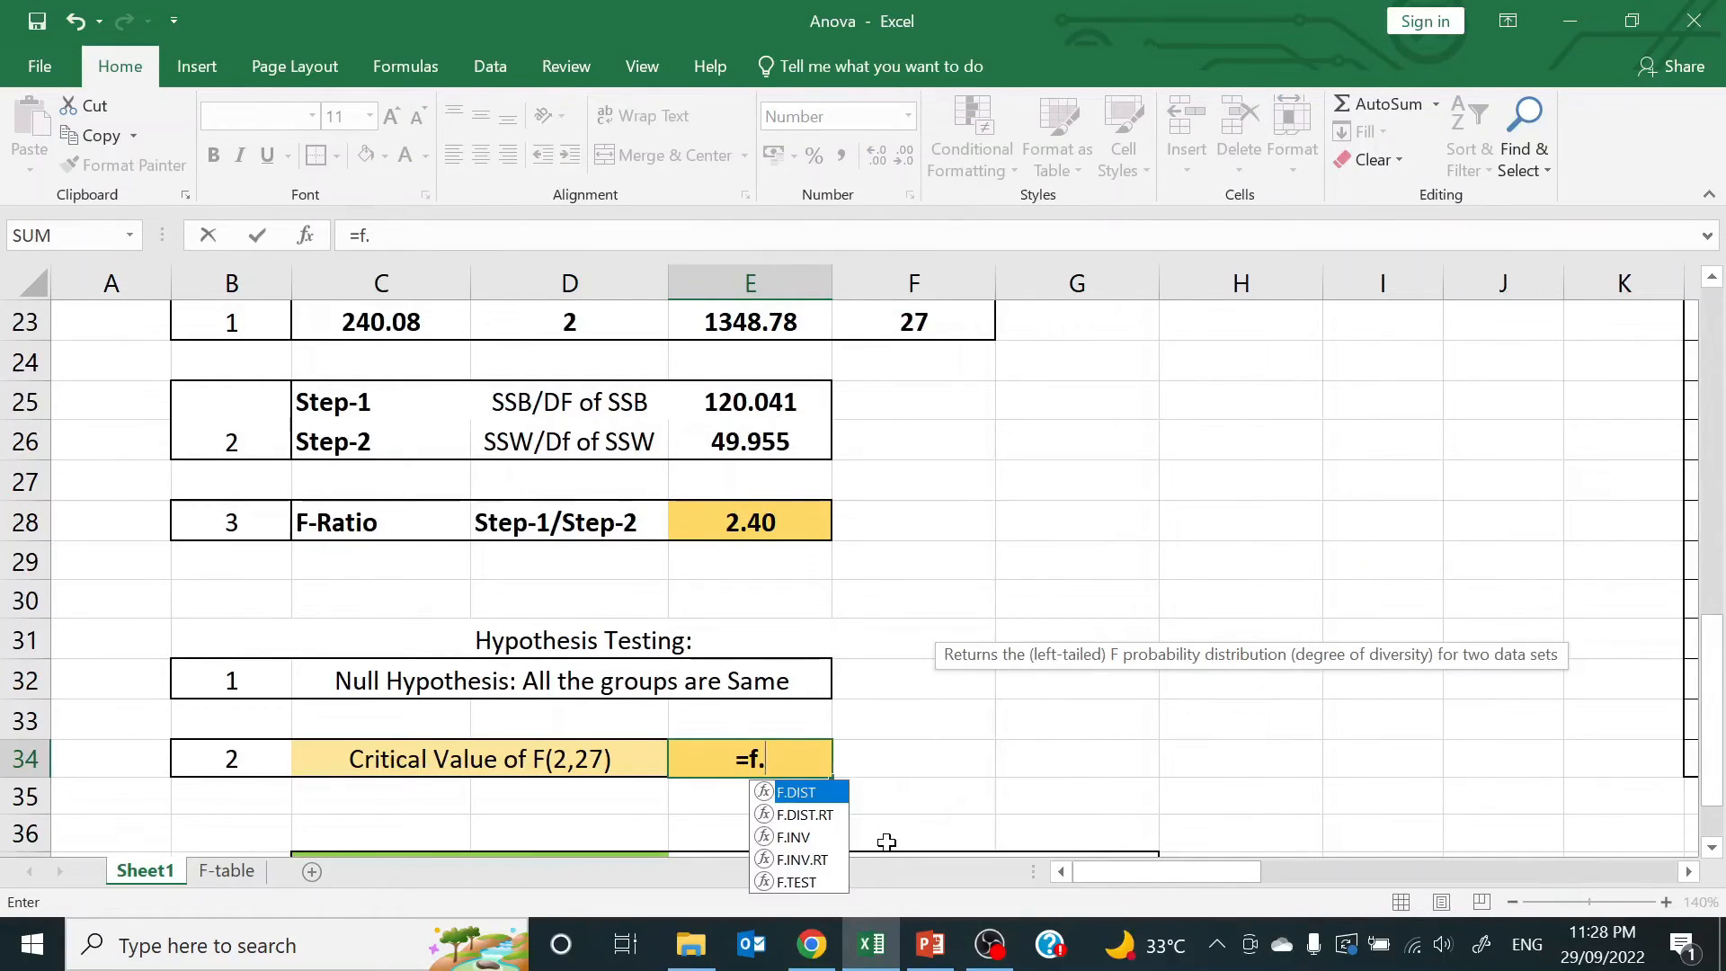
pyautogui.click(810, 859)
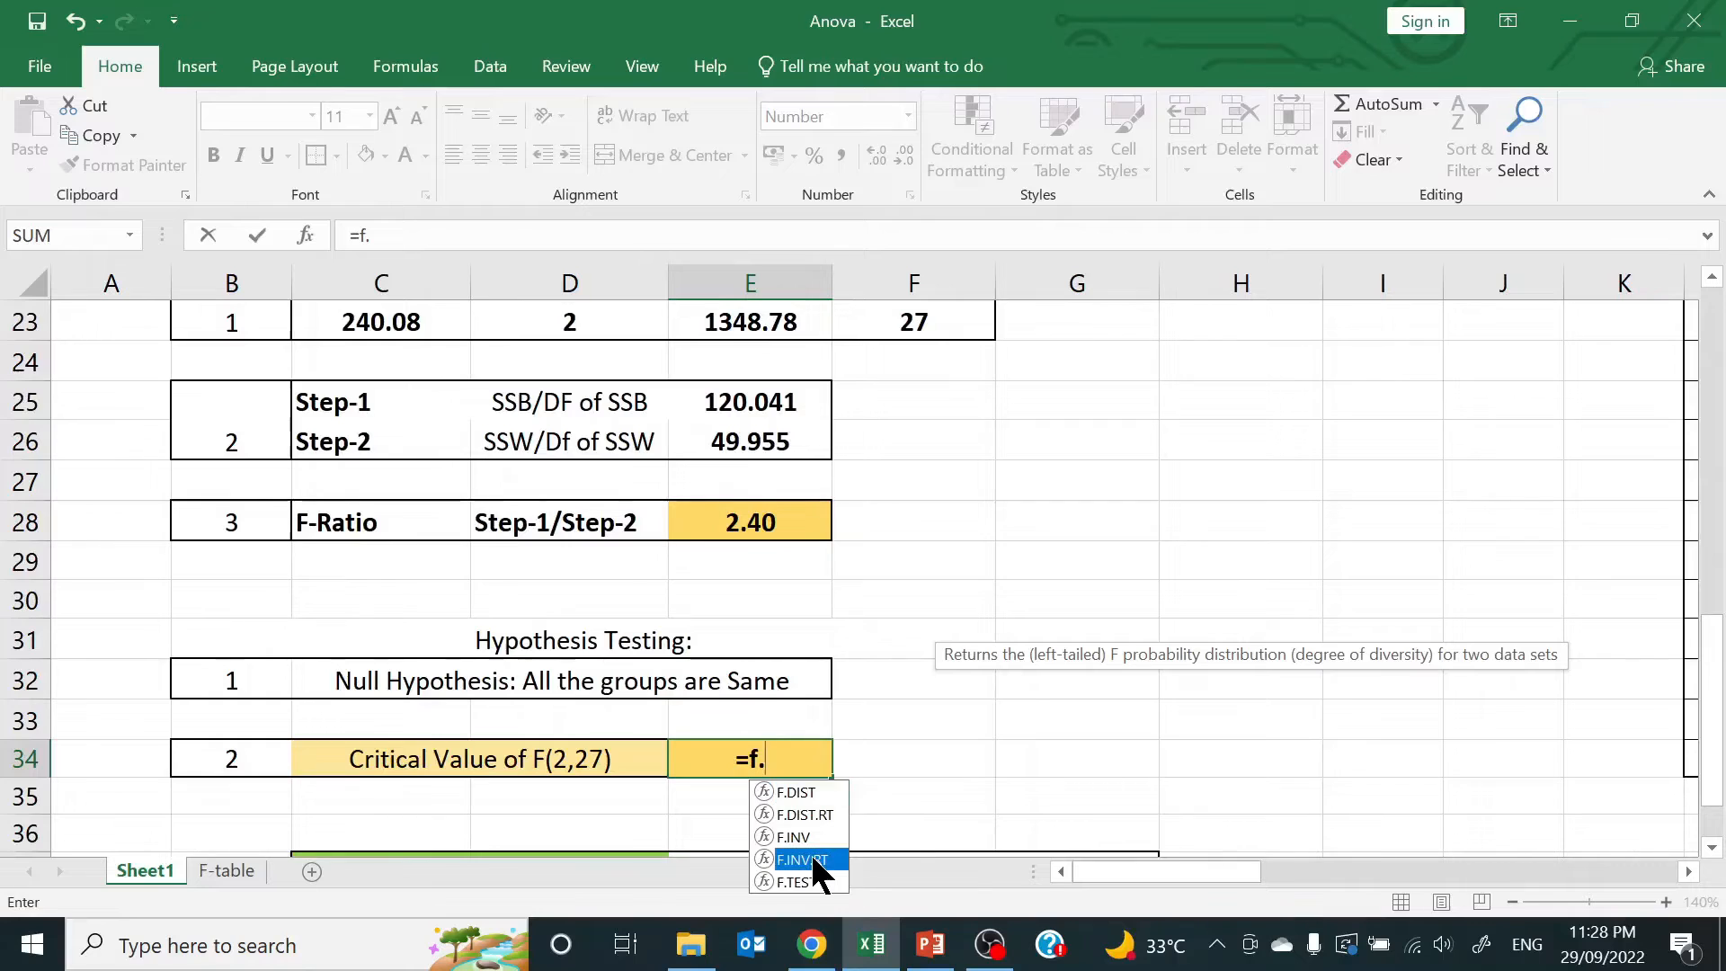
pyautogui.doubleClick(813, 860)
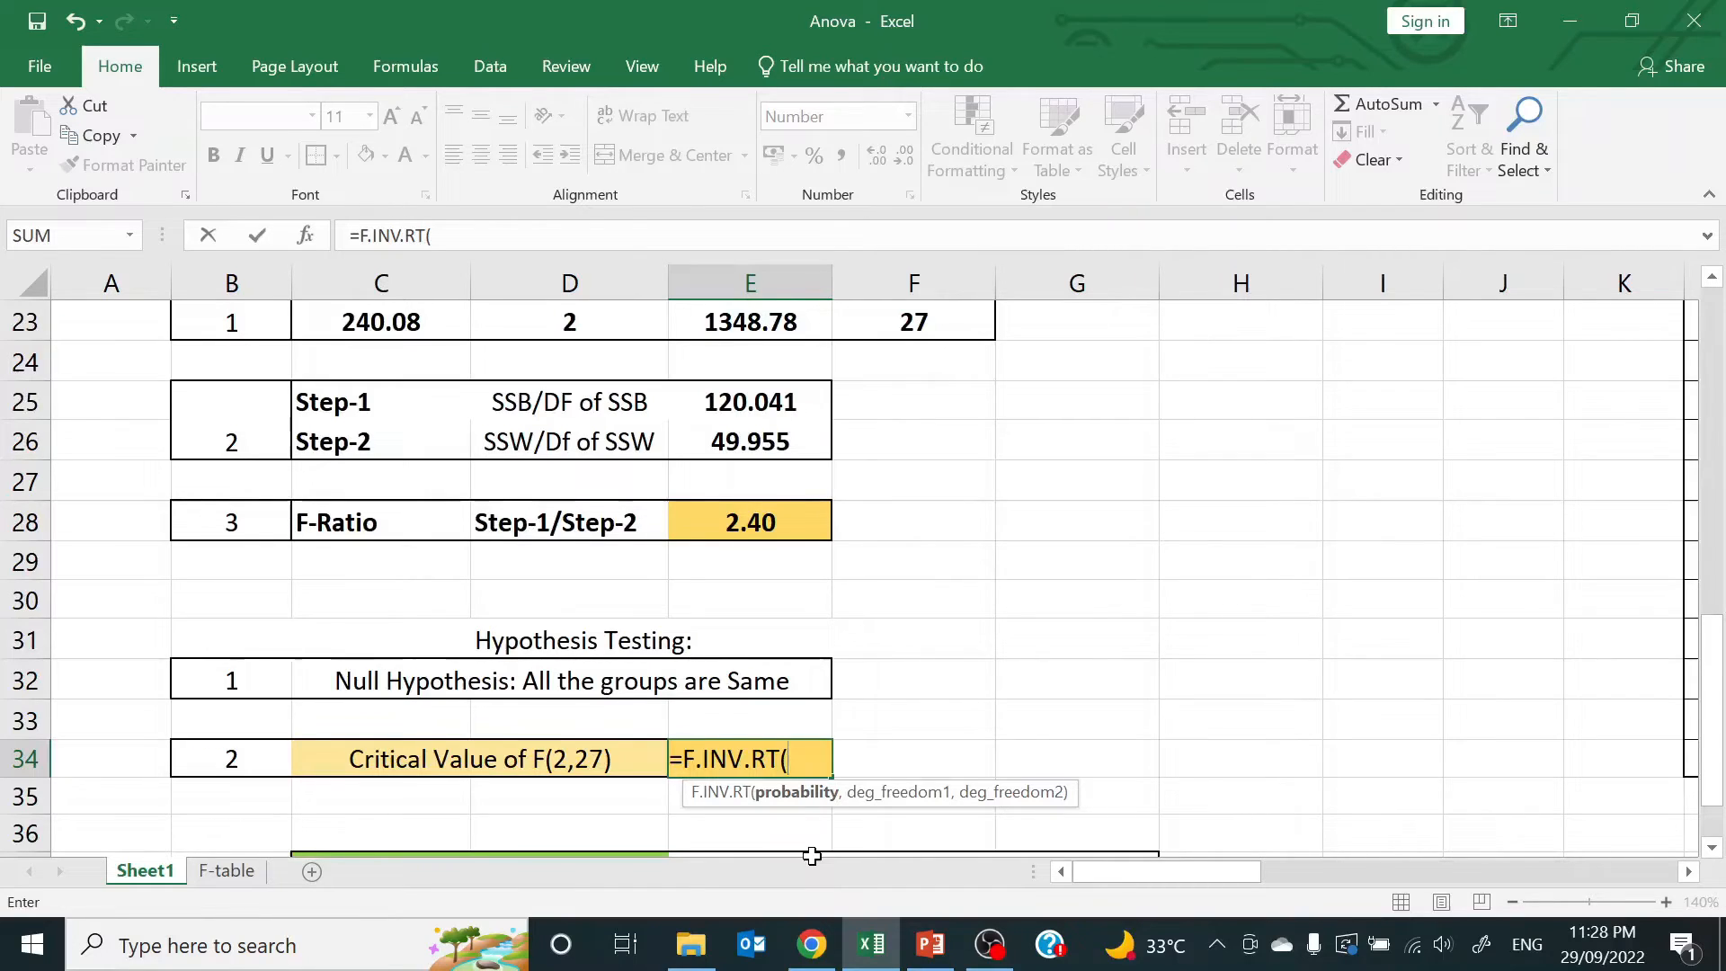
pyautogui.write('0.01')
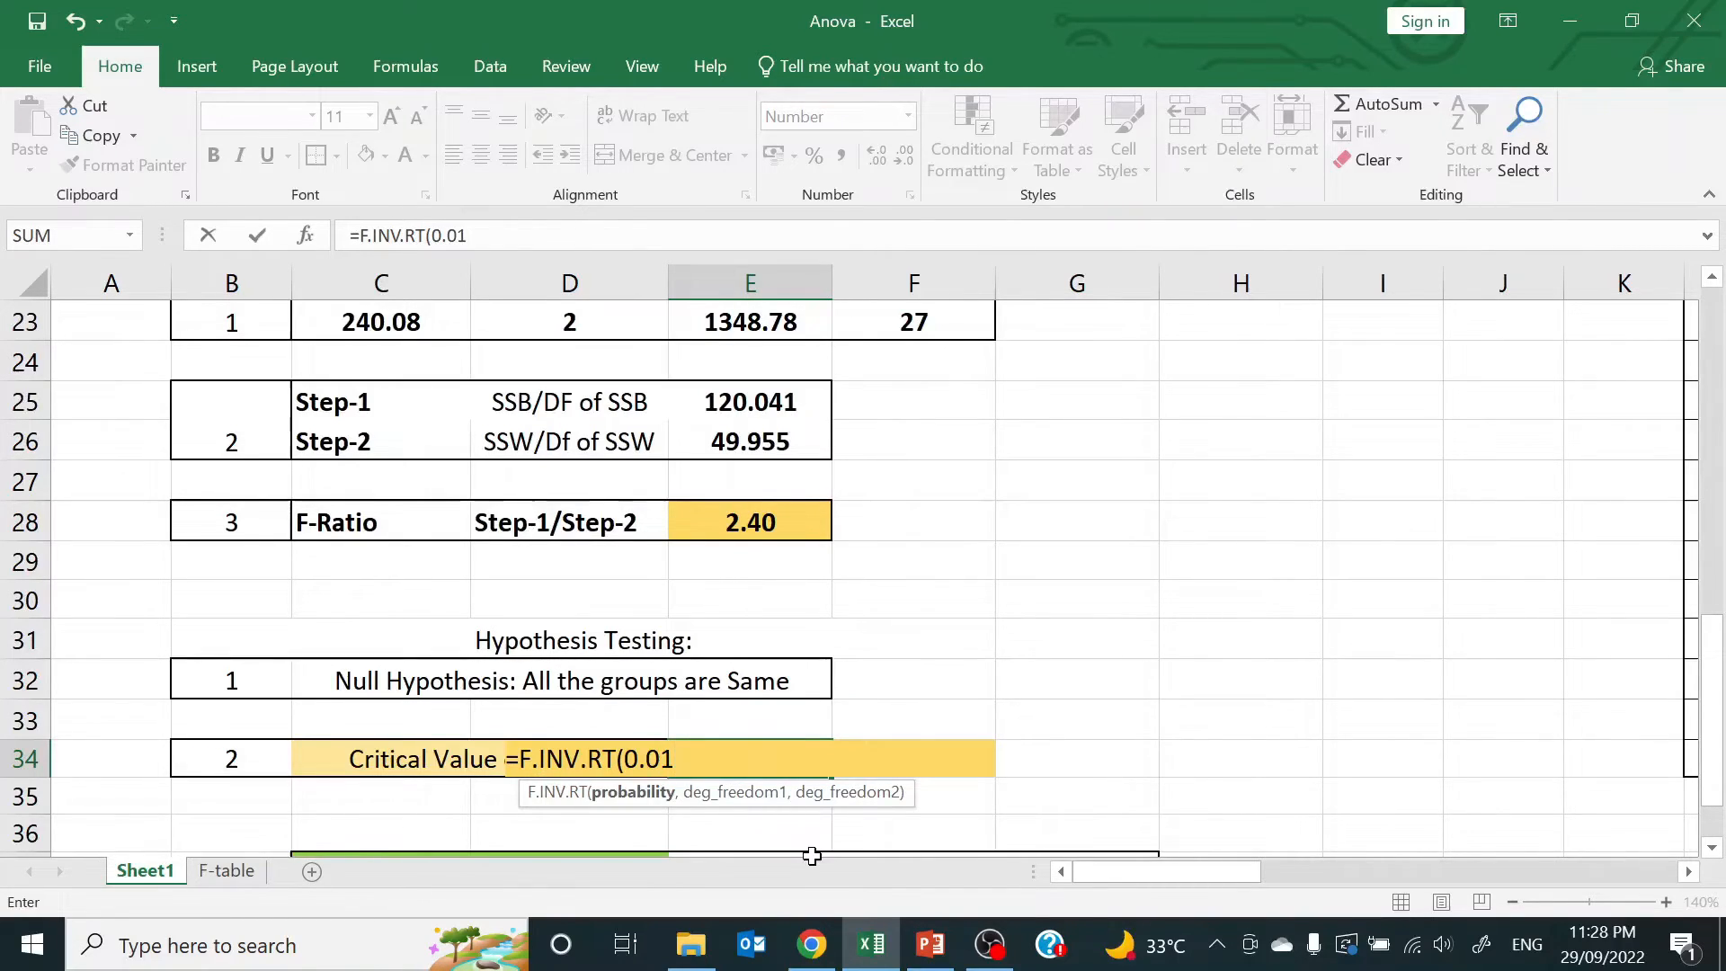
pyautogui.write(',')
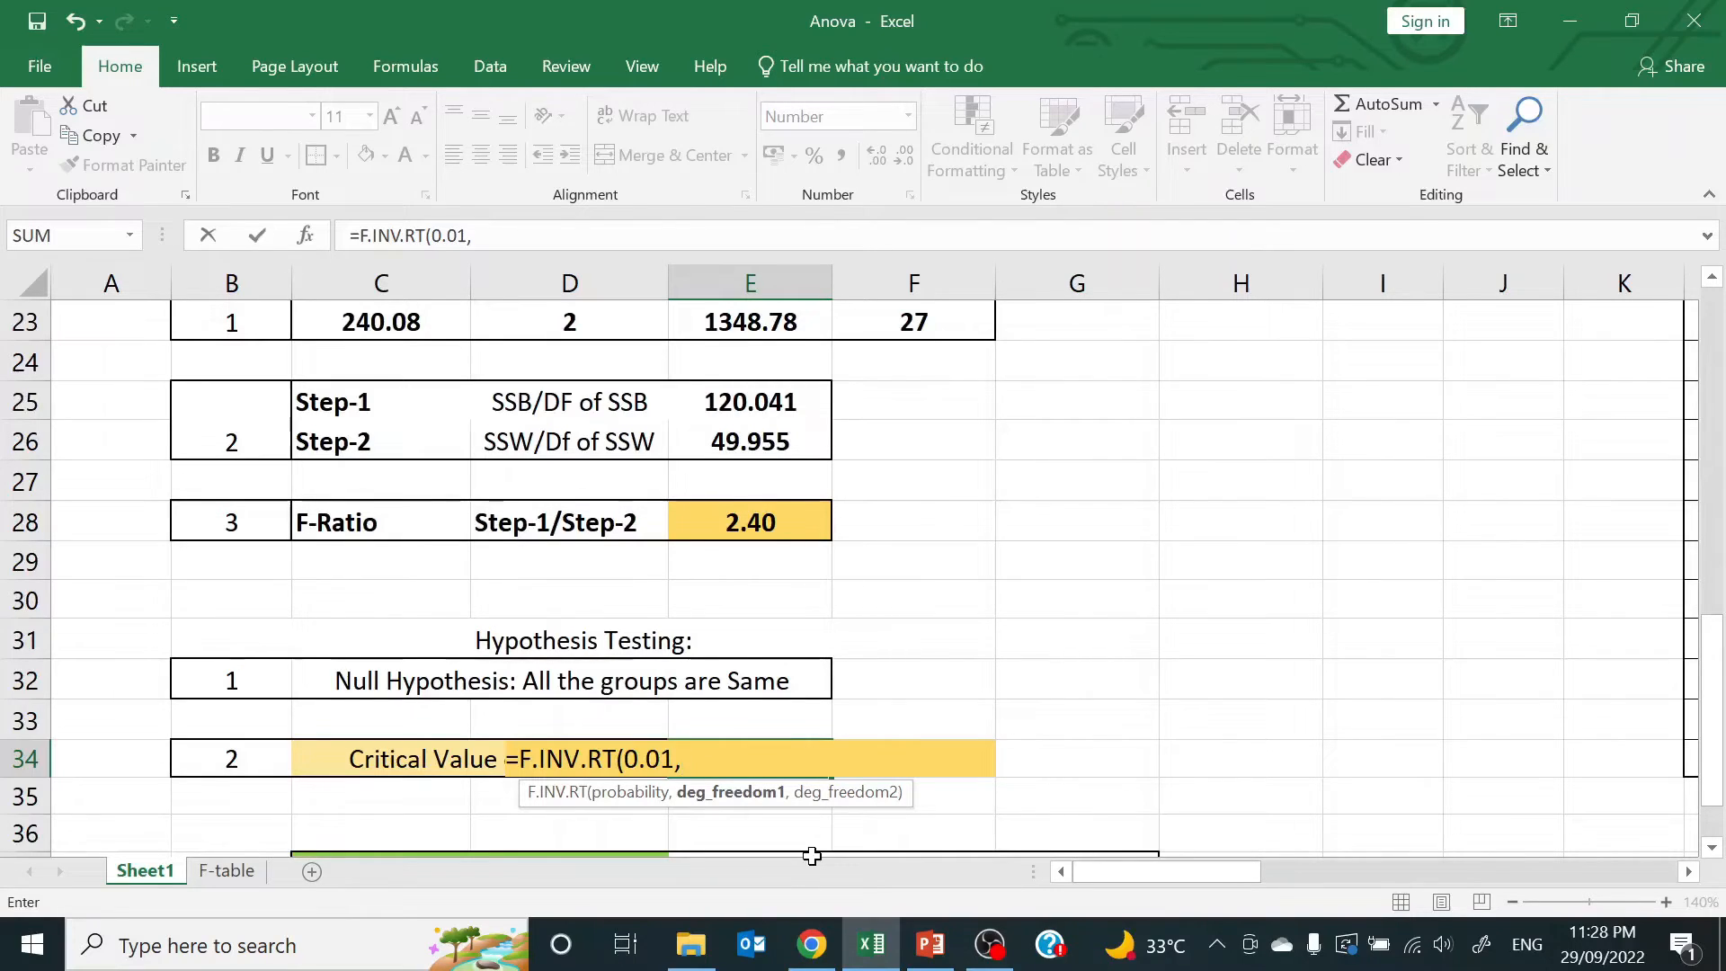
pyautogui.write('2,')
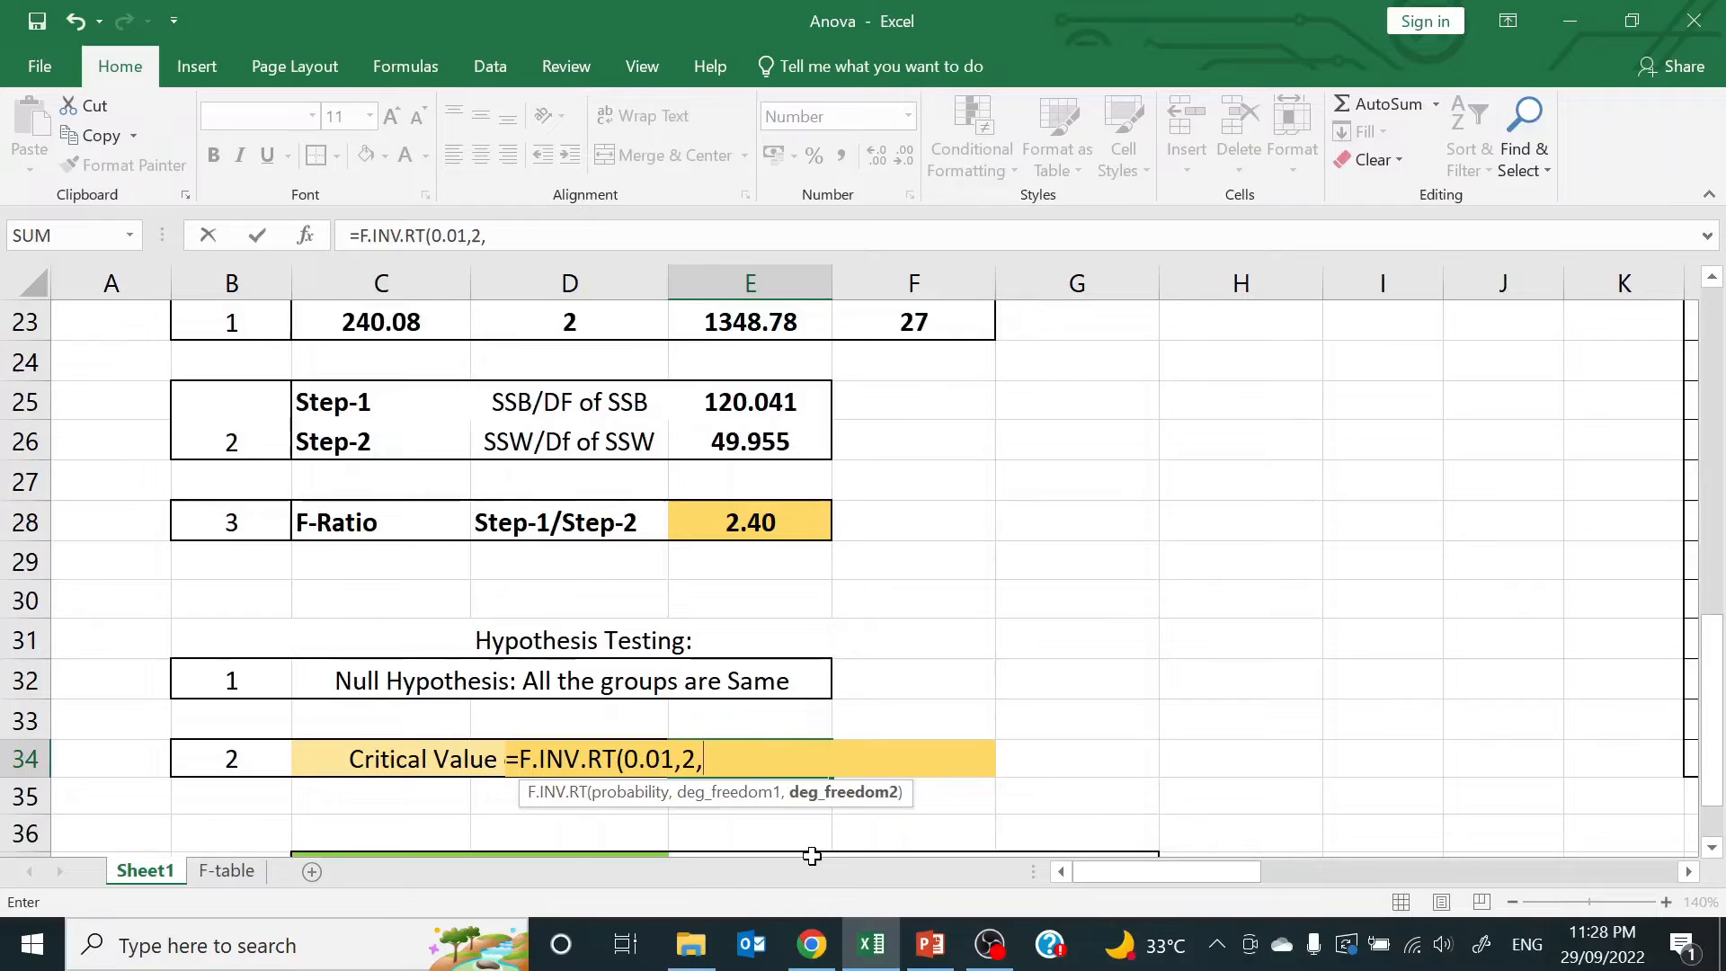
pyautogui.write('27)')
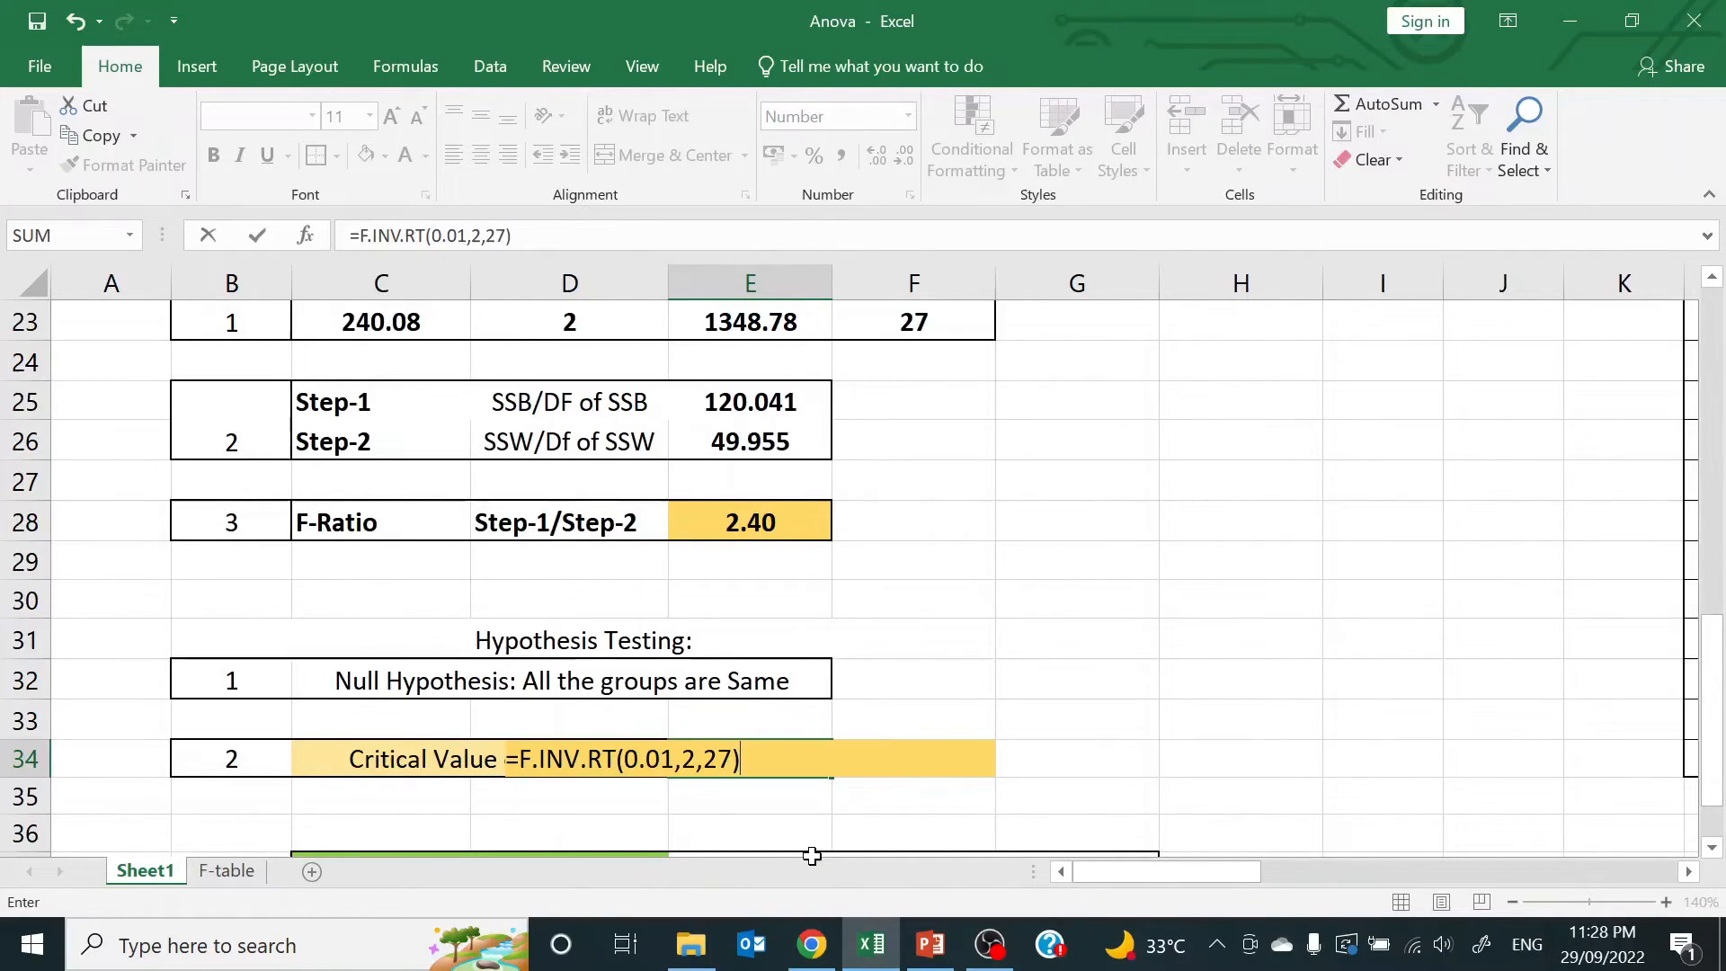
pyautogui.press('Return')
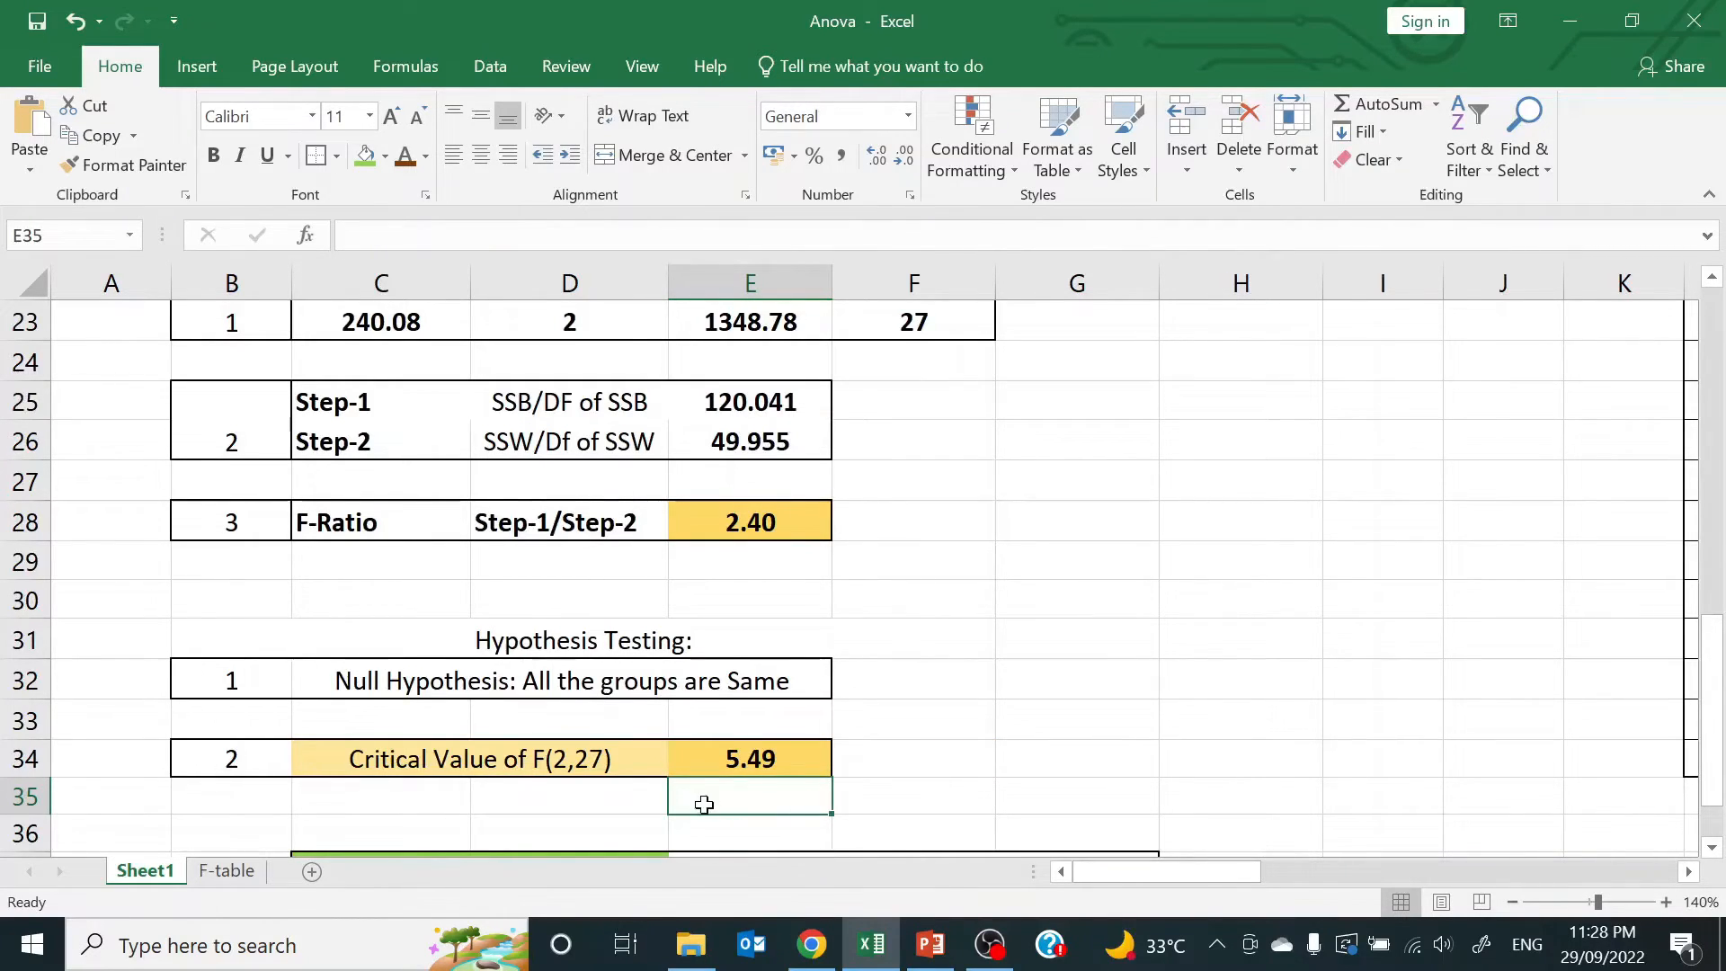
# Compare the green intersection value on the F-table sheet with the critical value in E34 on Sheet1
pyautogui.click(218, 871)
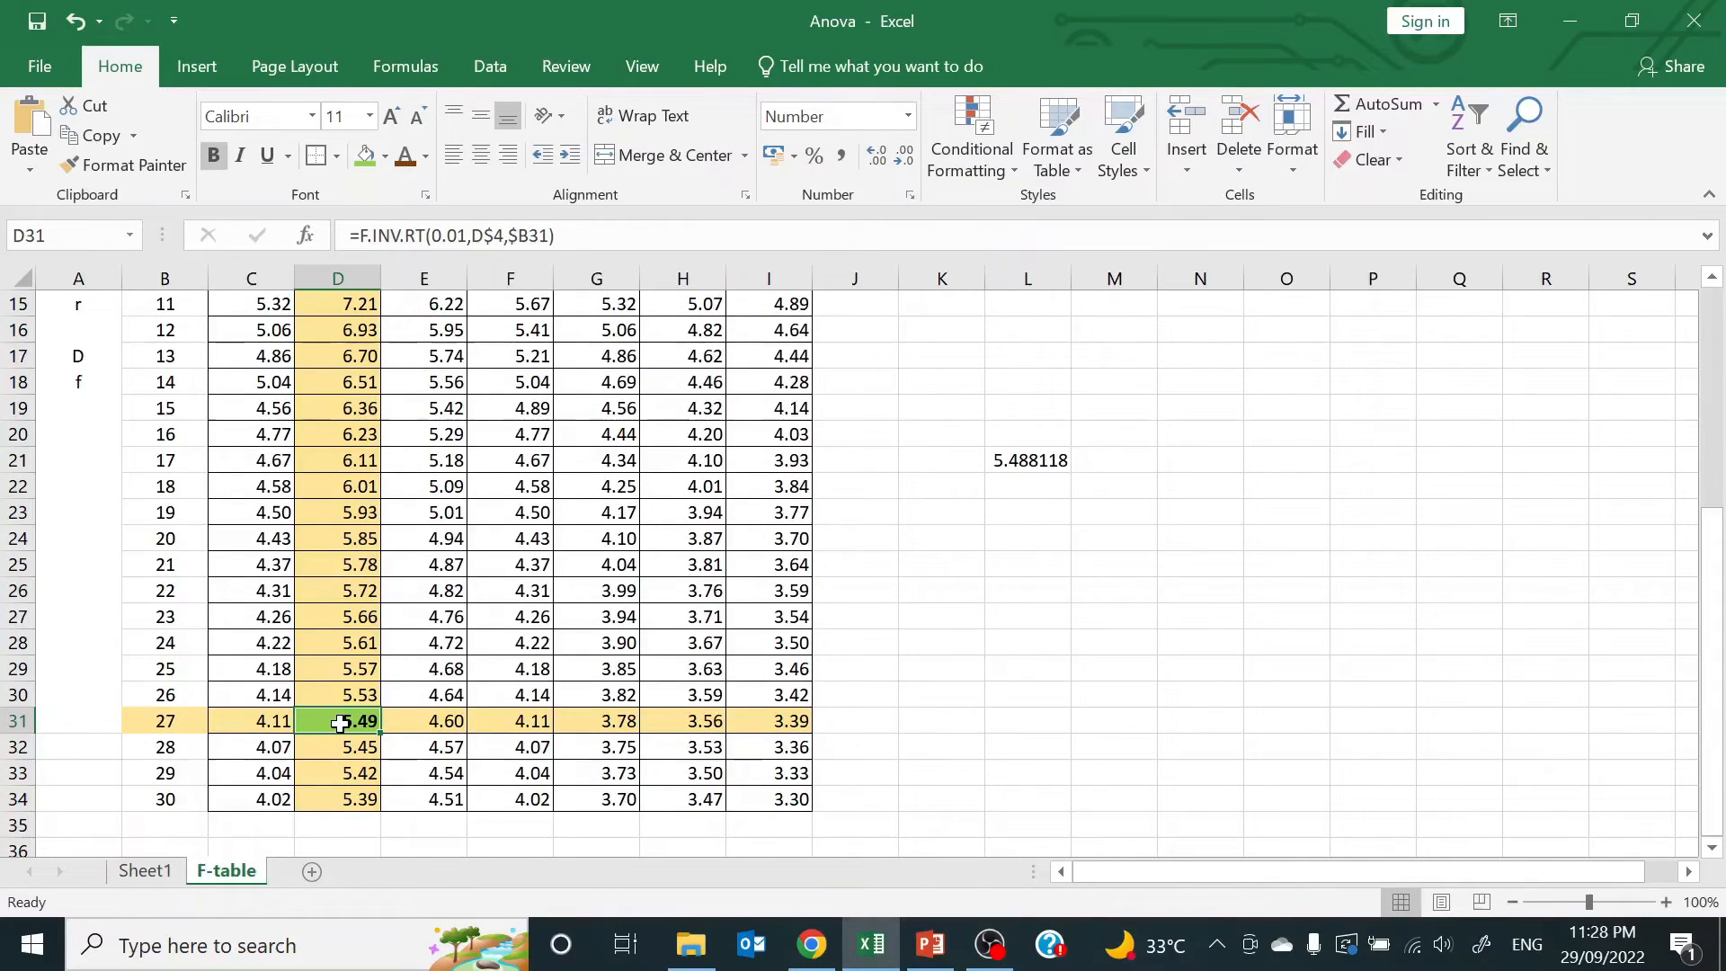
pyautogui.click(141, 871)
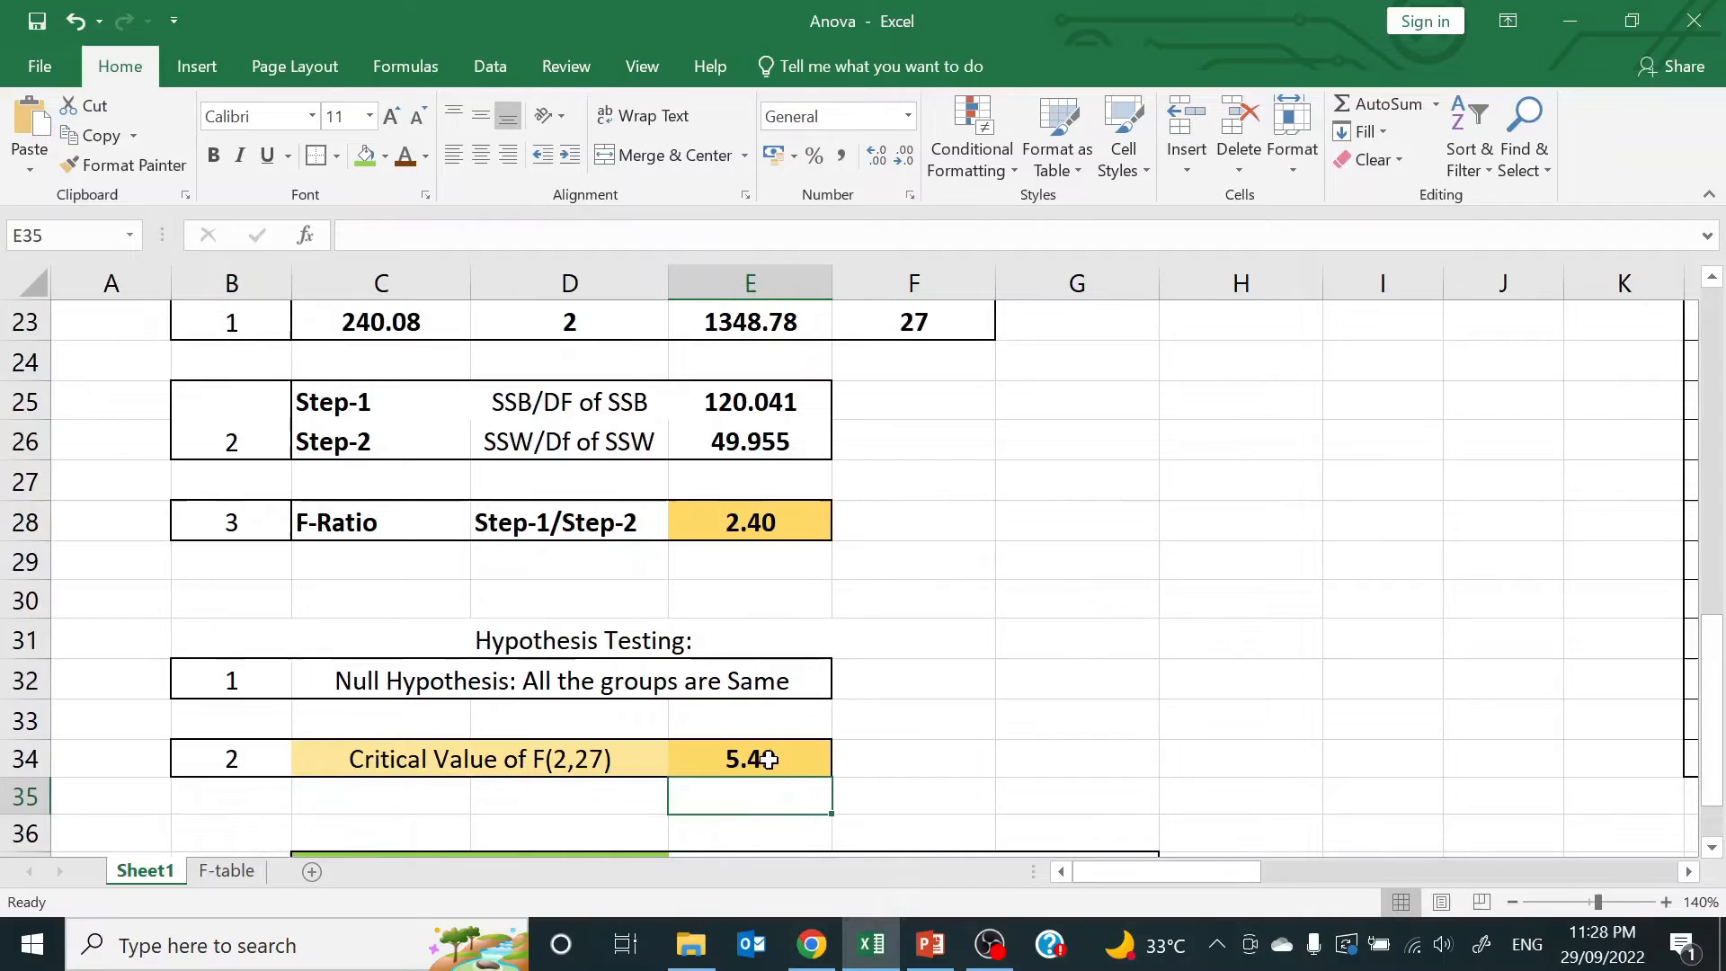
pyautogui.click(769, 760)
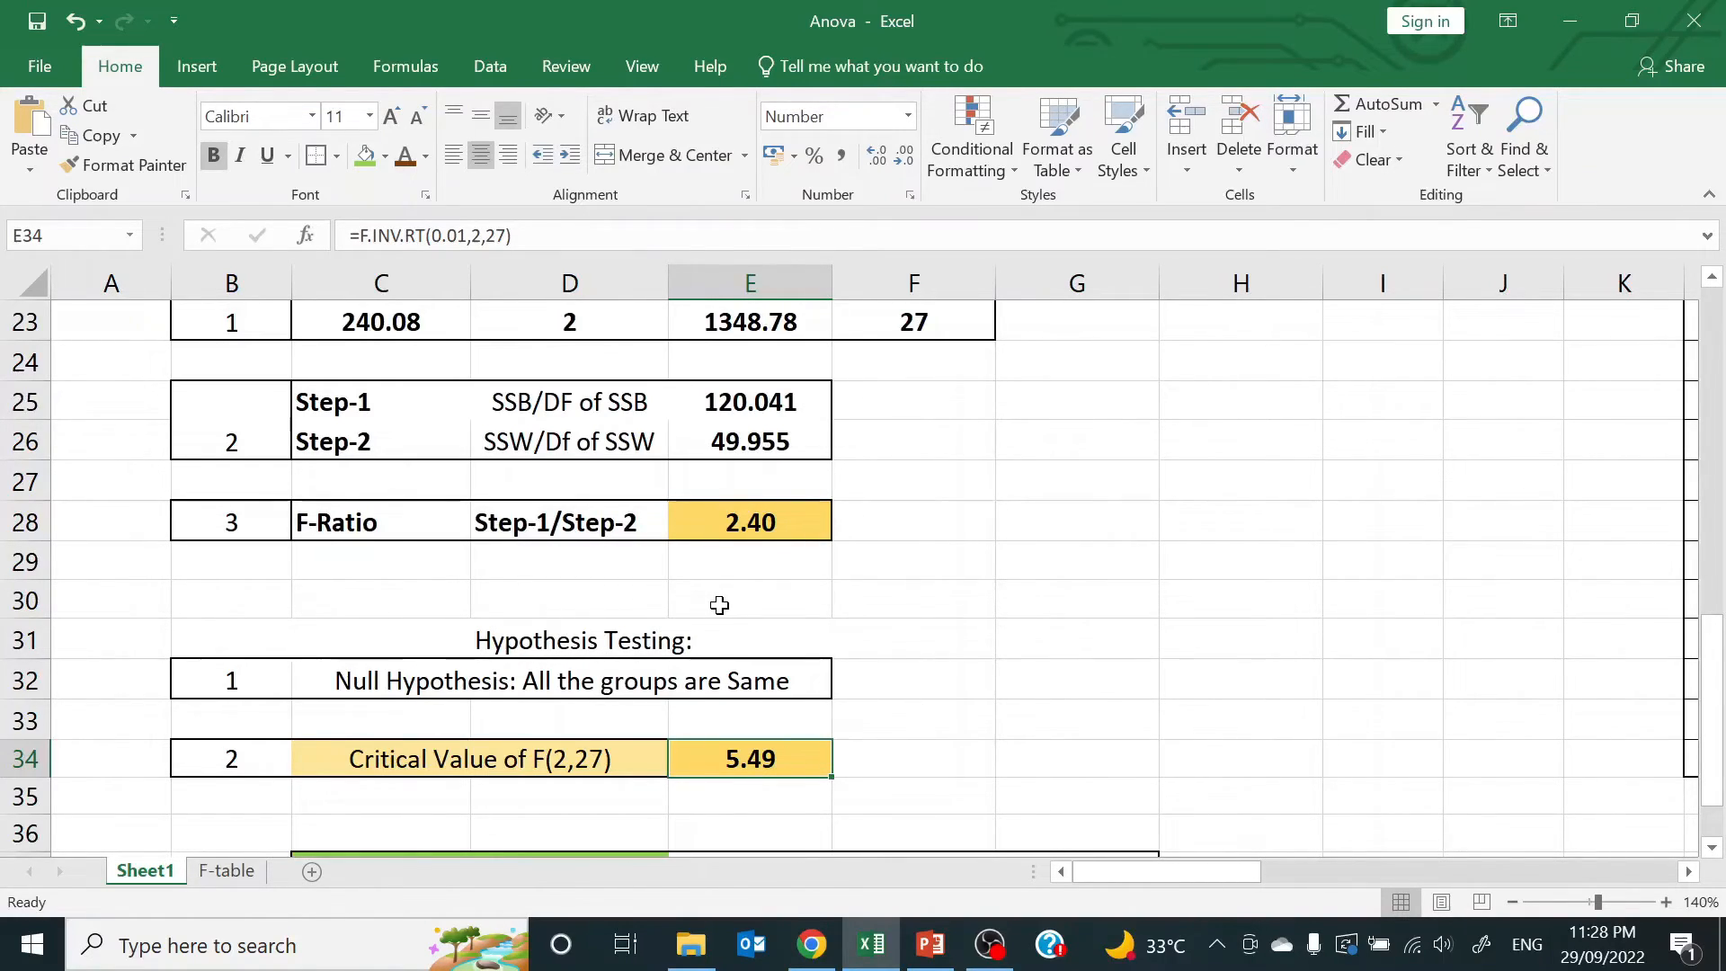
# Make the null hypothesis statement in C32 bold
pyautogui.click(404, 685)
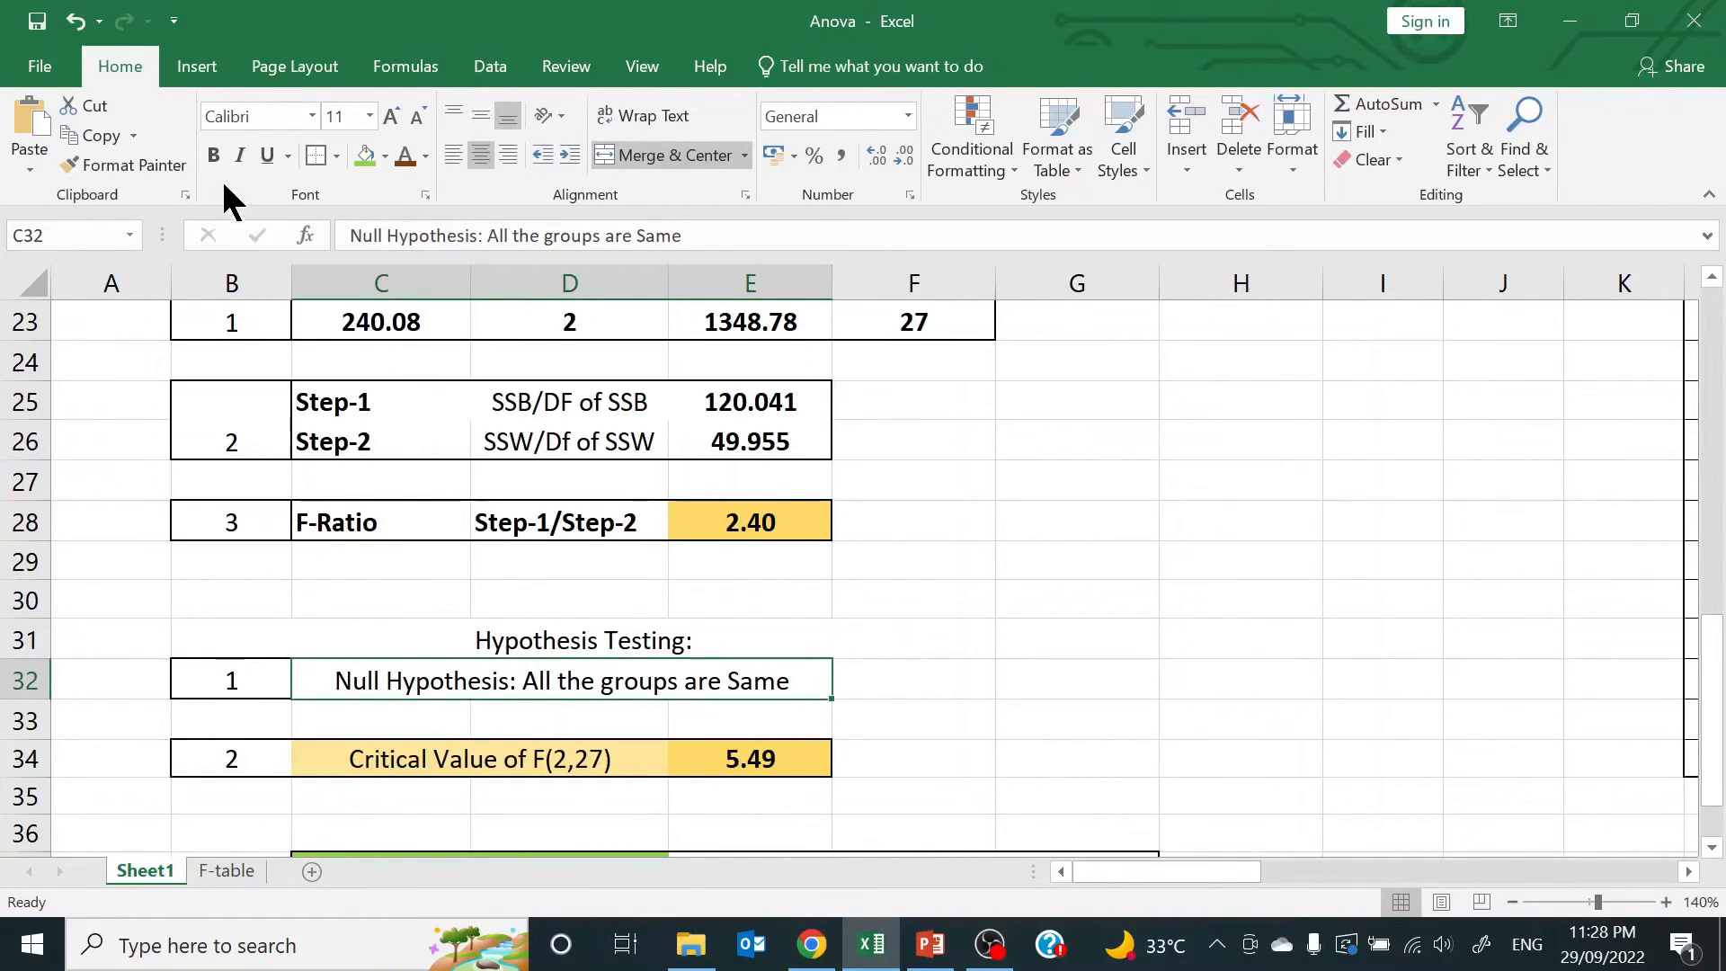
pyautogui.click(213, 145)
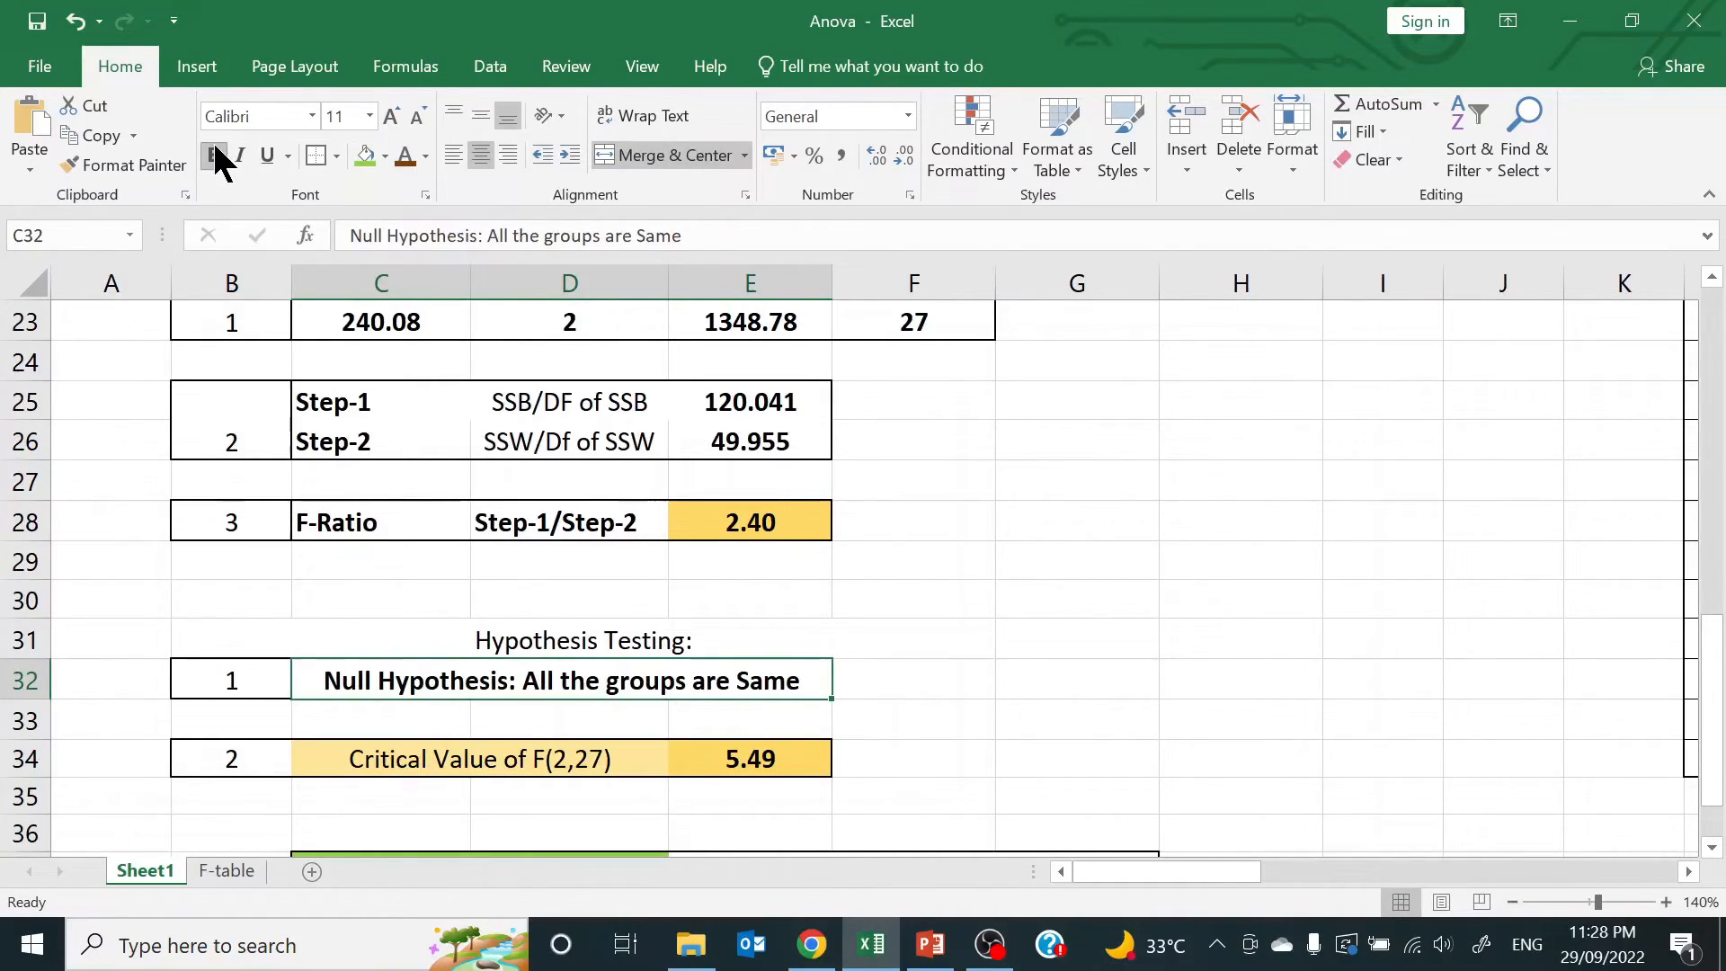
pyautogui.click(1036, 685)
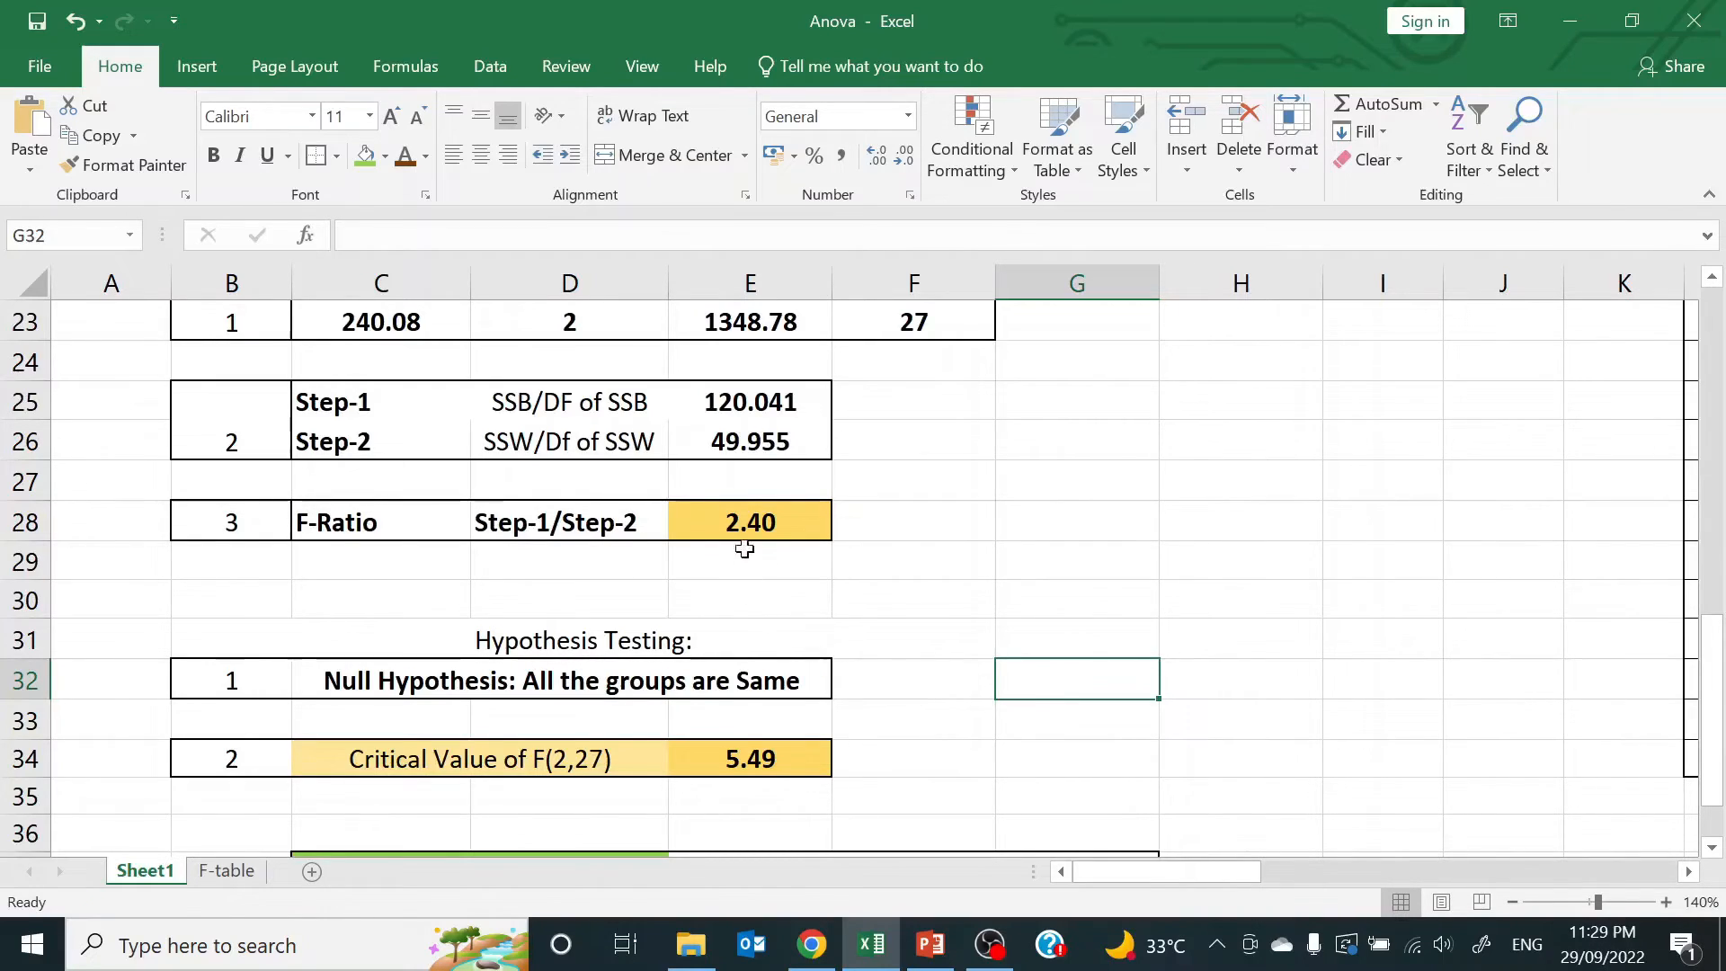
# Examine the F-Ratio in E28 and the IF formula behind the conclusion in E37
pyautogui.click(778, 525)
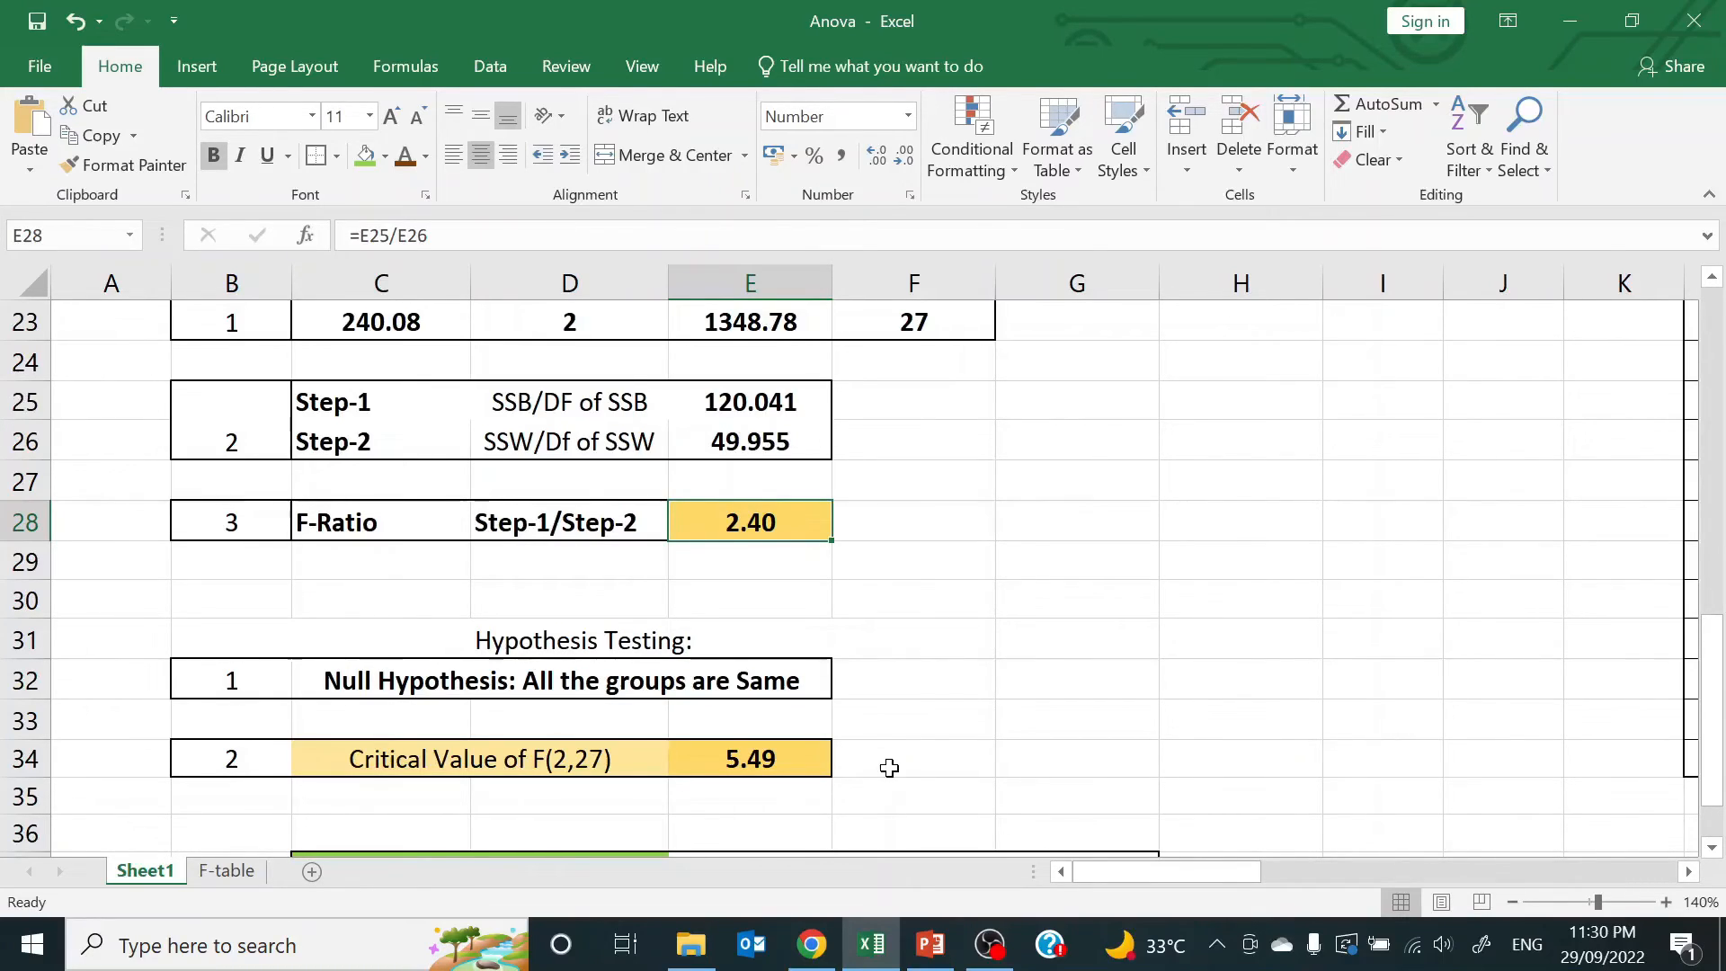
pyautogui.moveTo(1710, 714); pyautogui.dragTo(1718, 749)
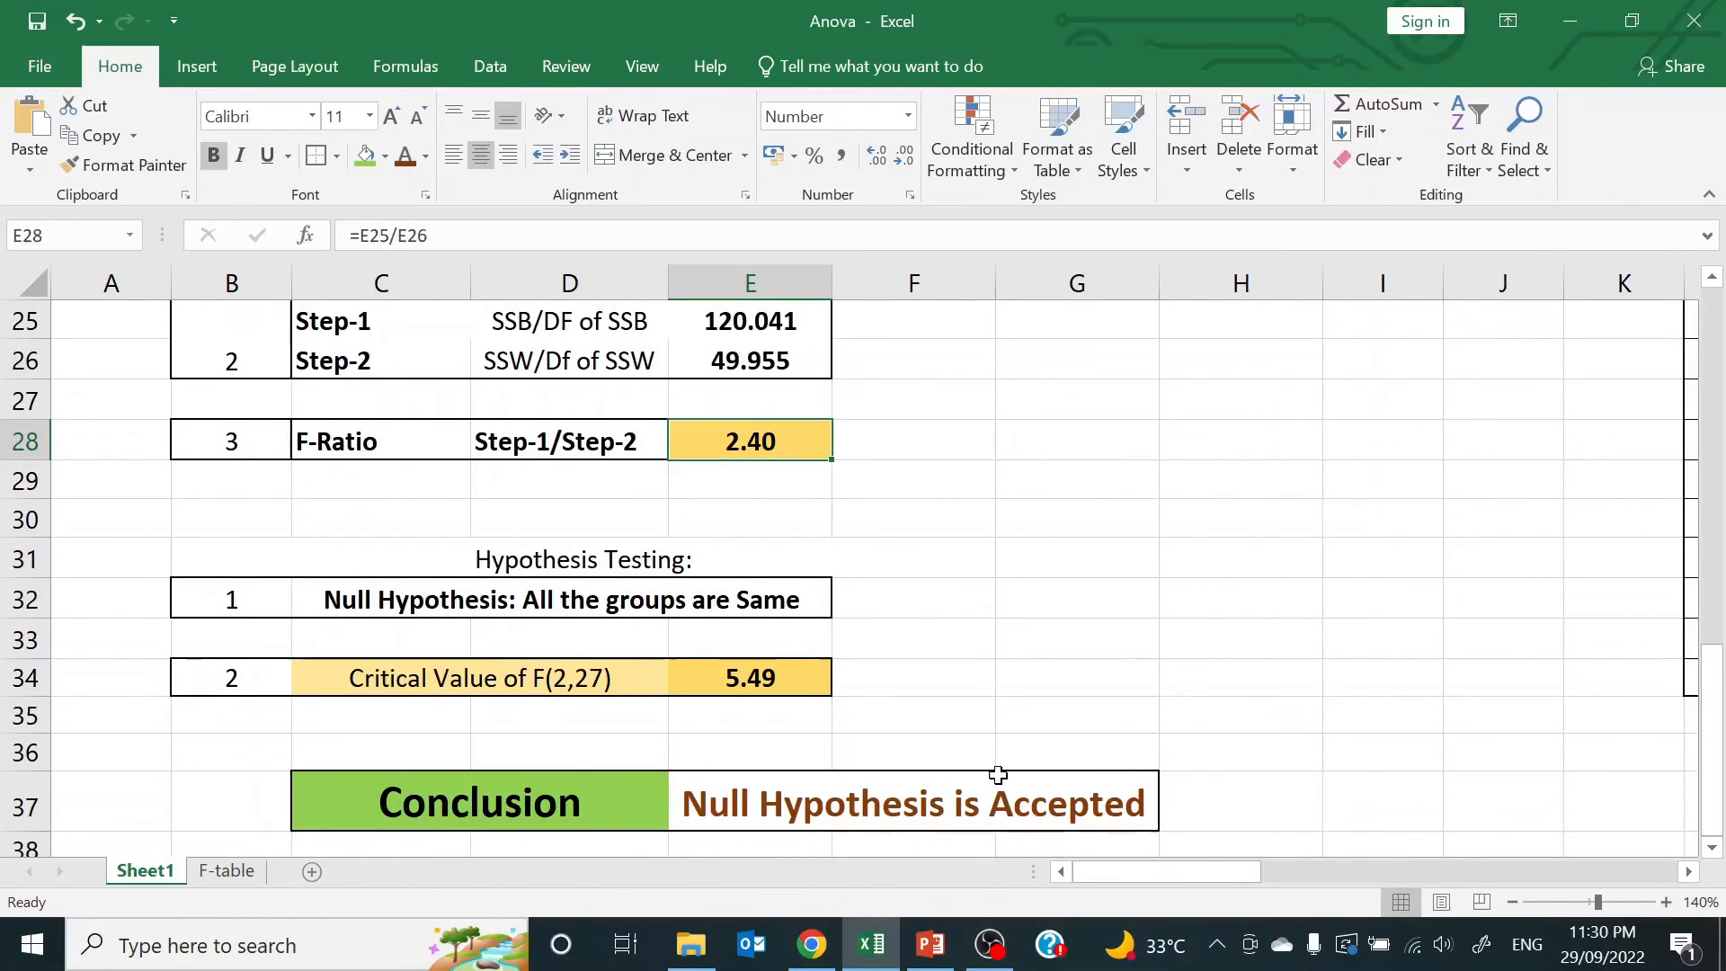
pyautogui.click(744, 808)
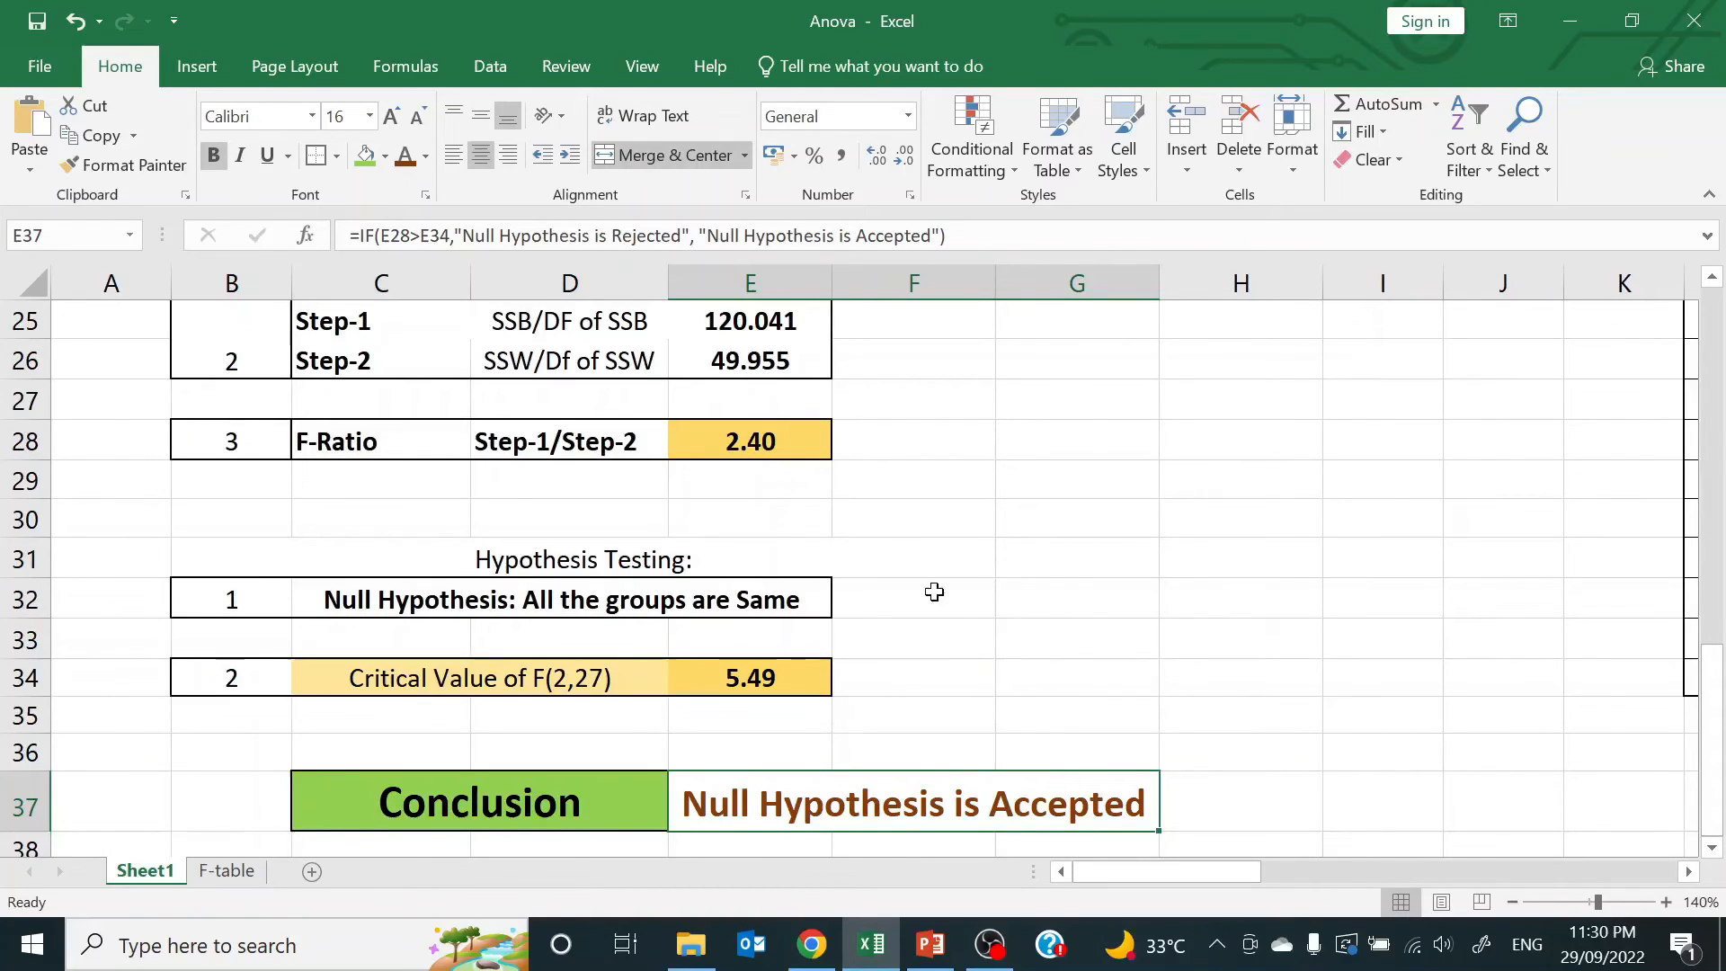
pyautogui.click(955, 642)
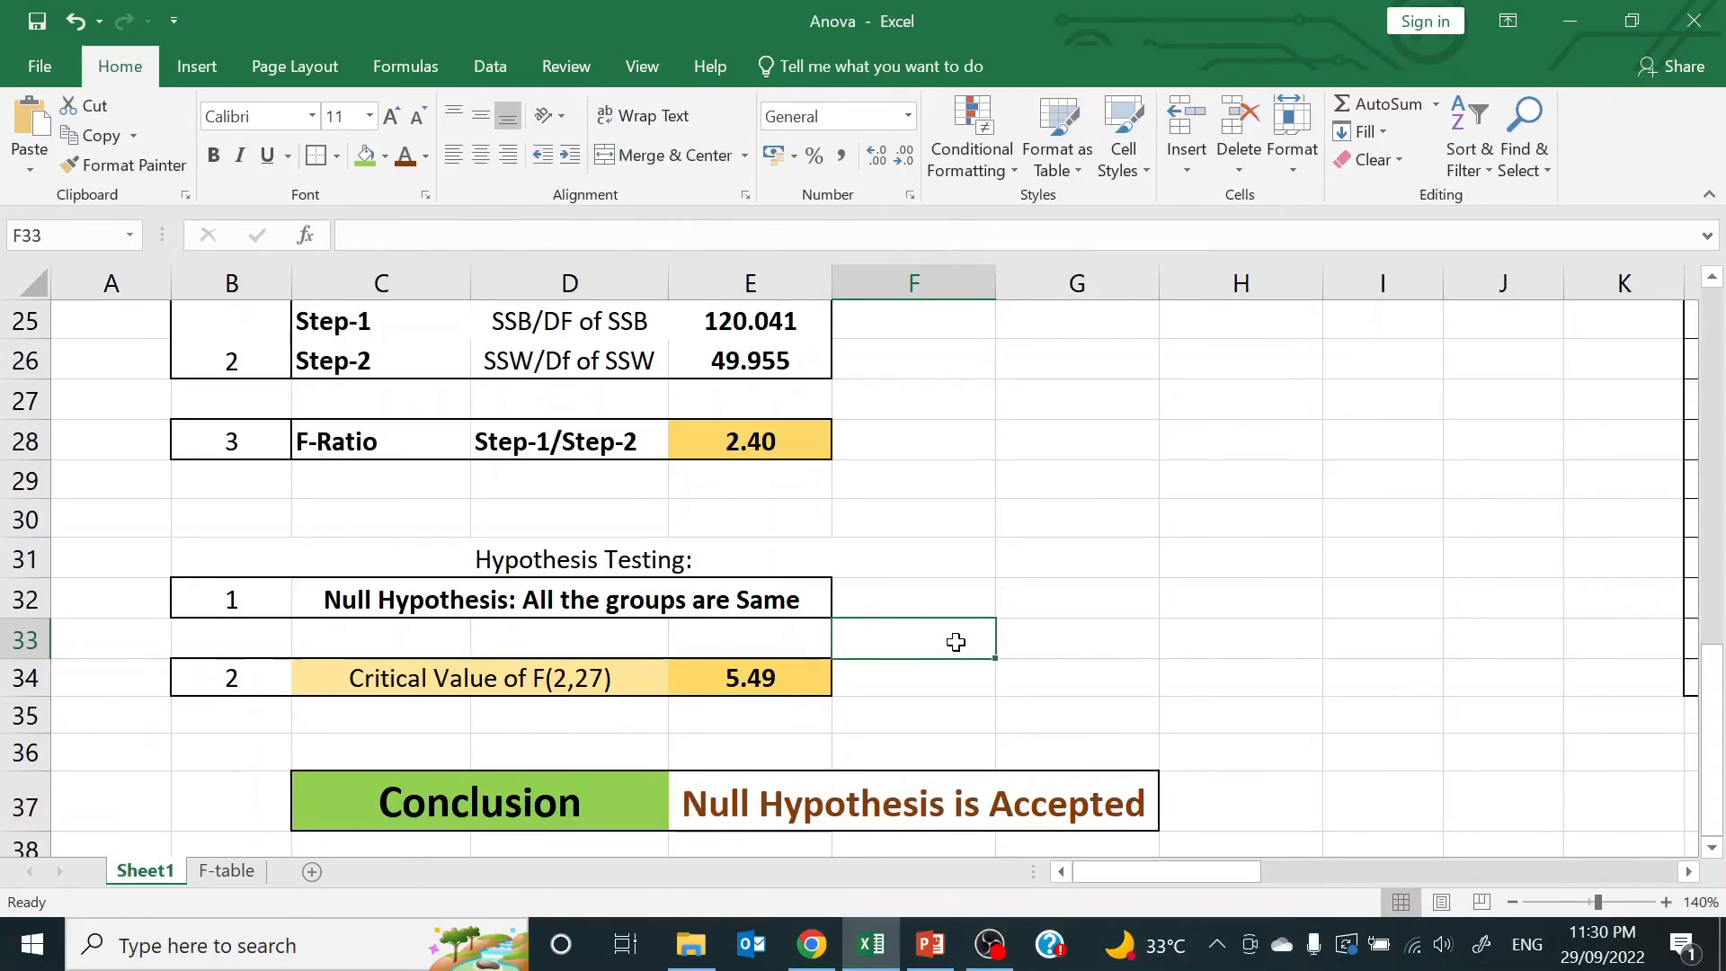
# Overwrite the F-Ratio in E28 with 10 to test the conclusion formula
pyautogui.click(770, 438)
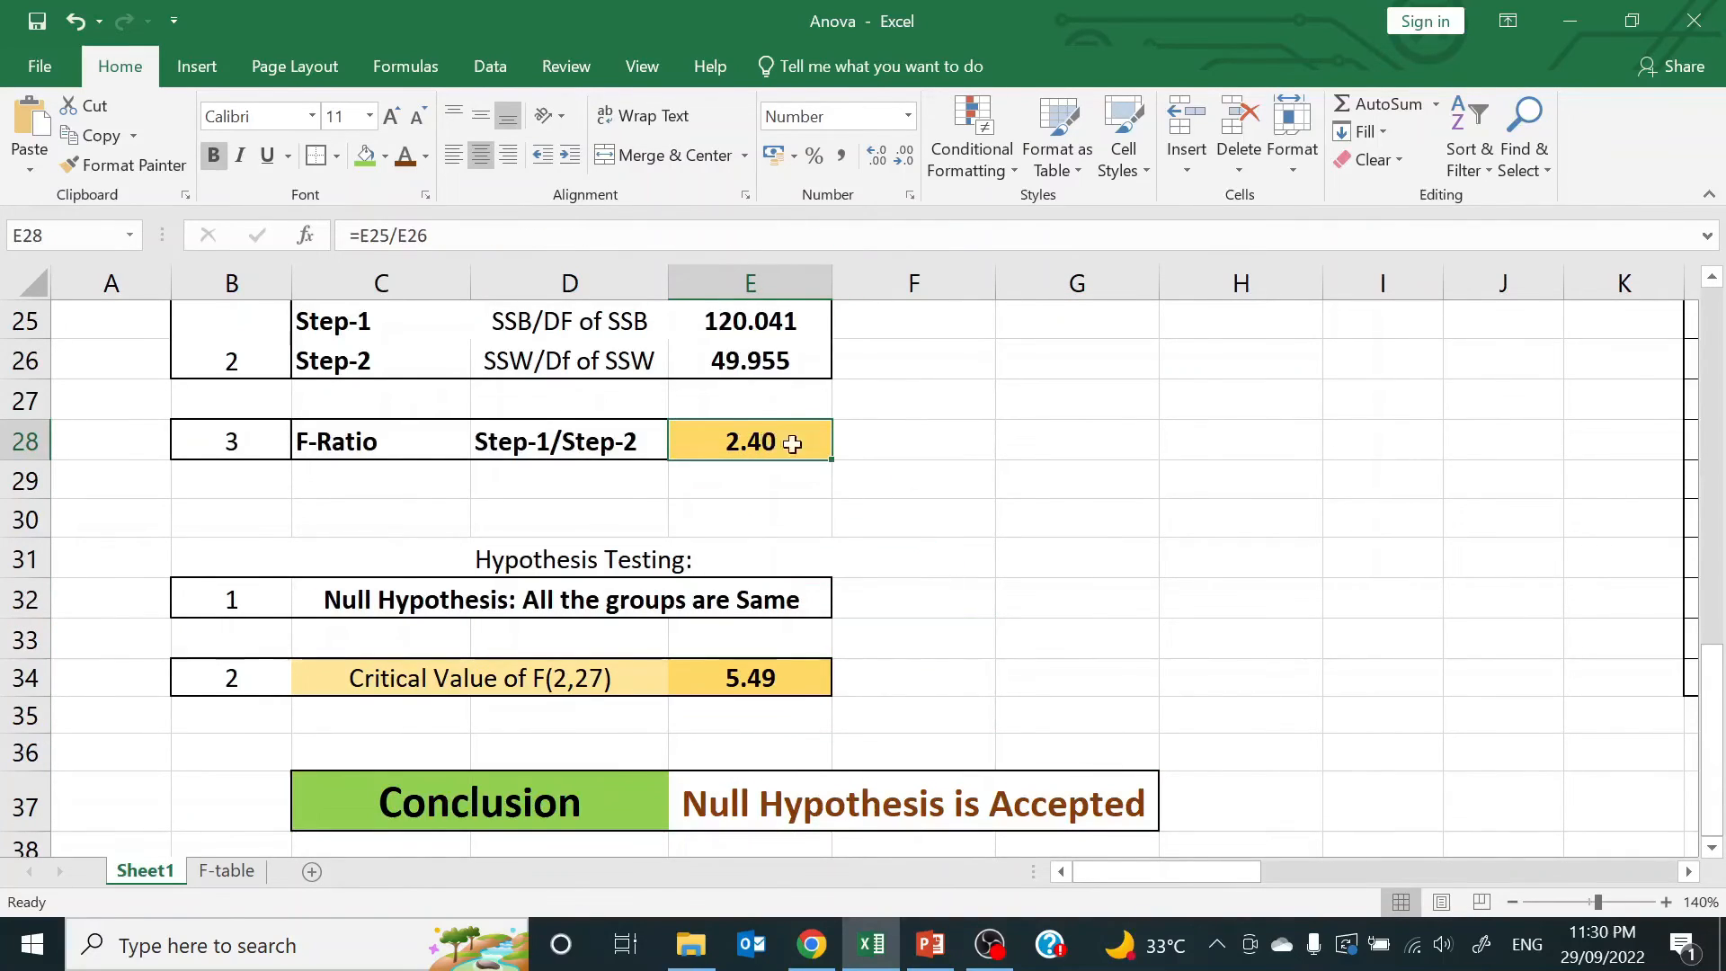
pyautogui.write('10')
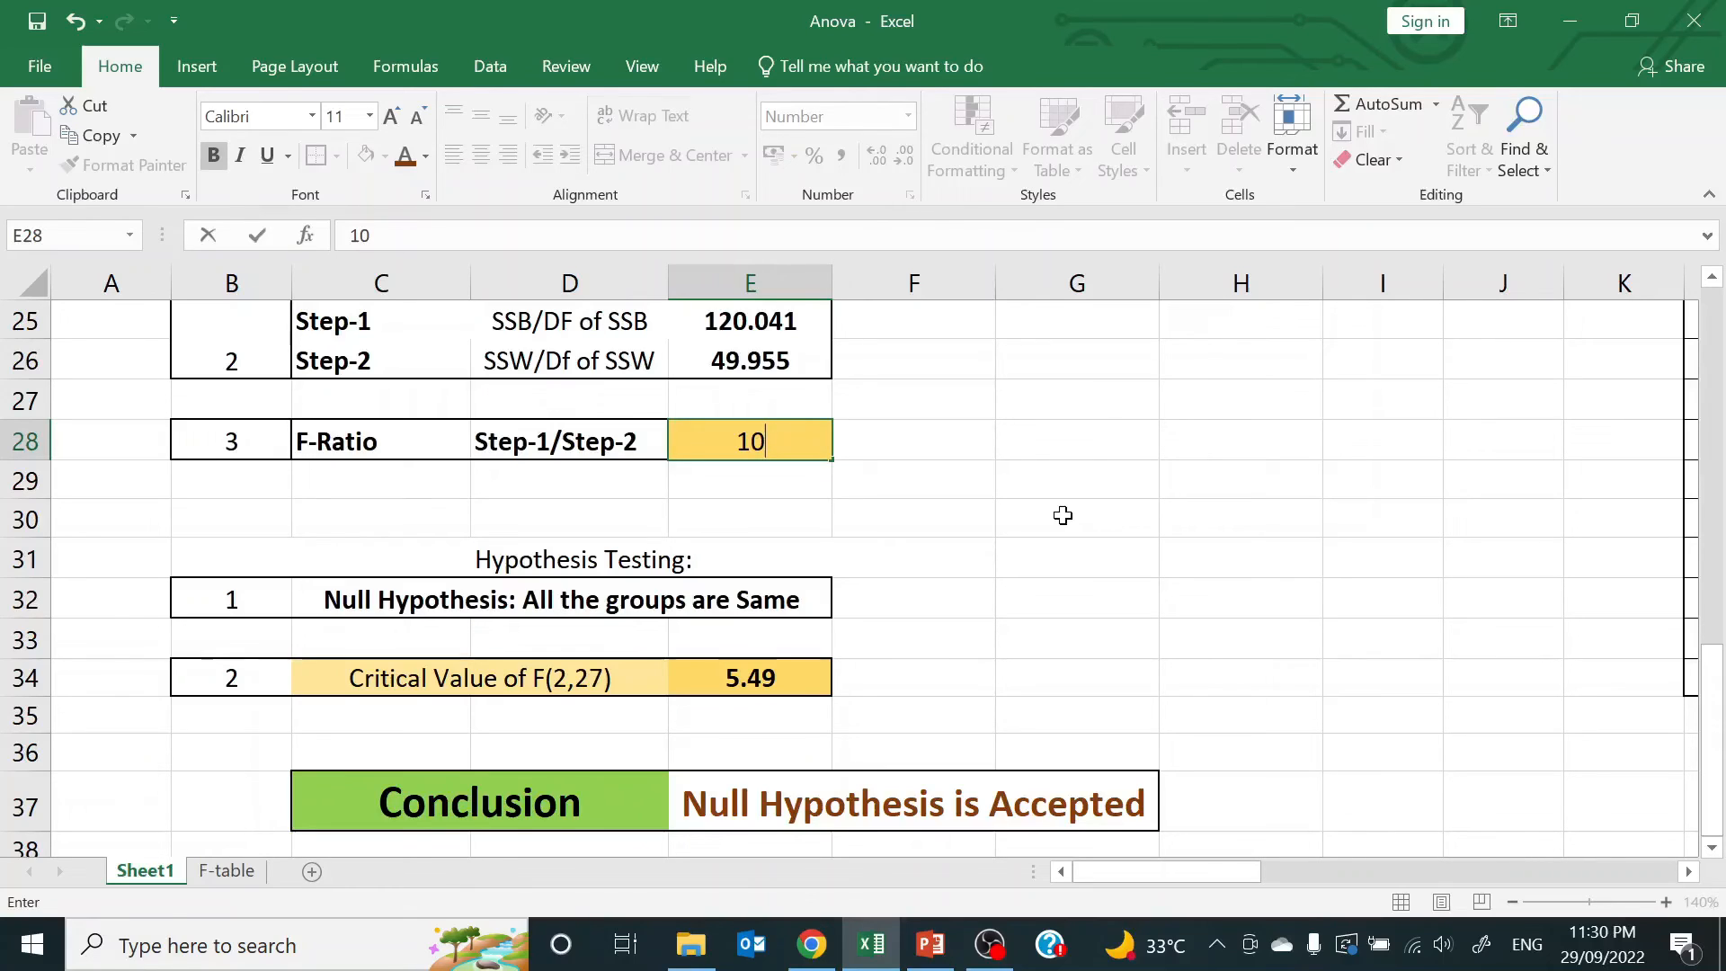
pyautogui.press('Return')
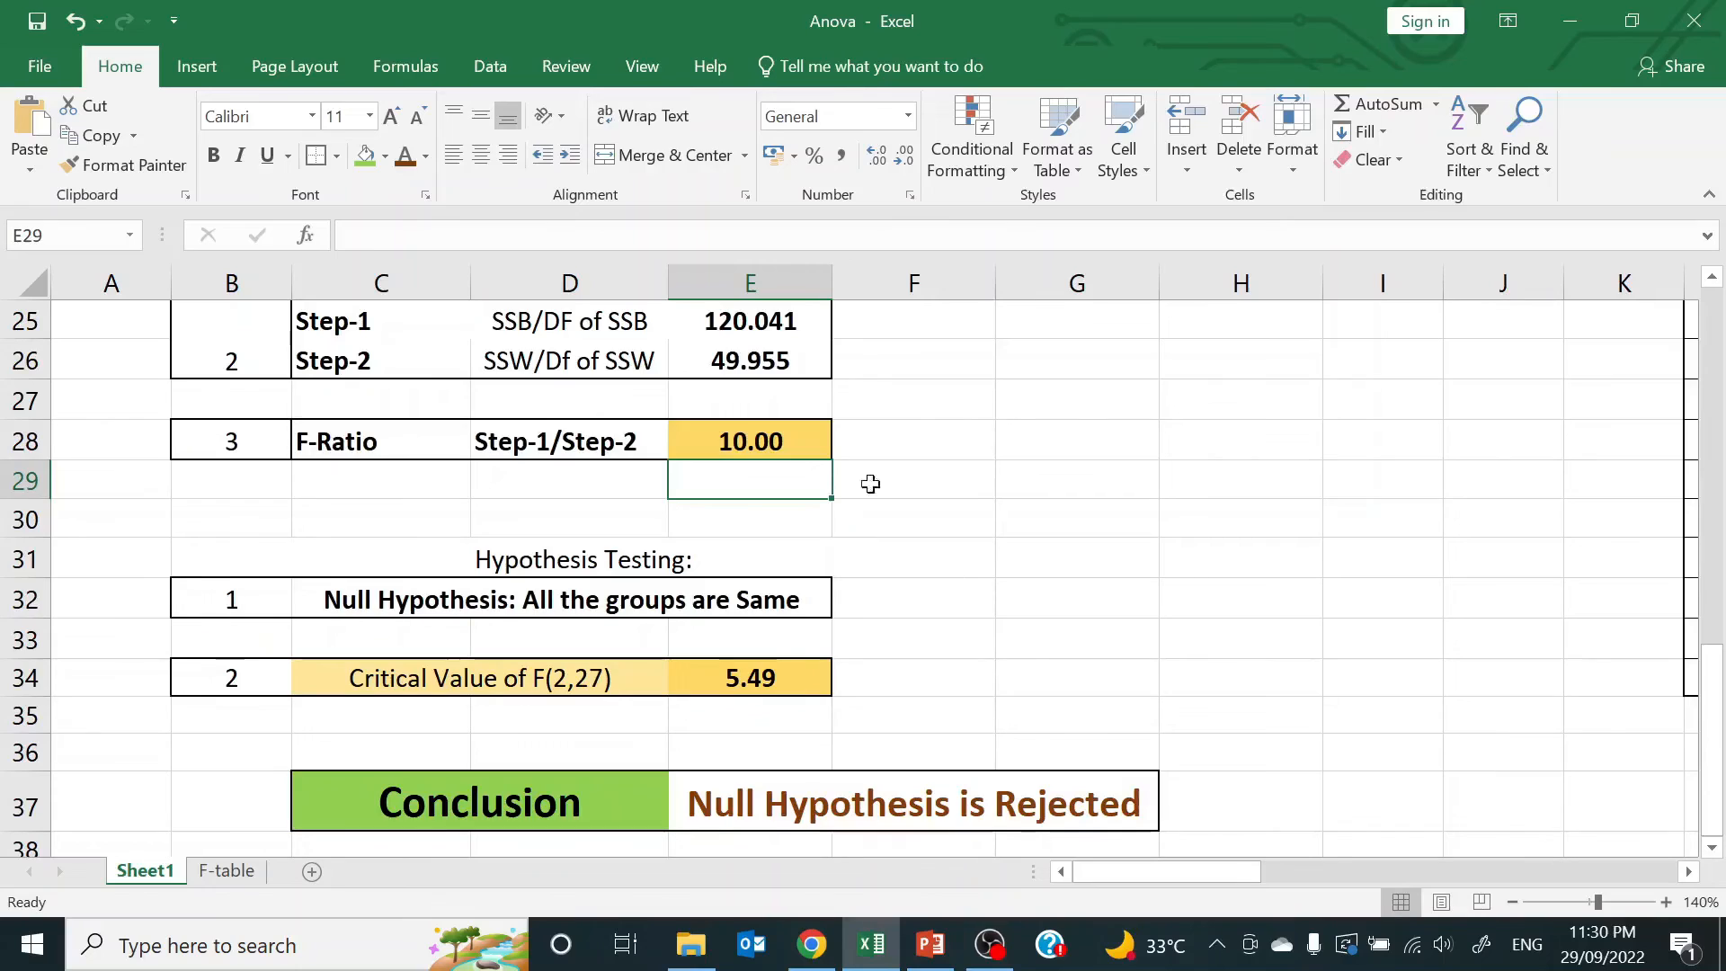
# Restore the F-Ratio in E28 with the formula =E25/E26 and return to the section marks table
pyautogui.click(782, 437)
pyautogui.write('=')
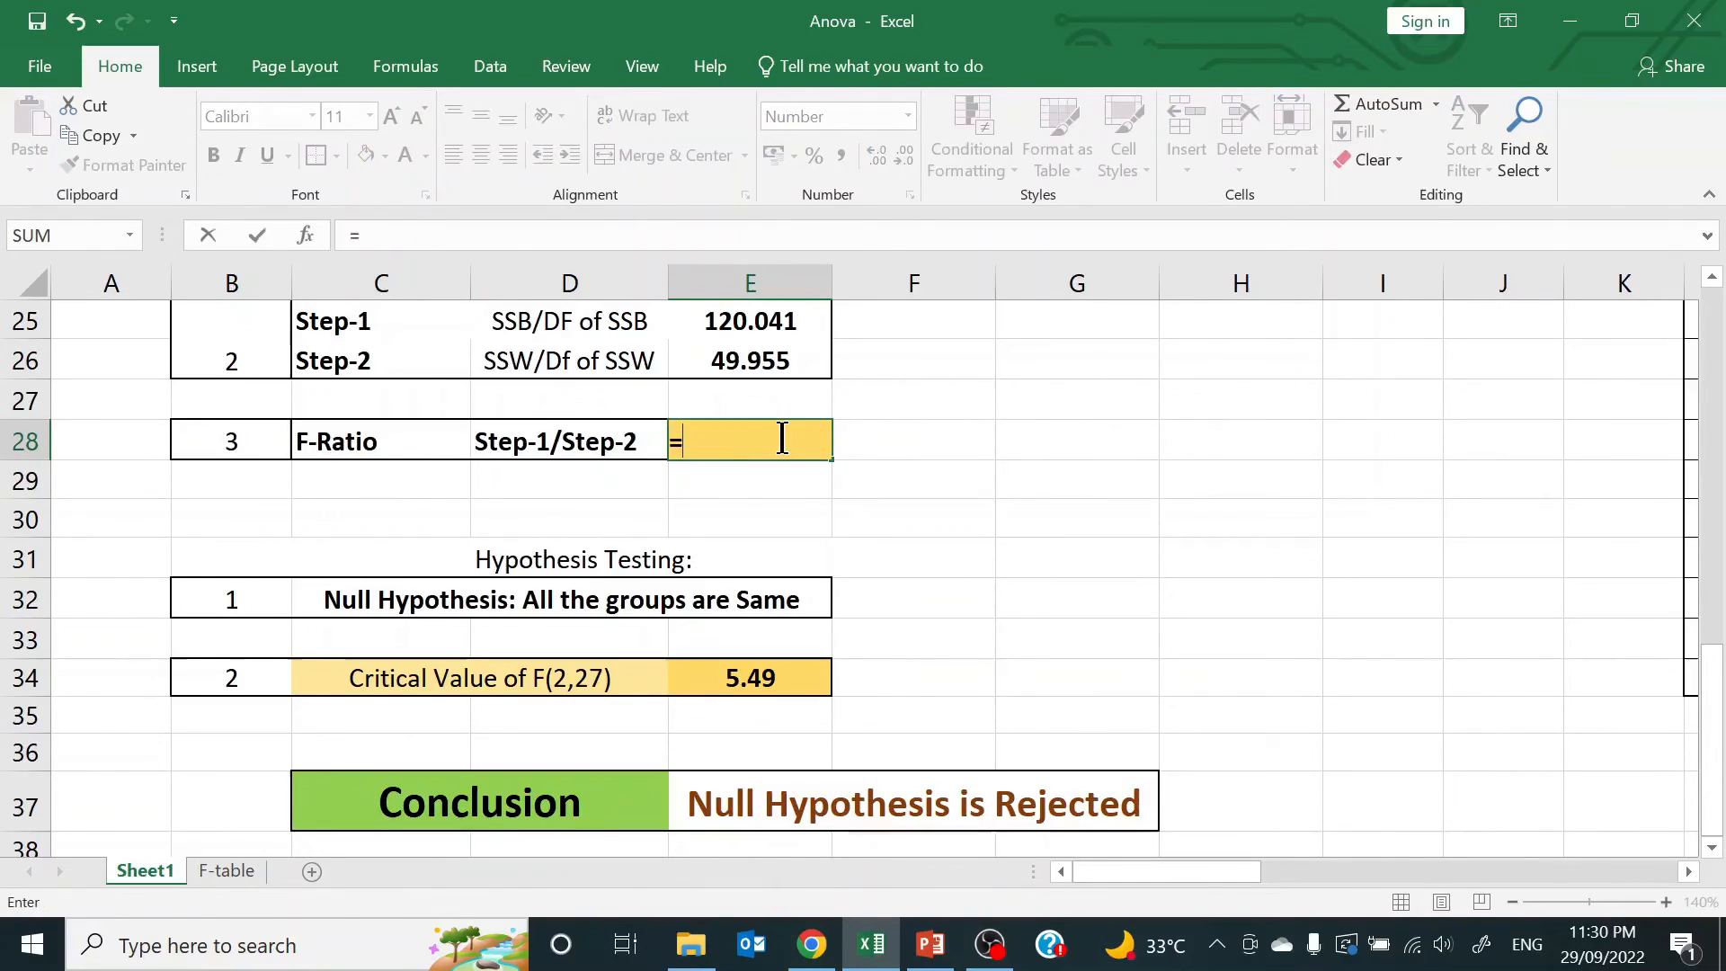
pyautogui.click(763, 319)
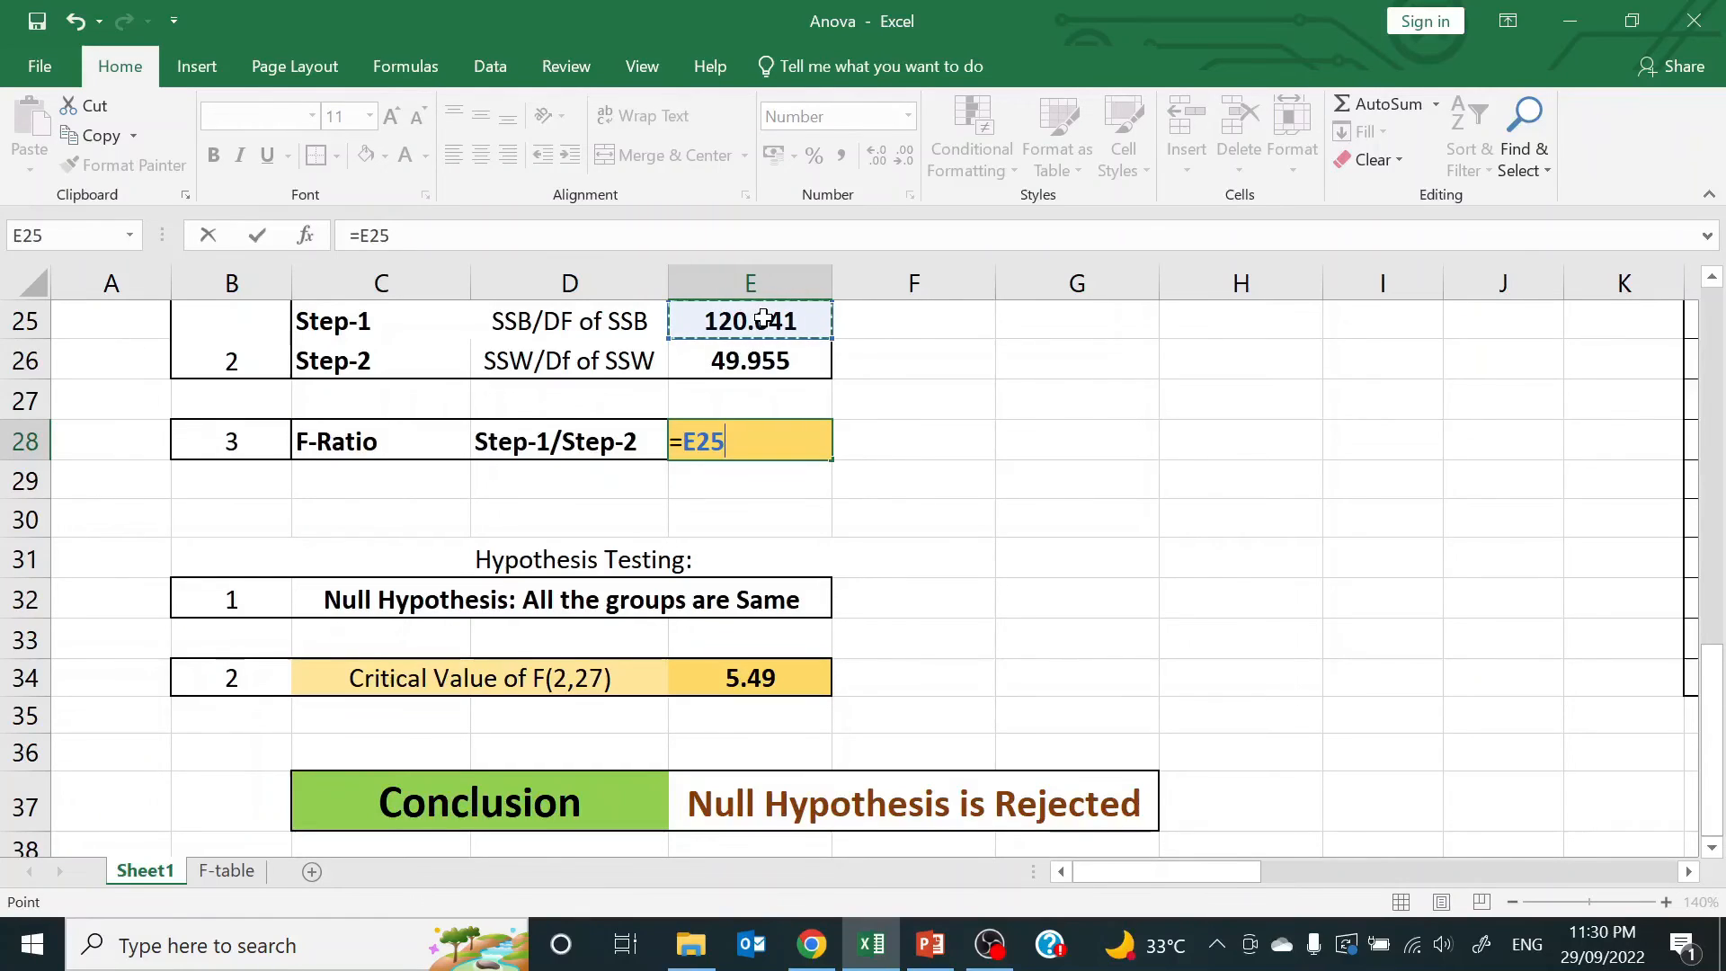
pyautogui.write('/')
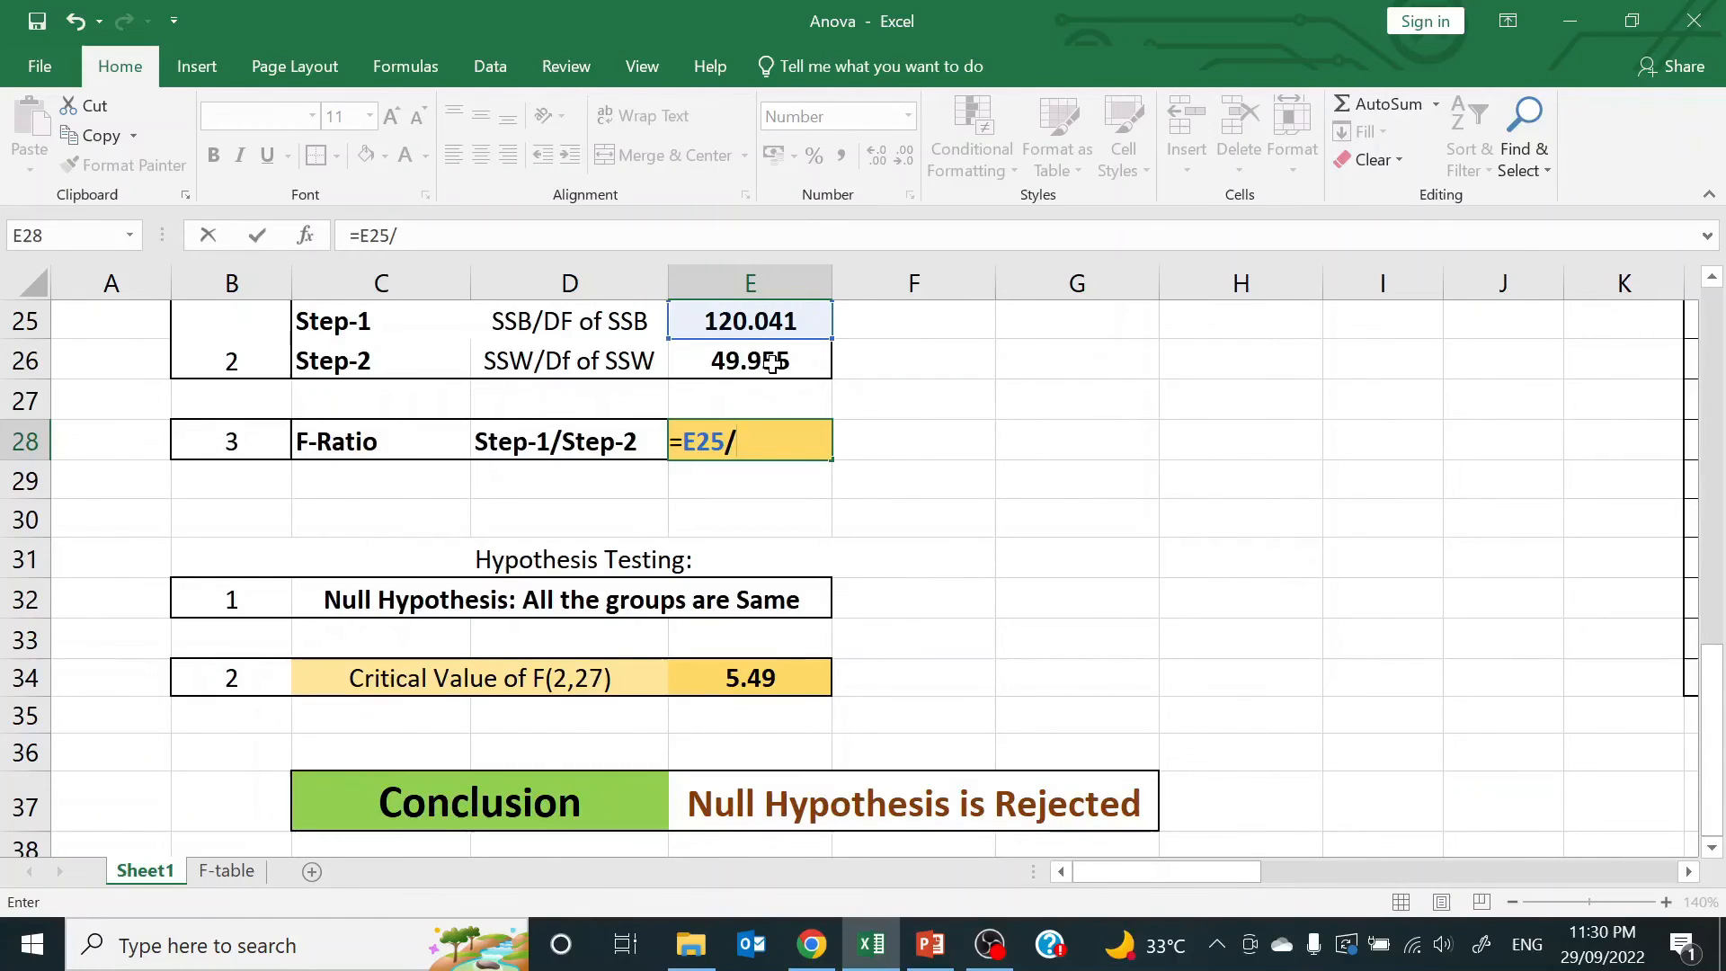
pyautogui.click(766, 360)
pyautogui.press('Return')
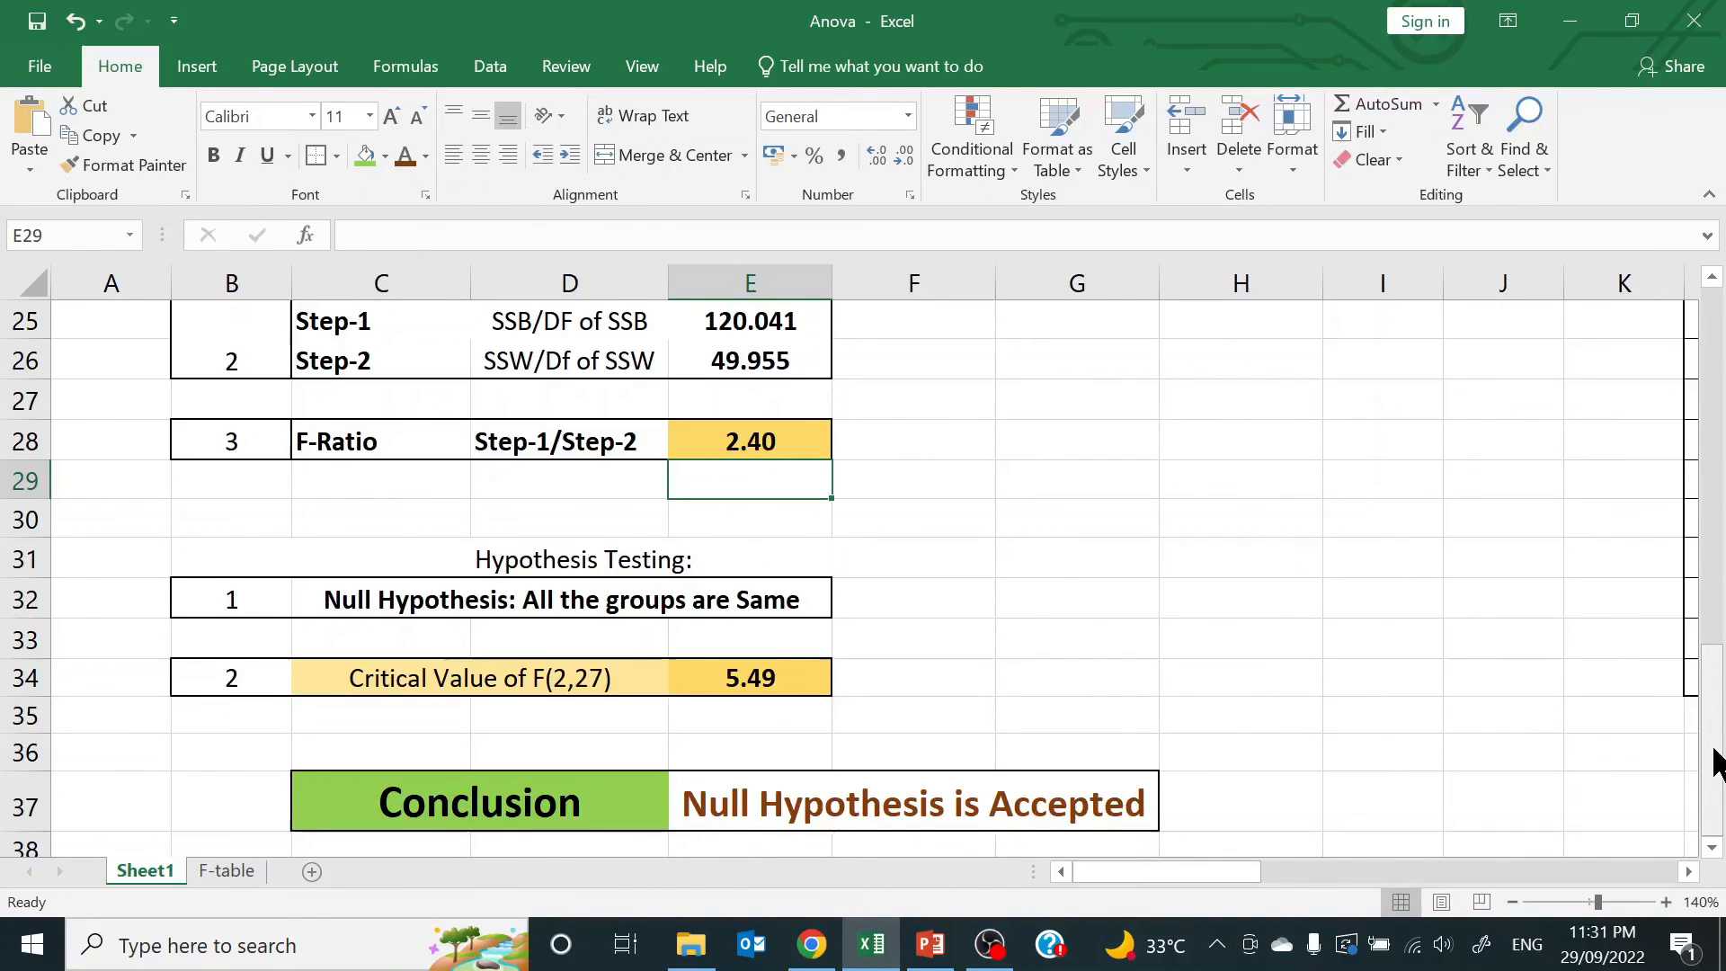
pyautogui.moveTo(1712, 746); pyautogui.dragTo(1712, 383)
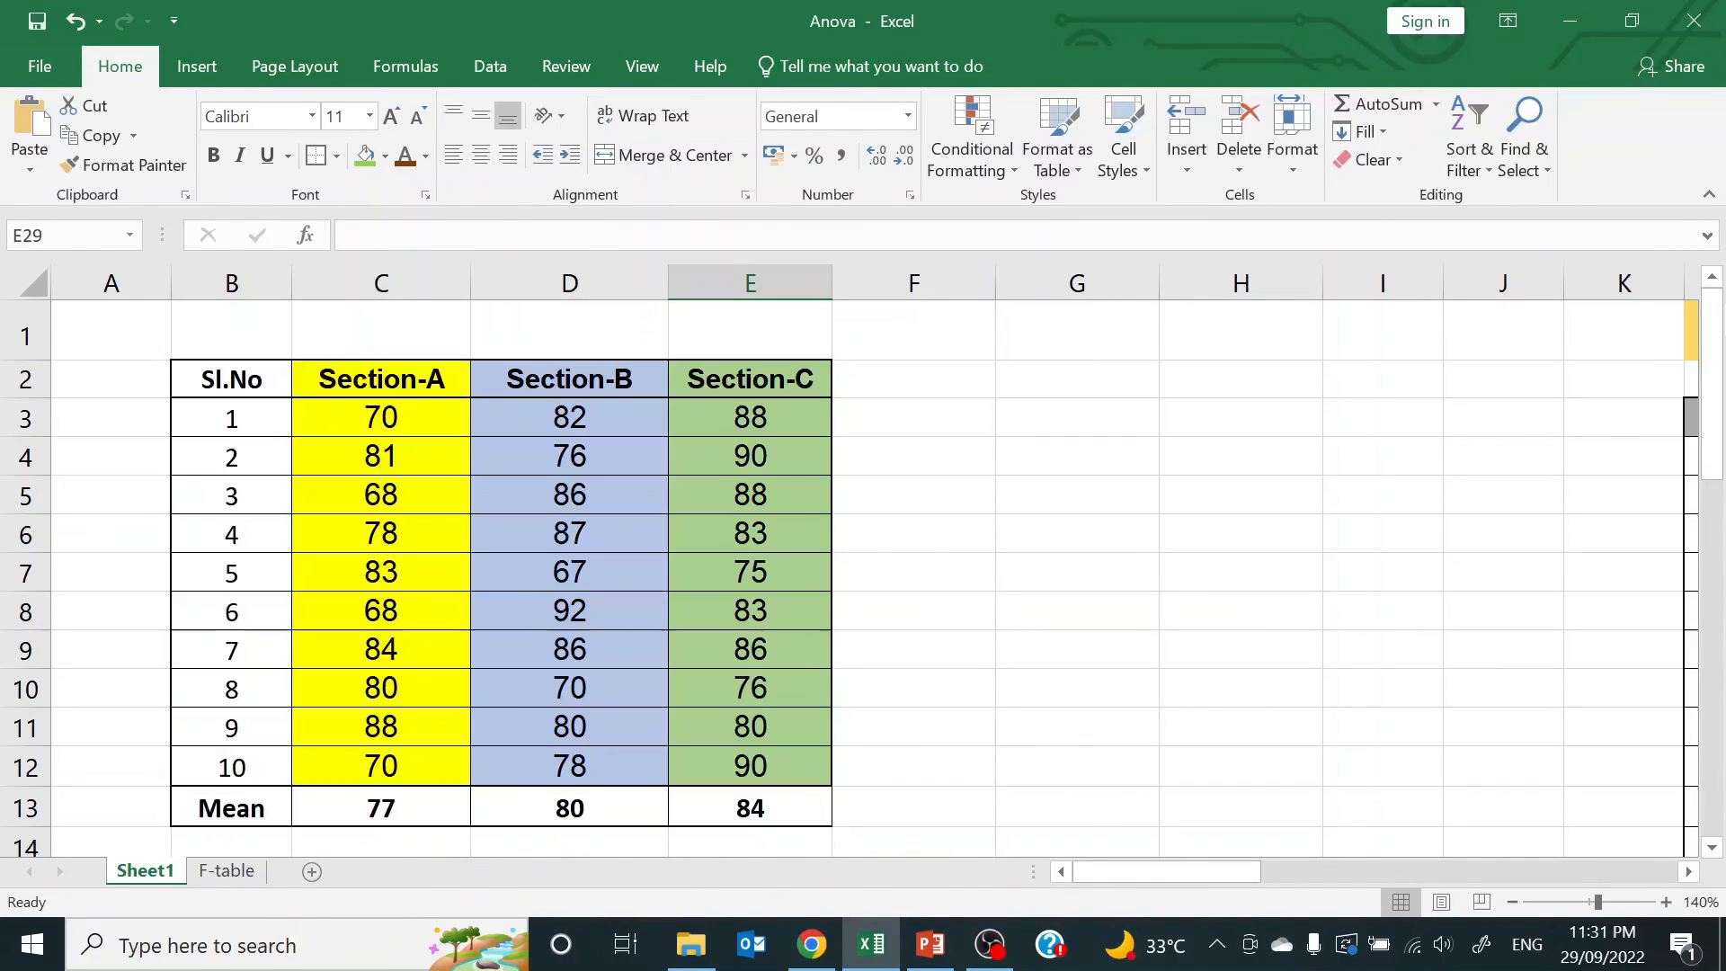